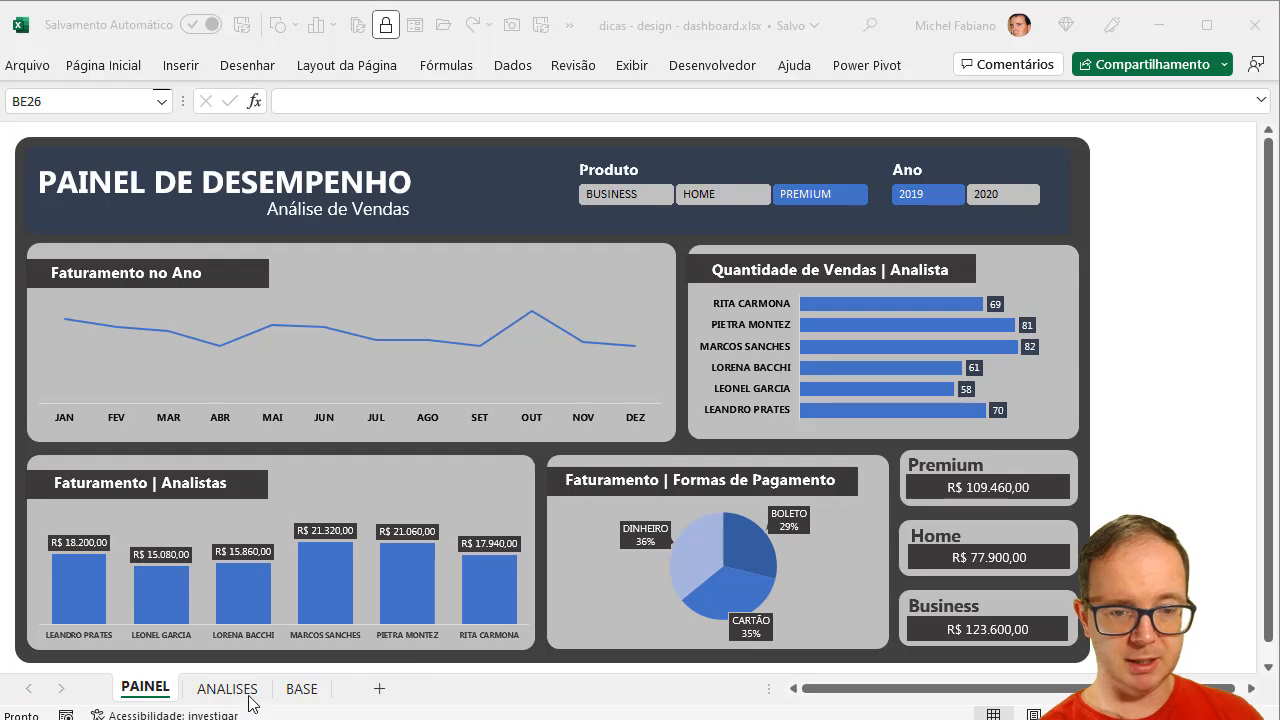
# Step: Look over the BASE and ANALISES sheets, and place a copy of the PAINEL sheet after BASE
pyautogui.click(306, 690)
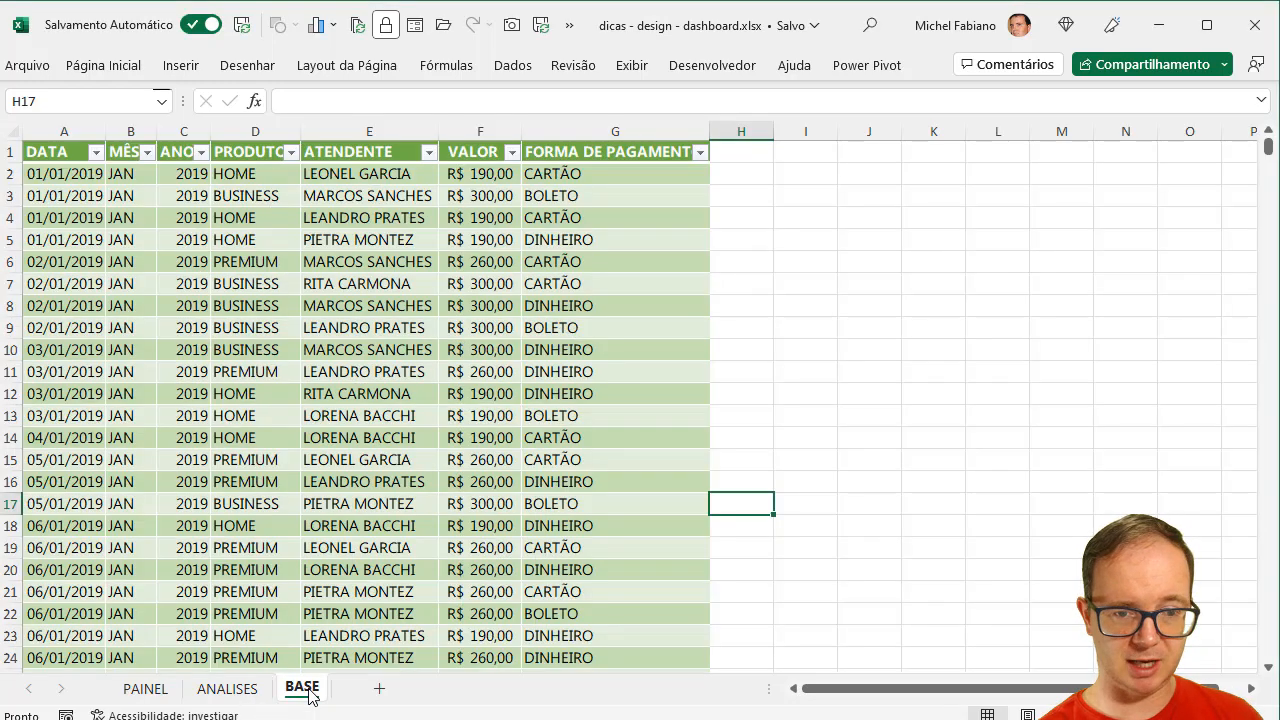
pyautogui.click(227, 689)
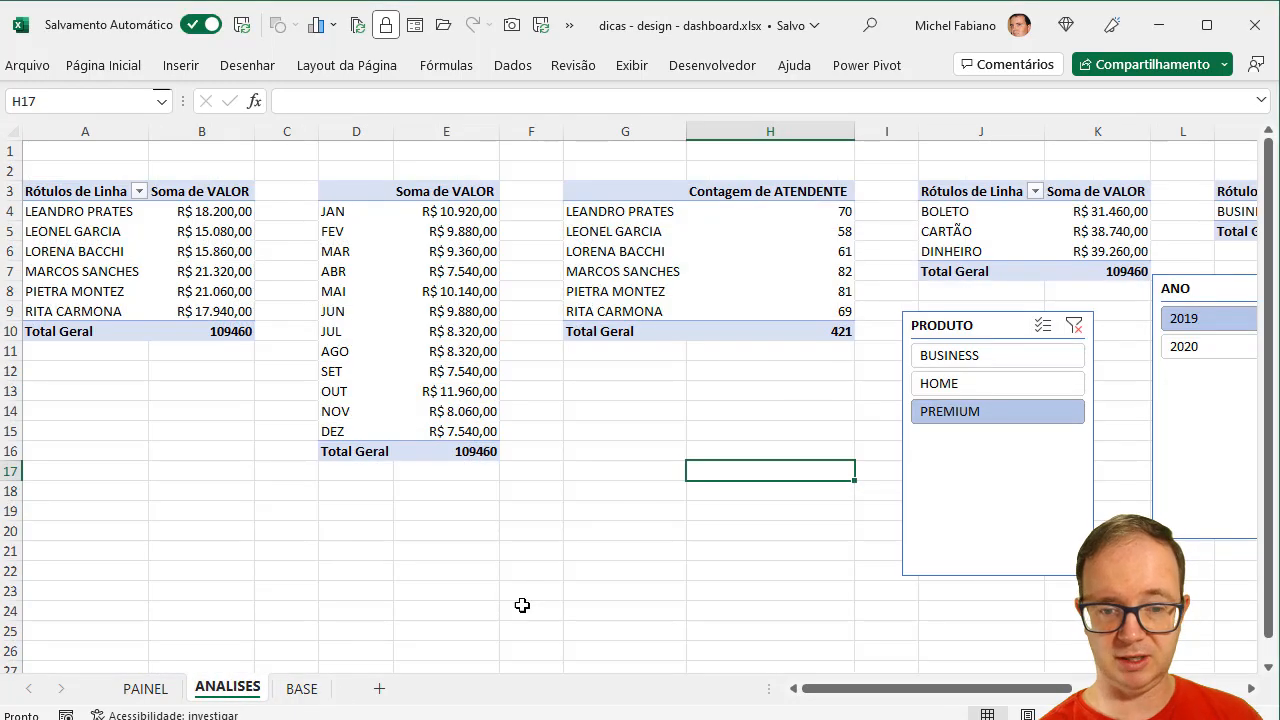
pyautogui.click(145, 689)
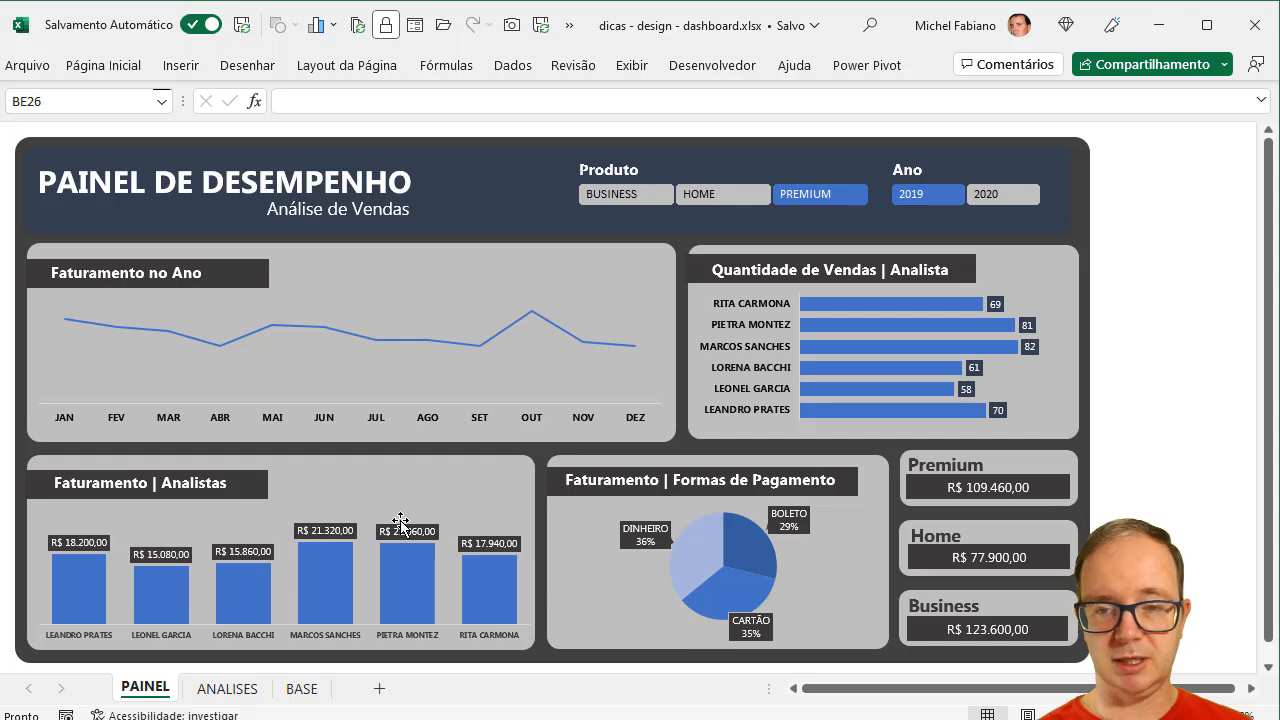
pyautogui.moveTo(172, 693); pyautogui.dragTo(350, 700)
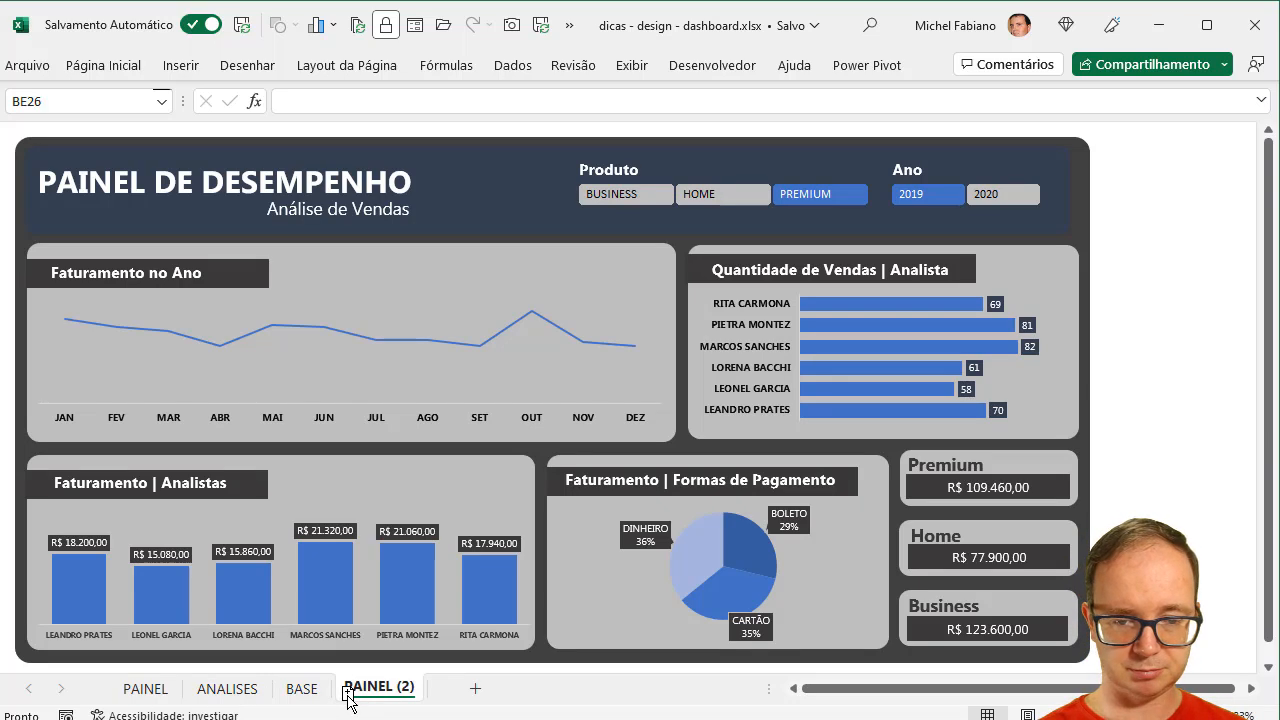
# Step: Apply the first chart style to the Faturamento no Ano line chart on the copied PAINEL sheet
pyautogui.click(641, 256)
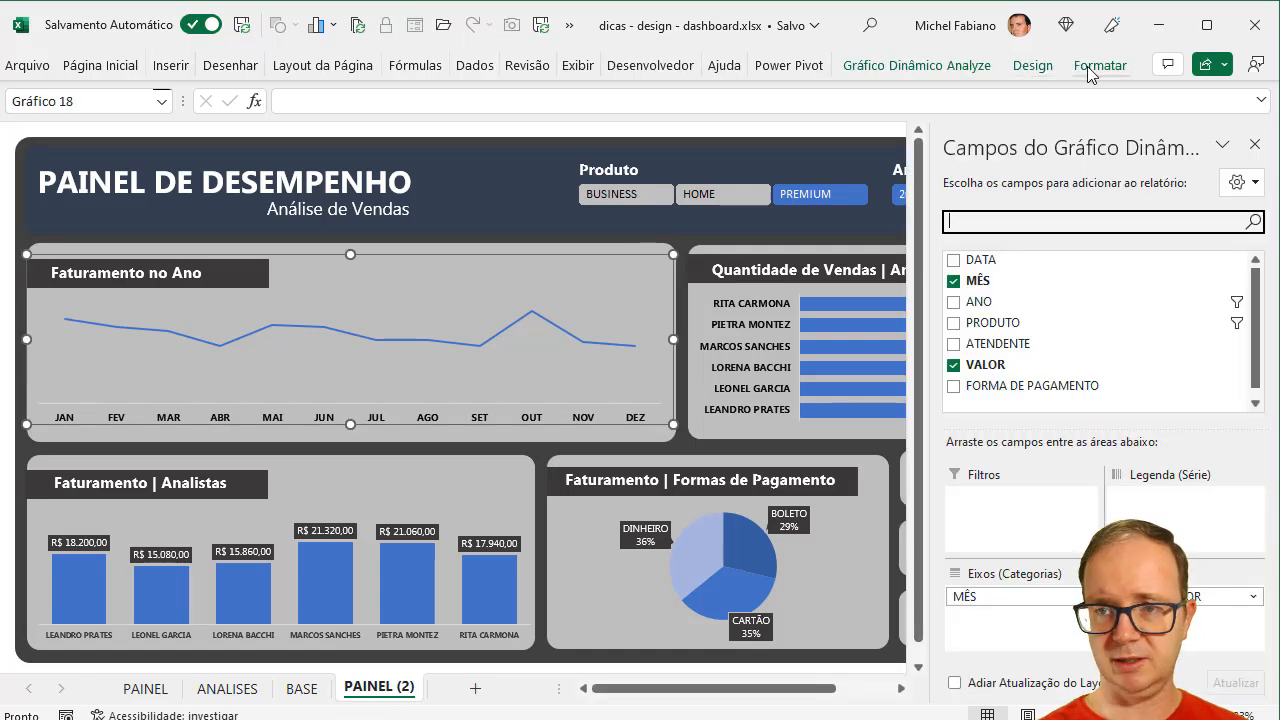
pyautogui.click(1030, 67)
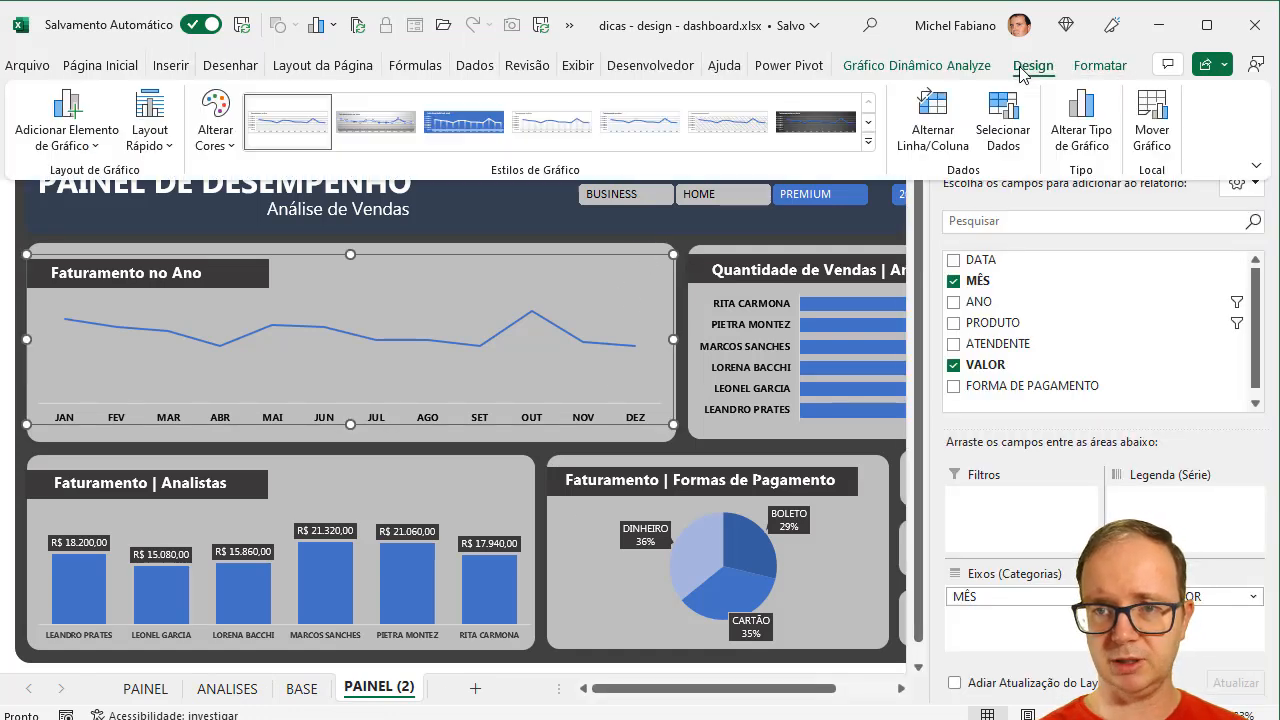
pyautogui.click(868, 142)
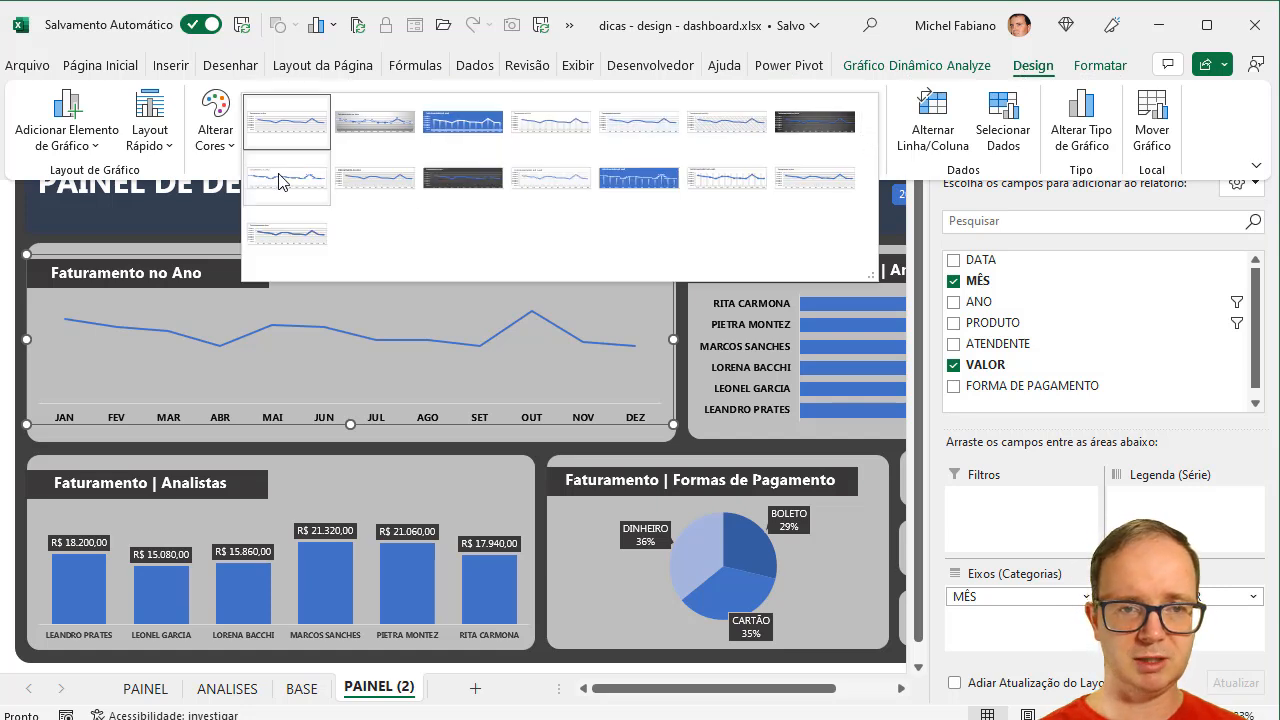
pyautogui.click(286, 122)
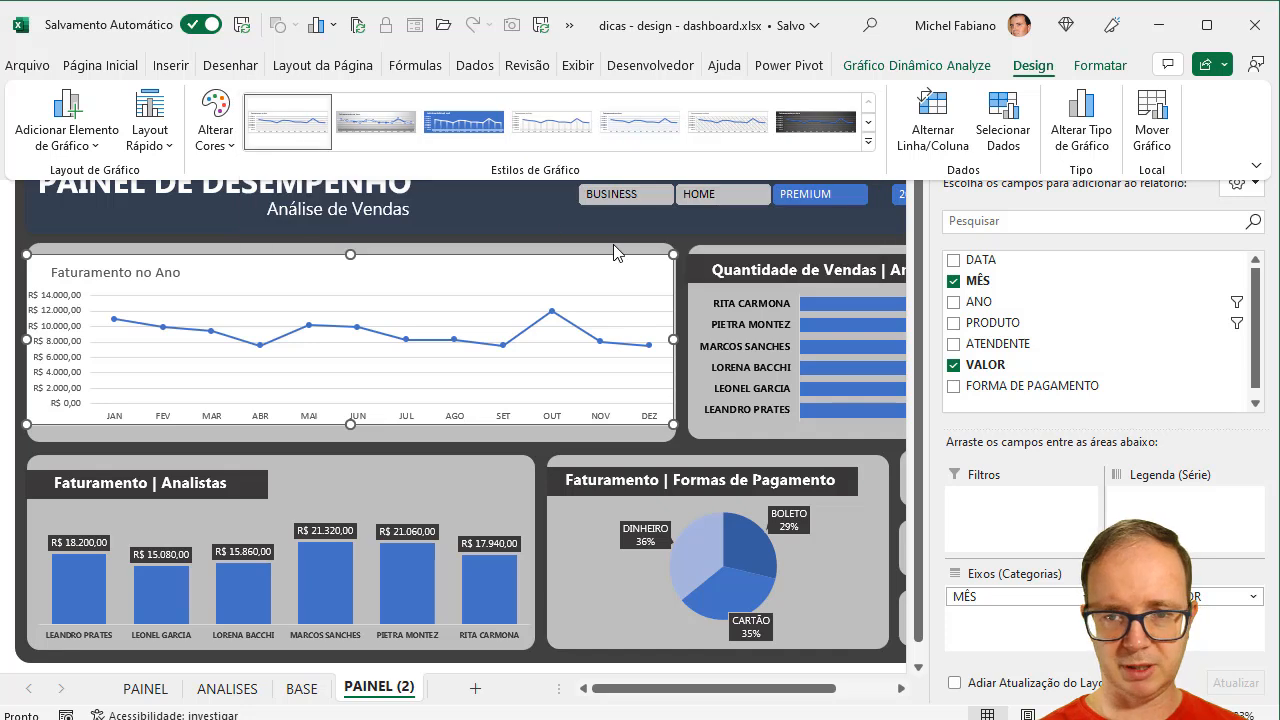
# Step: Apply the first chart style to the Quantidade de Vendas | Analista bar chart
pyautogui.click(691, 349)
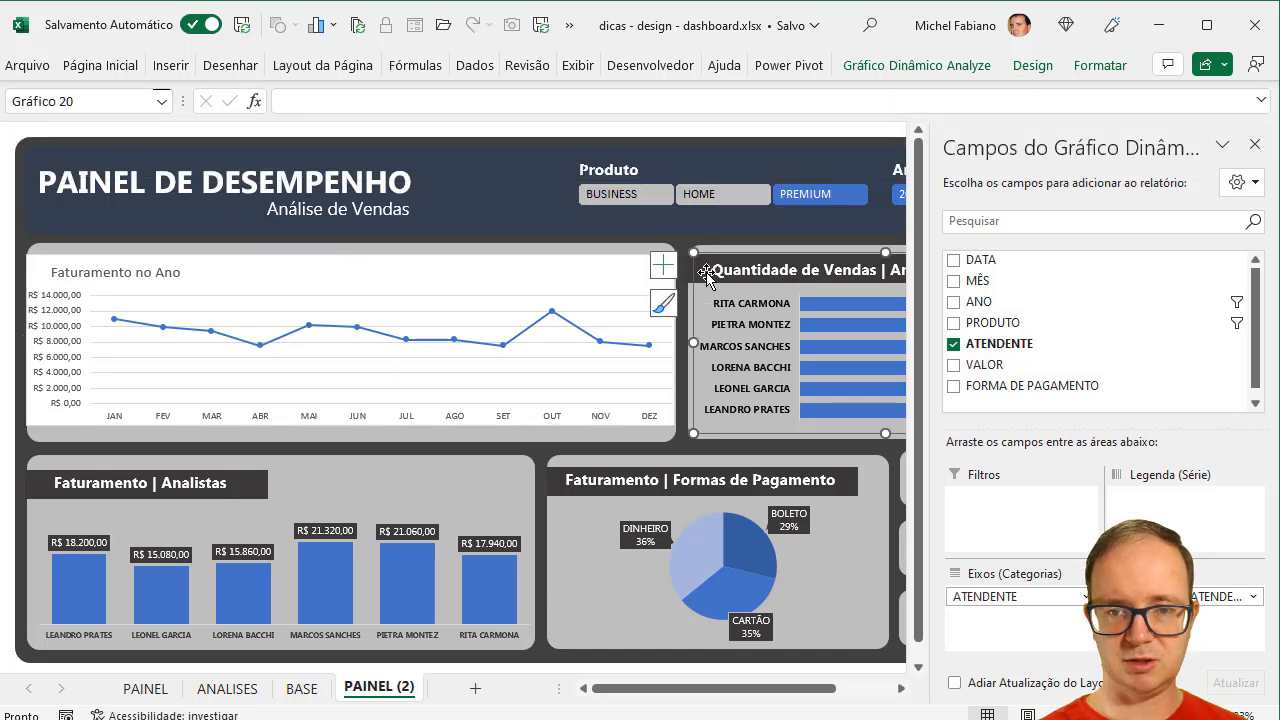
pyautogui.click(728, 248)
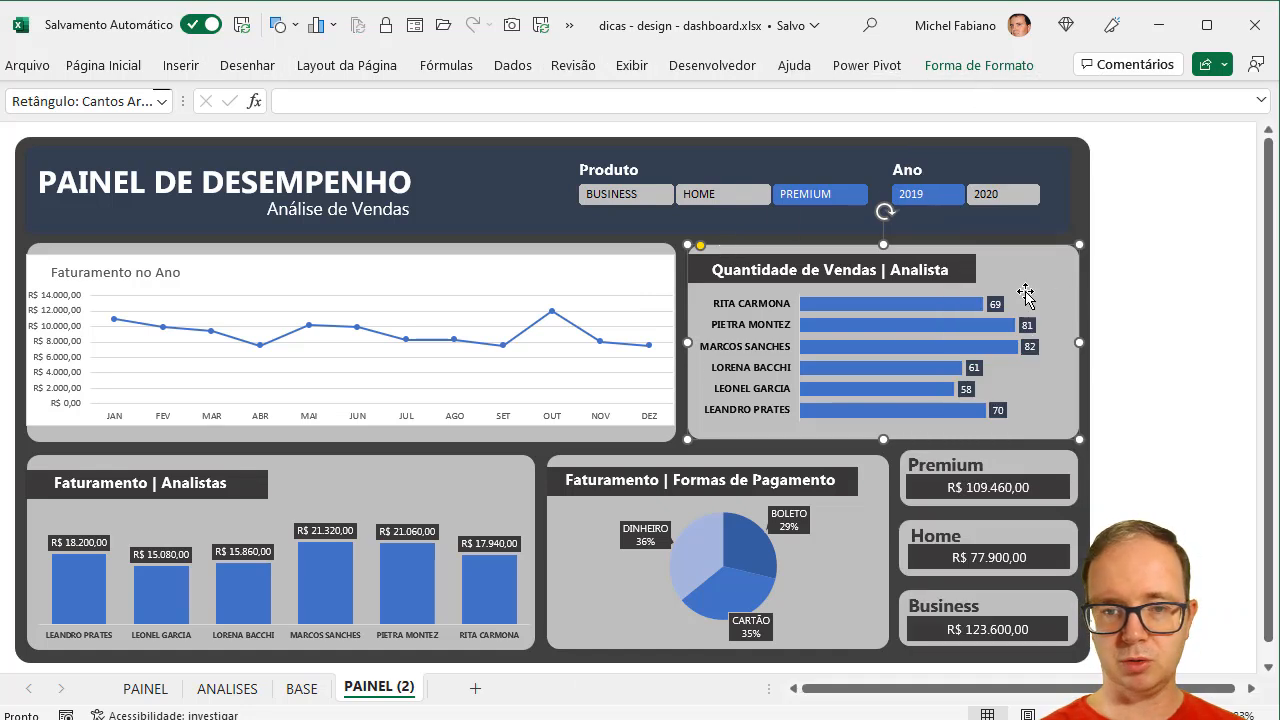
pyautogui.click(694, 404)
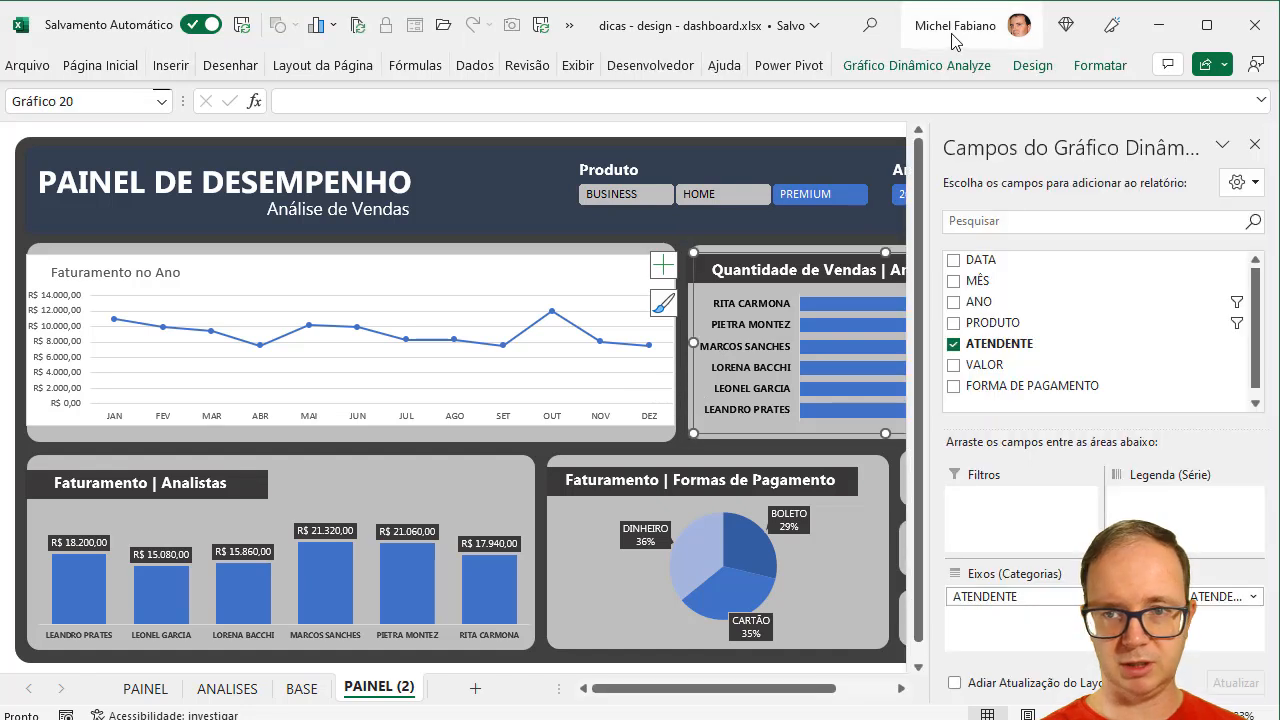
pyautogui.click(1029, 66)
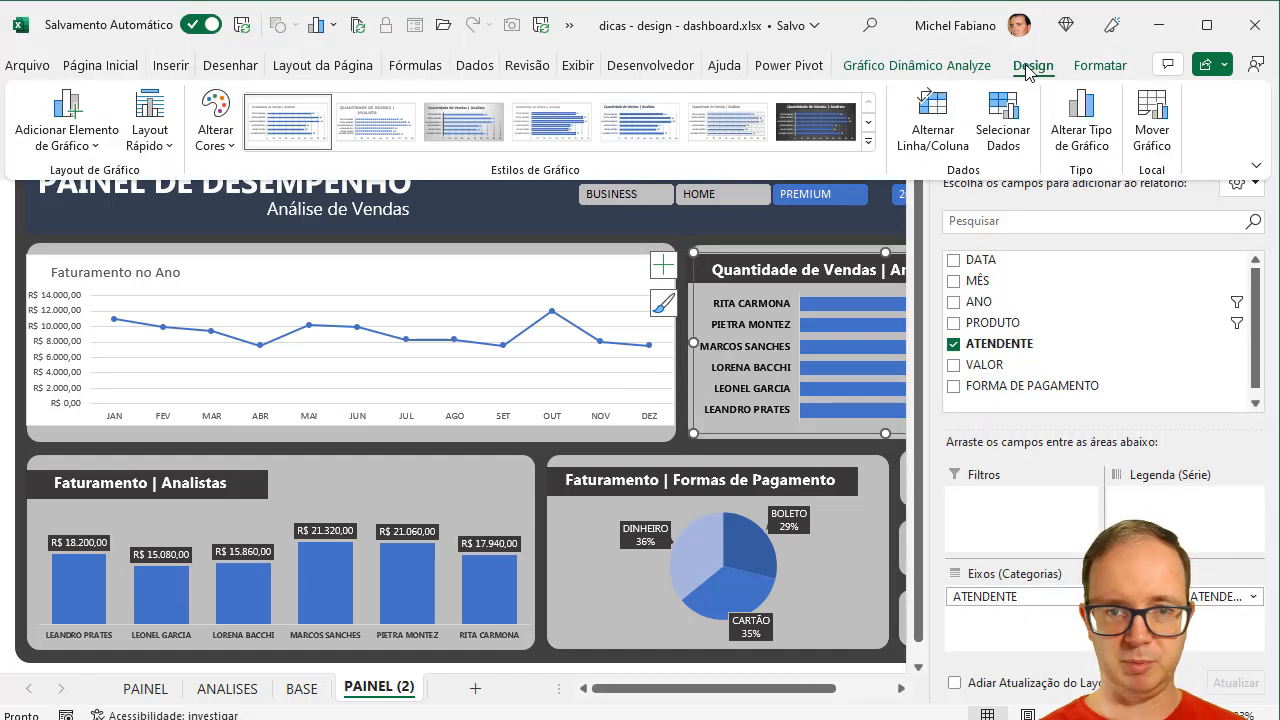
pyautogui.click(287, 128)
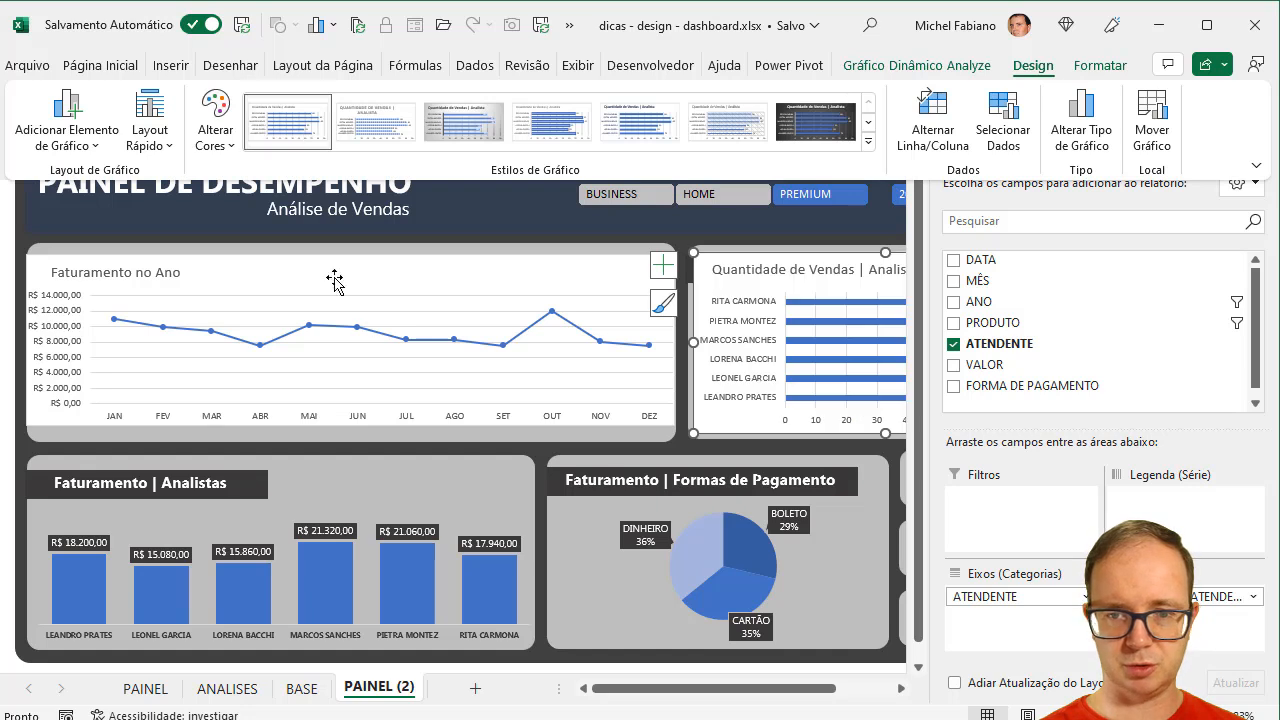
# Step: Apply the first chart style to the Faturamento | Analistas column chart
pyautogui.click(415, 488)
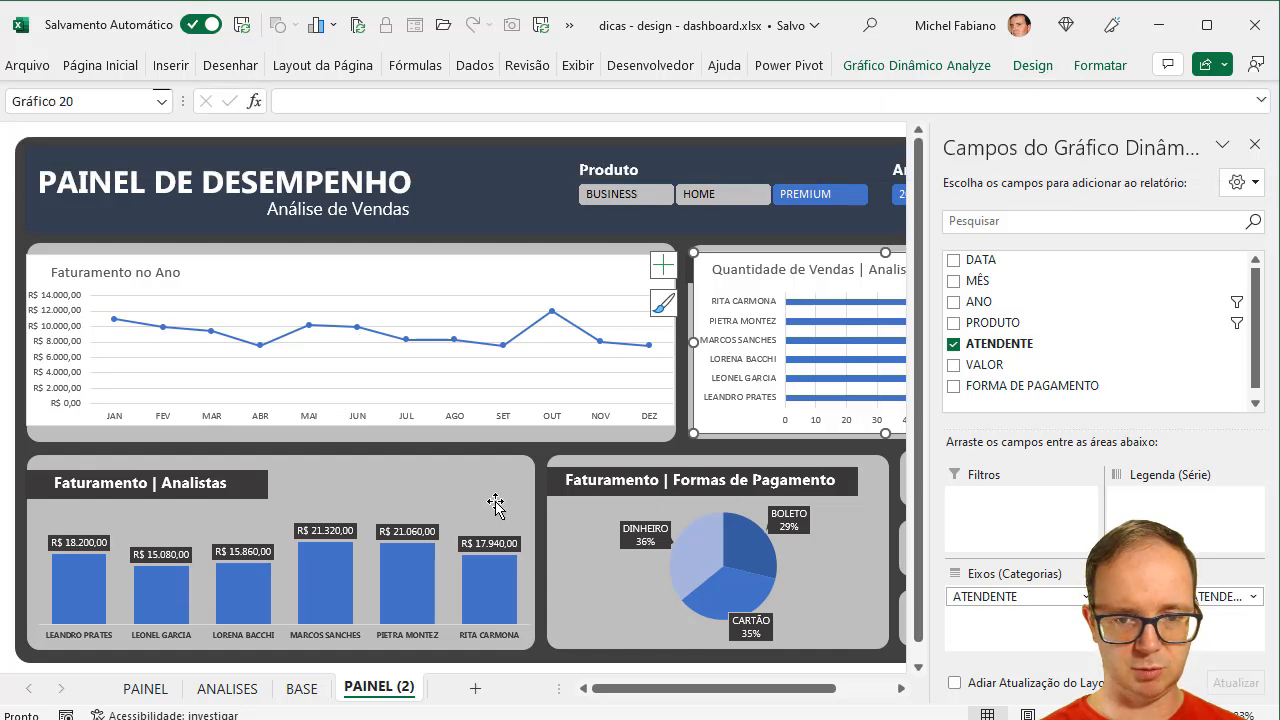
pyautogui.click(495, 505)
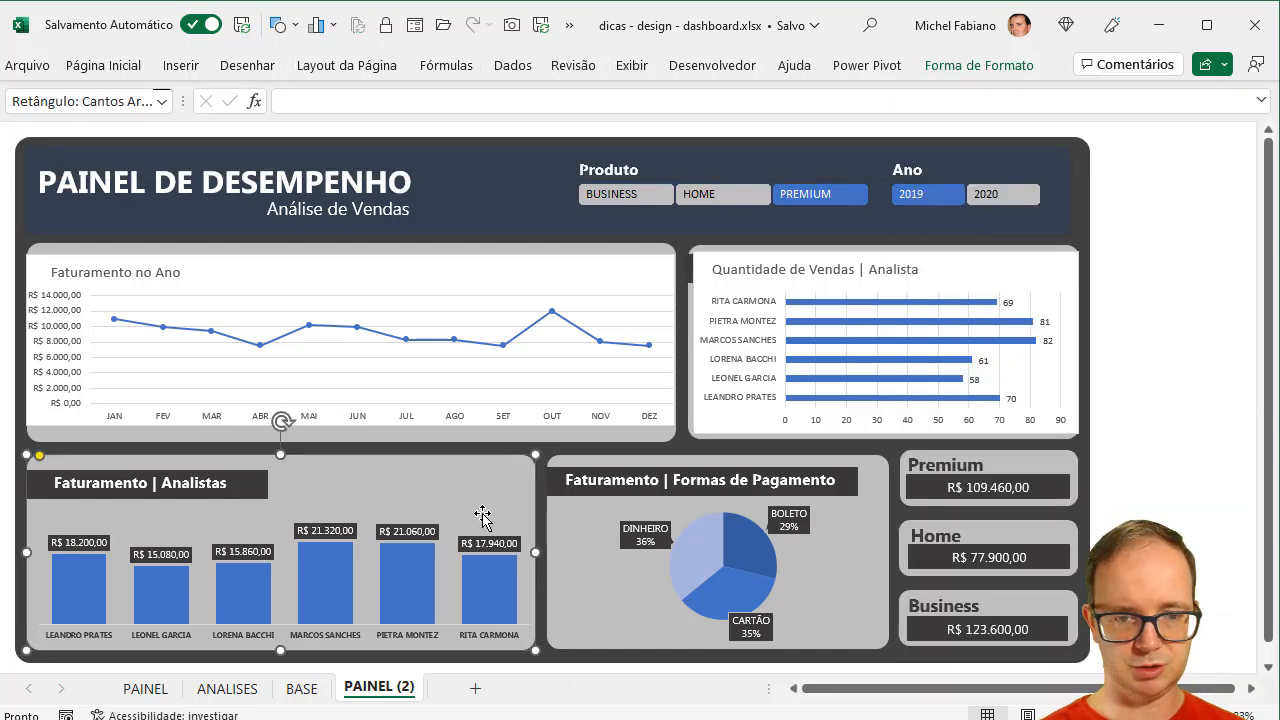
pyautogui.click(1012, 68)
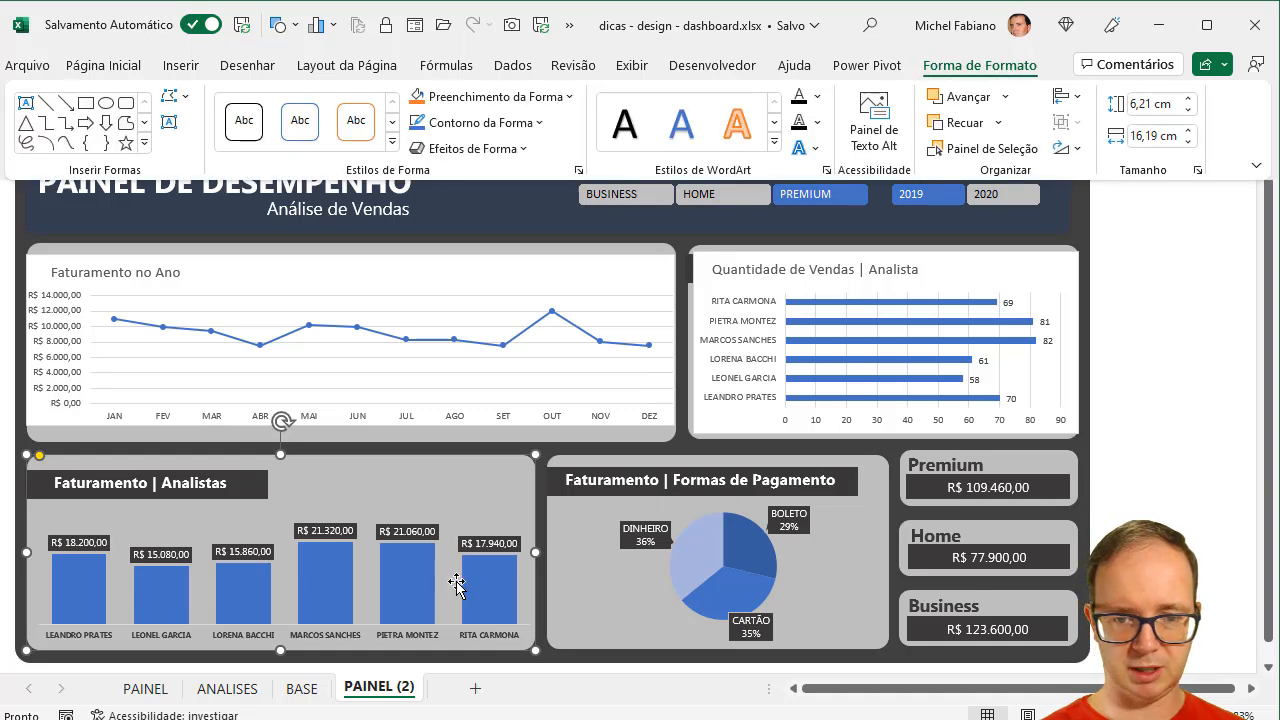
pyautogui.click(452, 588)
pyautogui.click(1033, 67)
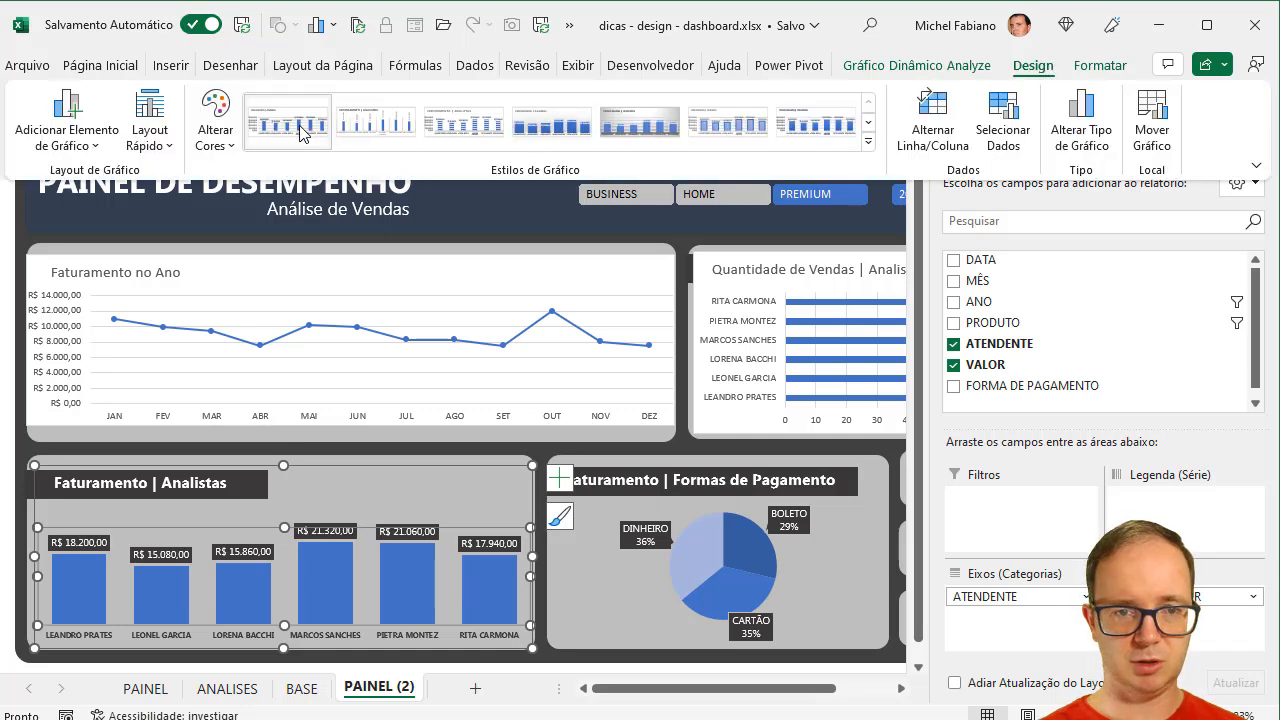
pyautogui.click(305, 135)
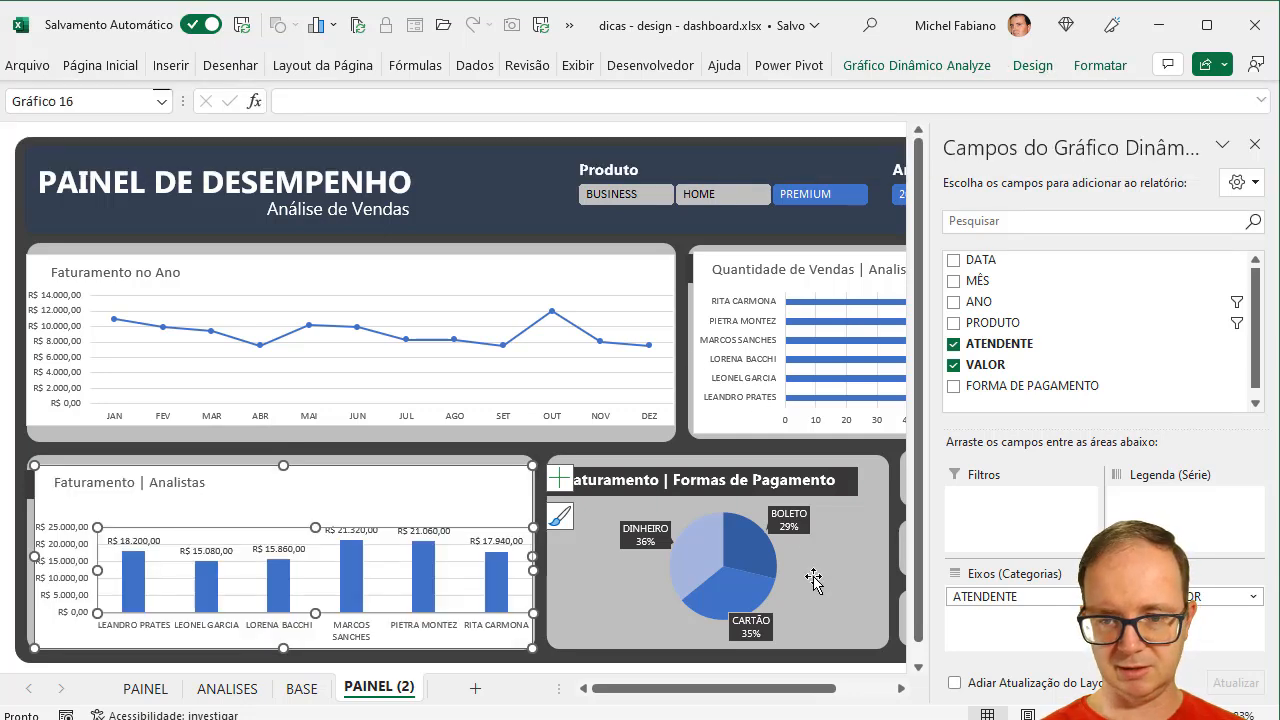
# Step: Apply the first chart style to the Faturamento | Formas de Pagamento pie chart
pyautogui.click(813, 580)
pyautogui.click(975, 66)
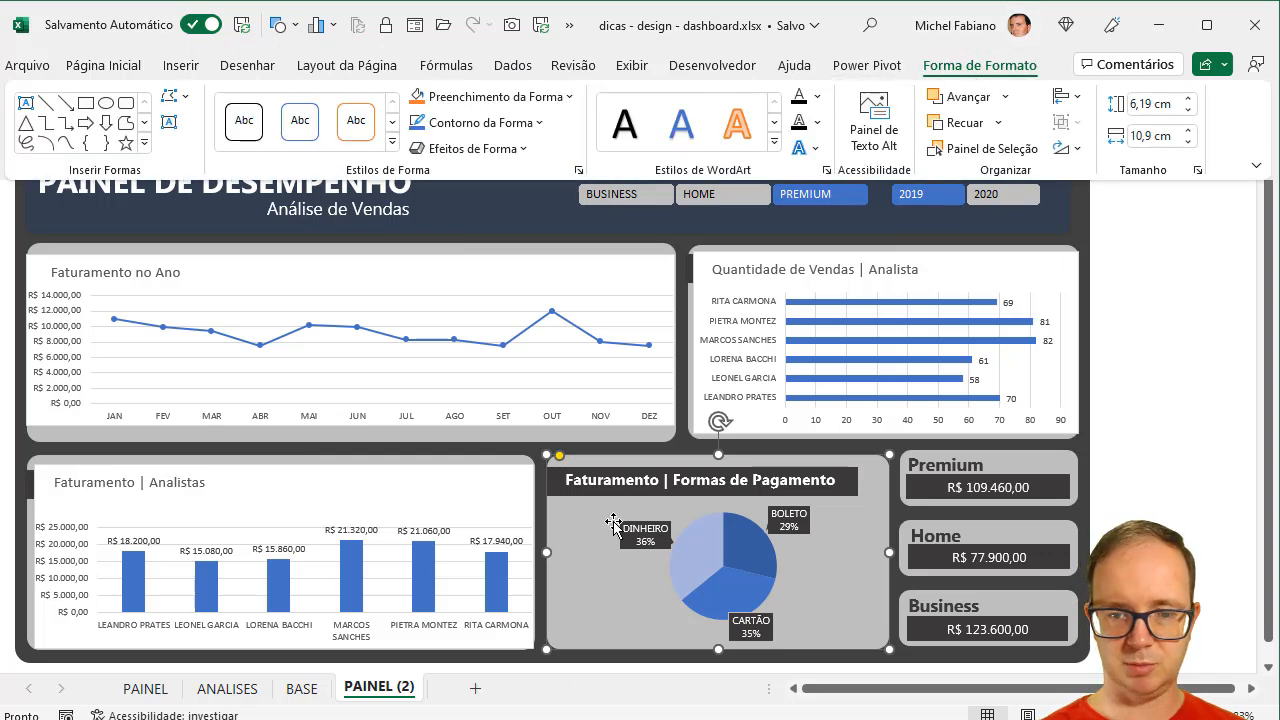
pyautogui.click(630, 566)
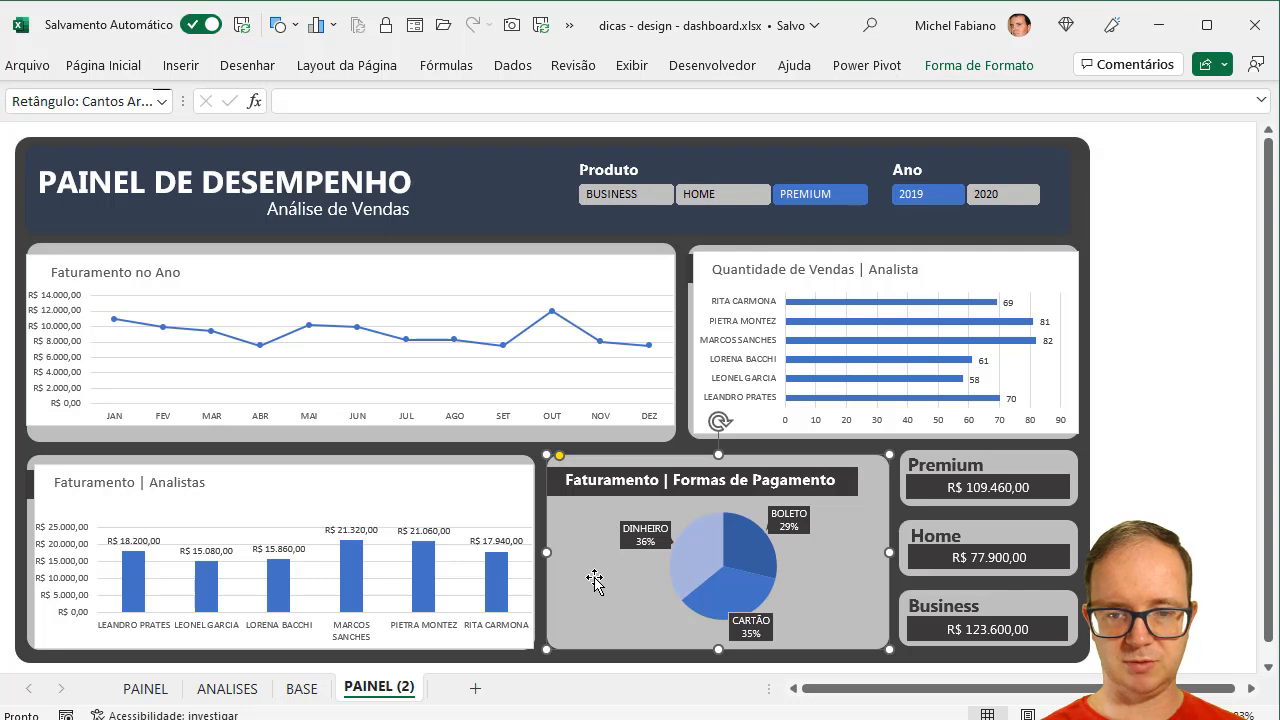
pyautogui.click(708, 532)
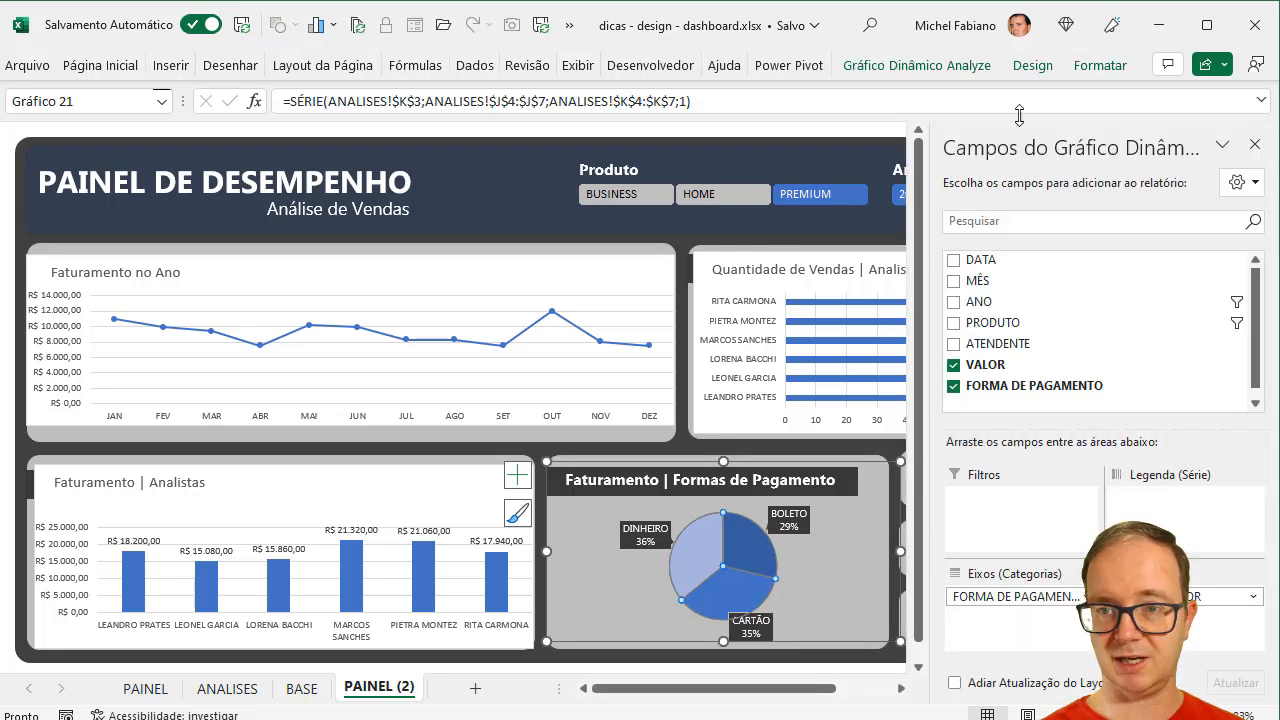
pyautogui.click(1032, 65)
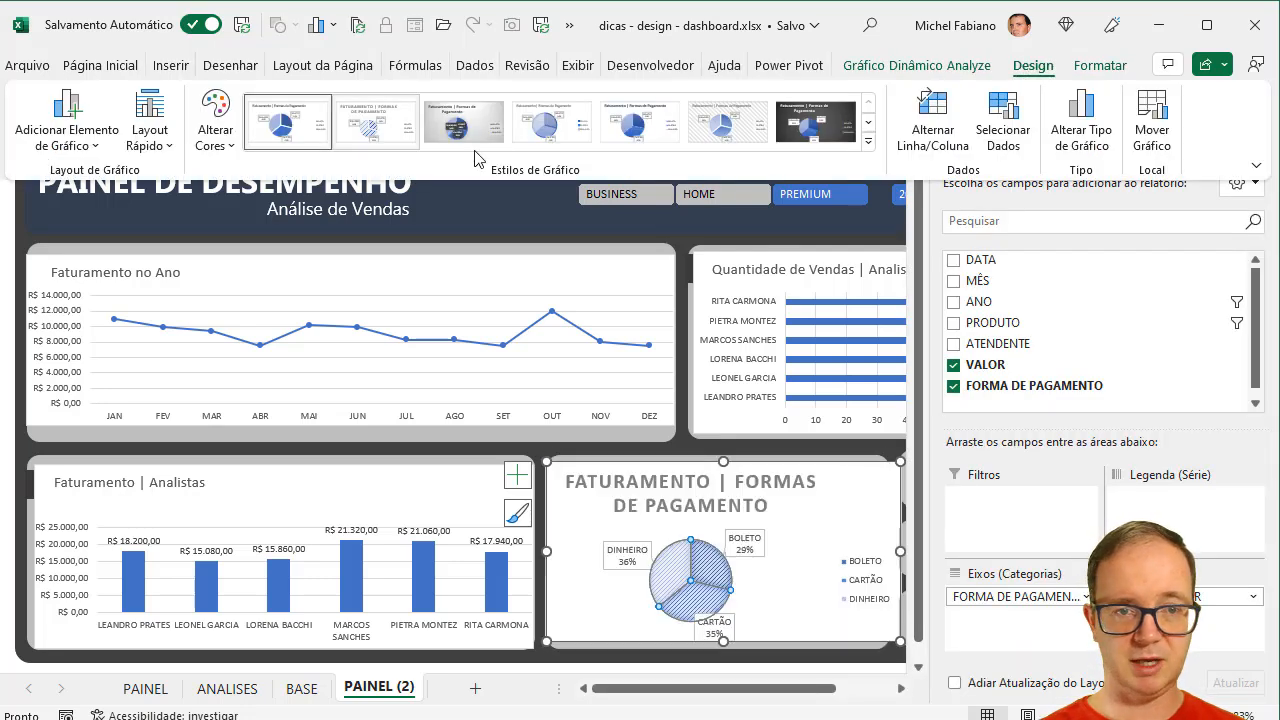
pyautogui.click(296, 145)
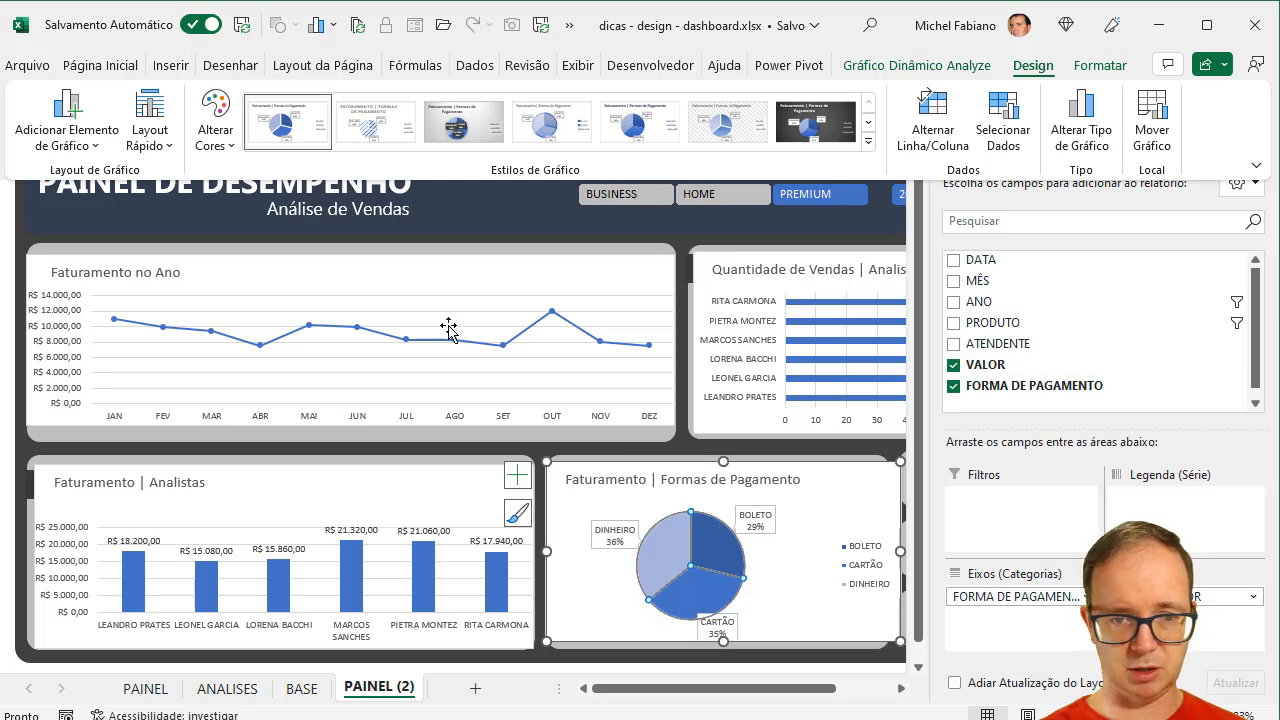
# Step: Delete the grey rectangle behind the Faturamento no Ano chart, the dark dashboard background and the navy header band
pyautogui.click(531, 246)
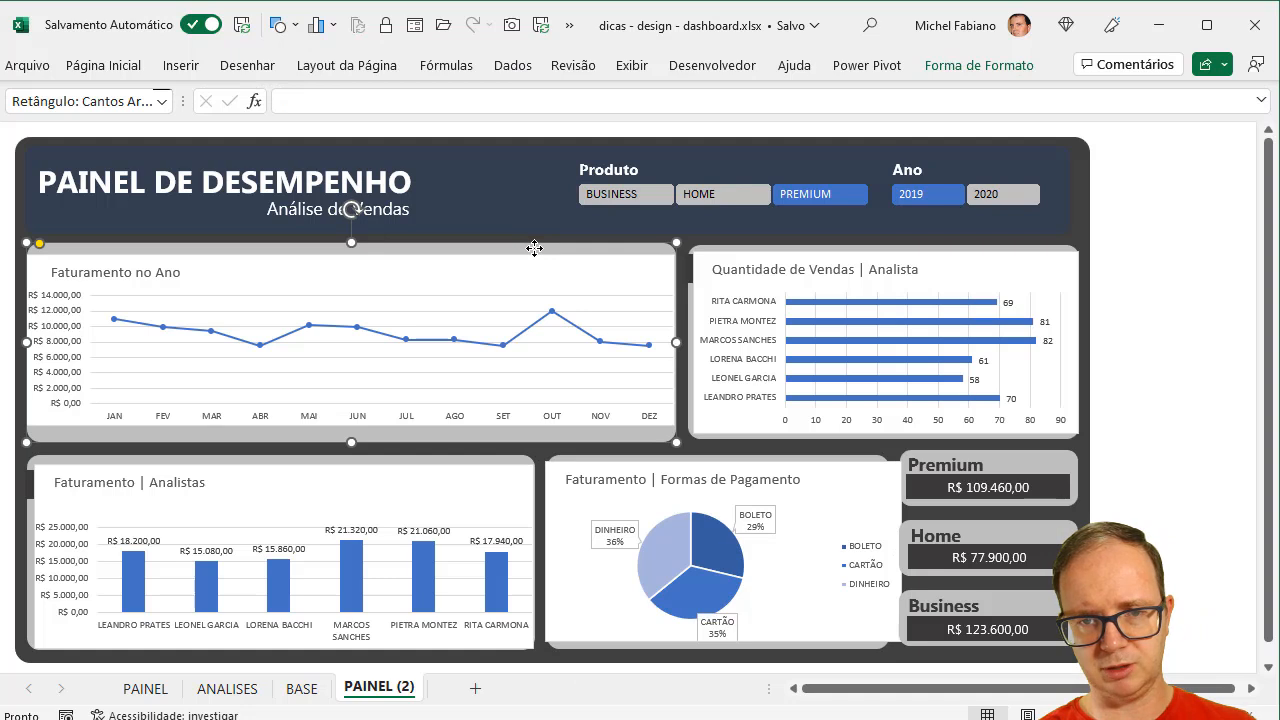
pyautogui.press('Delete')
pyautogui.click(534, 241)
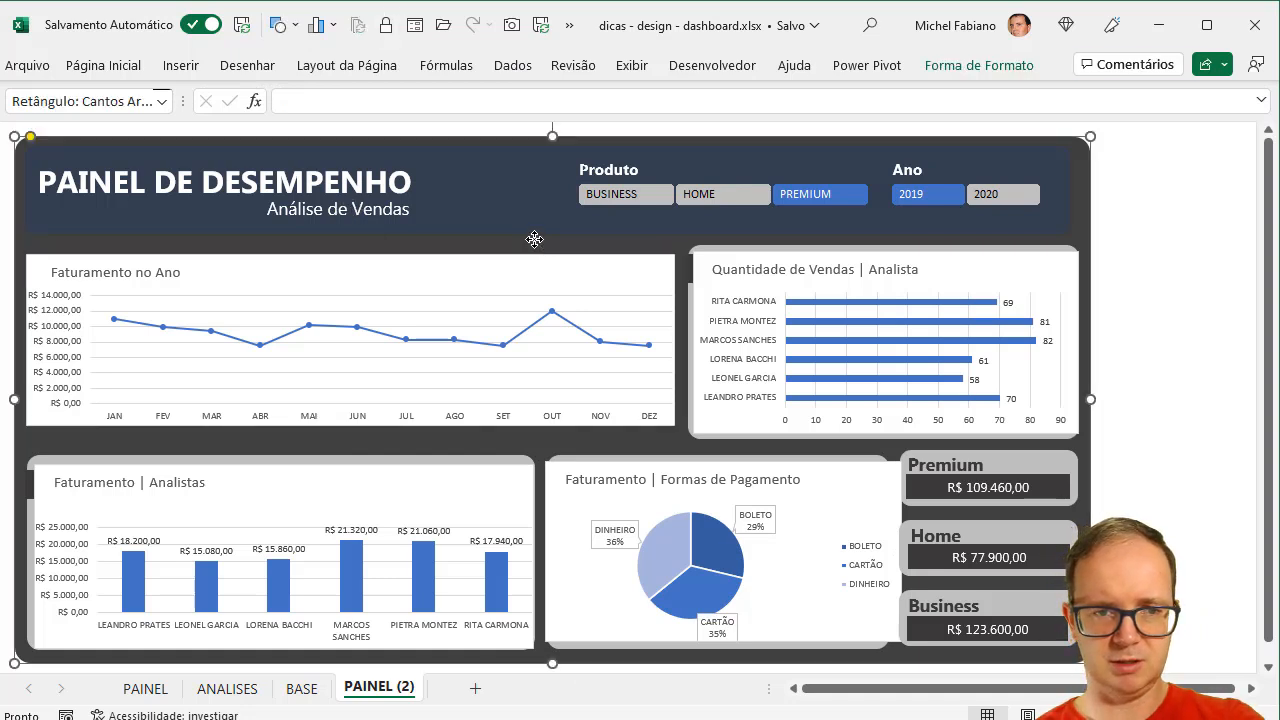
pyautogui.press('Delete')
pyautogui.click(538, 222)
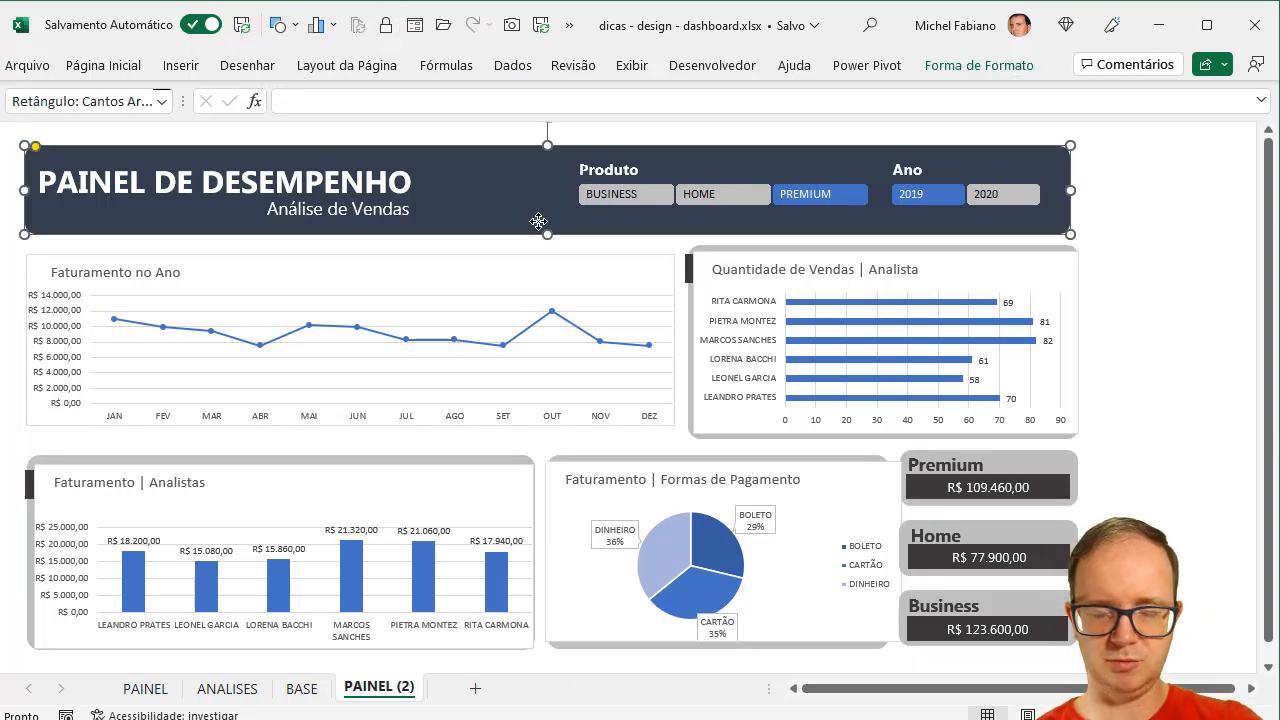
pyautogui.press('Delete')
# Step: Apply the light slicer style with white buttons and a blue outline to the PRODUTO and ANO slicers
pyautogui.click(654, 209)
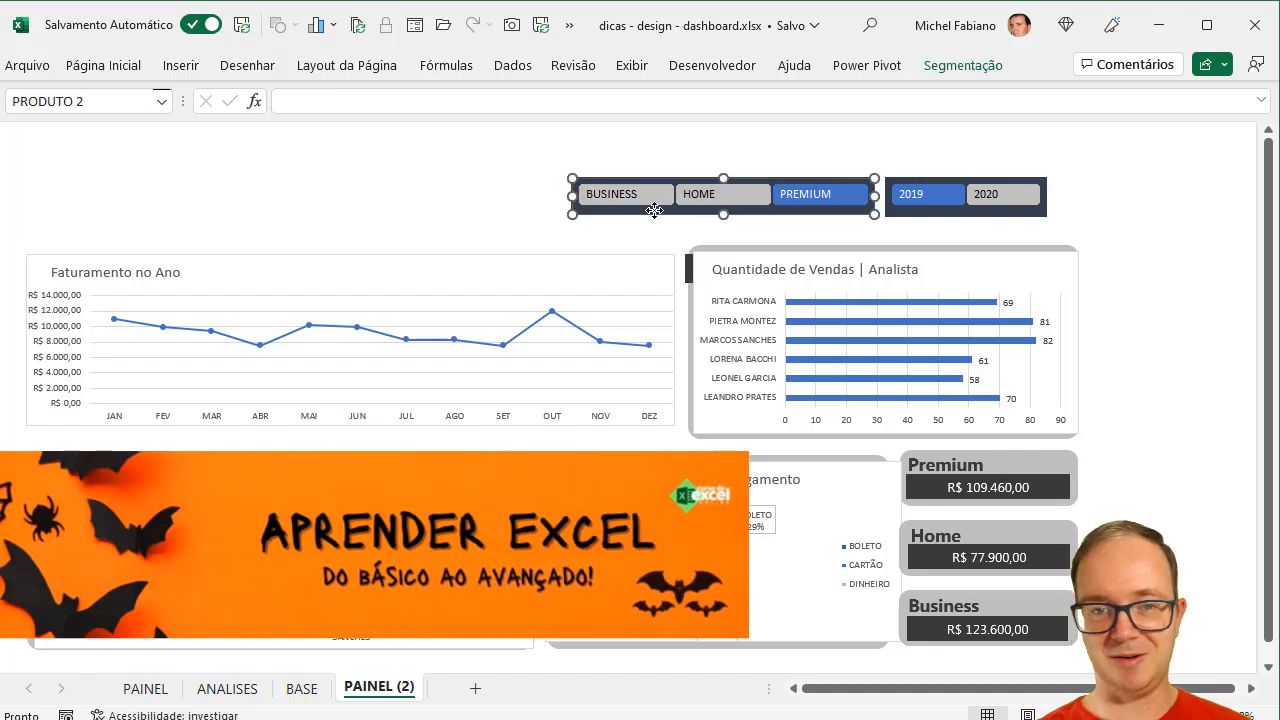
pyautogui.click(950, 68)
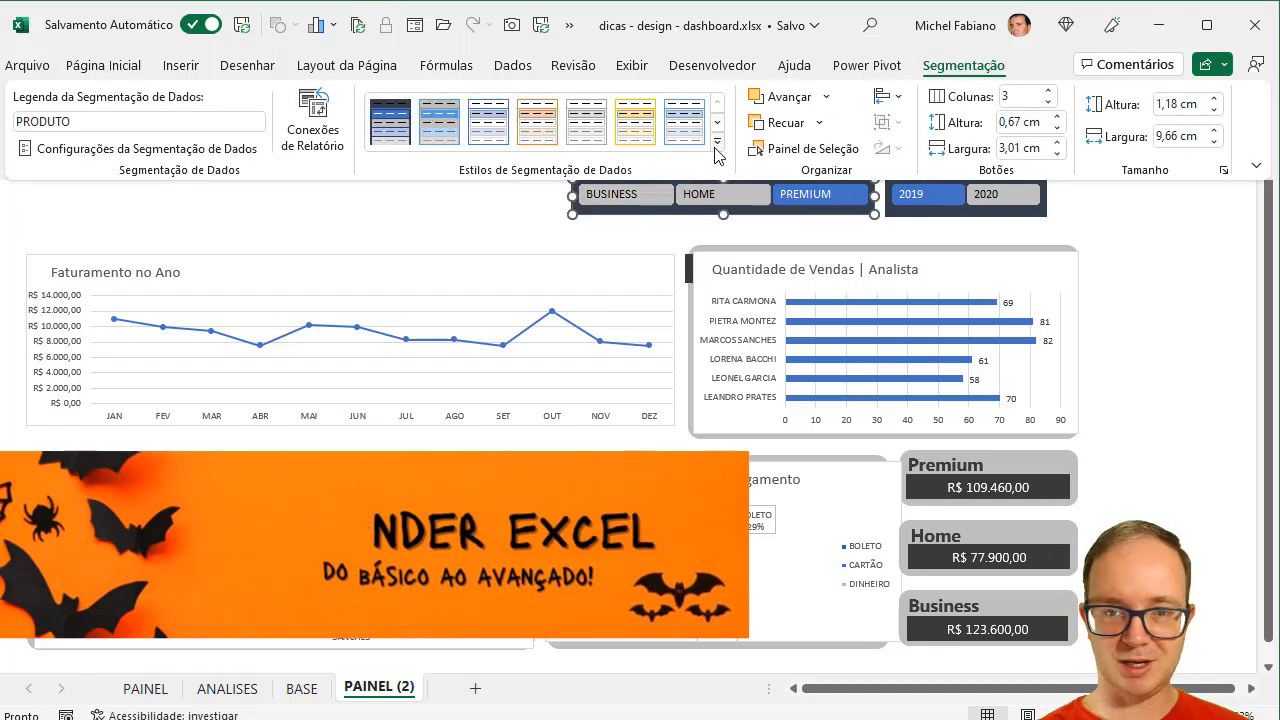
pyautogui.click(488, 121)
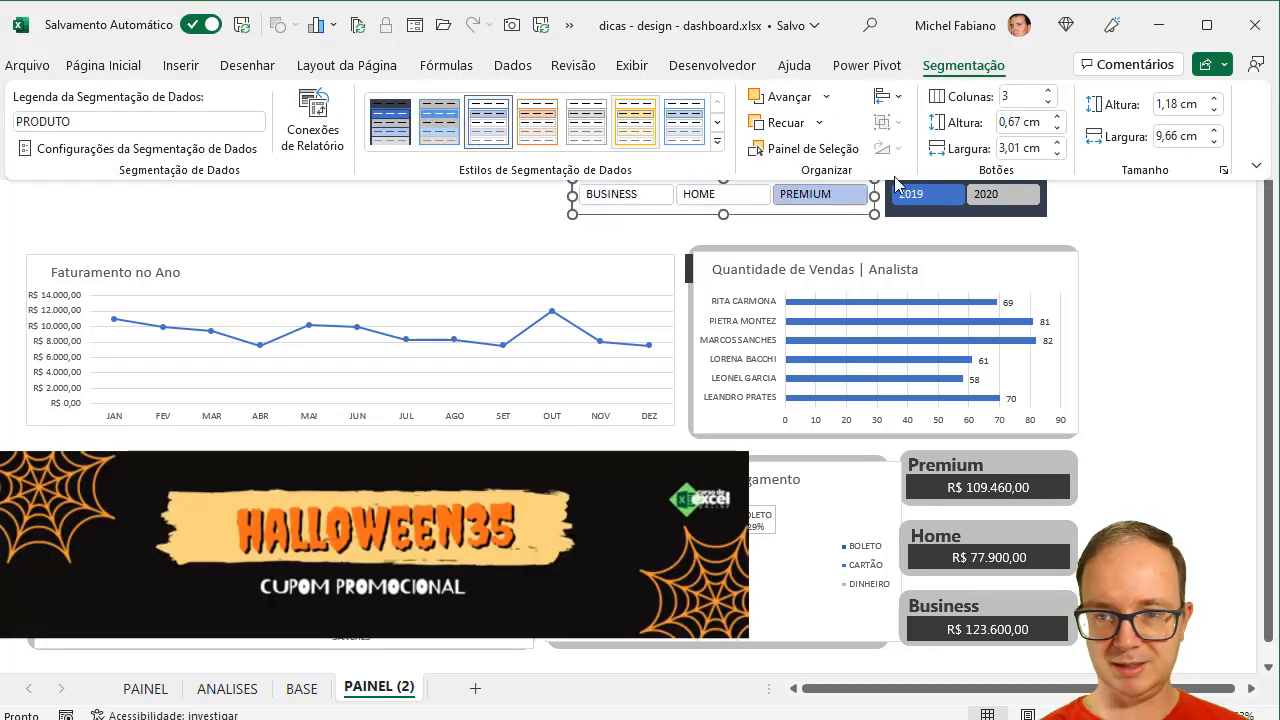
pyautogui.click(980, 208)
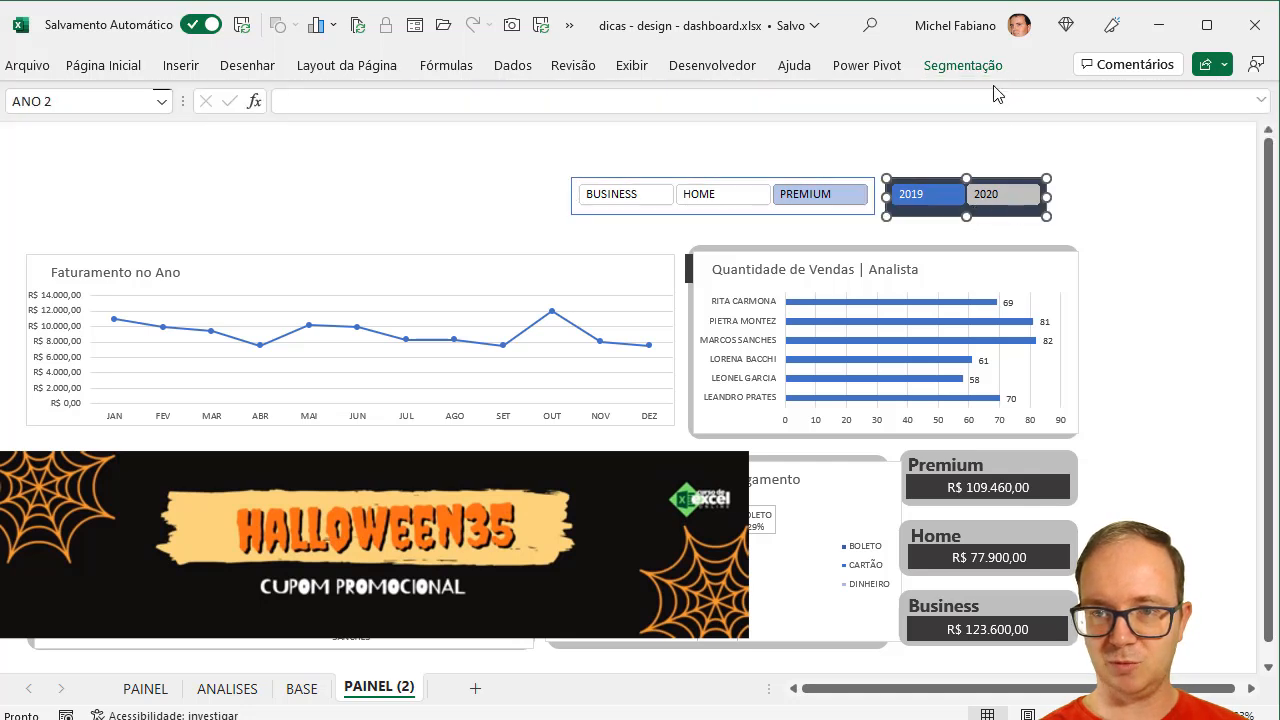
pyautogui.click(970, 68)
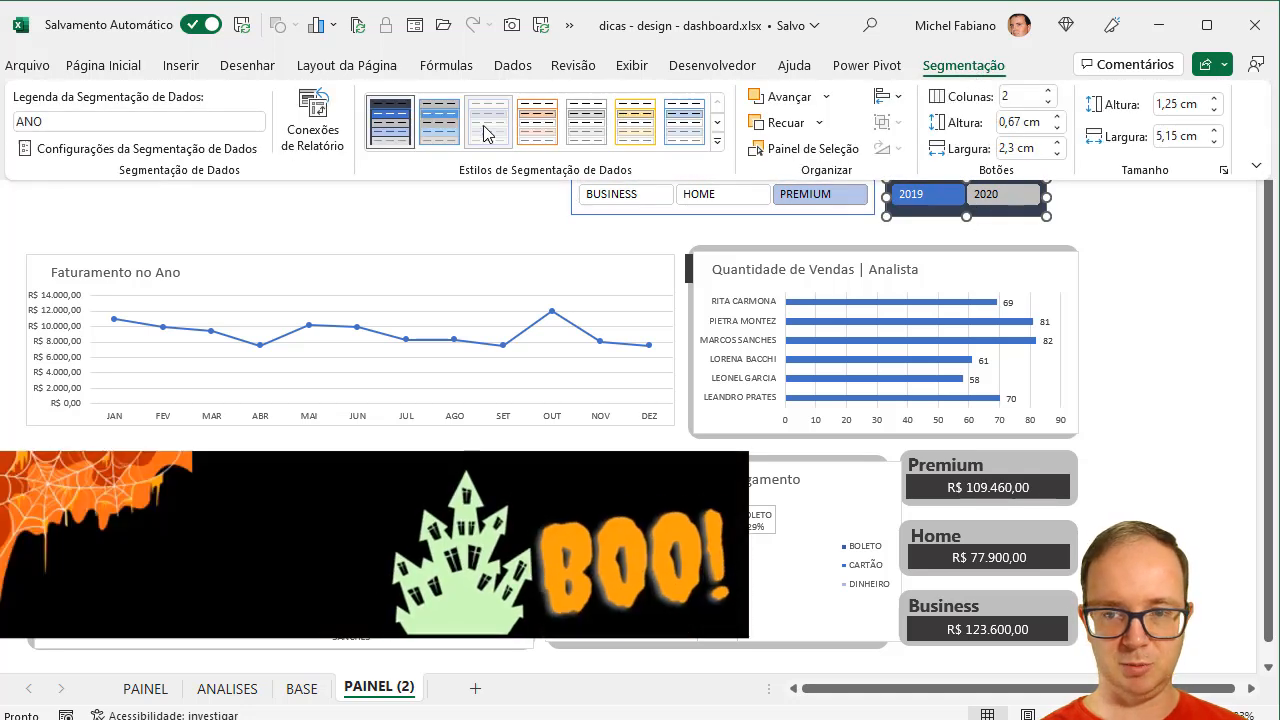
pyautogui.click(488, 128)
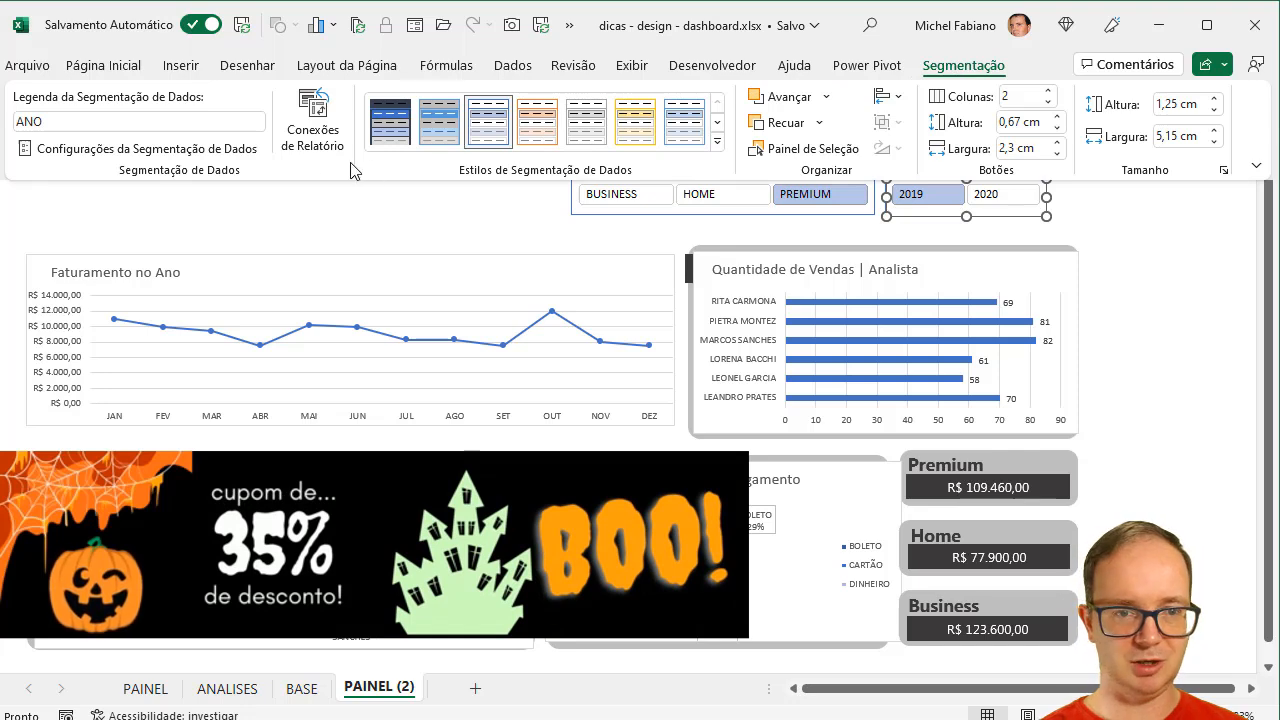
# Step: Show the header with the caption ANO on the year slicer and extend the slicer upward to fit it
pyautogui.click(228, 152)
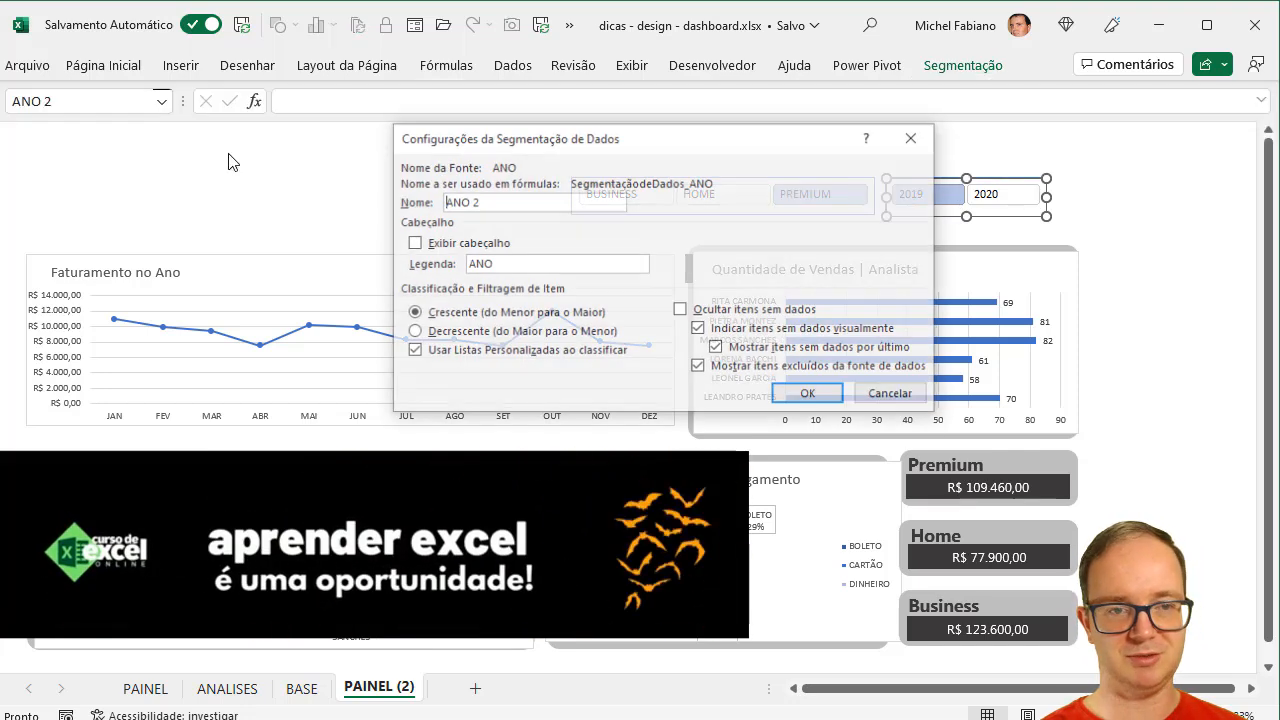
pyautogui.click(413, 243)
pyautogui.click(809, 394)
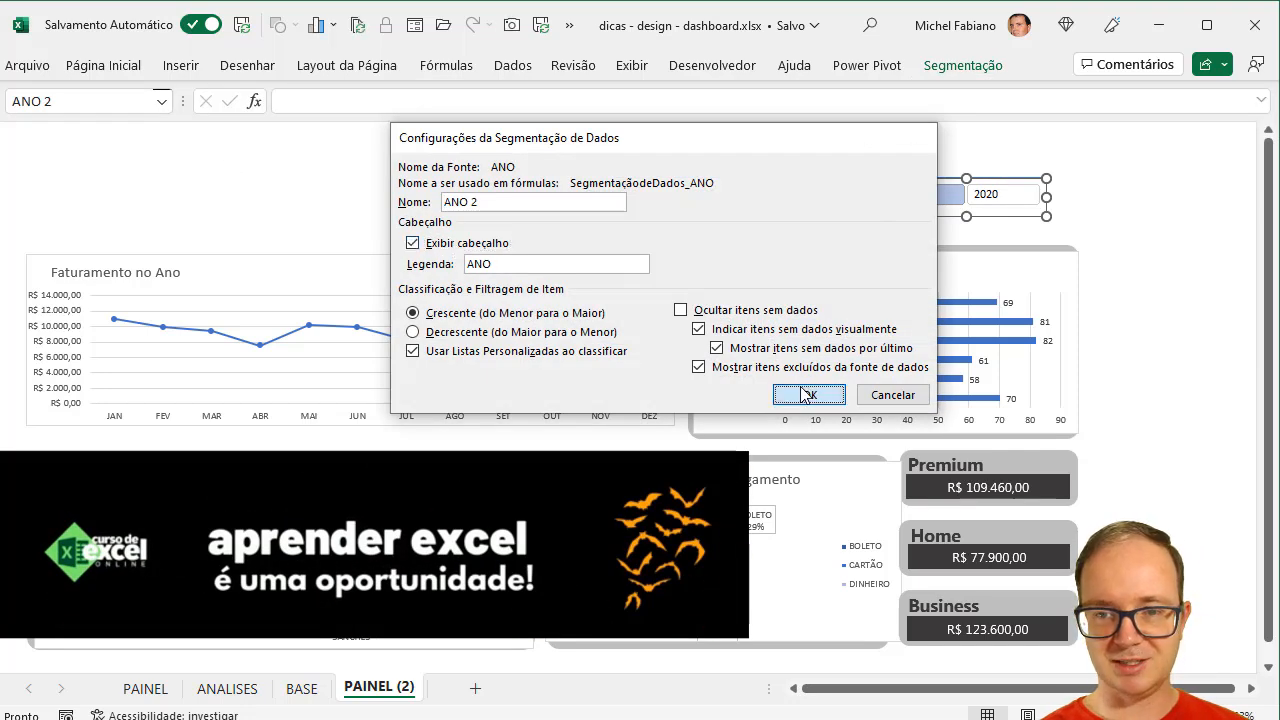
pyautogui.moveTo(966, 178); pyautogui.dragTo(966, 156)
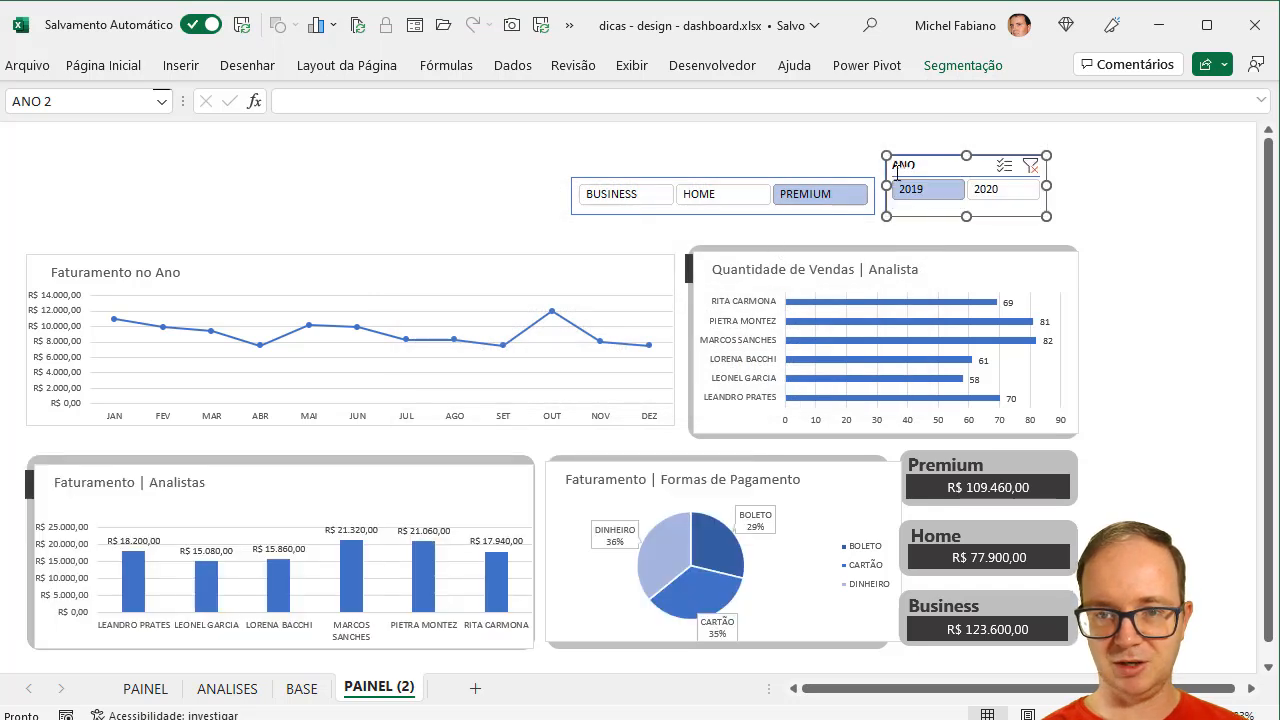
# Step: Show the header with the caption PRODUTO on the product slicer and extend the slicer upward to fit it
pyautogui.click(812, 176)
pyautogui.click(885, 67)
pyautogui.click(719, 212)
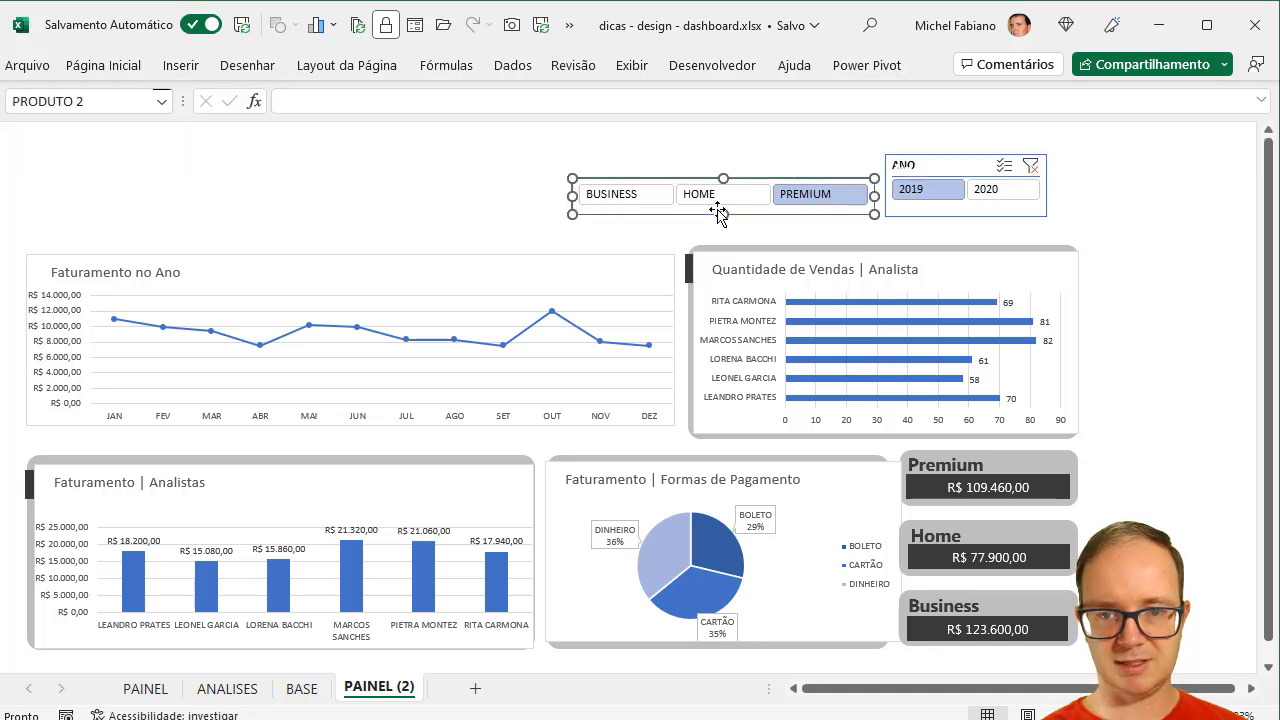
pyautogui.click(964, 65)
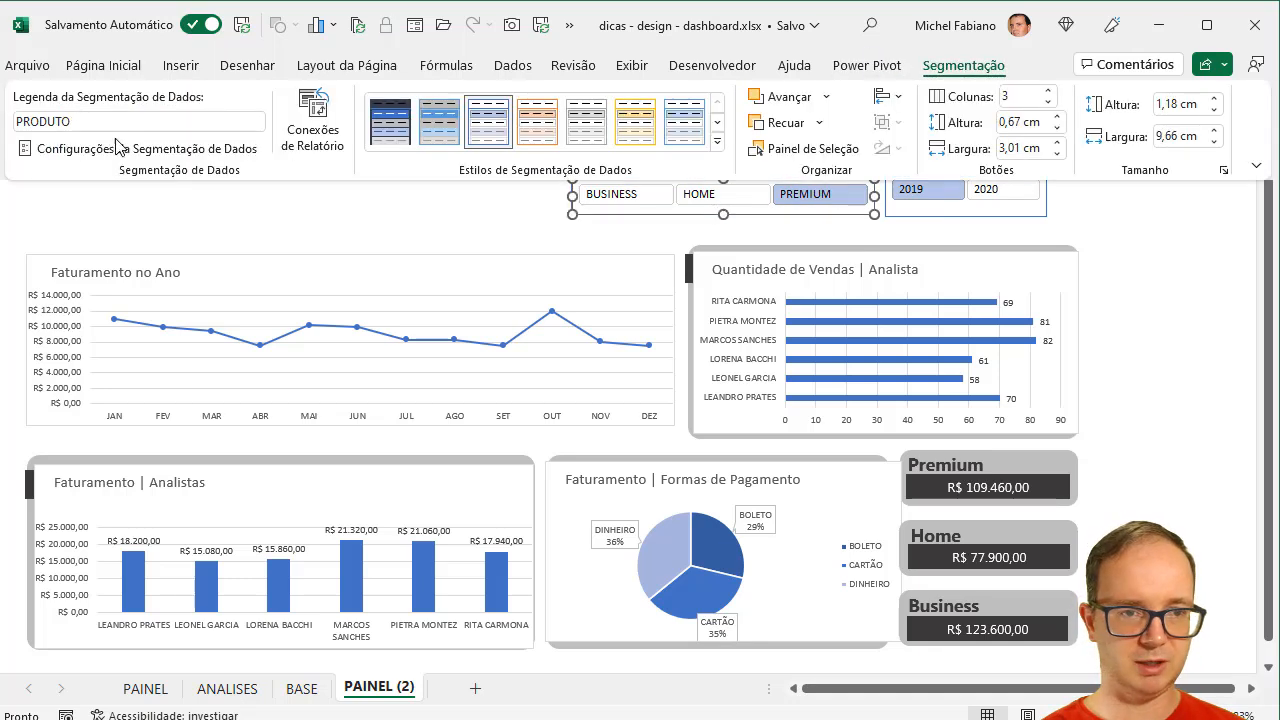
pyautogui.click(215, 148)
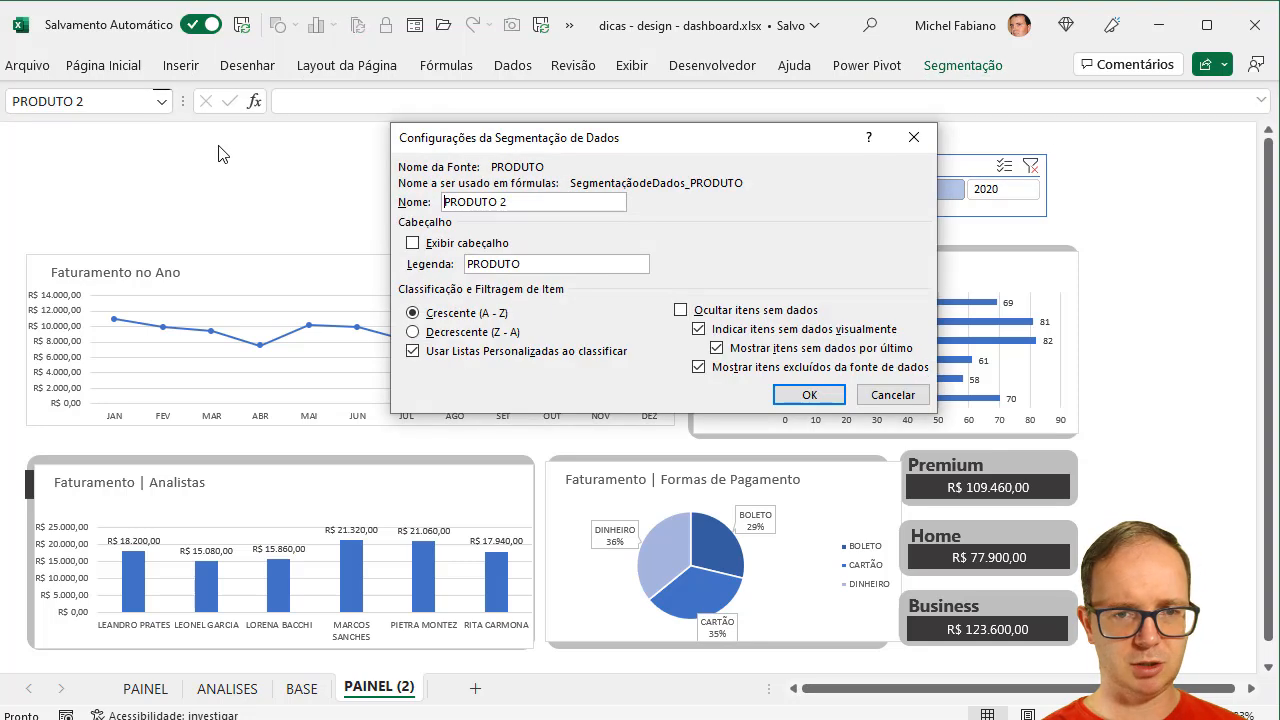
pyautogui.click(443, 245)
pyautogui.click(810, 394)
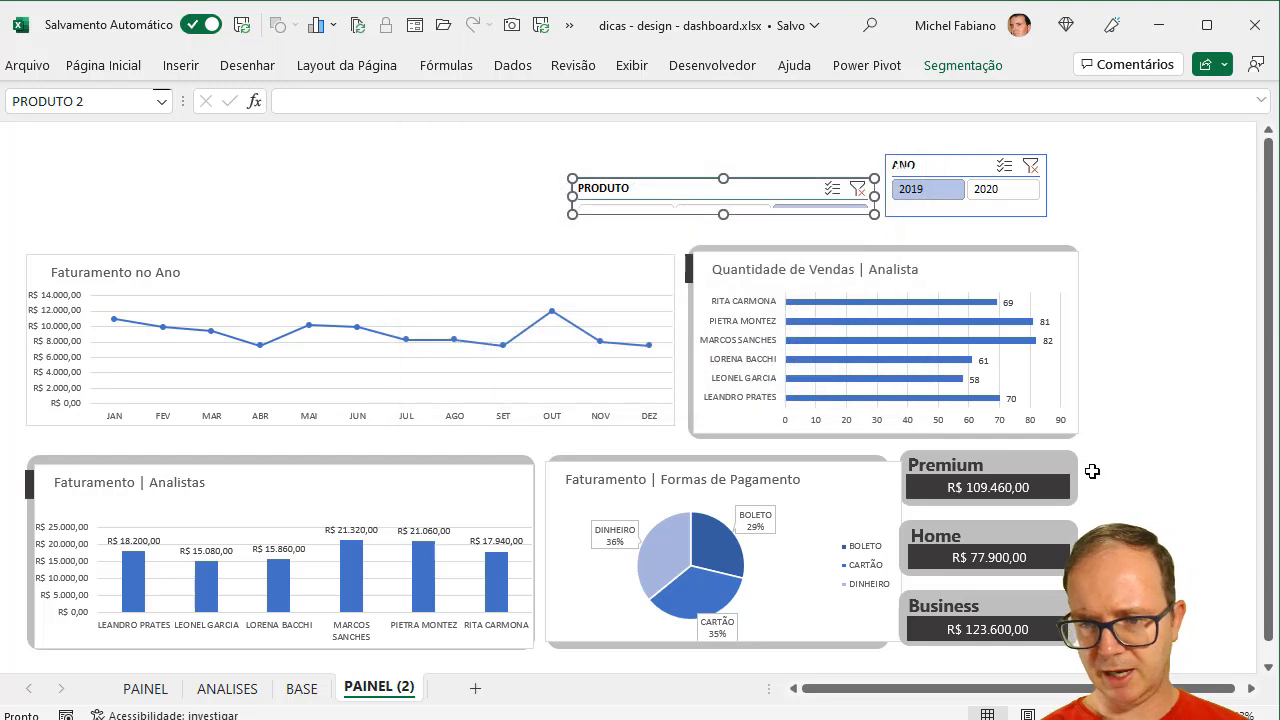
pyautogui.click(1074, 463)
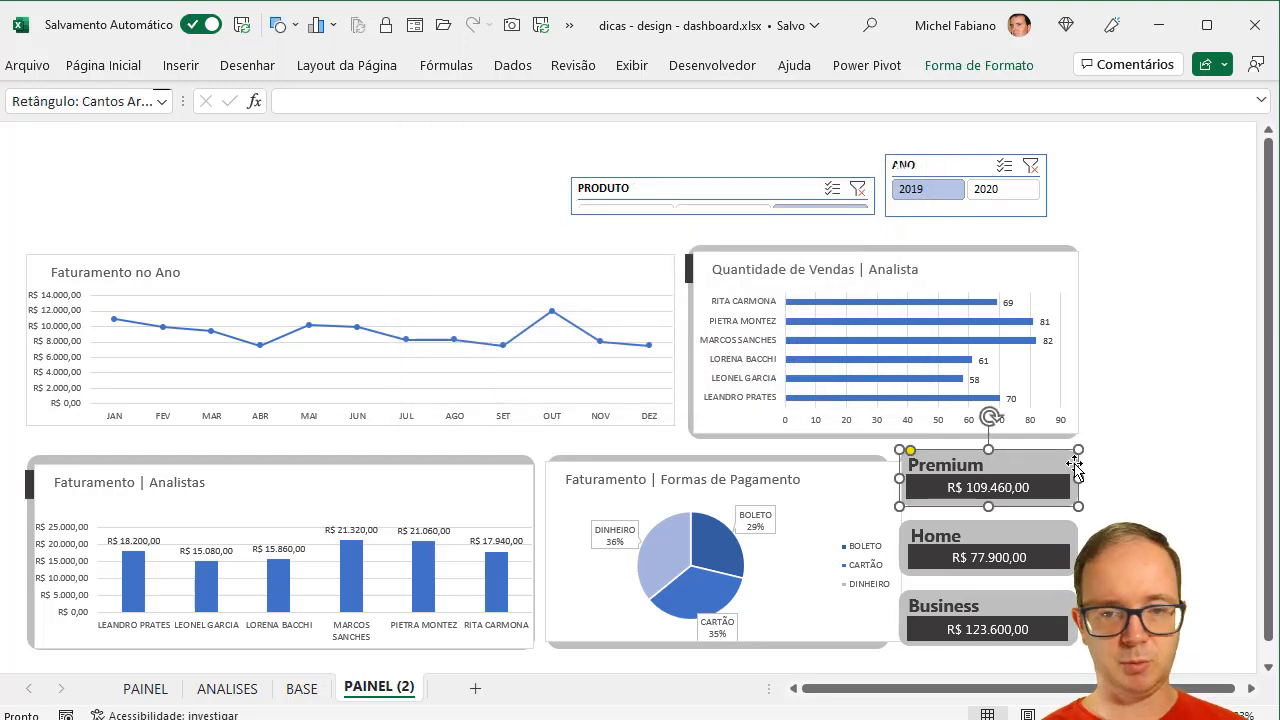
pyautogui.click(726, 190)
pyautogui.moveTo(722, 176); pyautogui.dragTo(723, 150)
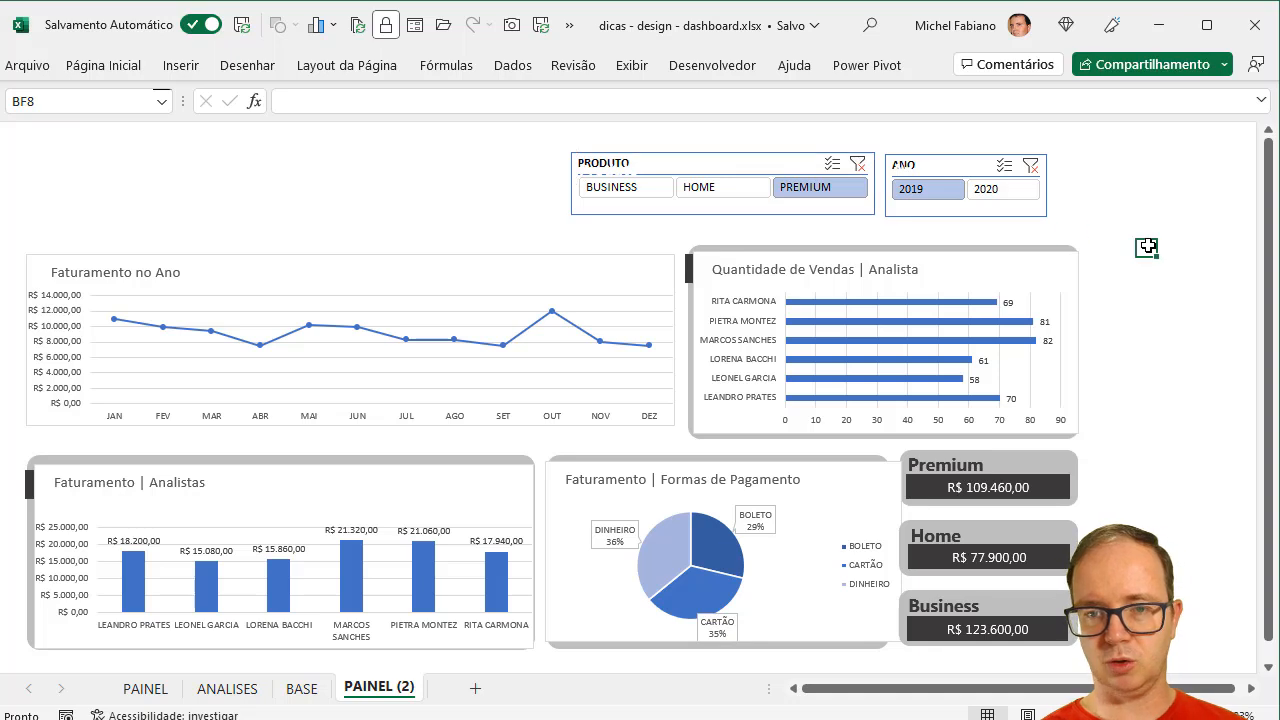
# Step: Delete the grey rounded rectangle and the dark title strip behind the Quantidade de Vendas | Analista chart
pyautogui.click(1022, 248)
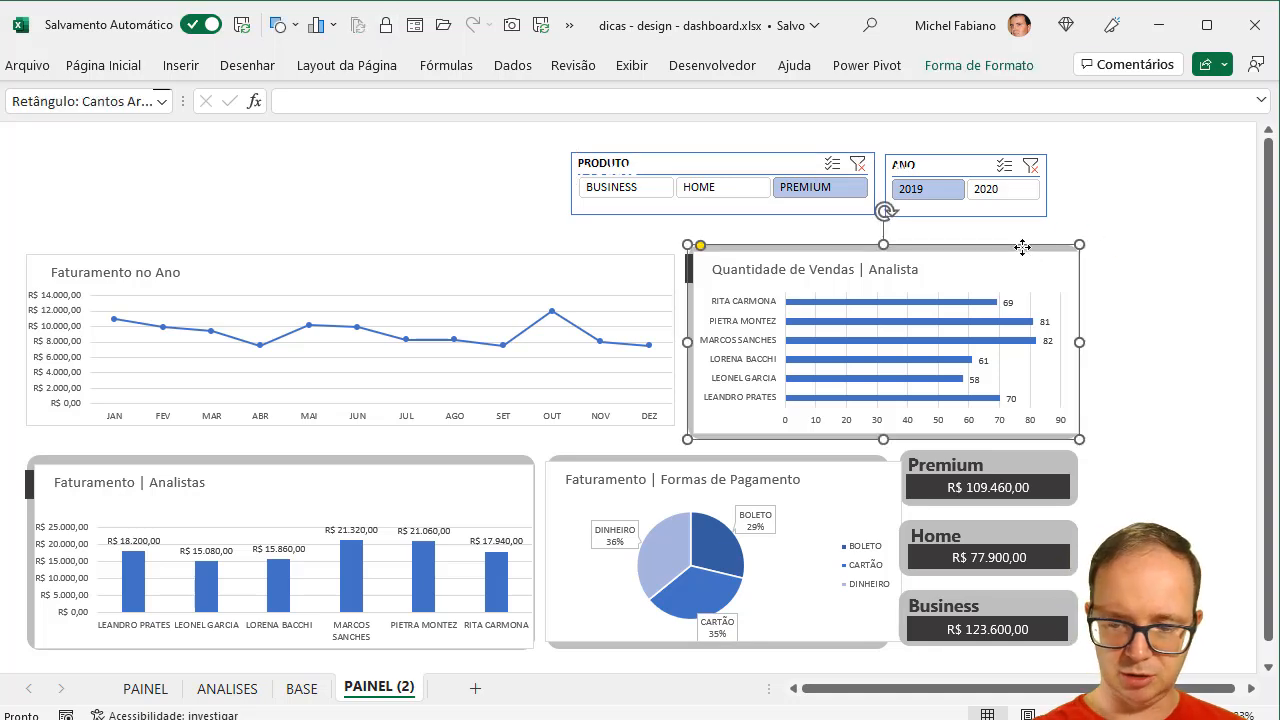
pyautogui.press('Escape')
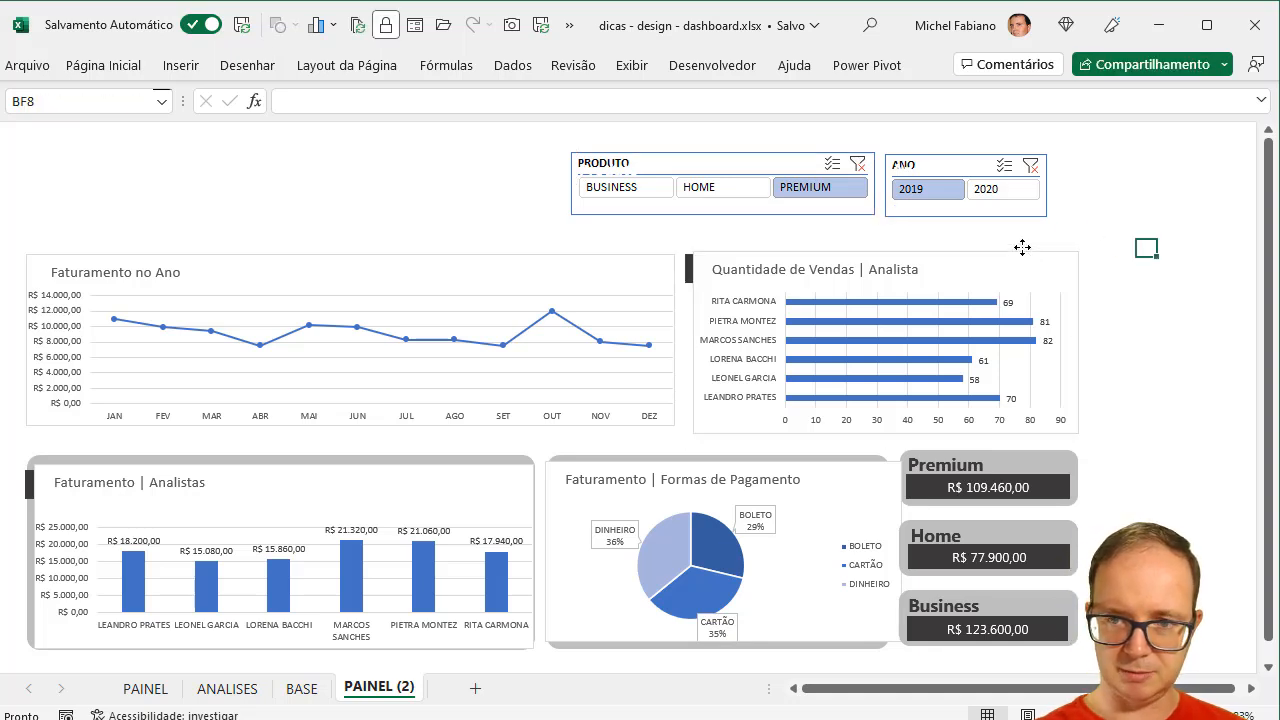
pyautogui.click(687, 278)
pyautogui.press('Escape')
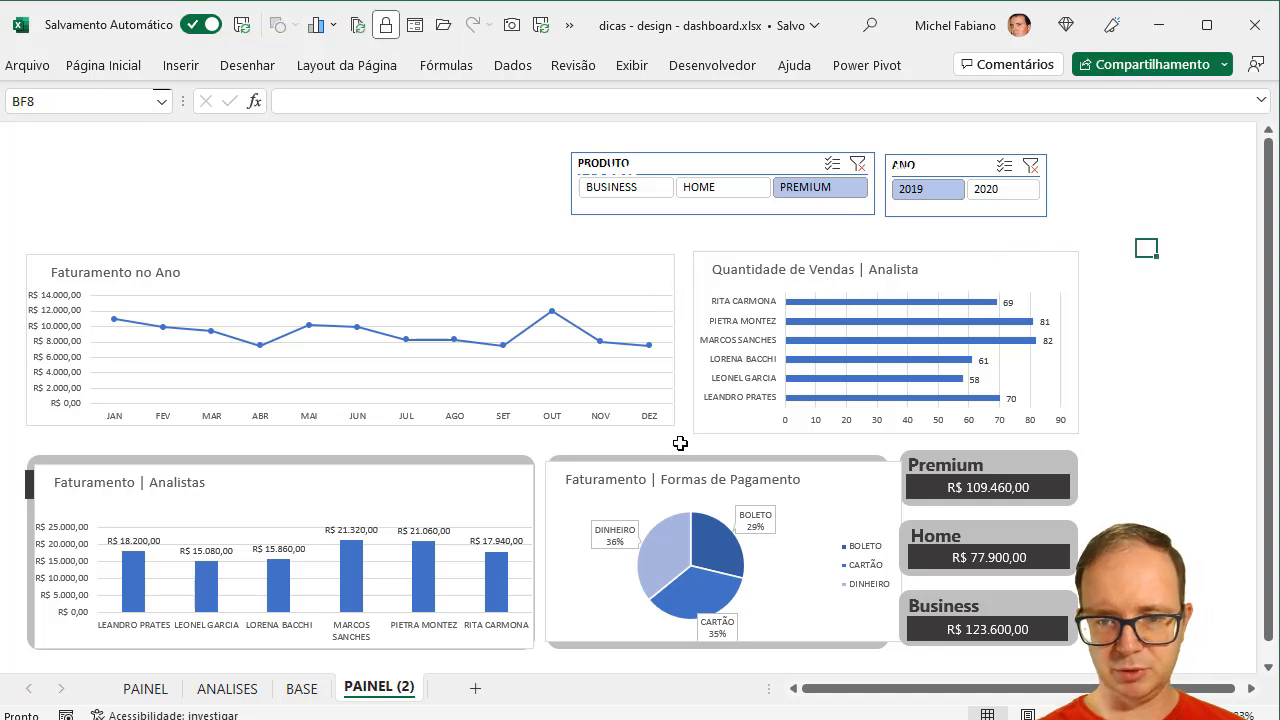
# Step: Delete the grey rounded rectangle behind the Faturamento | Formas de Pagamento pie chart
pyautogui.click(680, 457)
pyautogui.click(686, 459)
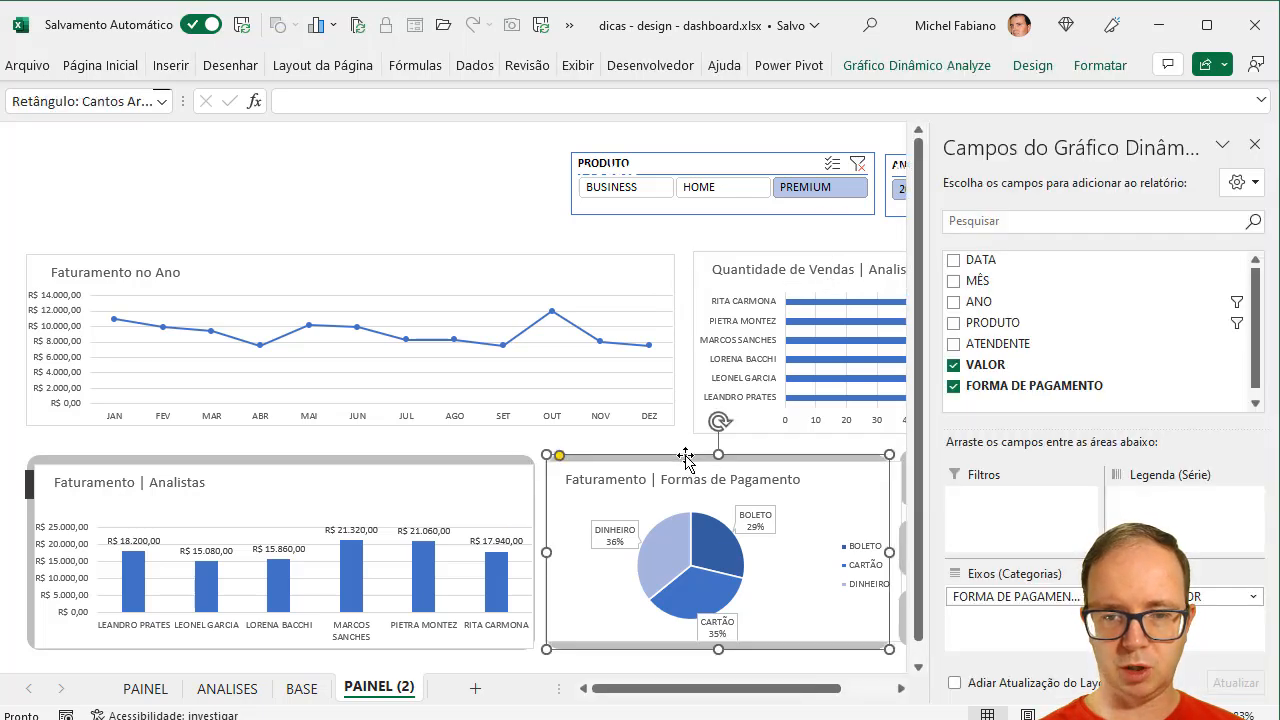
pyautogui.press('Escape')
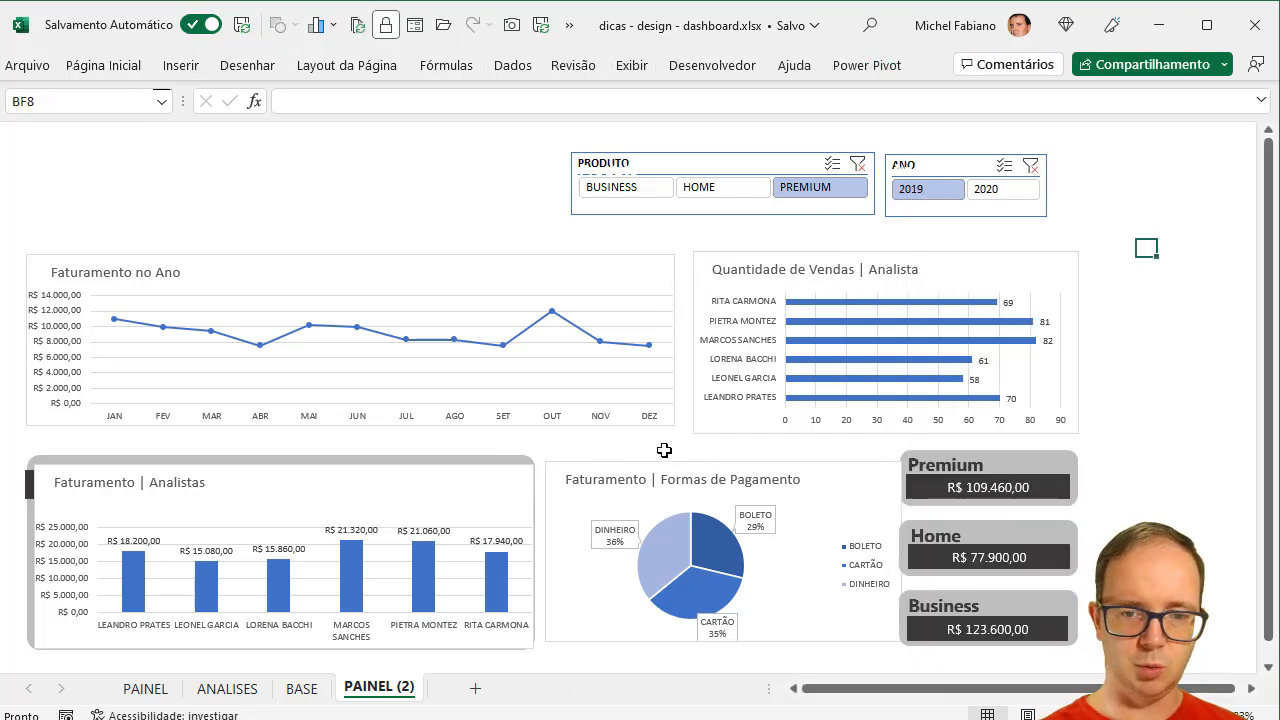
# Step: Delete the grey rounded rectangle and the dark title strip behind the Faturamento | Analistas chart
pyautogui.click(517, 458)
pyautogui.press('Escape')
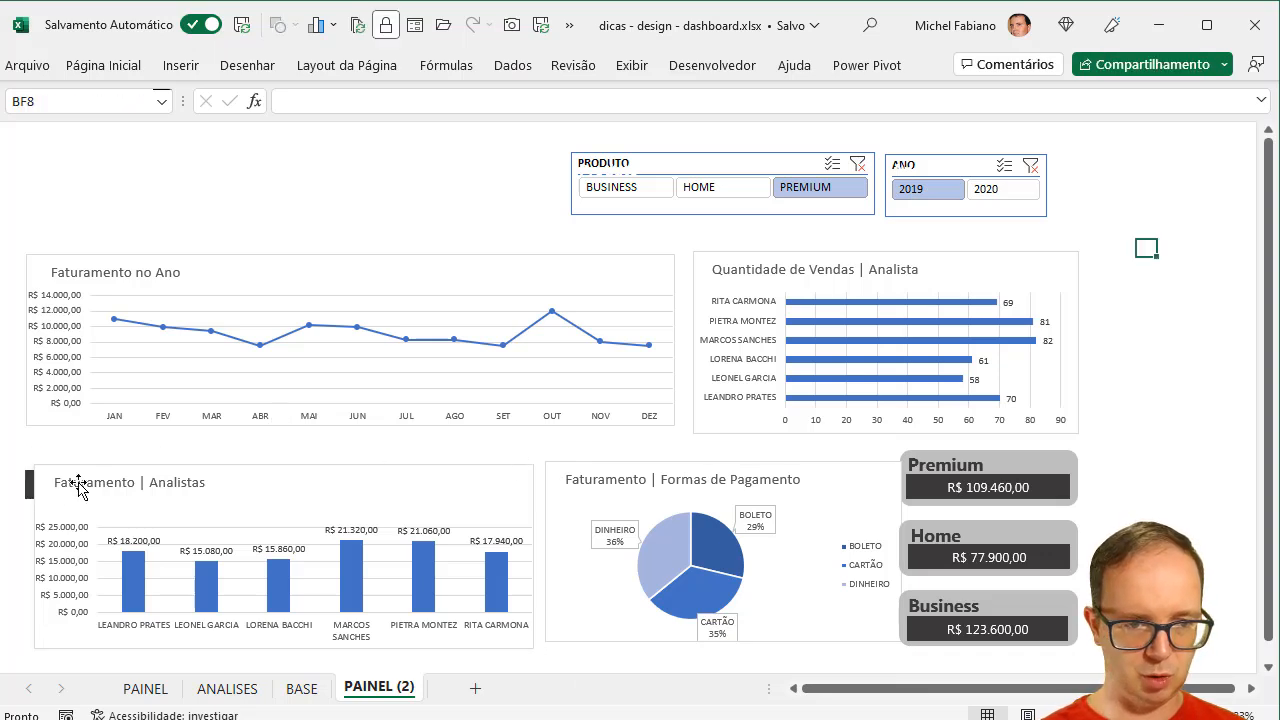
pyautogui.click(27, 492)
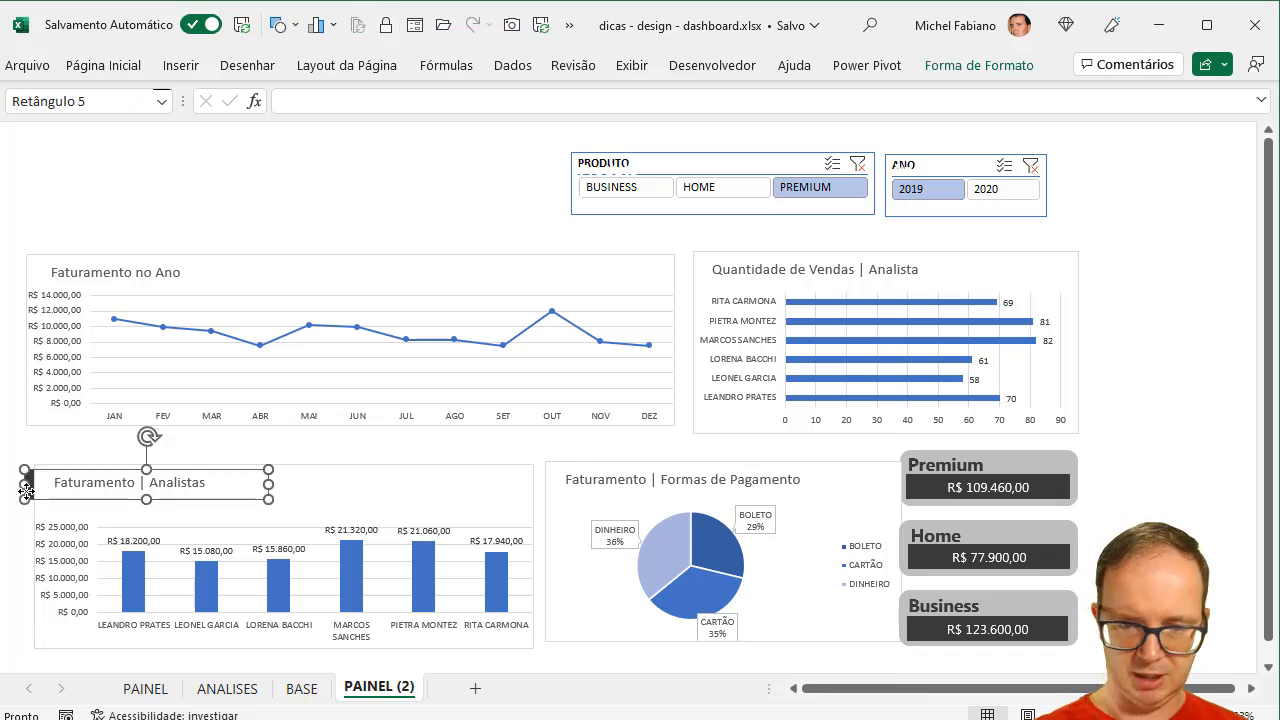
pyautogui.press('Escape')
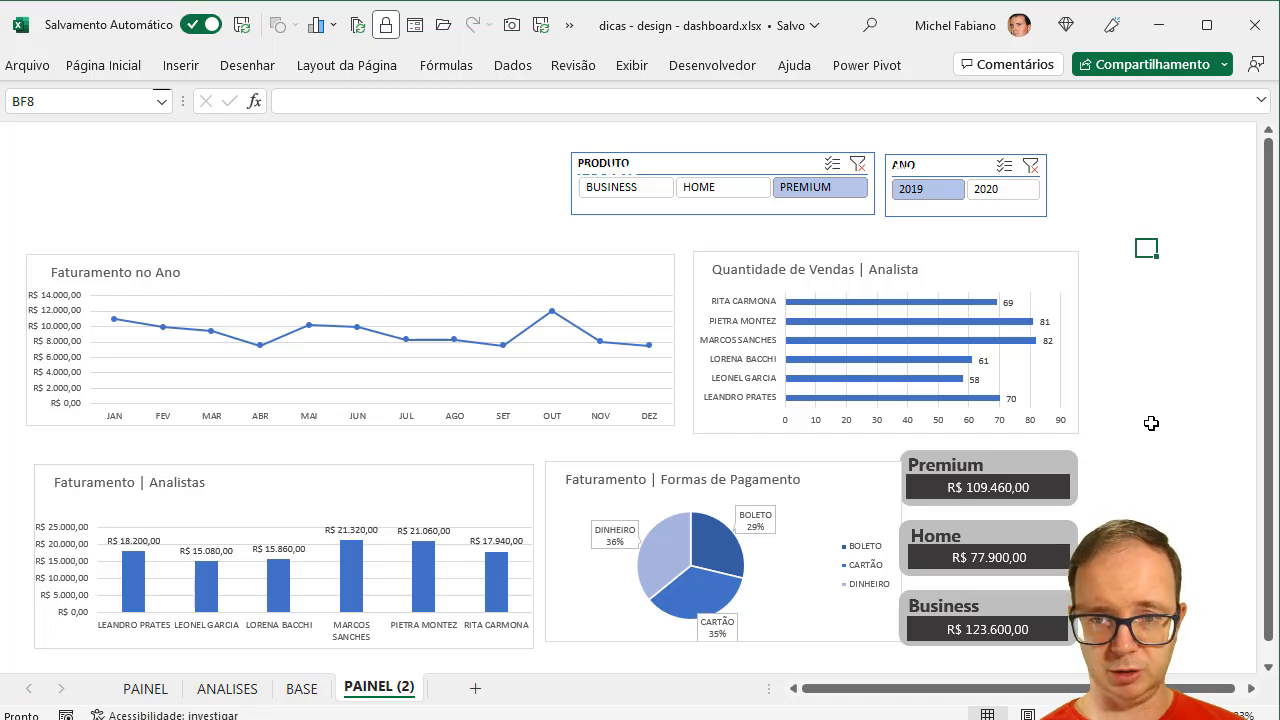
# Step: Display the gridlines and the row and column headings on the PAINEL (2) sheet
pyautogui.click(648, 74)
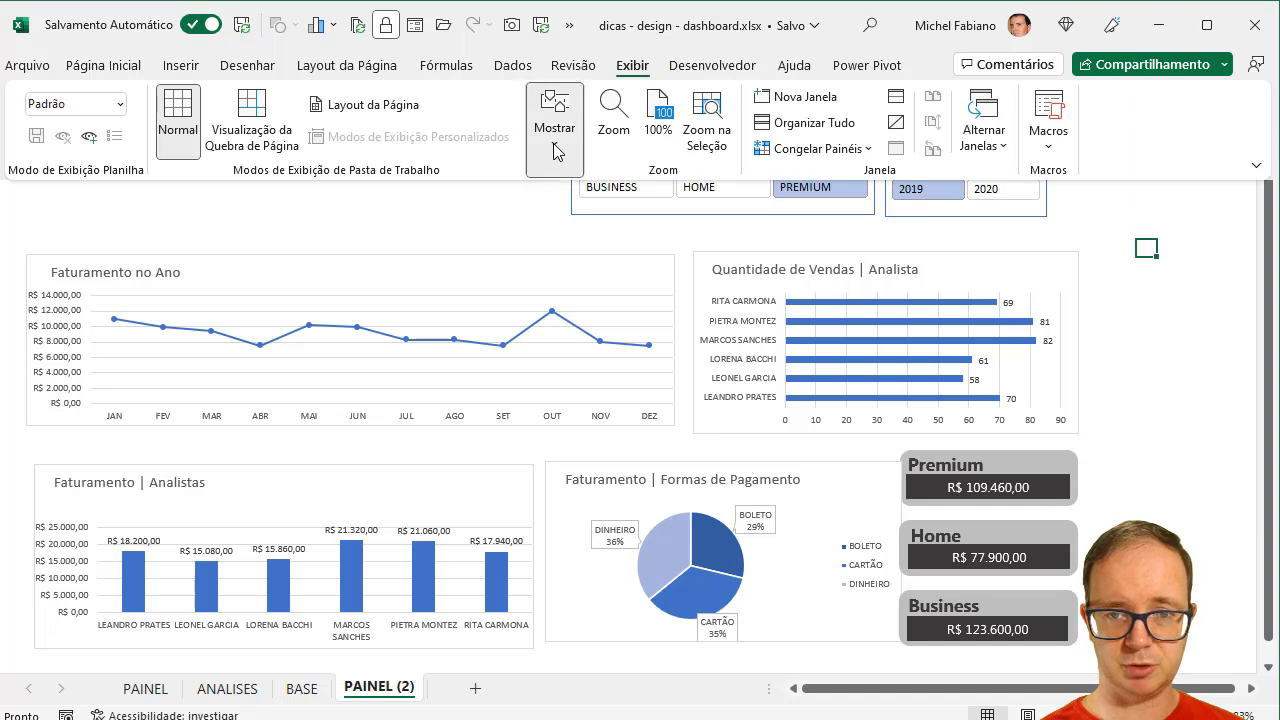
pyautogui.click(553, 112)
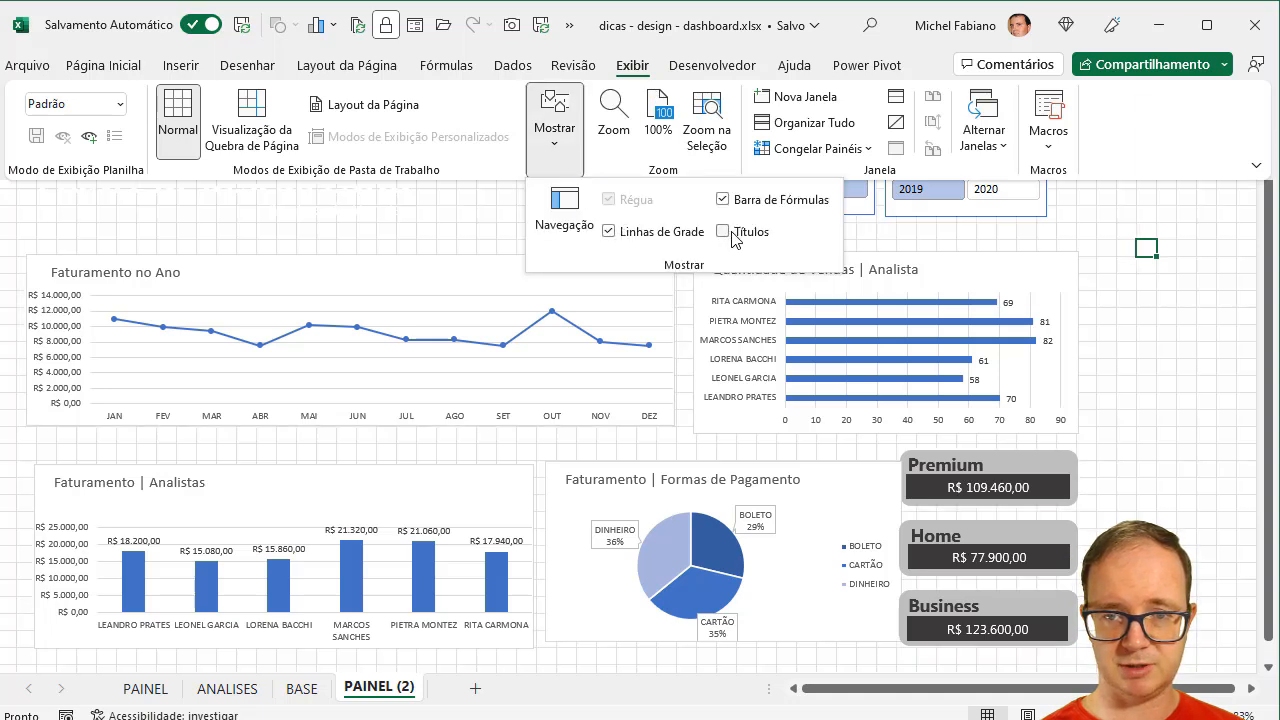
pyautogui.click(724, 232)
pyautogui.click(1152, 295)
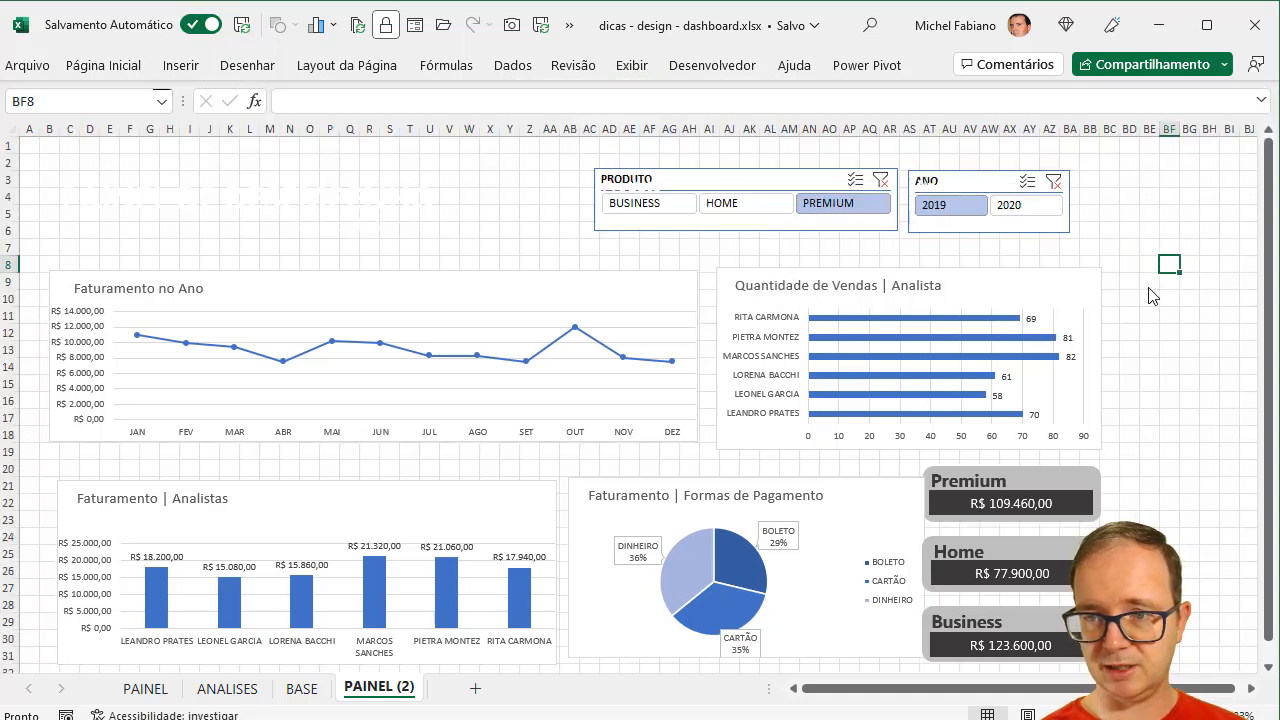
# Step: Widen all the sheet's columns at once and return them to the narrow grid width
pyautogui.click(12, 128)
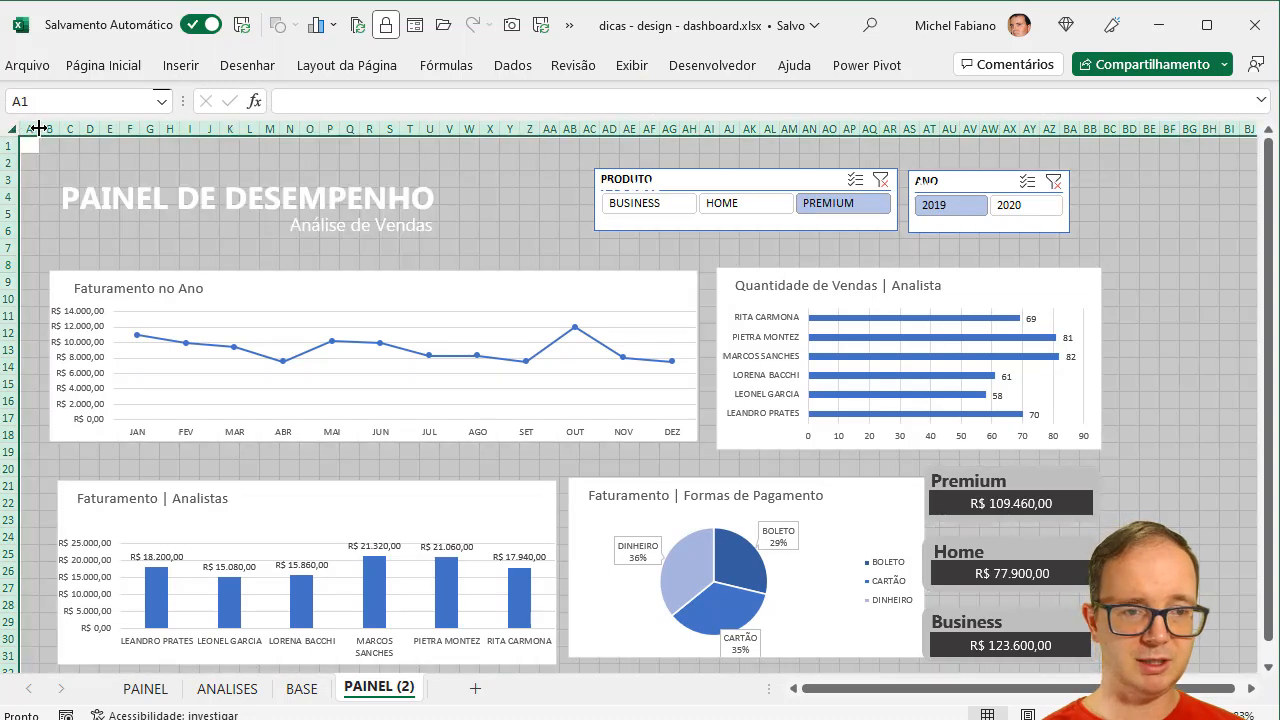
pyautogui.moveTo(38, 128); pyautogui.dragTo(104, 133)
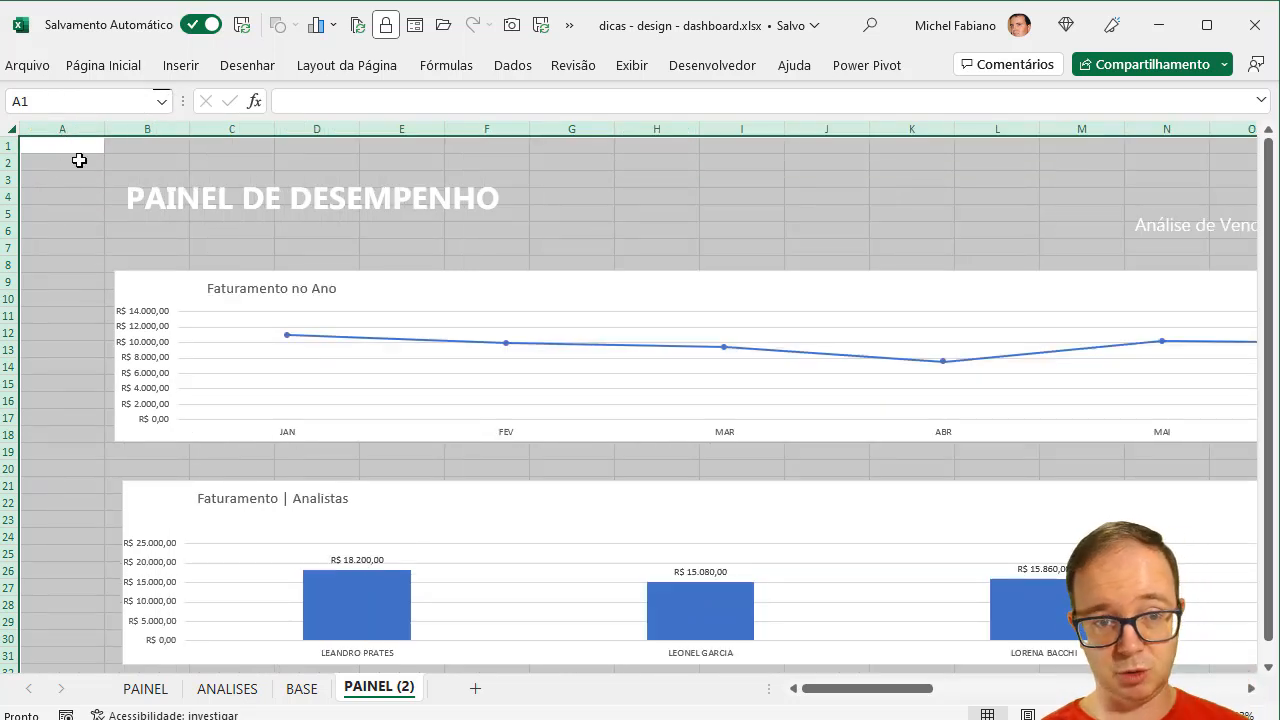
pyautogui.moveTo(105, 131); pyautogui.dragTo(38, 131)
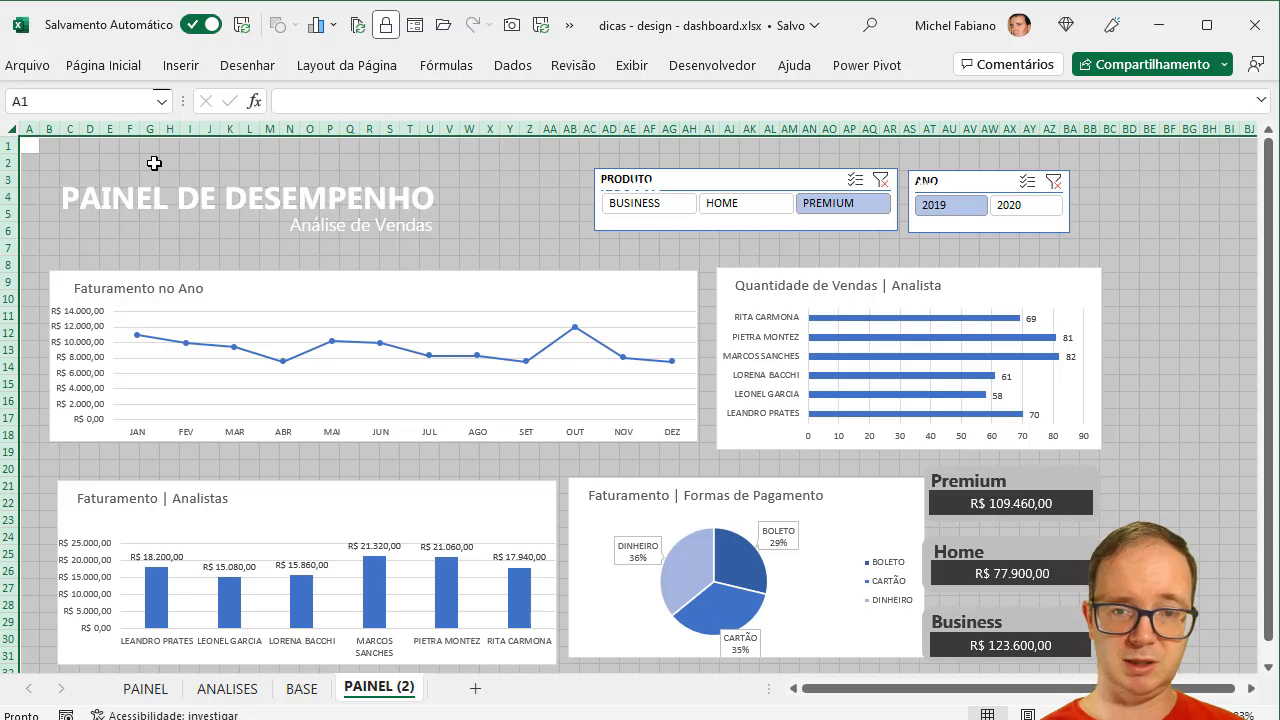
# Step: Move the PRODUTO slicer slightly away from the ANO slicer and deselect everything
pyautogui.moveTo(737, 177)
pyautogui.mouseDown()
pyautogui.moveTo(658, 163)
pyautogui.moveTo(641, 177)
pyautogui.moveTo(657, 180)
pyautogui.moveTo(634, 163)
pyautogui.moveTo(643, 154)
pyautogui.moveTo(706, 174)
pyautogui.moveTo(673, 181)
pyautogui.moveTo(717, 177)
pyautogui.mouseUp()
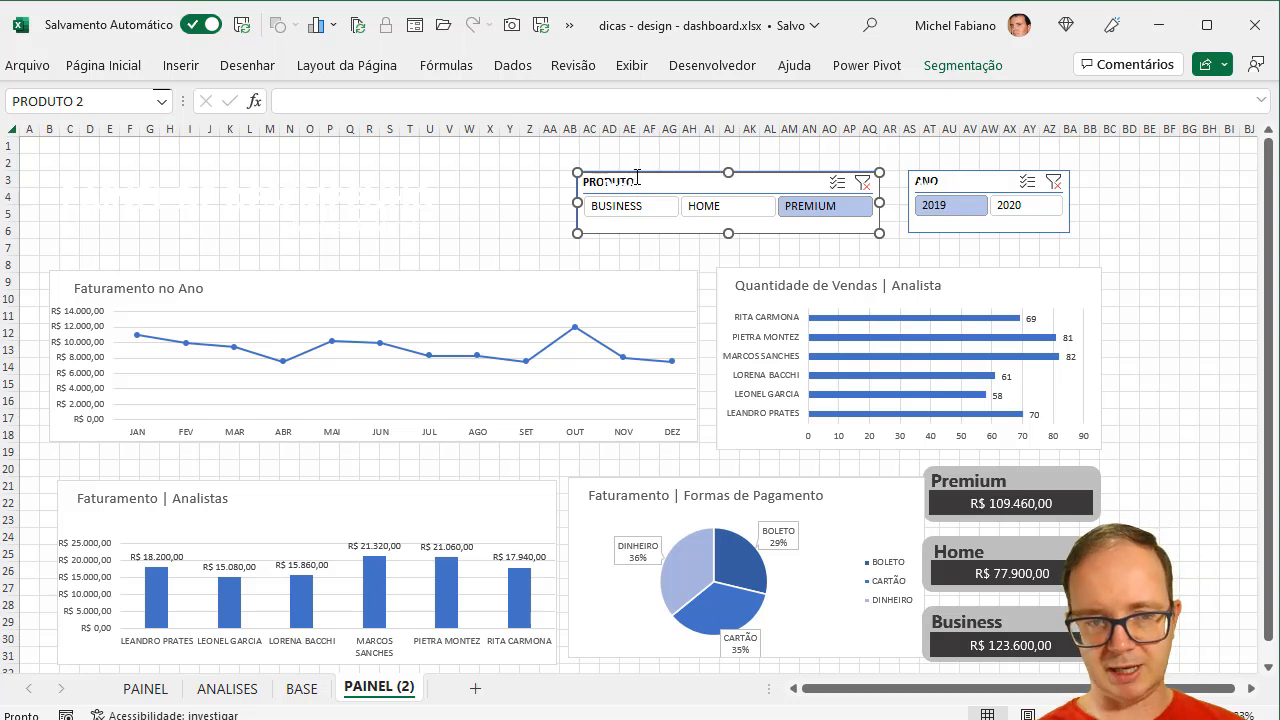
pyautogui.click(551, 282)
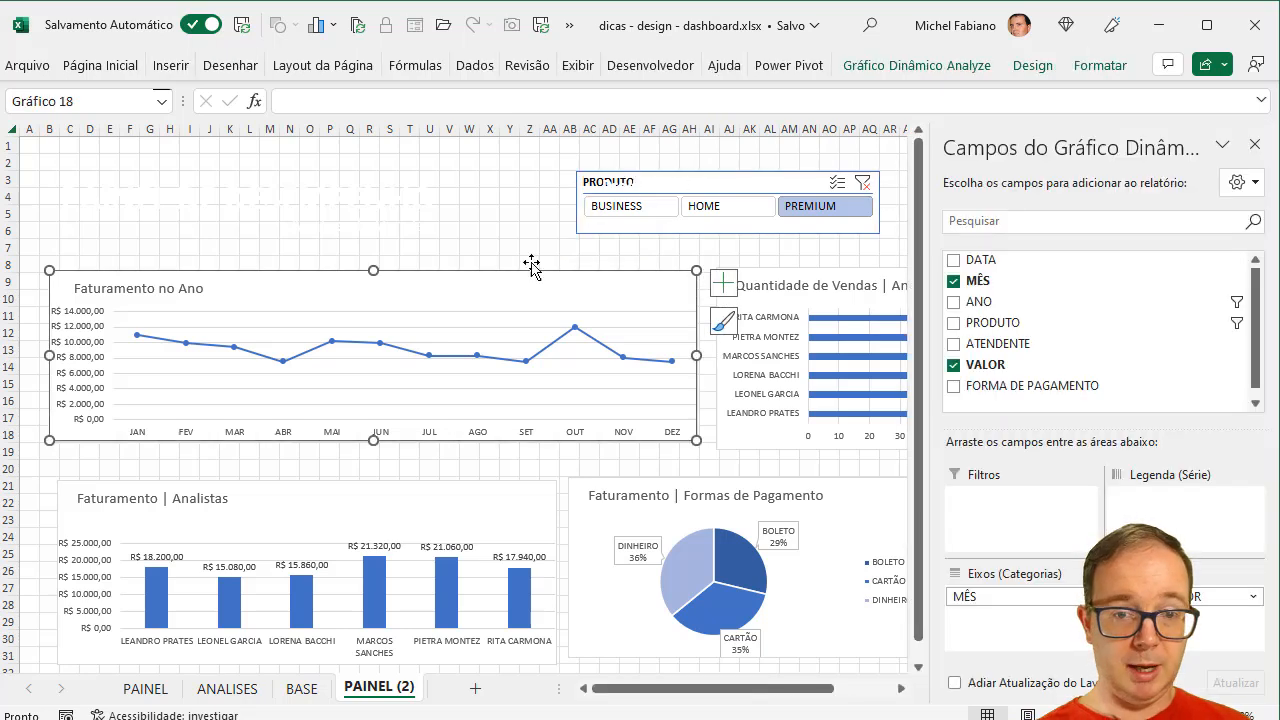
pyautogui.rightClick(515, 257)
pyautogui.click(468, 243)
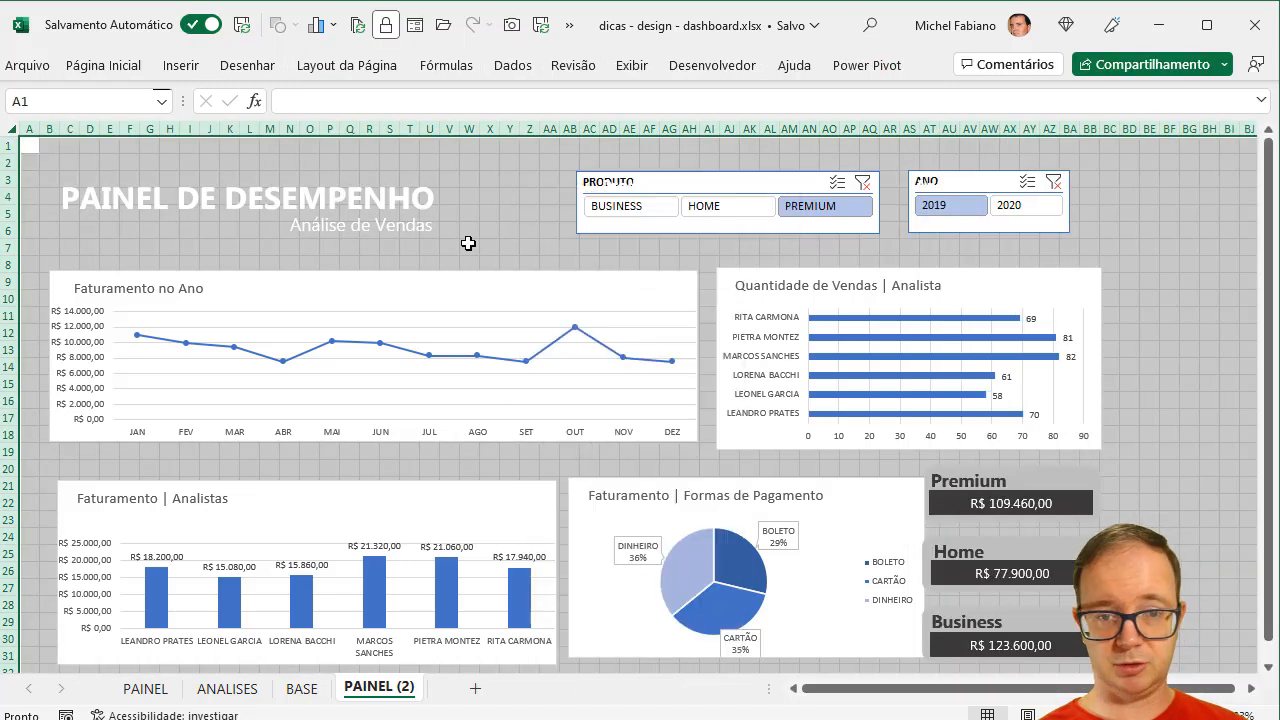
pyautogui.click(468, 243)
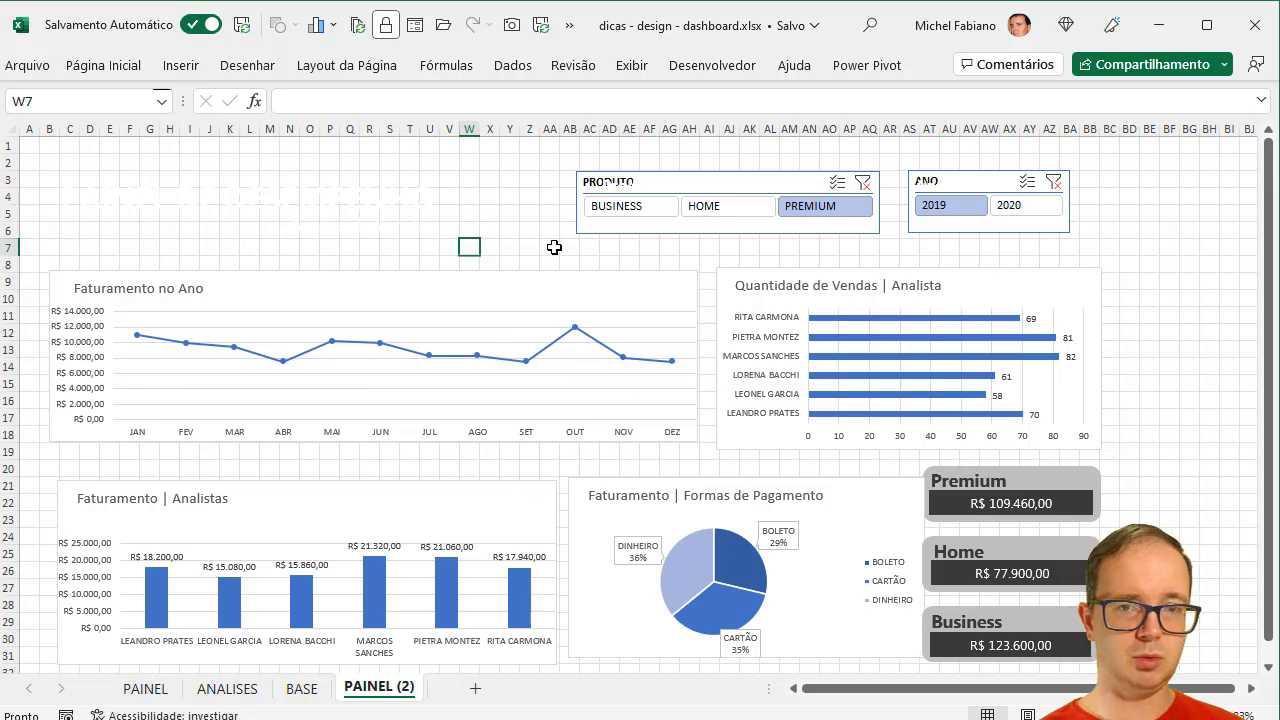
# Step: View the finished dashboard design on the PAINEL sheet and return to PAINEL (2)
pyautogui.click(145, 689)
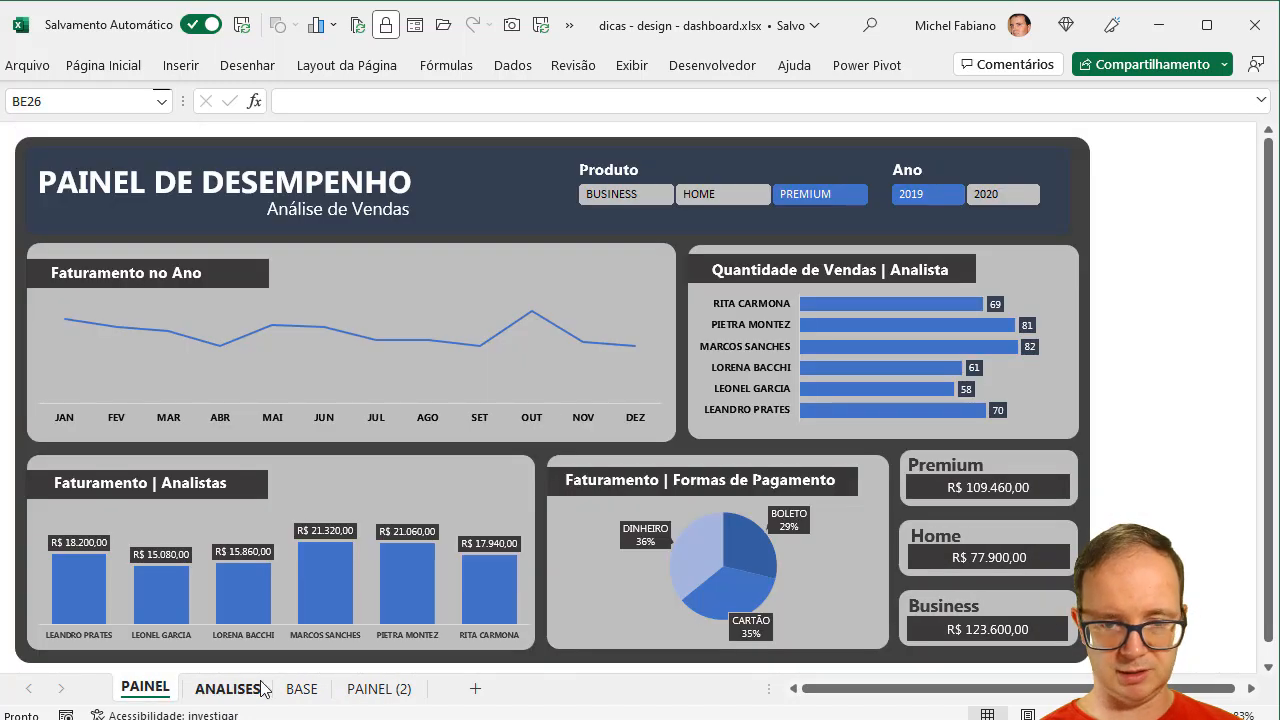
pyautogui.click(366, 692)
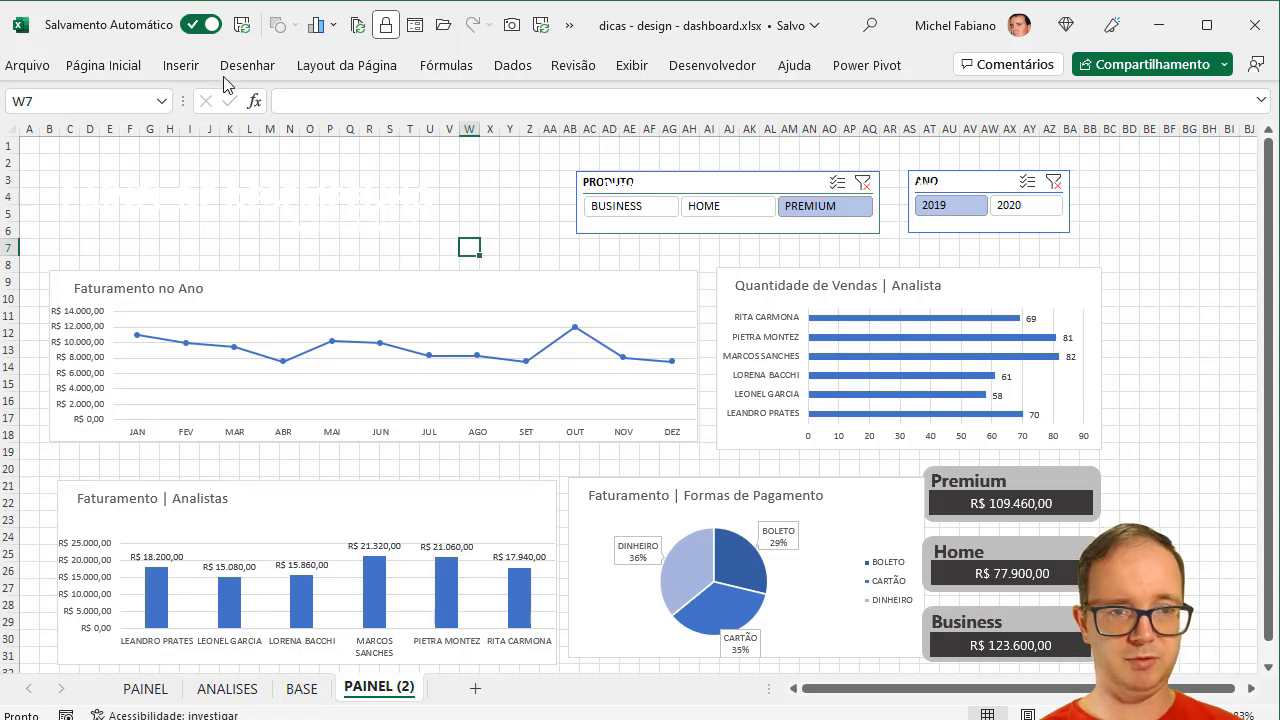
# Step: Search the online images for "negócios" without the Creative Commons restriction and browse the pictures
pyautogui.click(181, 65)
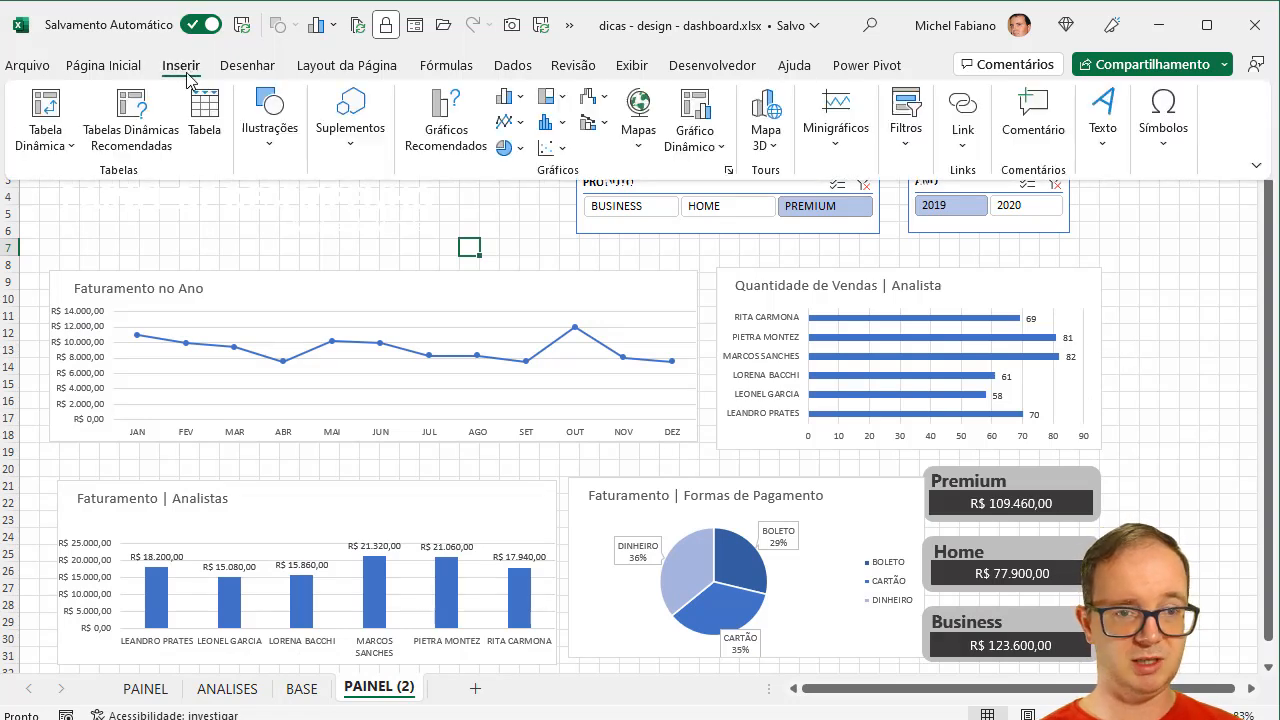
pyautogui.click(268, 135)
pyautogui.click(268, 215)
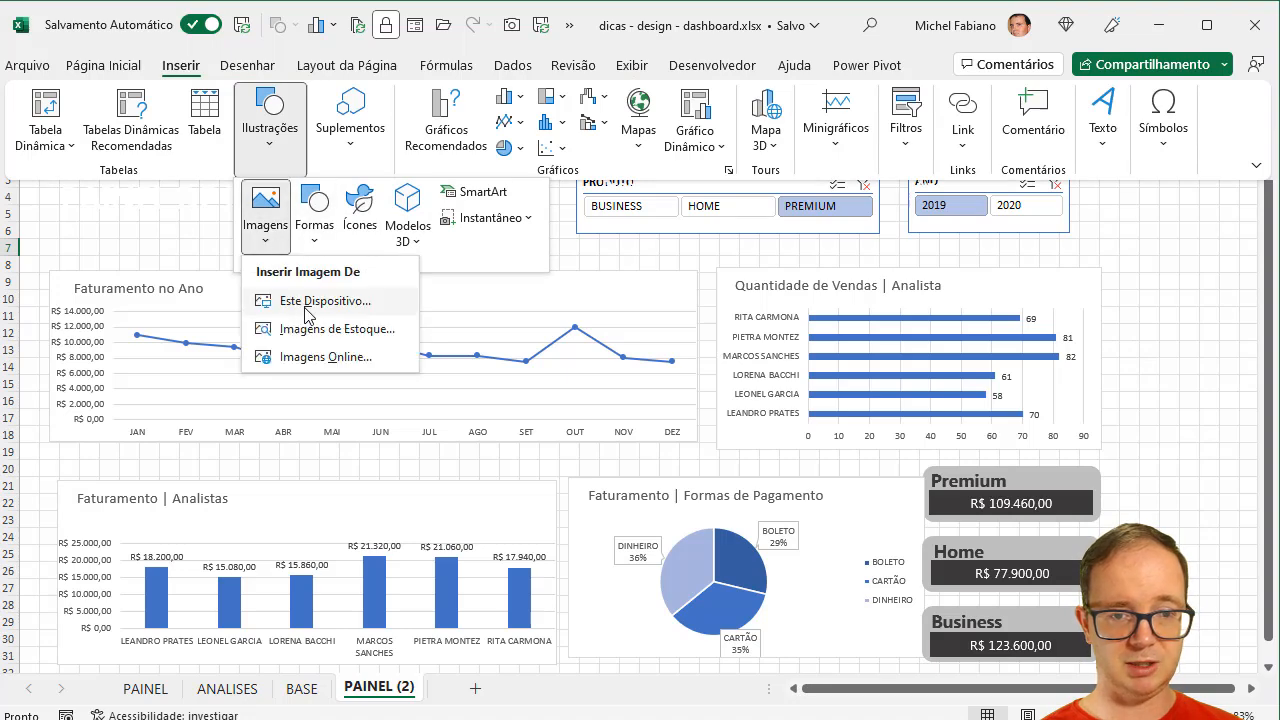
pyautogui.click(340, 372)
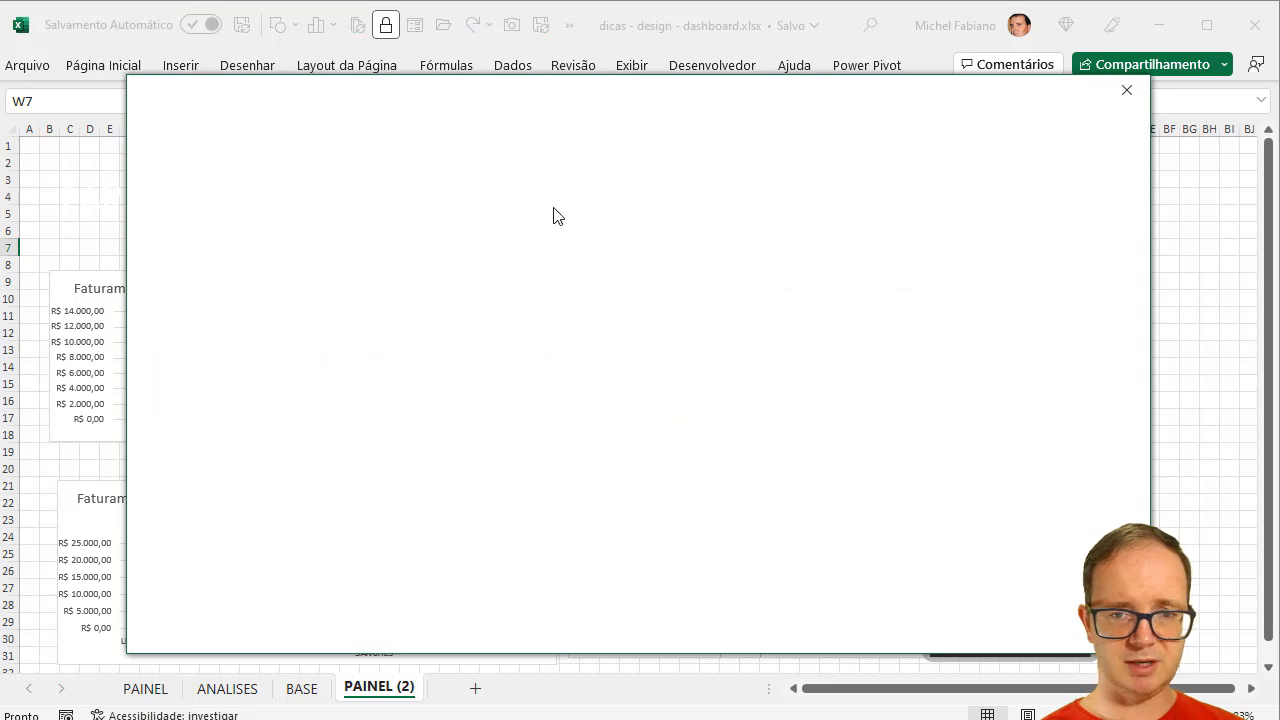
pyautogui.write('negócios')
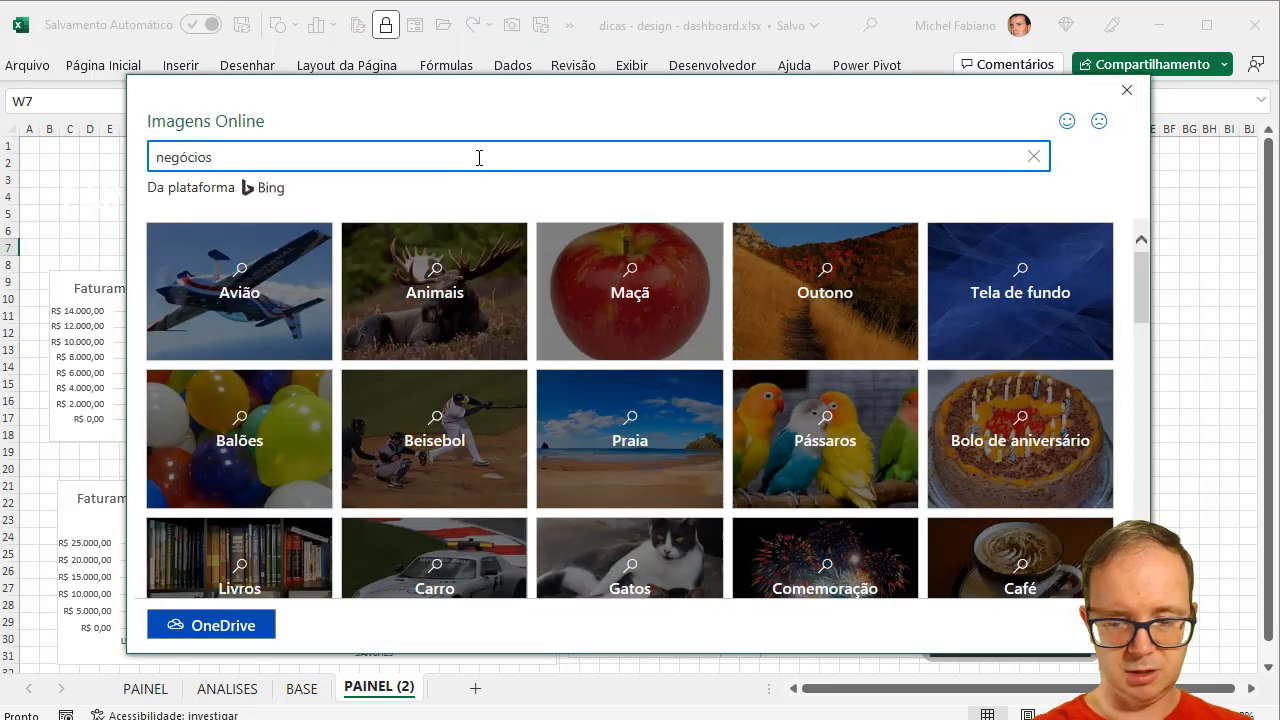
pyautogui.press('Return')
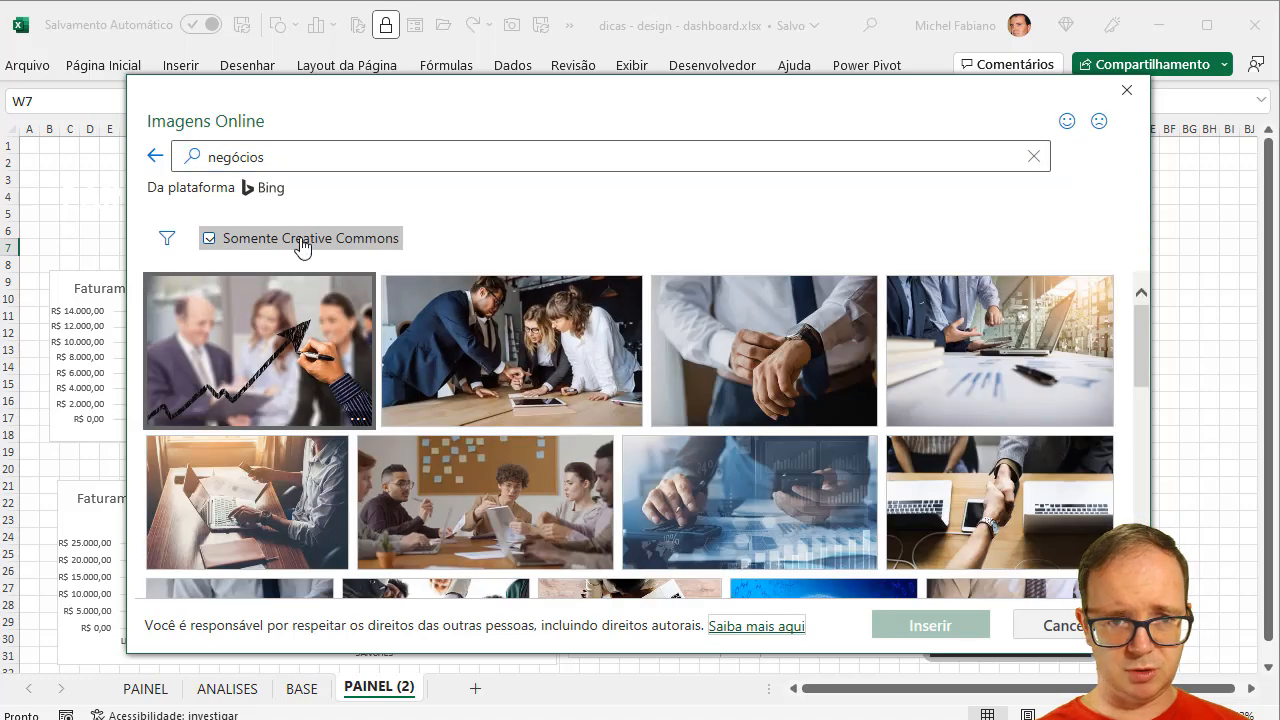
pyautogui.click(302, 242)
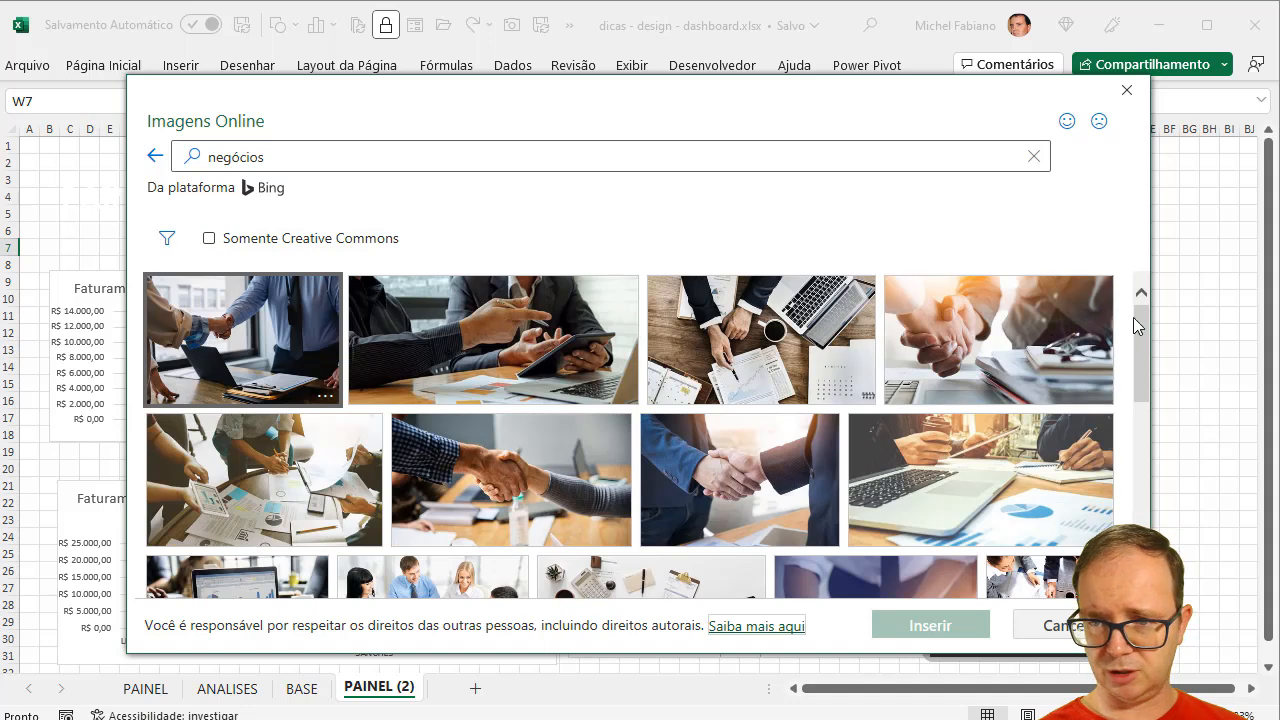
pyautogui.moveTo(1145, 322); pyautogui.dragTo(1143, 525)
# Step: Refine the online image search to "negócios abstrato"
pyautogui.click(406, 157)
pyautogui.write('a')
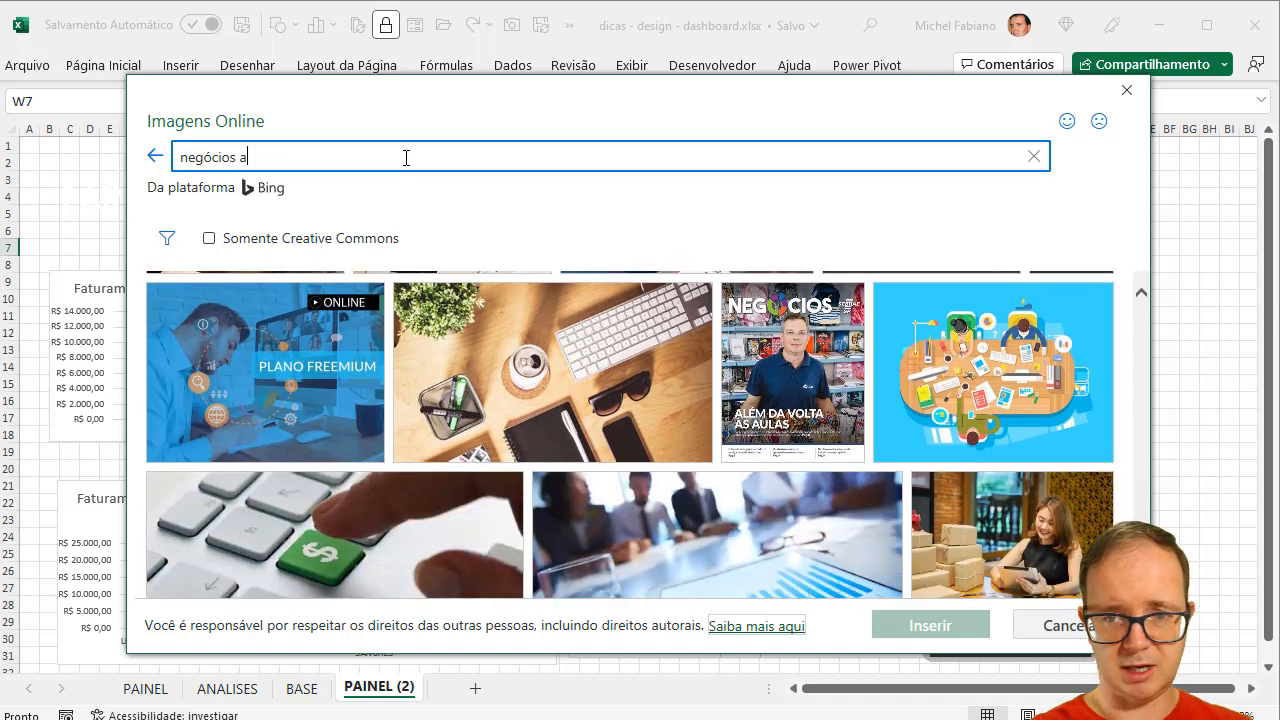
pyautogui.write('bstrato')
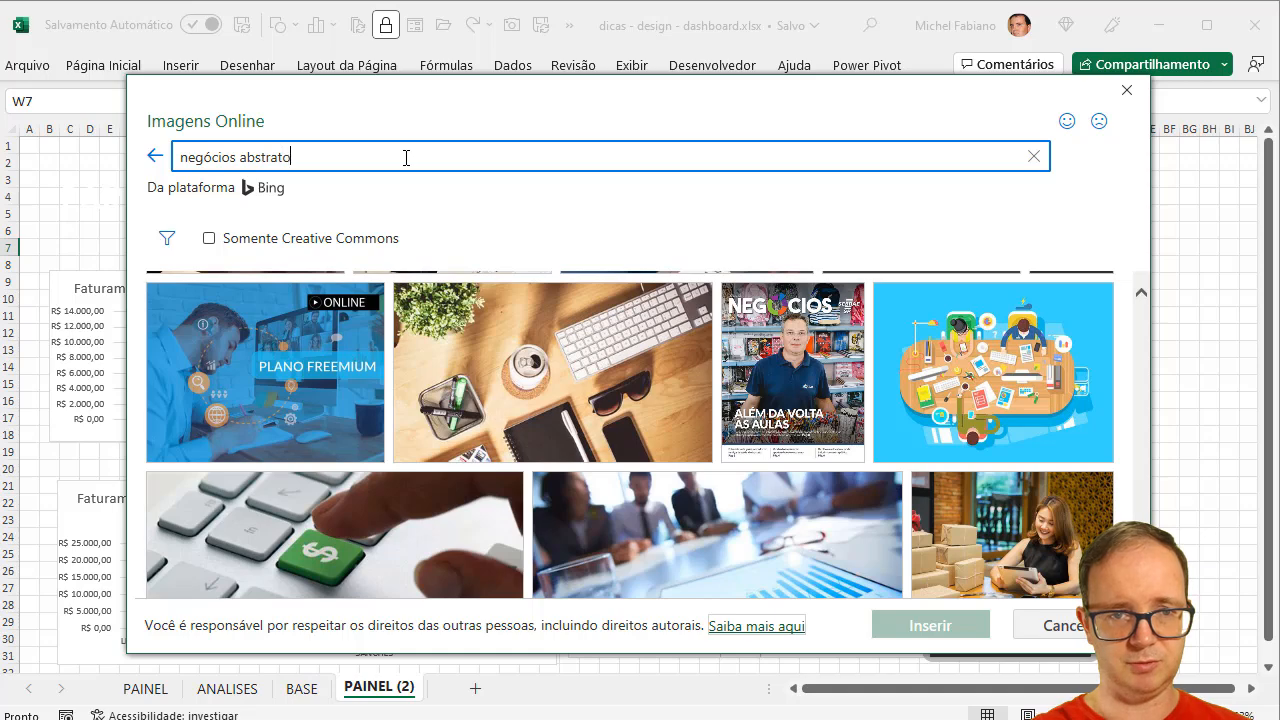
pyautogui.press('Return')
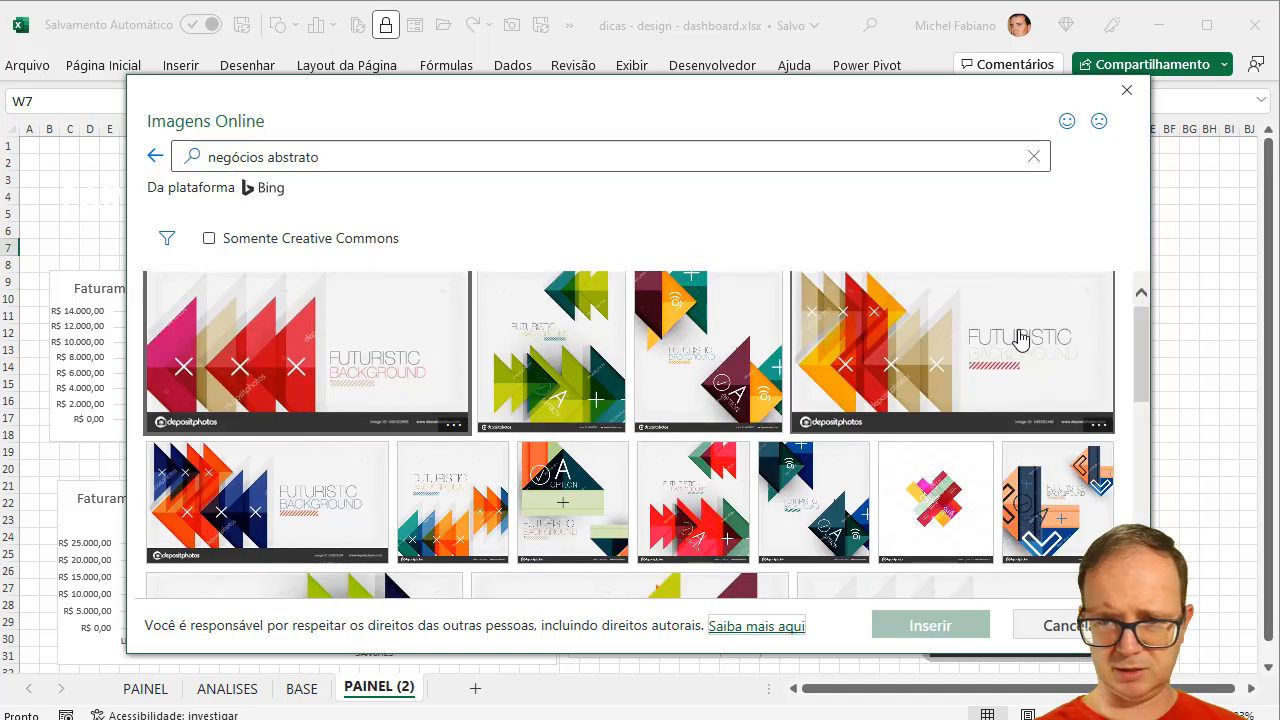
# Step: Search the online images for "abstrato"
pyautogui.moveTo(1146, 331); pyautogui.dragTo(1115, 333)
pyautogui.moveTo(375, 160); pyautogui.dragTo(14, 171)
pyautogui.write('abtra')
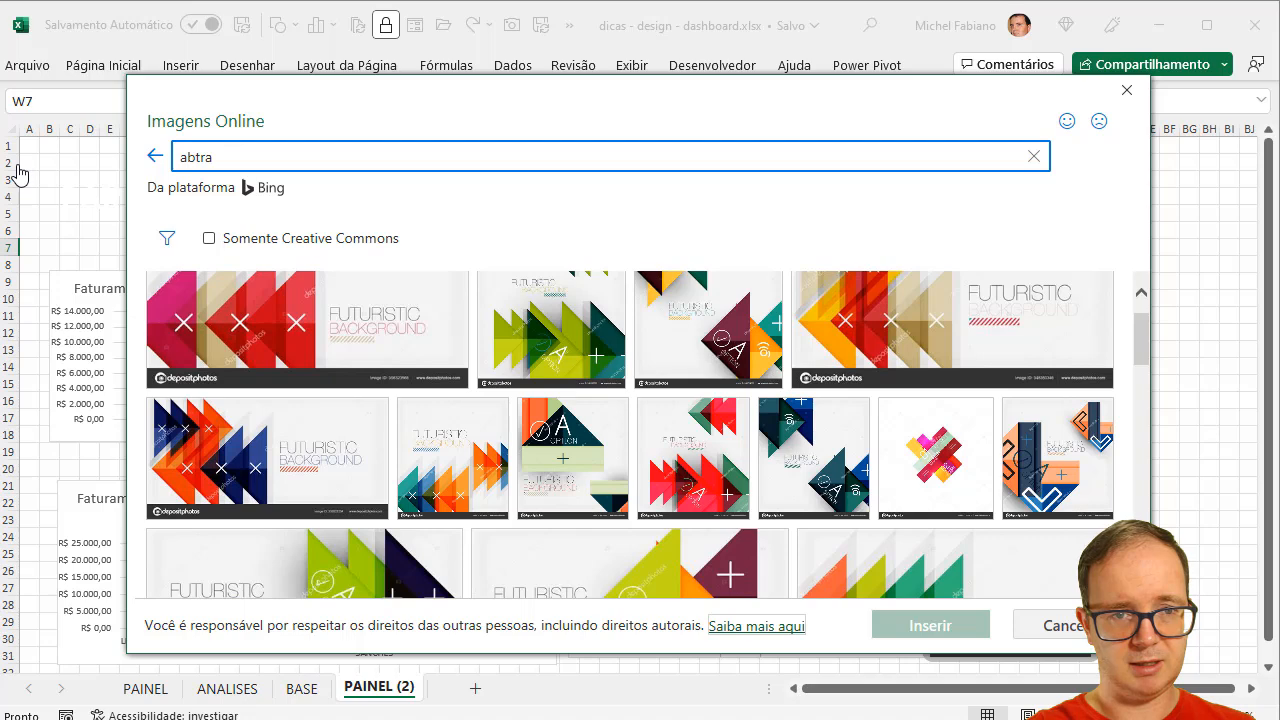
pyautogui.press('BackSpace')
pyautogui.press('BackSpace')
pyautogui.press('BackSpace')
pyautogui.write('st')
pyautogui.write('rto')
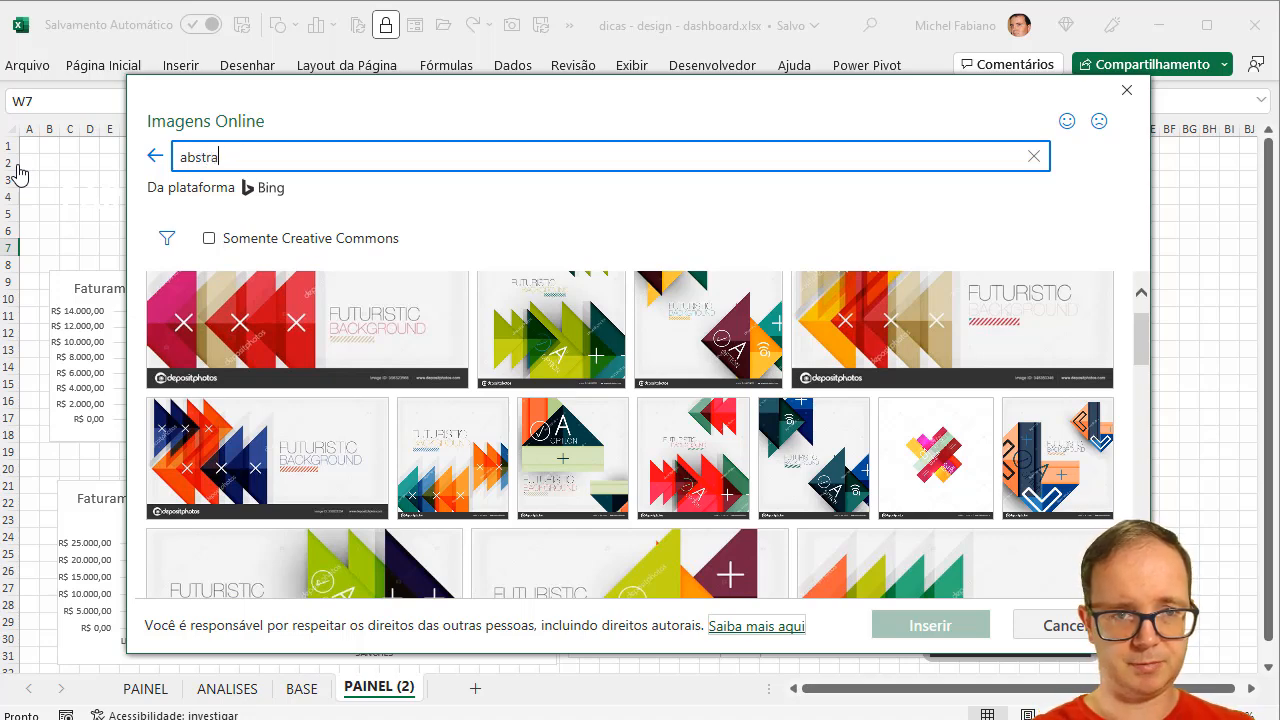
pyautogui.press('BackSpace')
pyautogui.press('BackSpace')
pyautogui.write('ato')
pyautogui.press('Return')
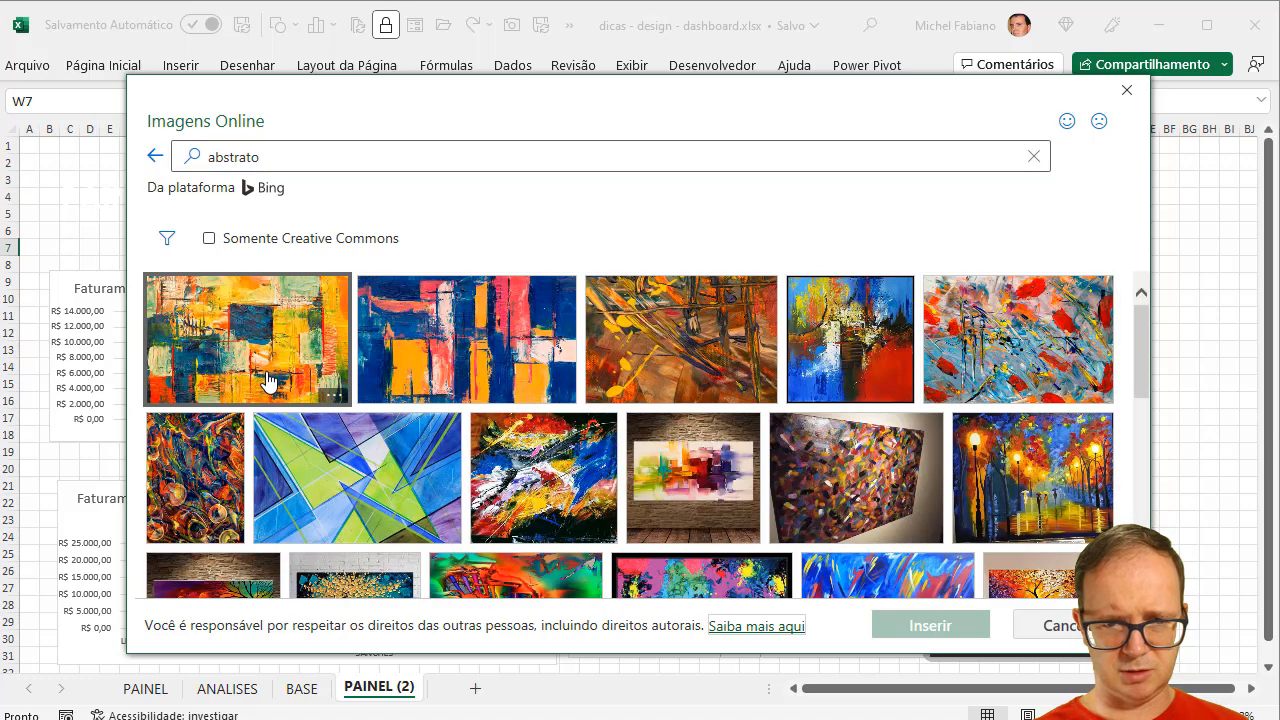
# Step: Insert the light-blue wavy abstract picture and enlarge it from the sheet's upper-left corner to about 25.8 cm high by 38.8 cm wide
pyautogui.scroll(2, 746, 415)
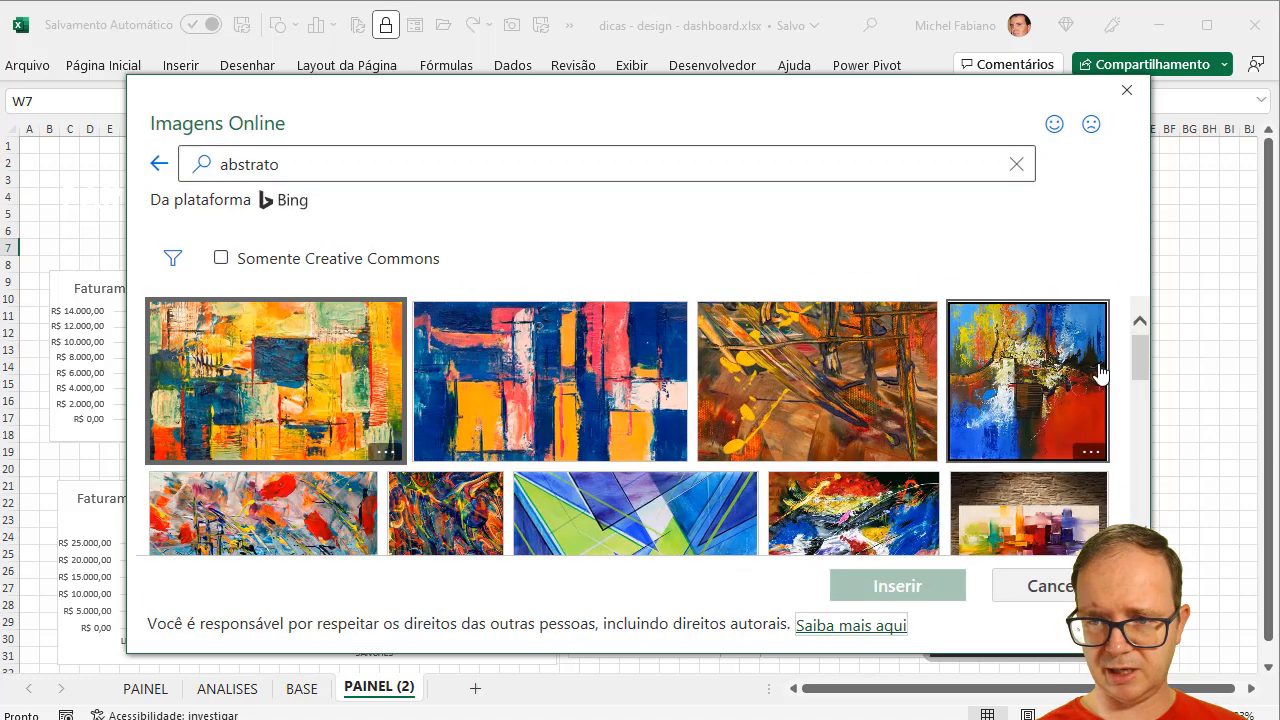
pyautogui.moveTo(1143, 355)
pyautogui.mouseDown()
pyautogui.moveTo(1152, 481)
pyautogui.moveTo(1148, 491)
pyautogui.moveTo(1145, 472)
pyautogui.moveTo(1141, 526)
pyautogui.moveTo(1140, 440)
pyautogui.mouseUp()
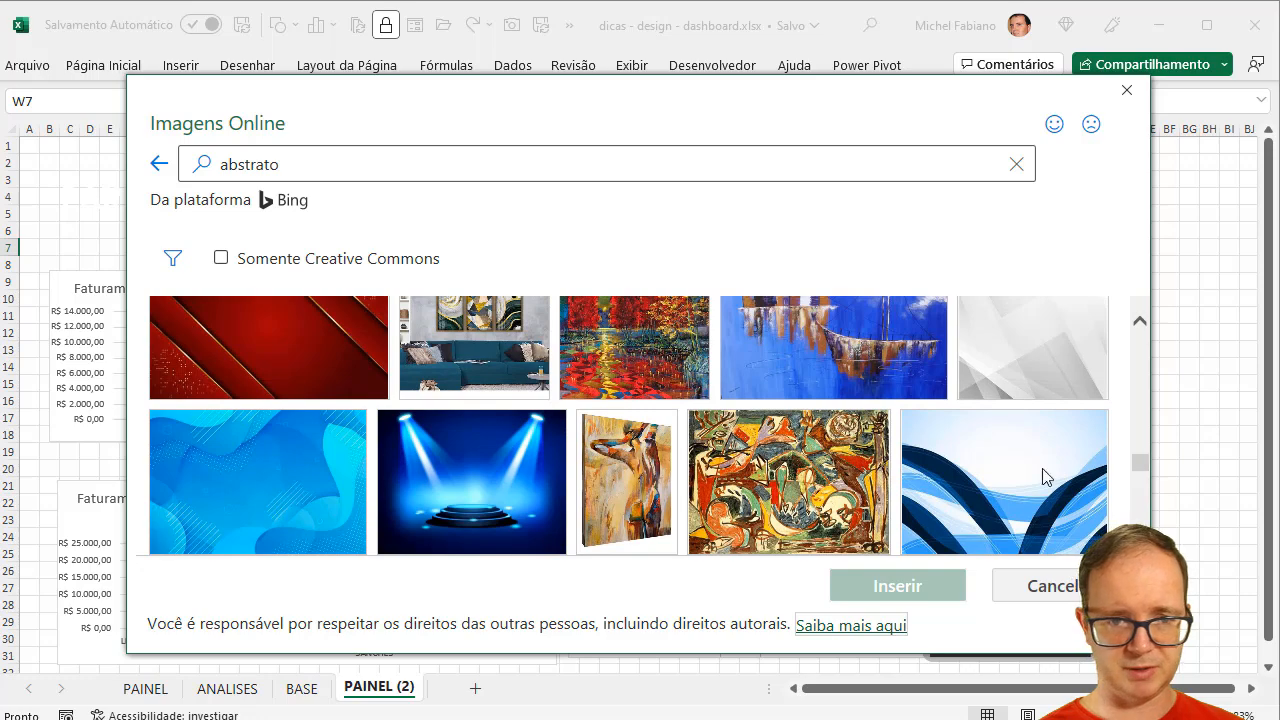
pyautogui.click(264, 480)
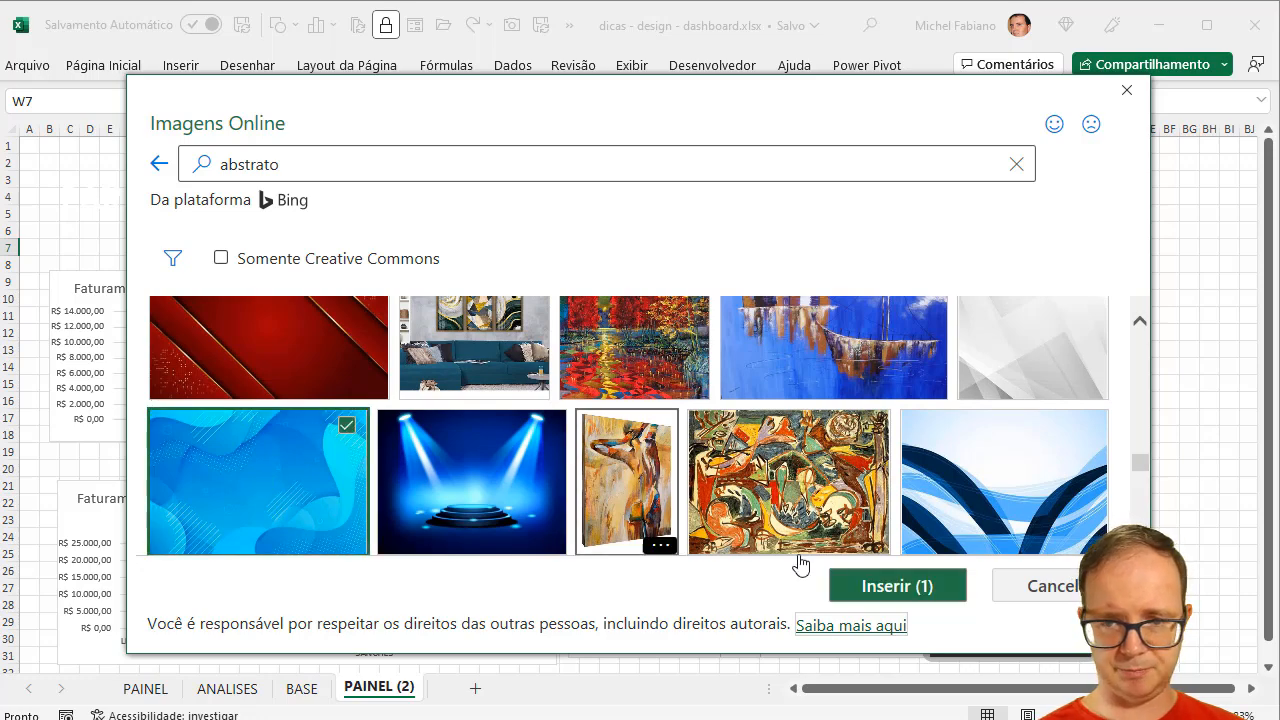
pyautogui.click(888, 585)
pyautogui.moveTo(763, 451); pyautogui.dragTo(318, 341)
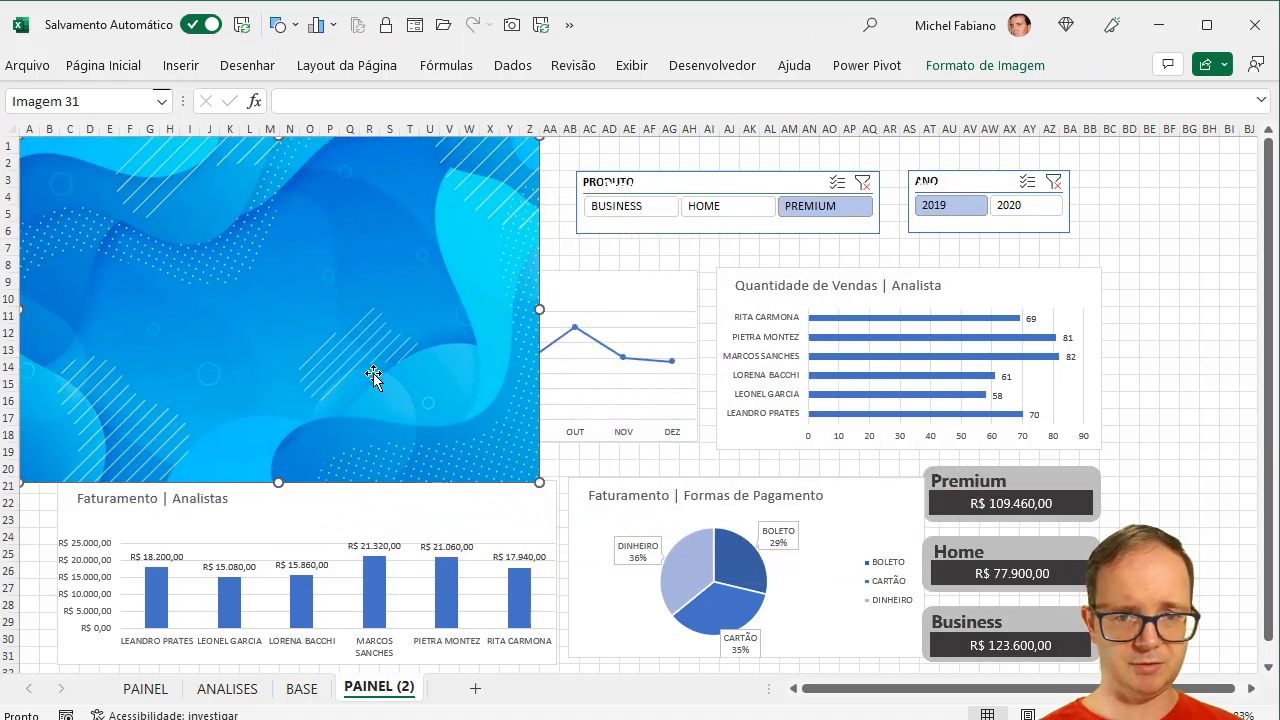
pyautogui.moveTo(547, 482); pyautogui.dragTo(1211, 606)
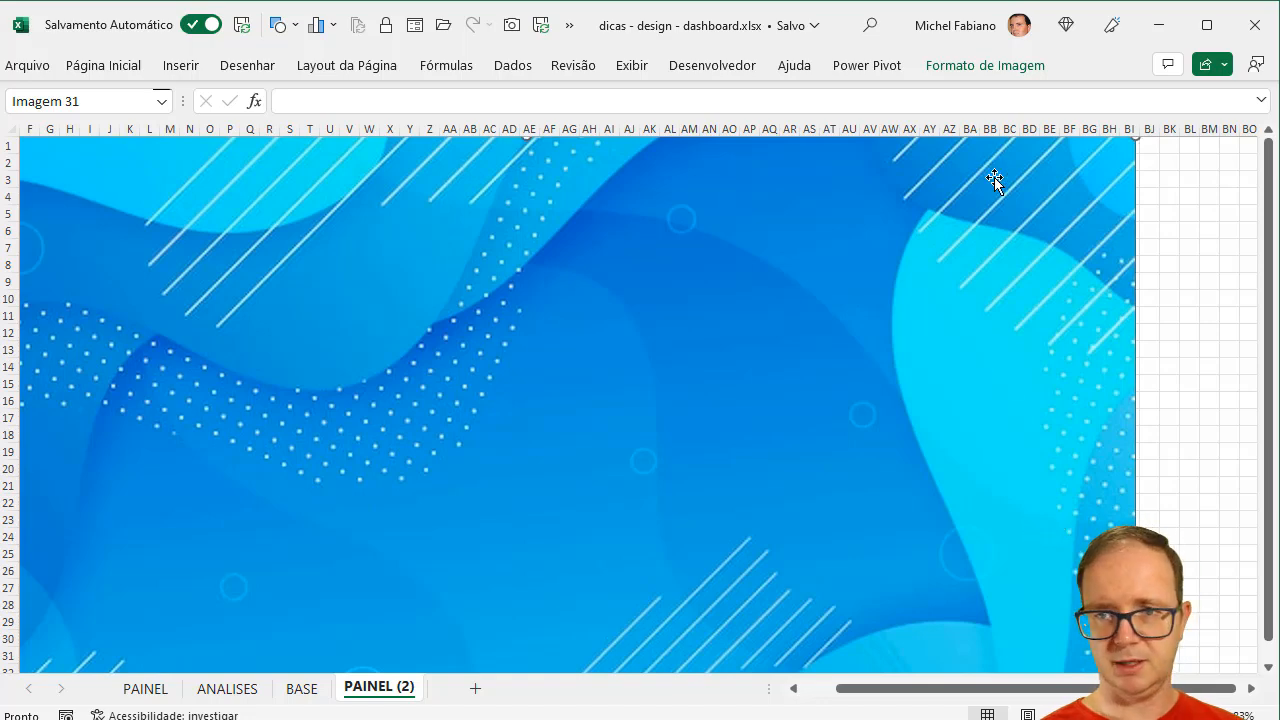
# Step: Send the blue picture behind all charts, slicers and cards, and deselect it
pyautogui.click(968, 62)
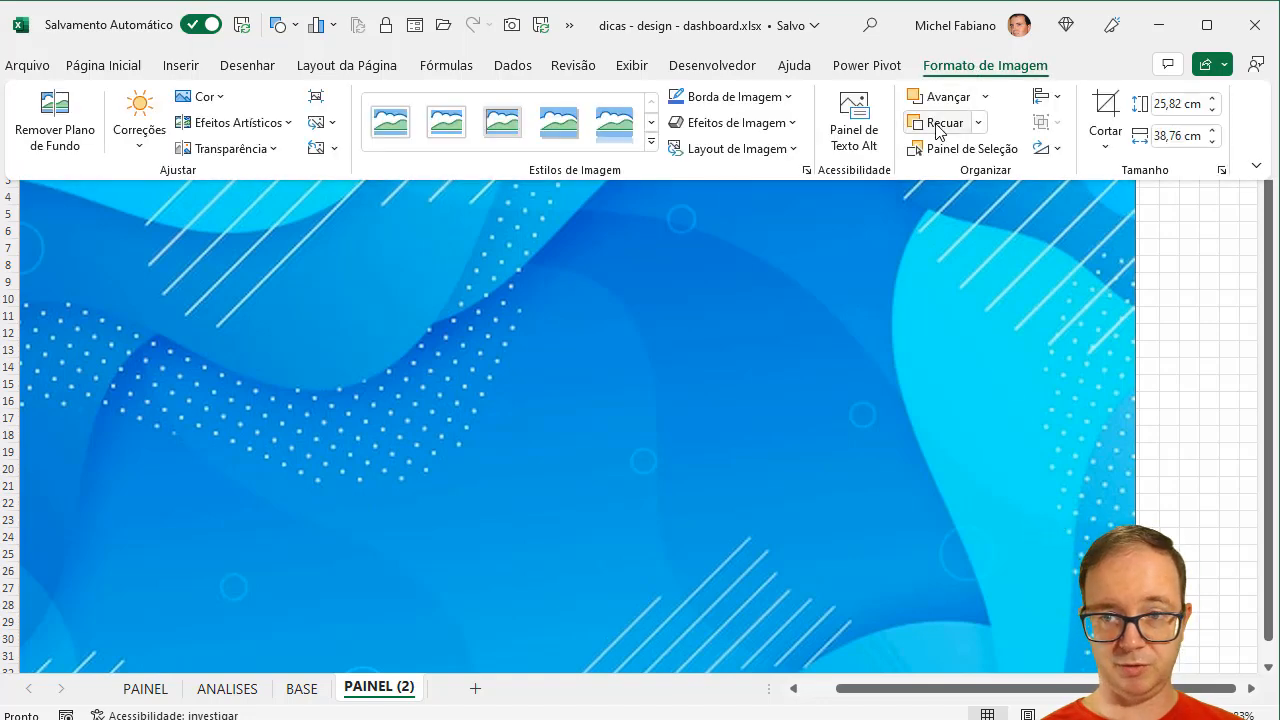
pyautogui.click(979, 123)
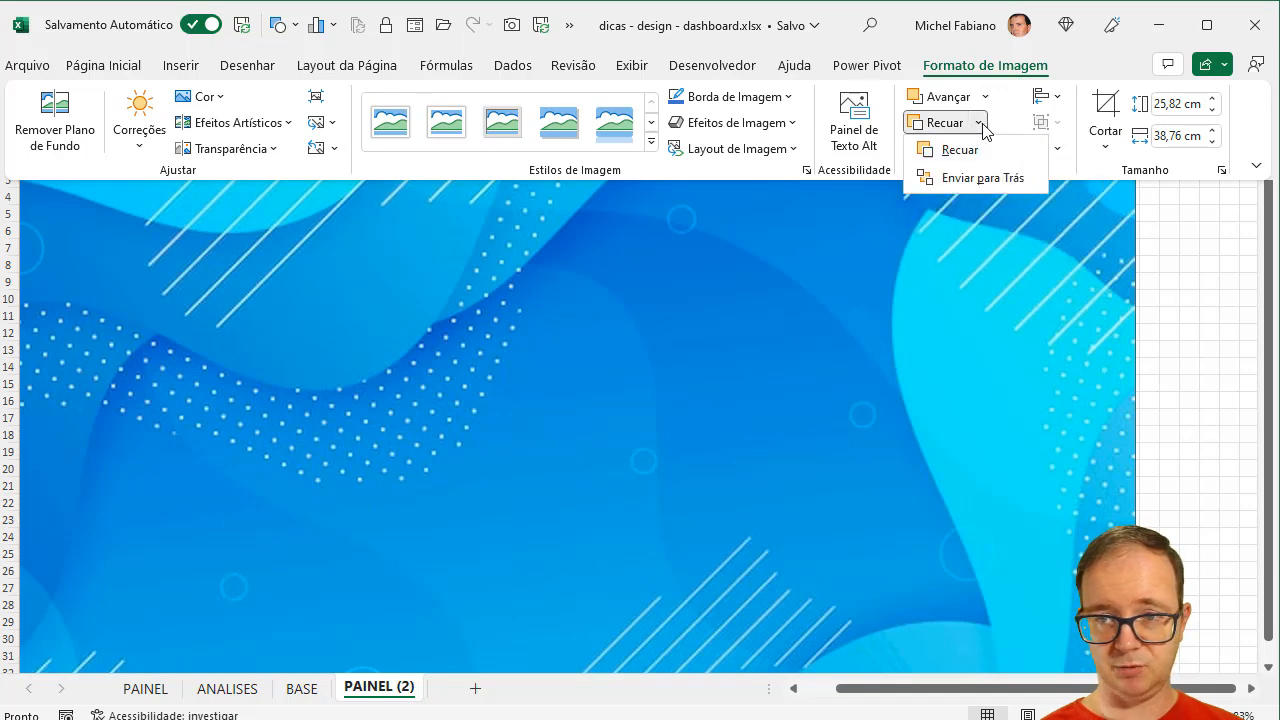
pyautogui.click(980, 177)
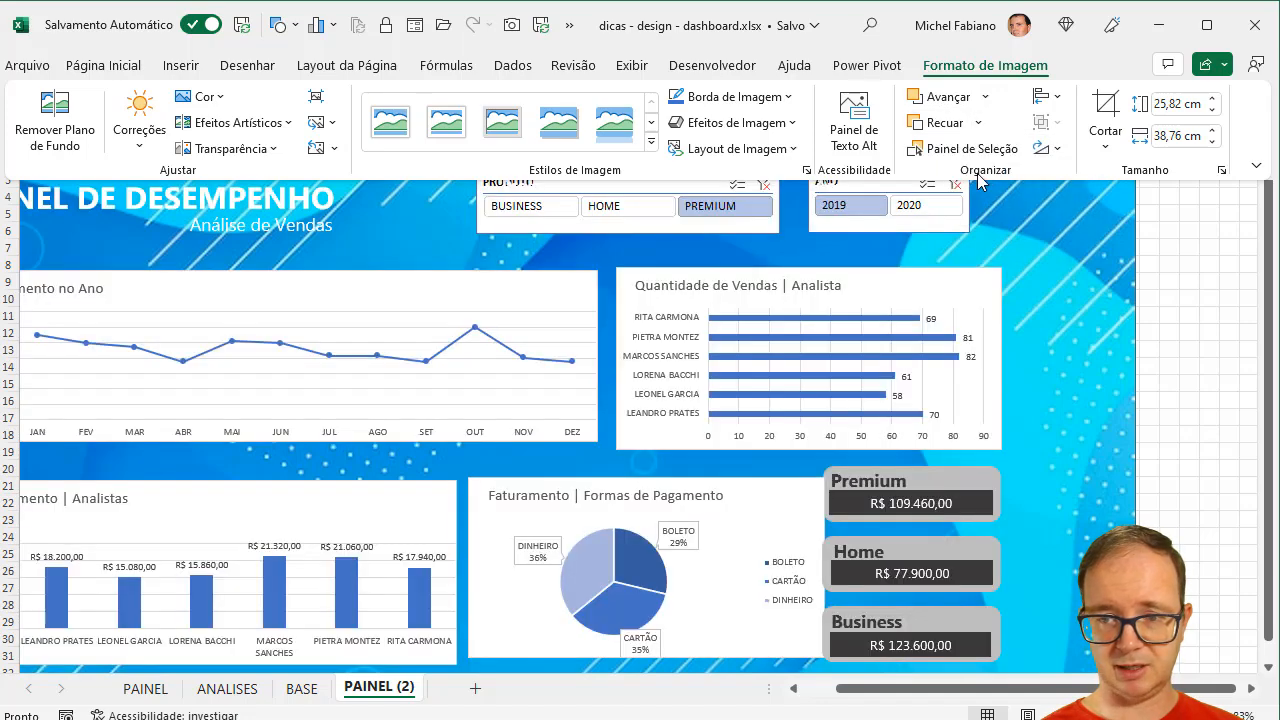
pyautogui.click(1235, 298)
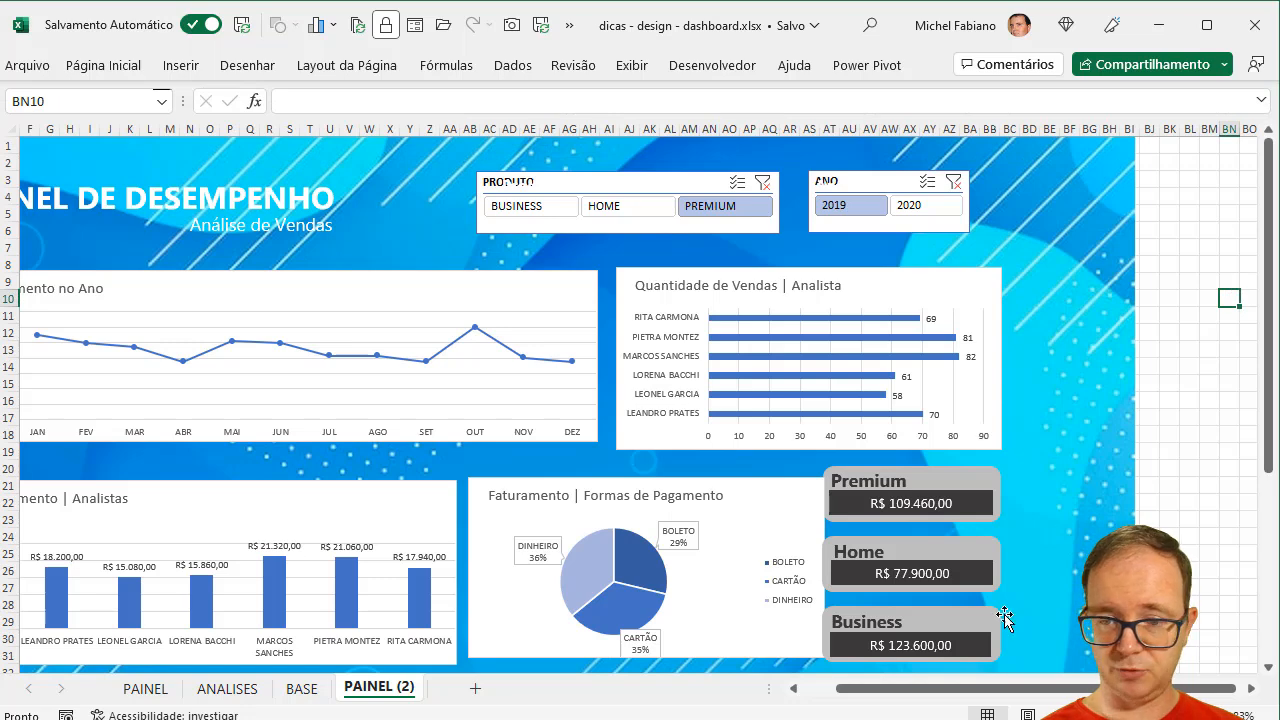
pyautogui.moveTo(954, 688); pyautogui.dragTo(918, 688)
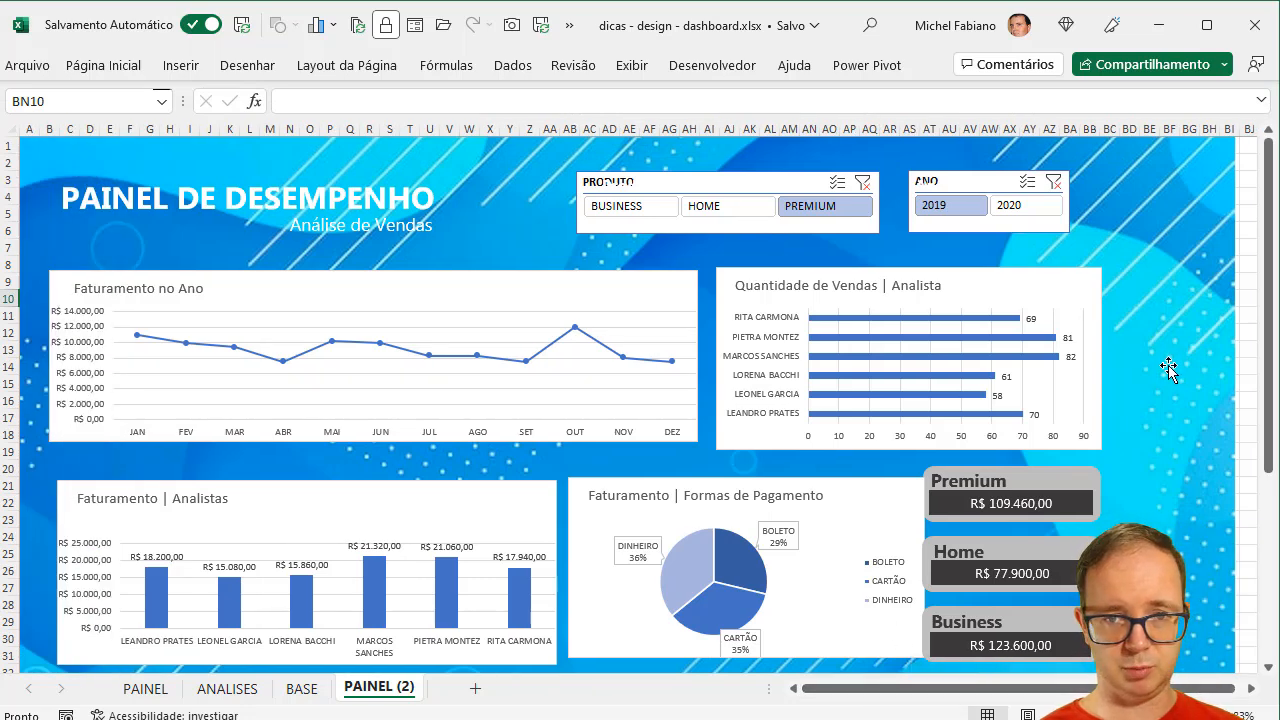
# Step: Preview the background picture's recolouring, sharpness and brightness/contrast options without applying any
pyautogui.click(1169, 368)
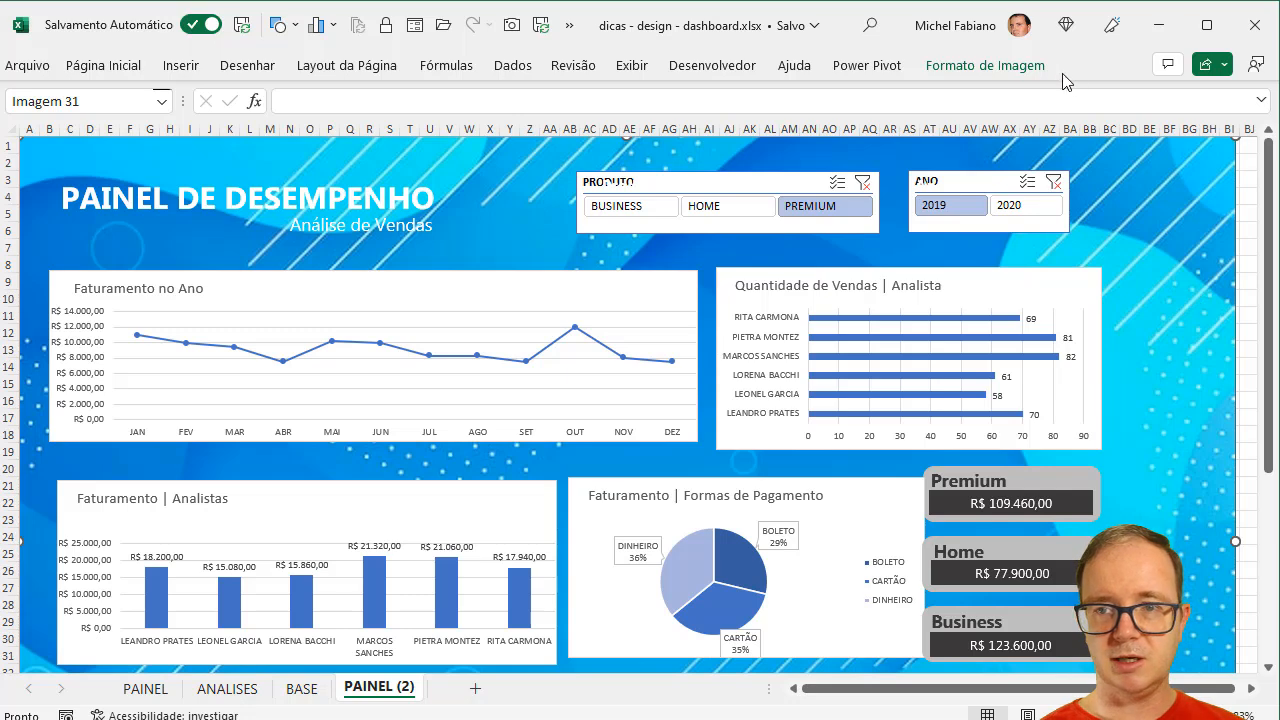
pyautogui.click(1018, 62)
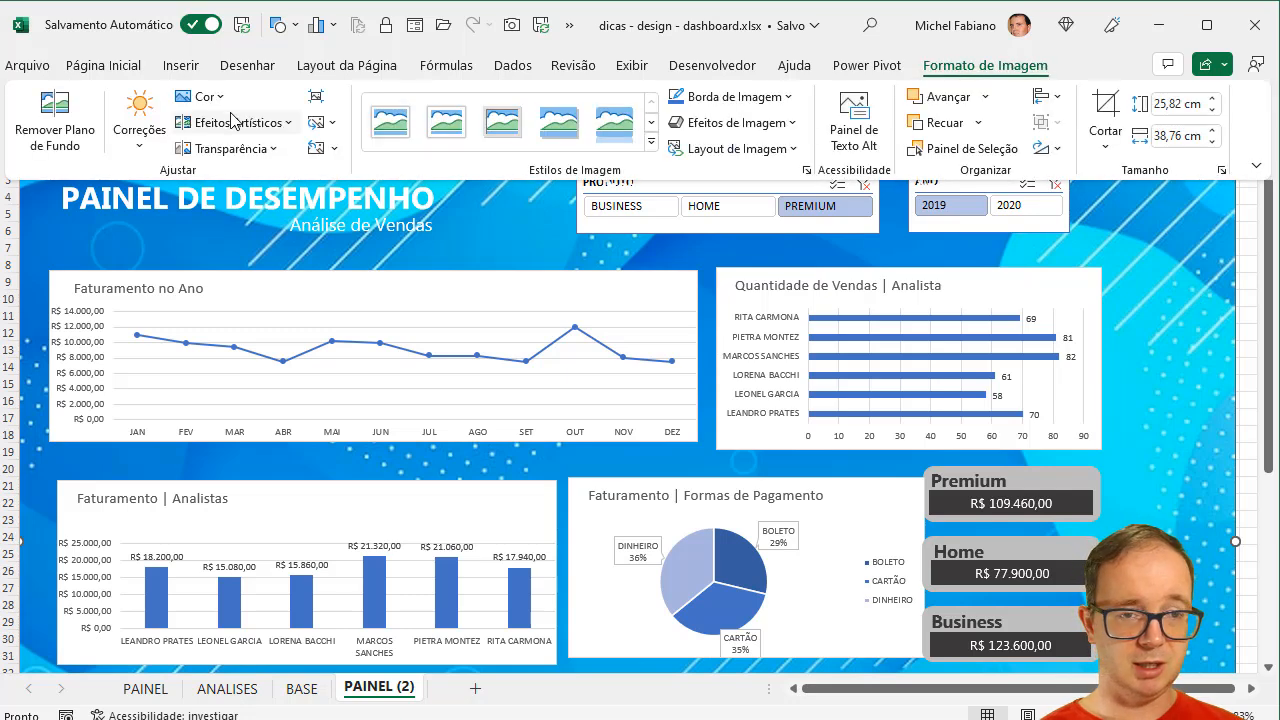
pyautogui.click(205, 96)
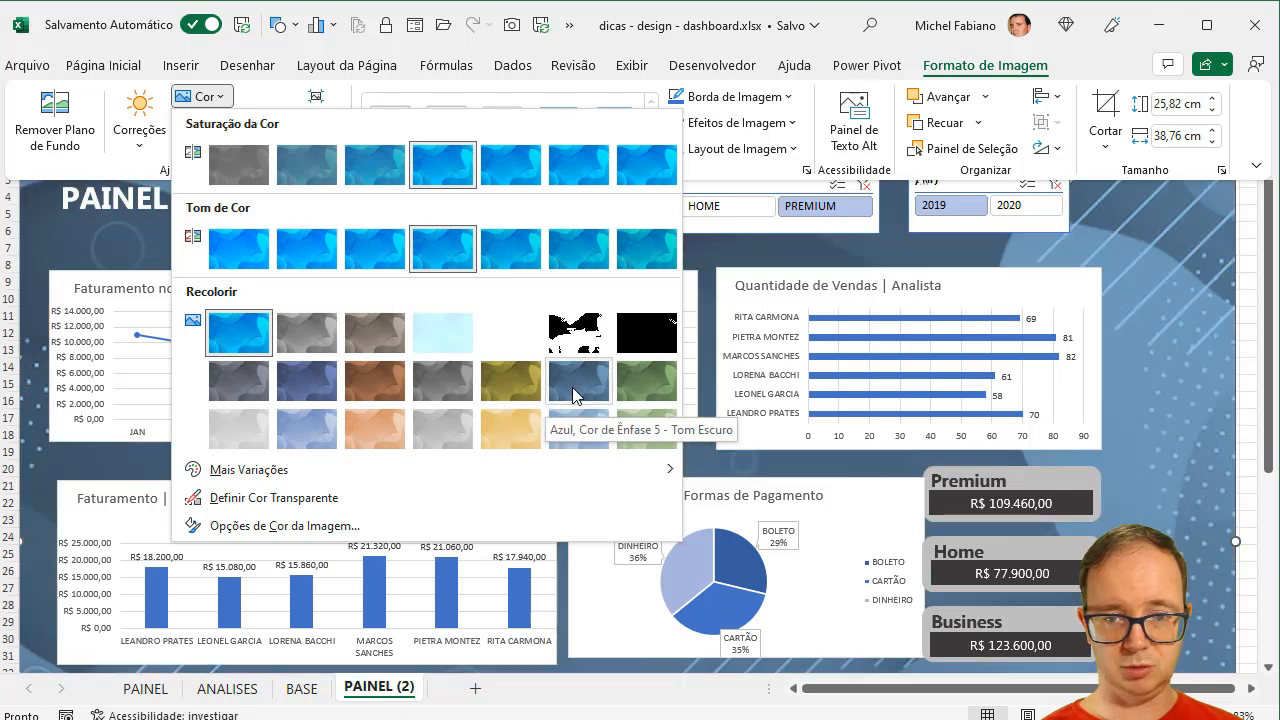
pyautogui.moveTo(590, 482)
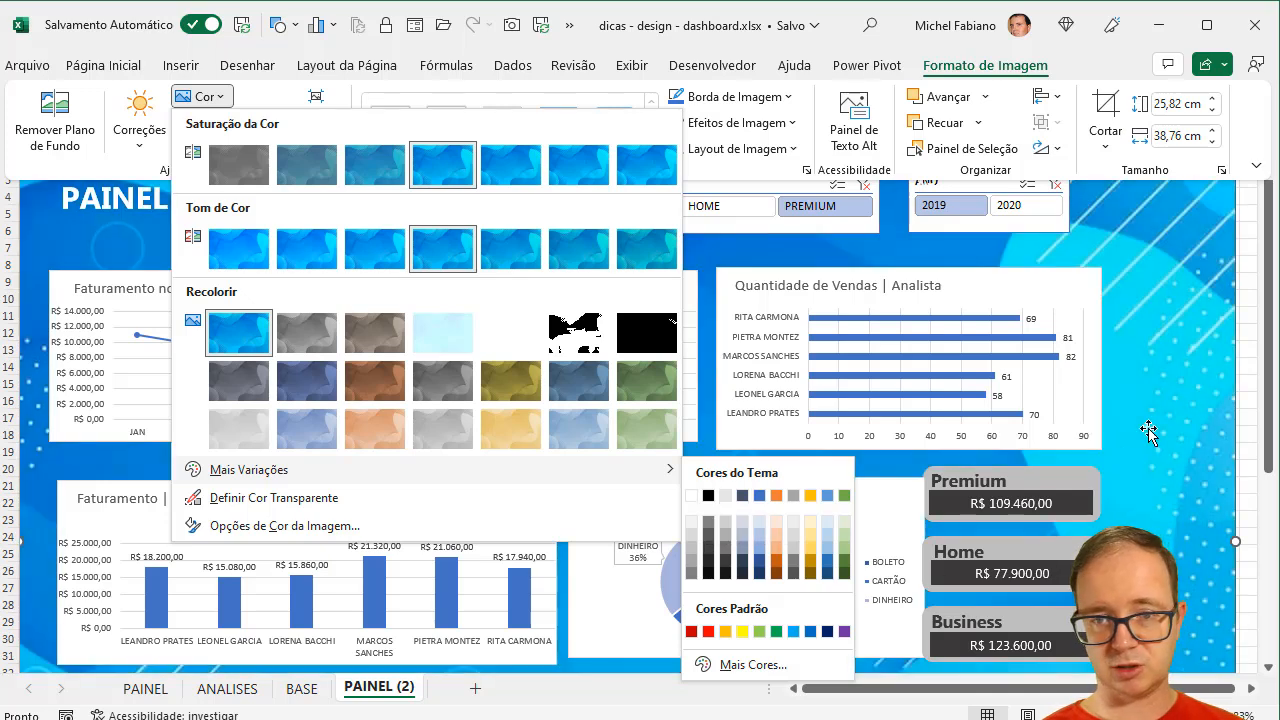
pyautogui.click(208, 96)
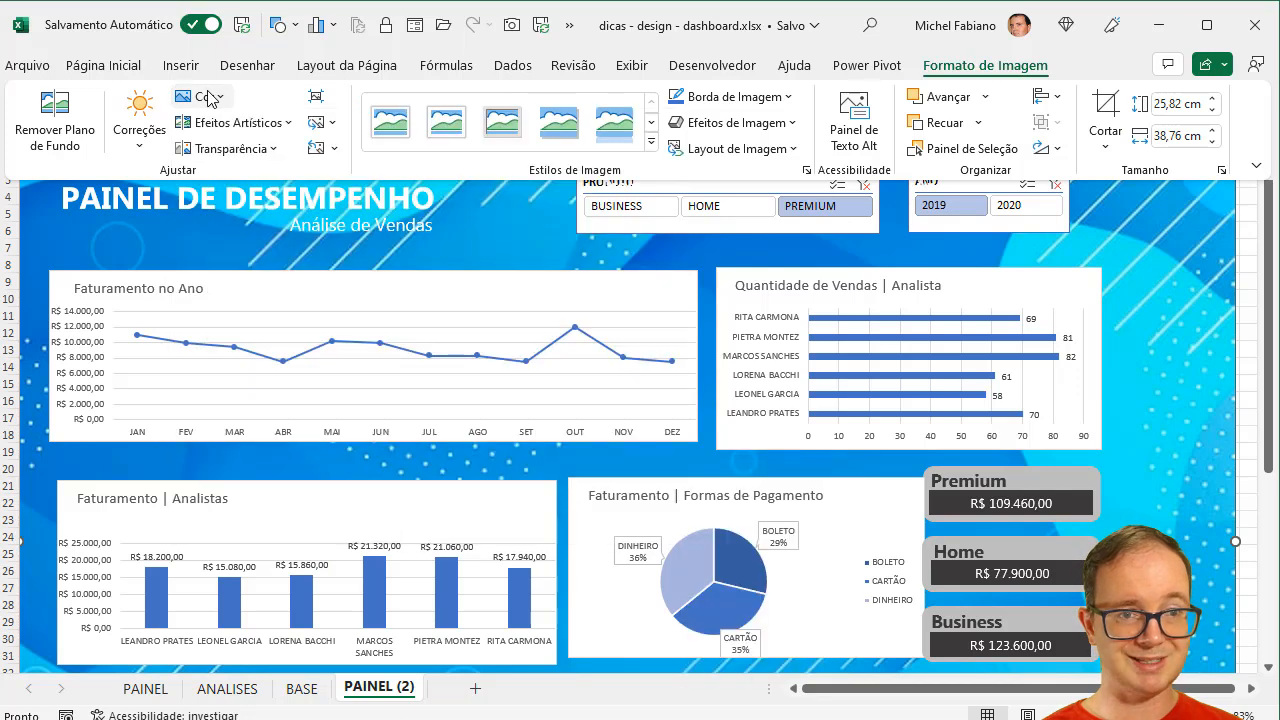
pyautogui.click(141, 140)
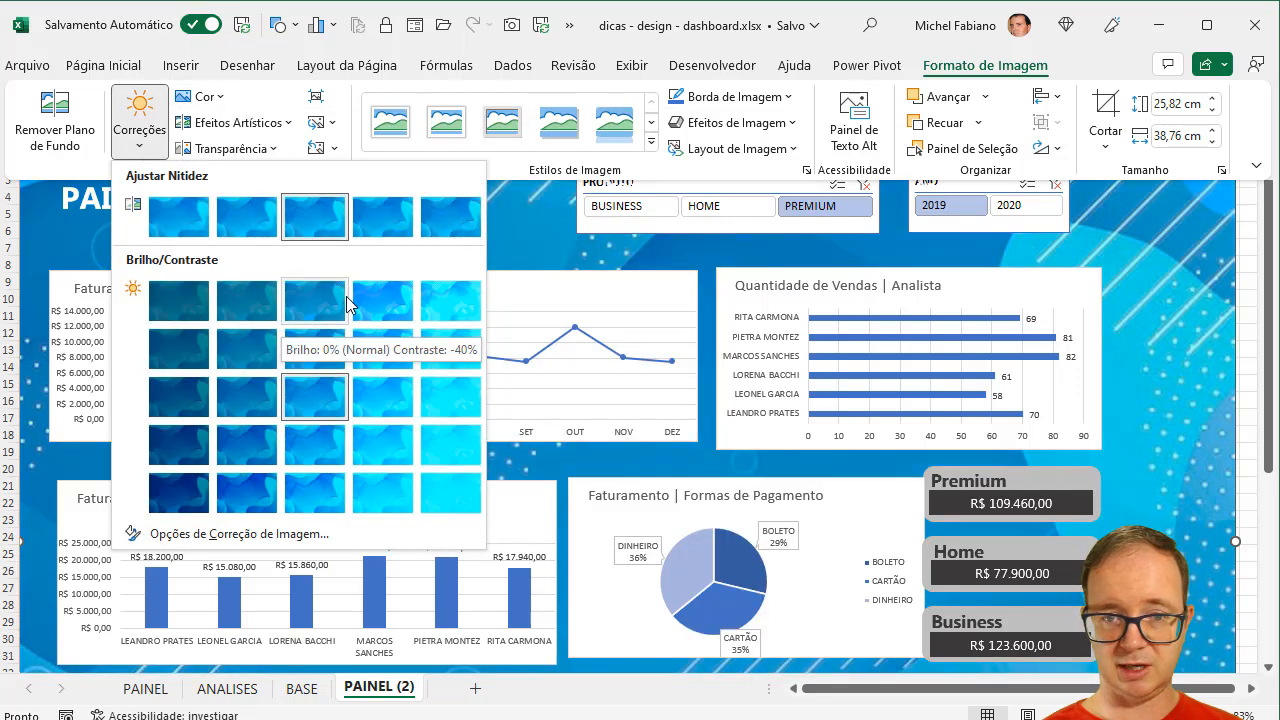
pyautogui.click(137, 148)
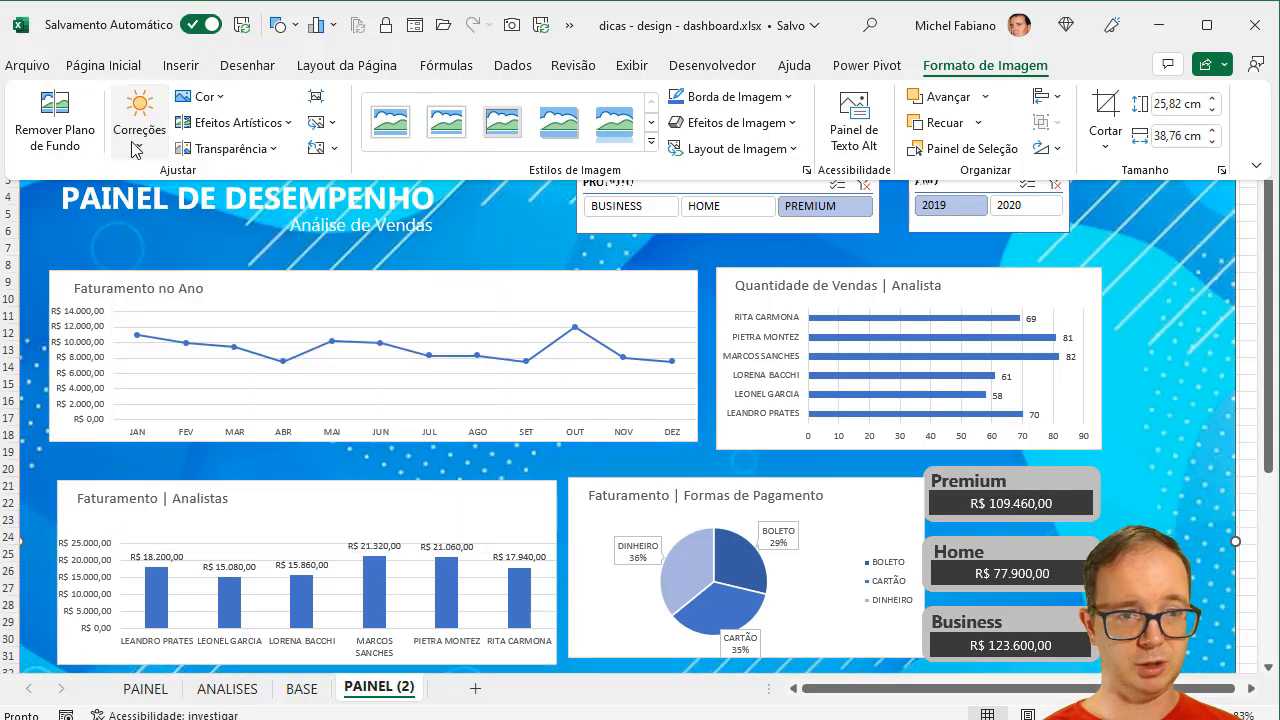
# Step: Preview the background picture's artistic effects and transparency levels without applying any
pyautogui.click(238, 122)
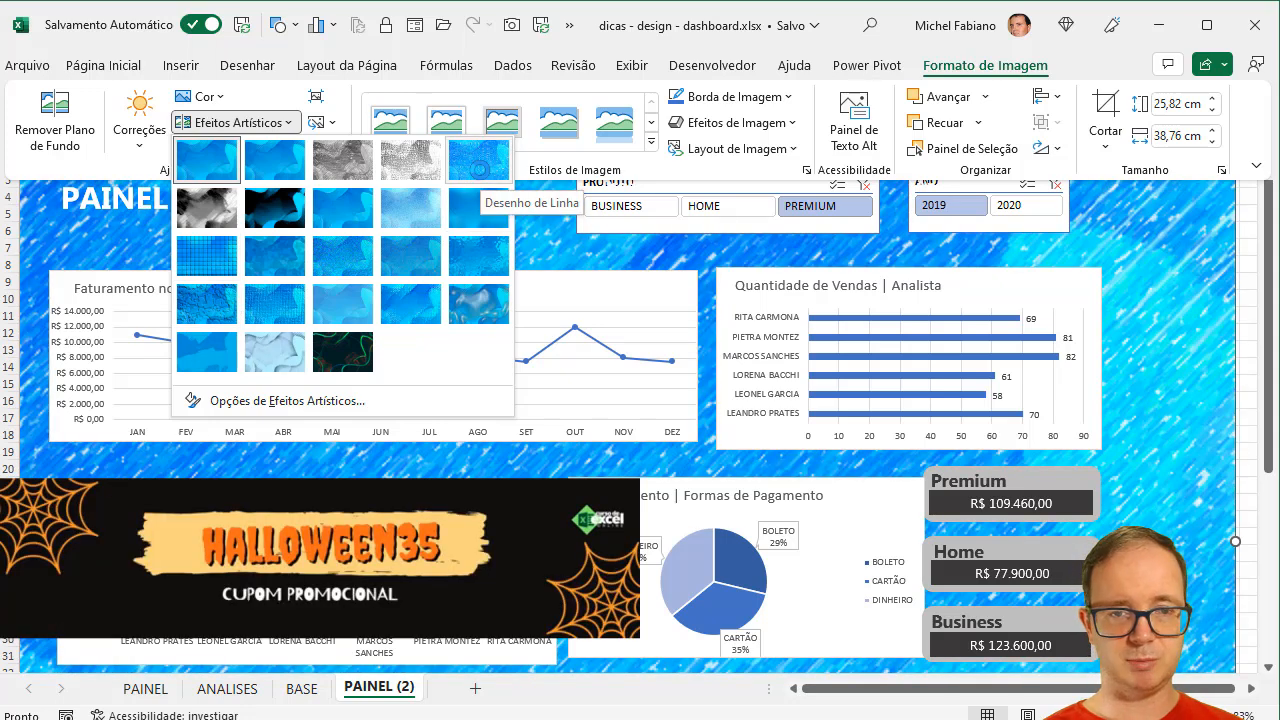
pyautogui.click(1181, 336)
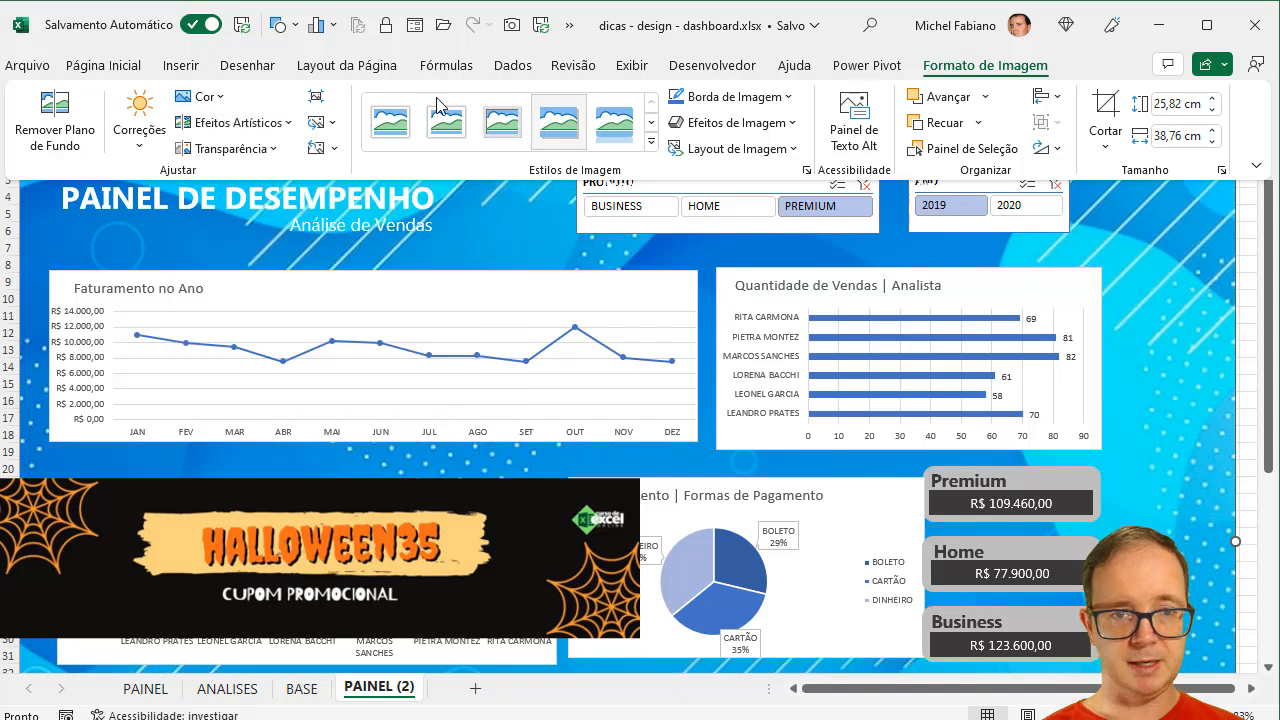
pyautogui.click(276, 149)
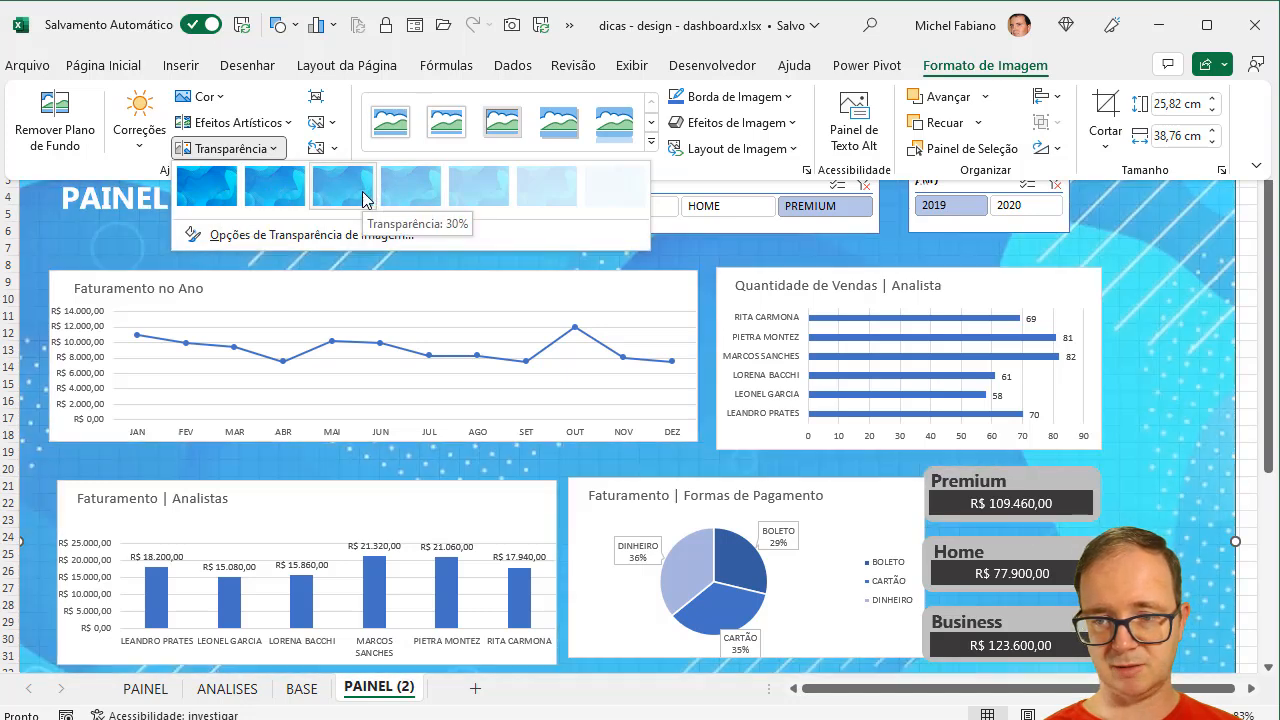
pyautogui.click(1179, 384)
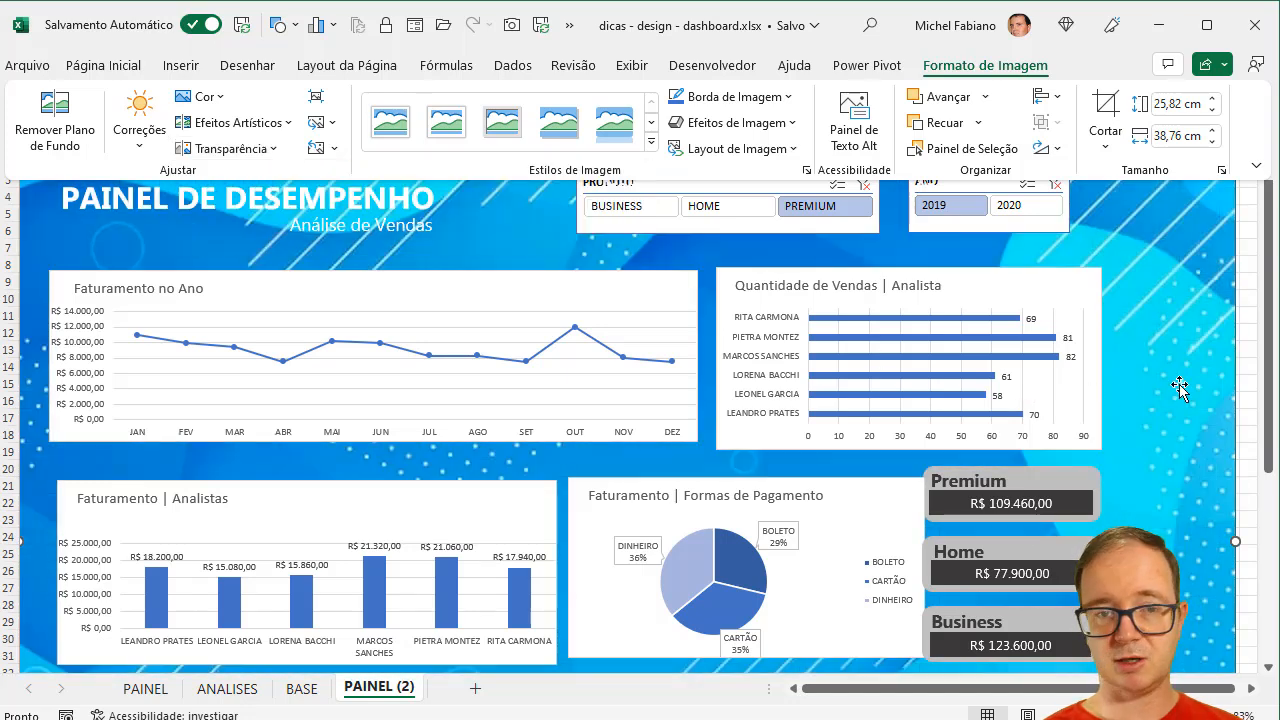
pyautogui.hotkey('ctrl', 'F1')
pyautogui.click(396, 190)
pyautogui.click(393, 168)
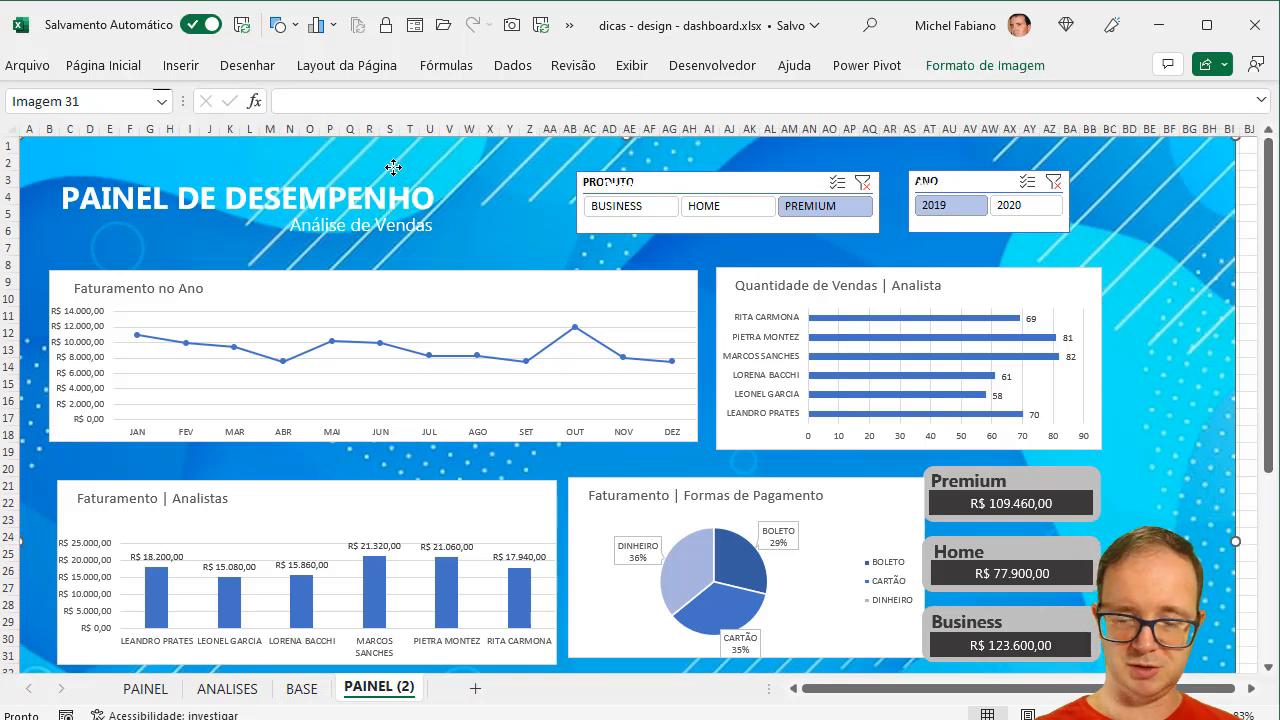
pyautogui.press('Delete')
pyautogui.click(371, 184)
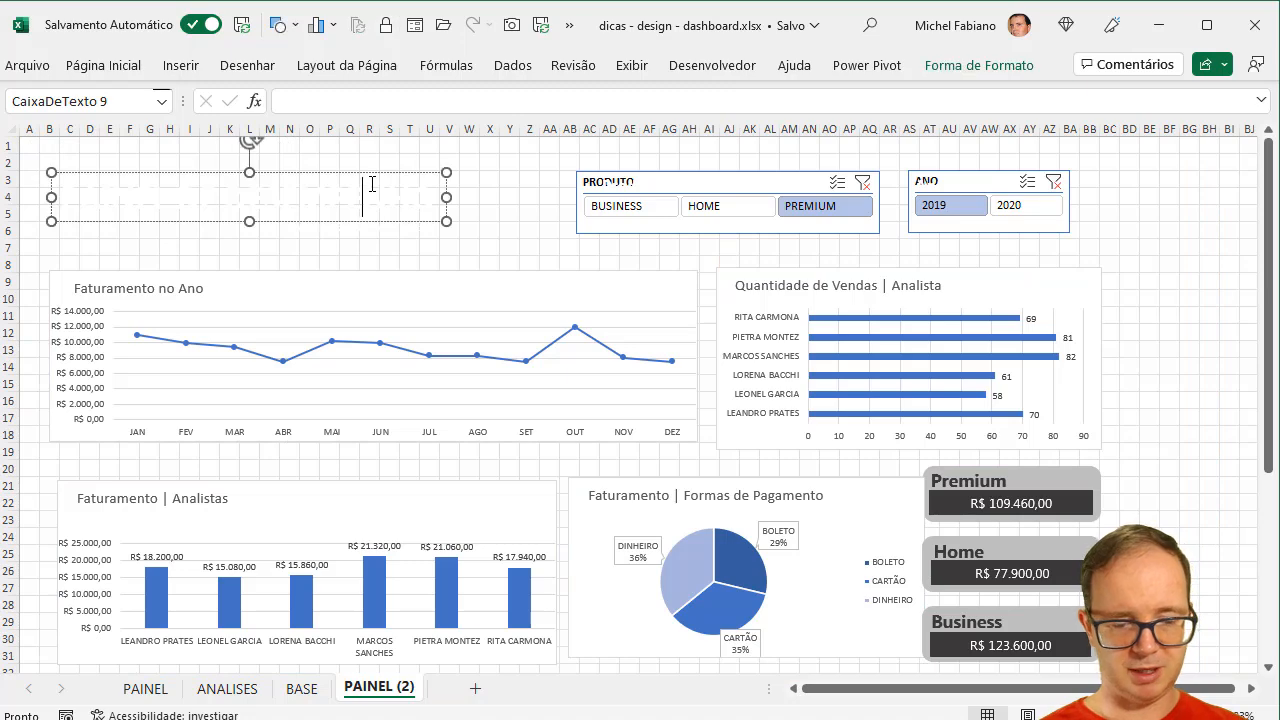
pyautogui.hotkey('ctrl', 'z')
# Step: Delete the "PAINEL DE DESEMPENHO" title and the "Análise de Vendas" subtitle text boxes
pyautogui.click(374, 183)
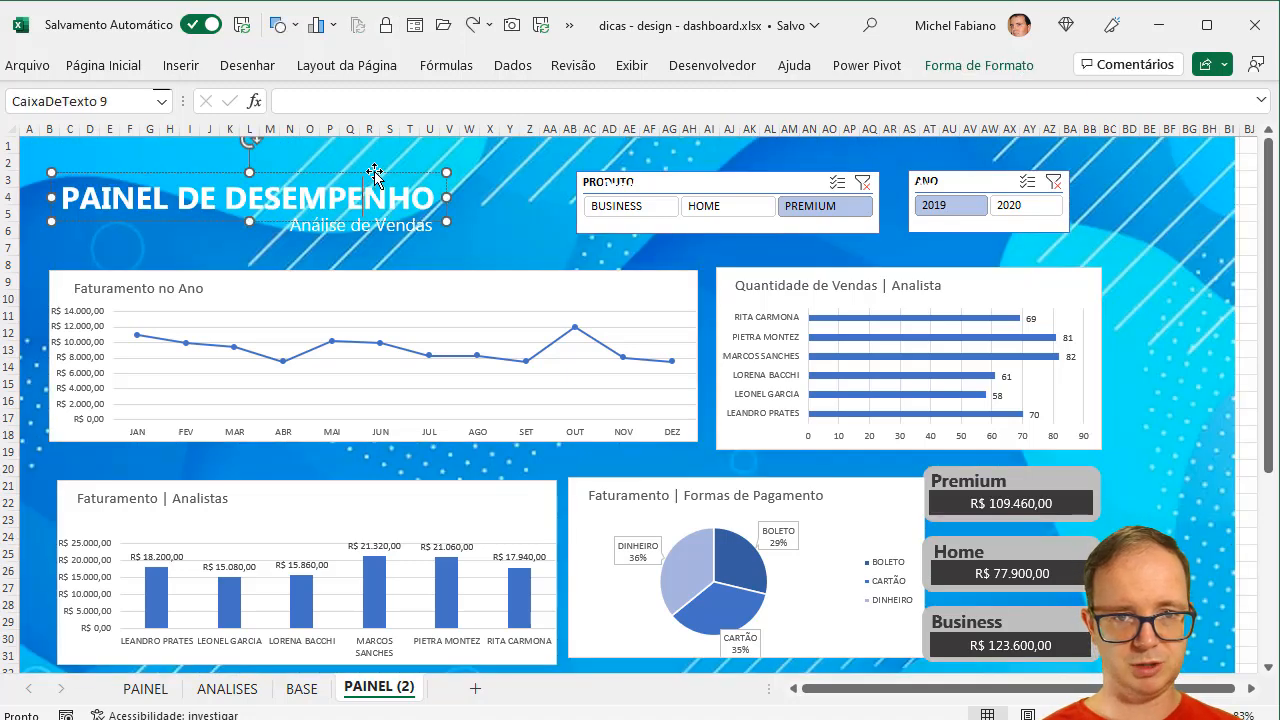
pyautogui.press('Delete')
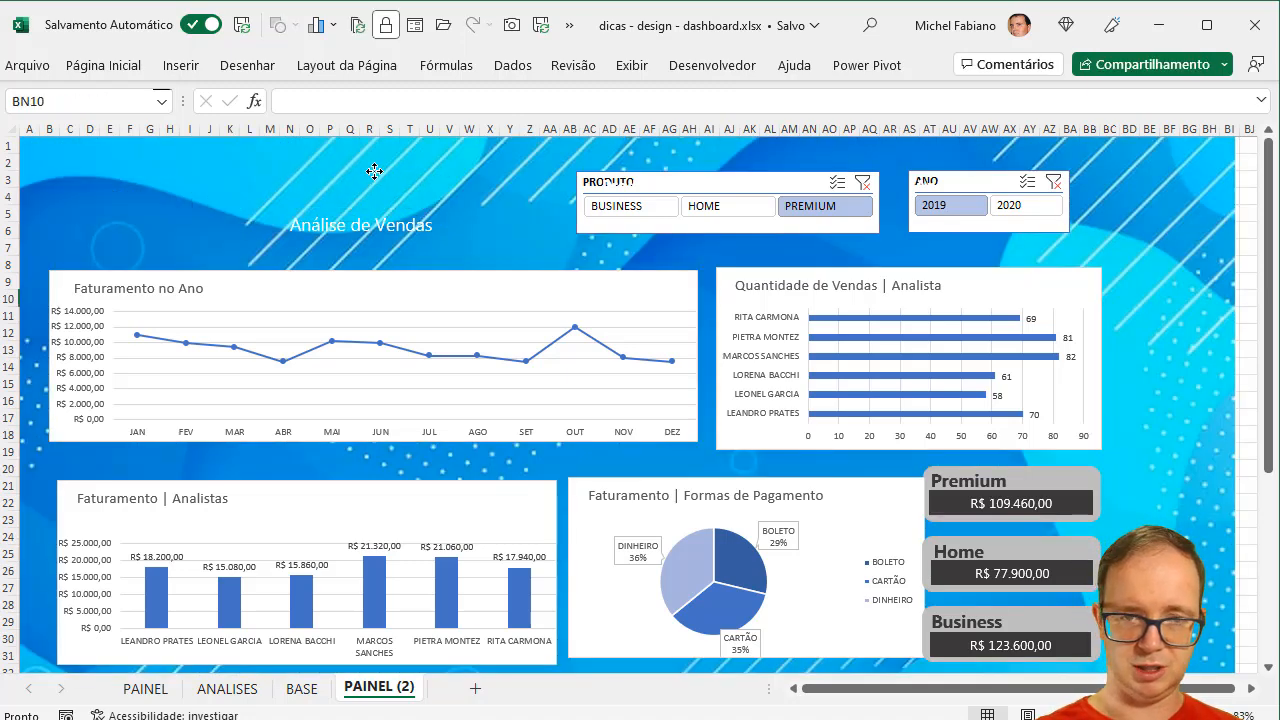
pyautogui.click(393, 220)
pyautogui.press('Delete')
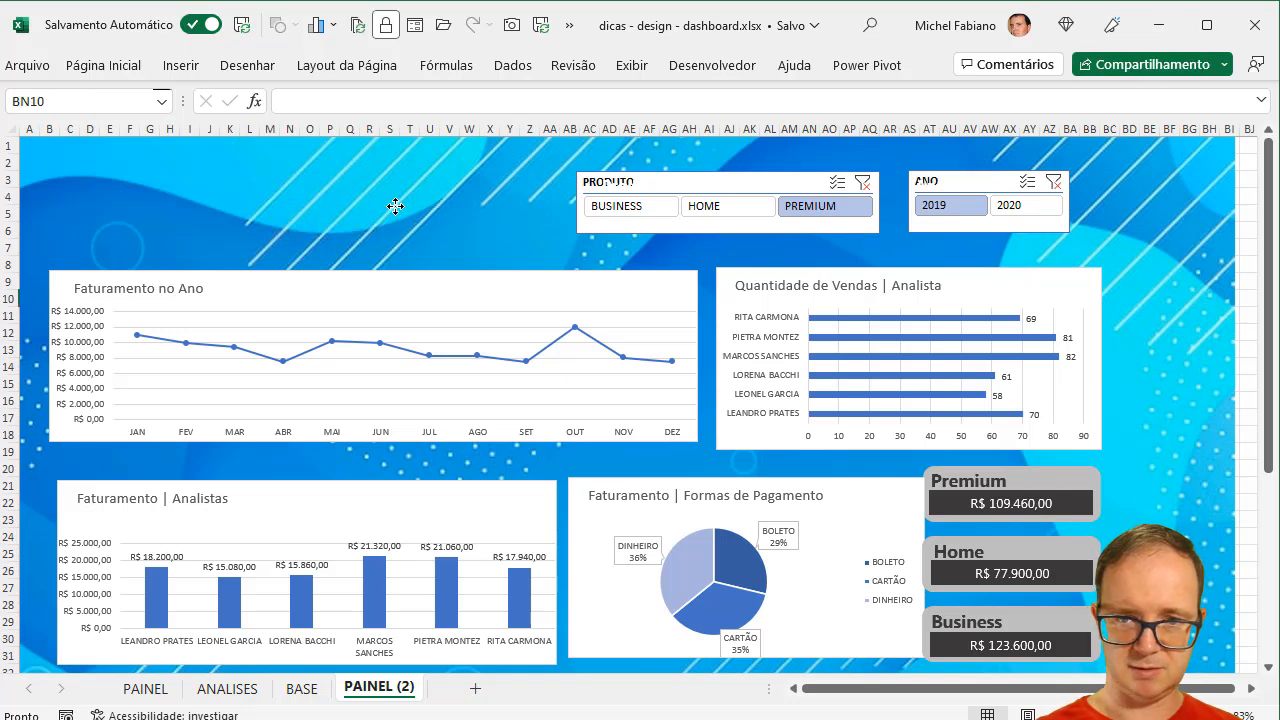
# Step: Delete the dark rectangle hidden behind the Faturamento no Ano chart and put the chart back near its place
pyautogui.moveTo(403, 274); pyautogui.dragTo(419, 322)
pyautogui.click(257, 286)
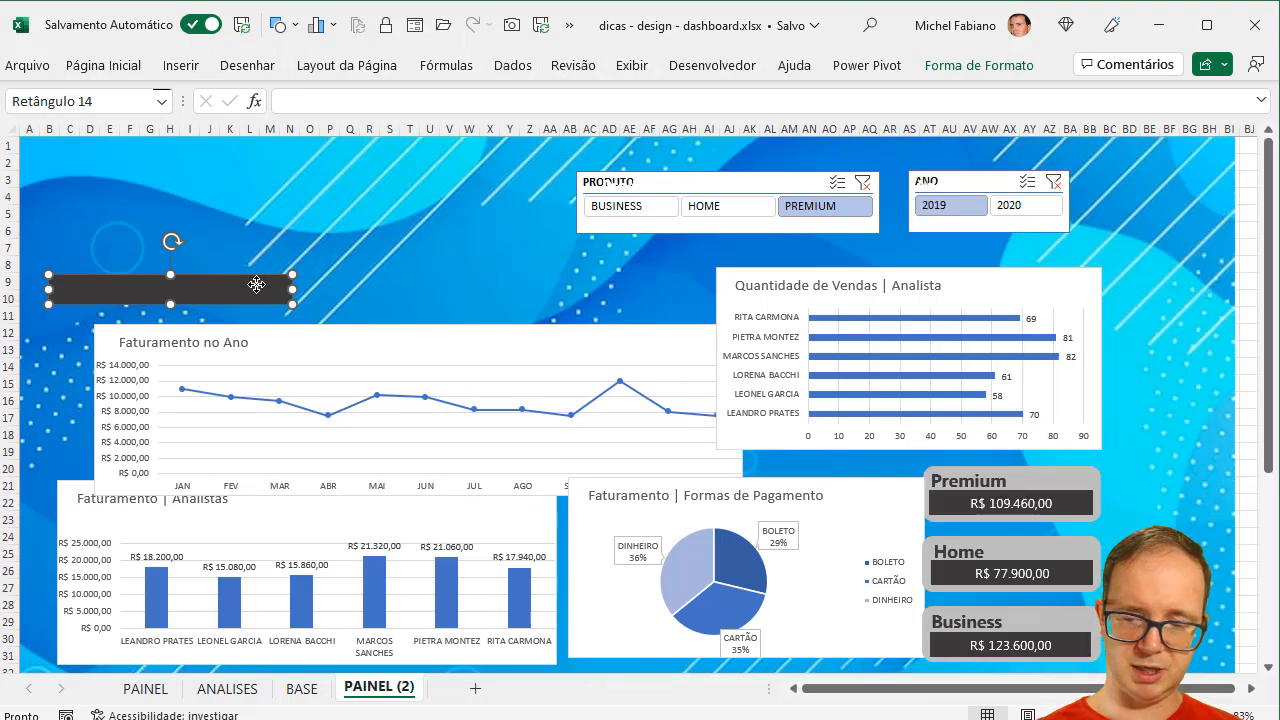
pyautogui.press('Delete')
pyautogui.moveTo(300, 336); pyautogui.dragTo(254, 265)
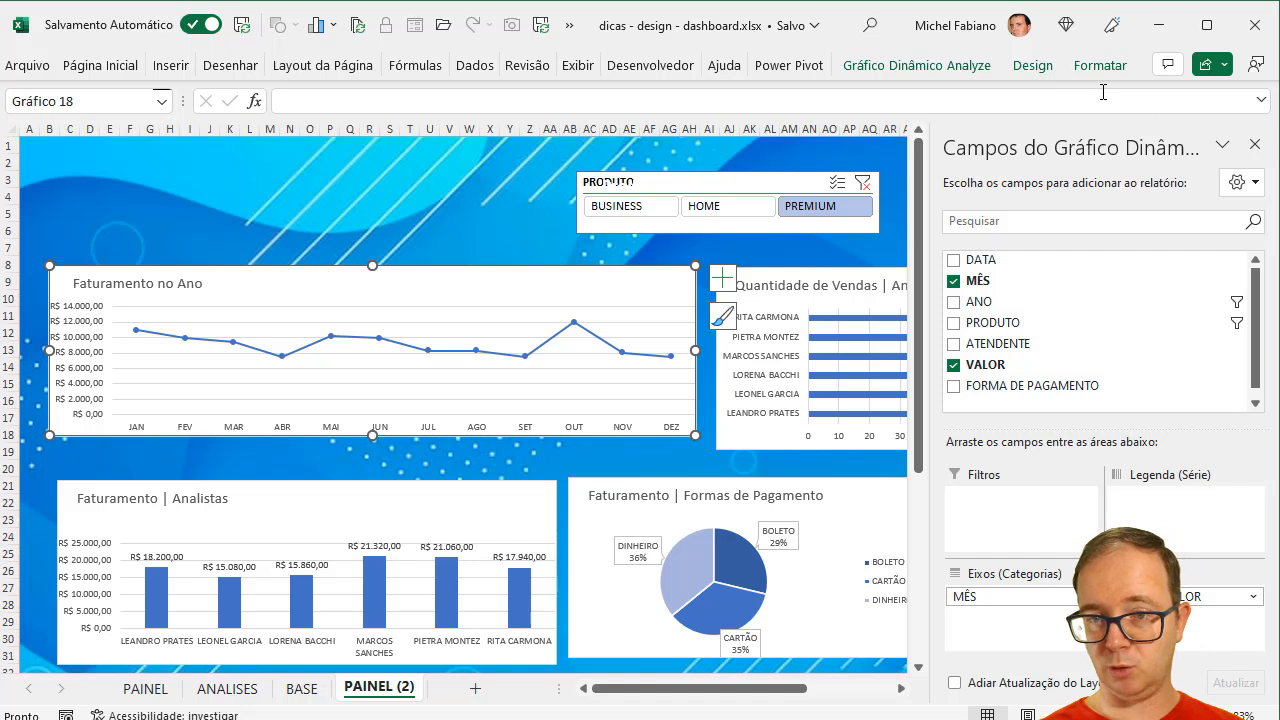
pyautogui.click(1255, 146)
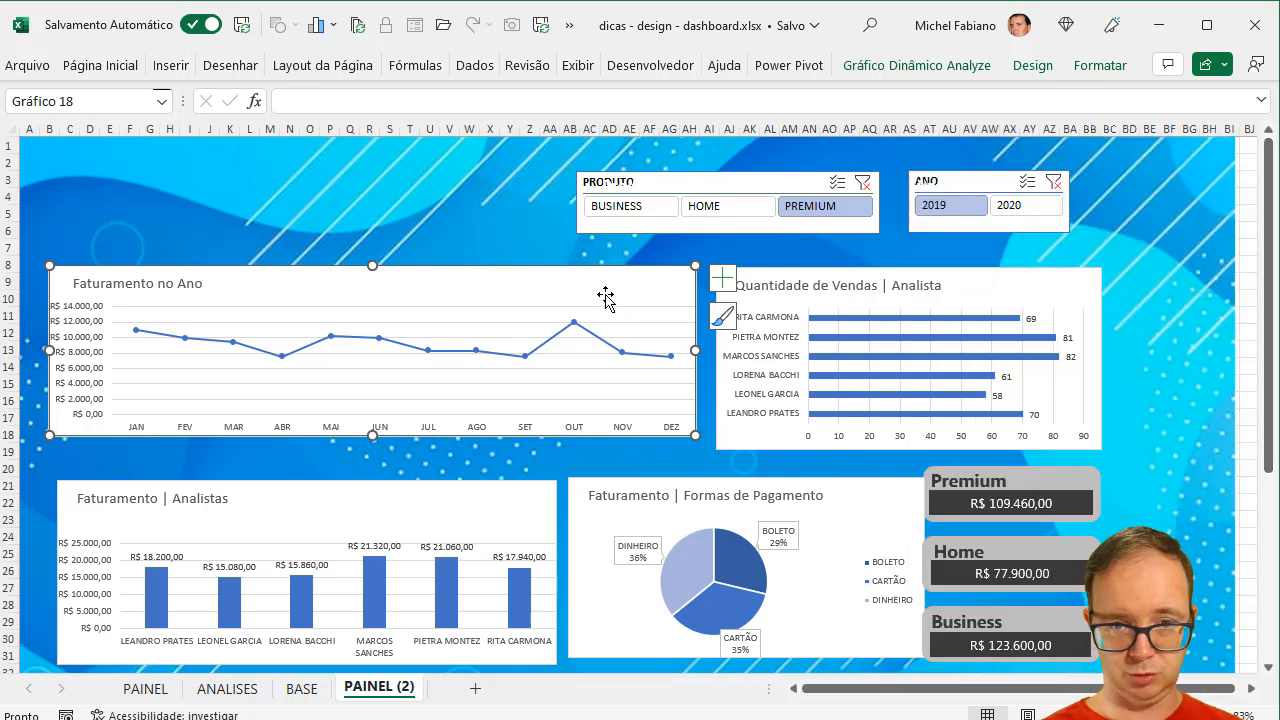
# Step: Move the Faturamento no Ano and Quantidade de Vendas charts down to clear the background area below the slicers
pyautogui.moveTo(604, 276); pyautogui.dragTo(603, 551)
pyautogui.moveTo(971, 274); pyautogui.dragTo(875, 570)
pyautogui.click(706, 327)
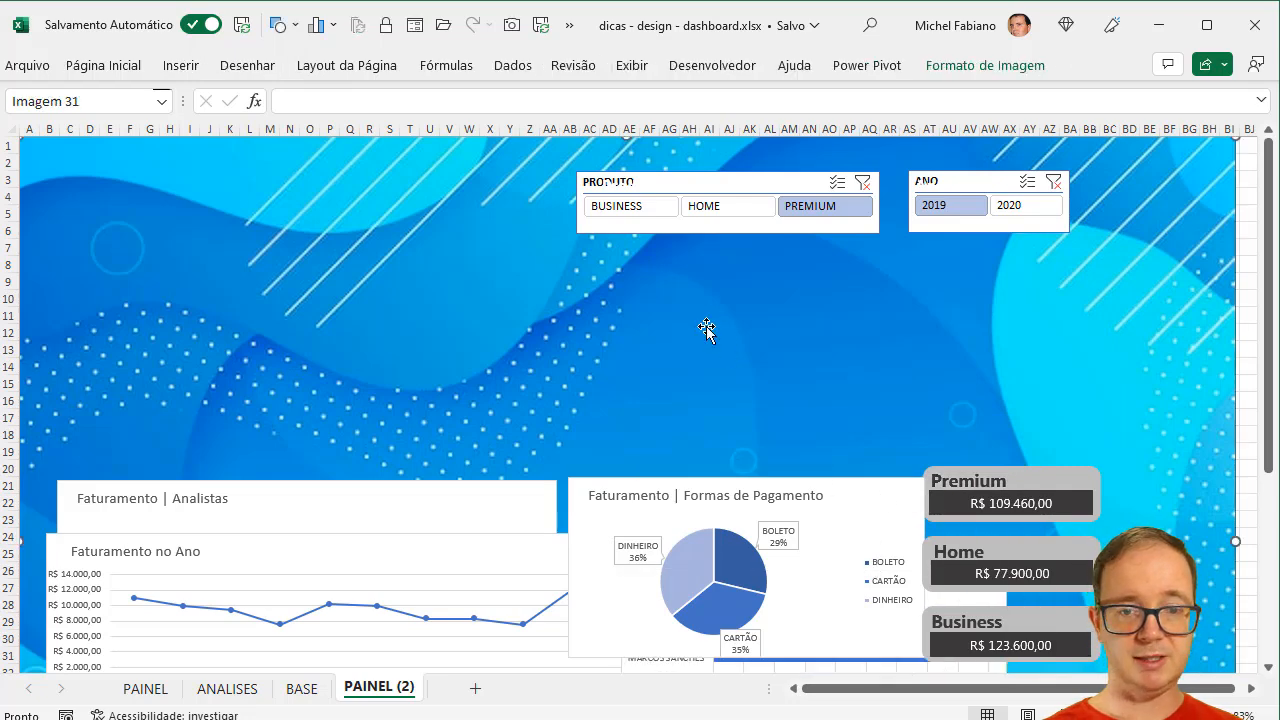
# Step: Draw a rounded rectangle about 6.98 cm high and 20.69 cm wide below the slicers and reduce its corner rounding
pyautogui.click(181, 66)
pyautogui.click(270, 148)
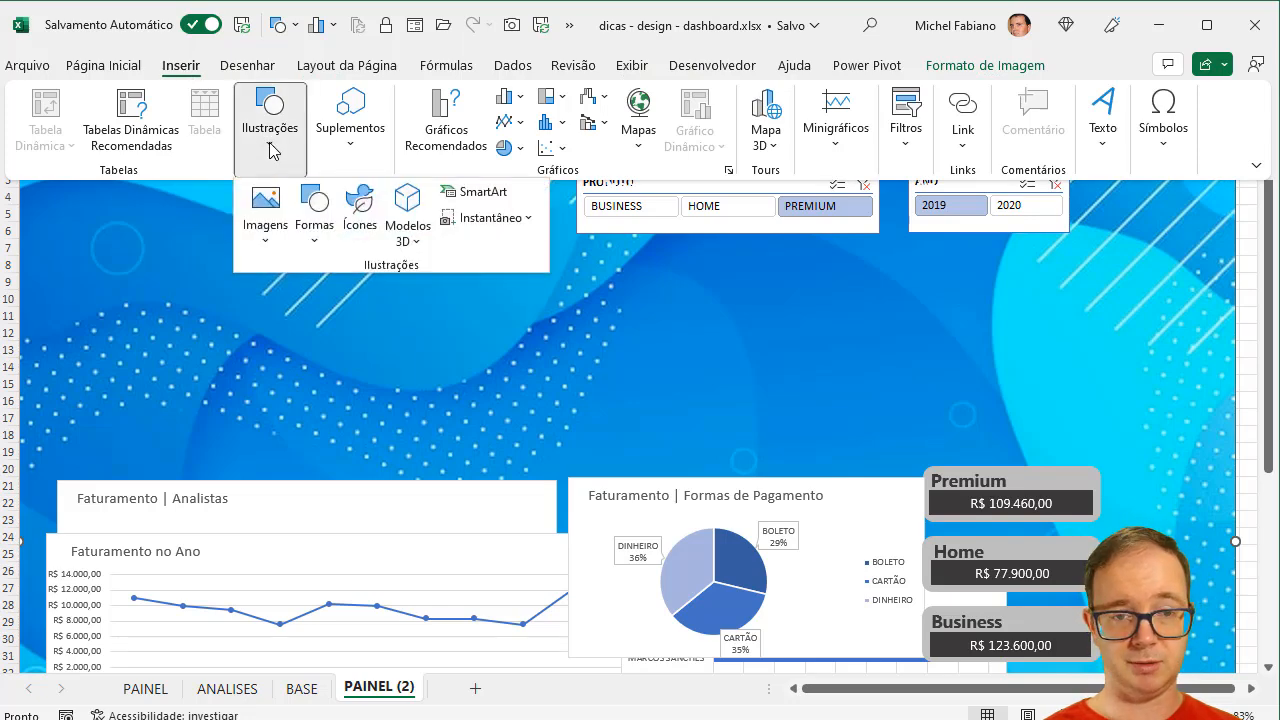
pyautogui.click(324, 240)
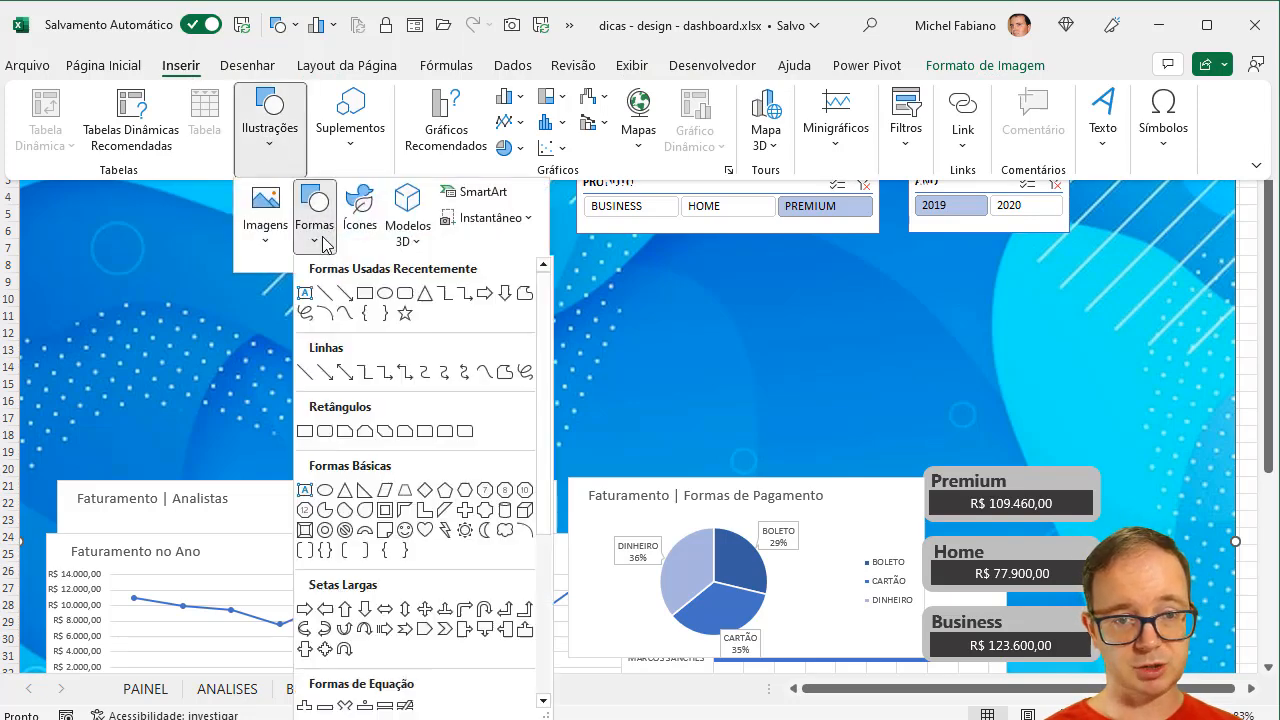
pyautogui.click(404, 300)
pyautogui.moveTo(64, 258); pyautogui.dragTo(712, 476)
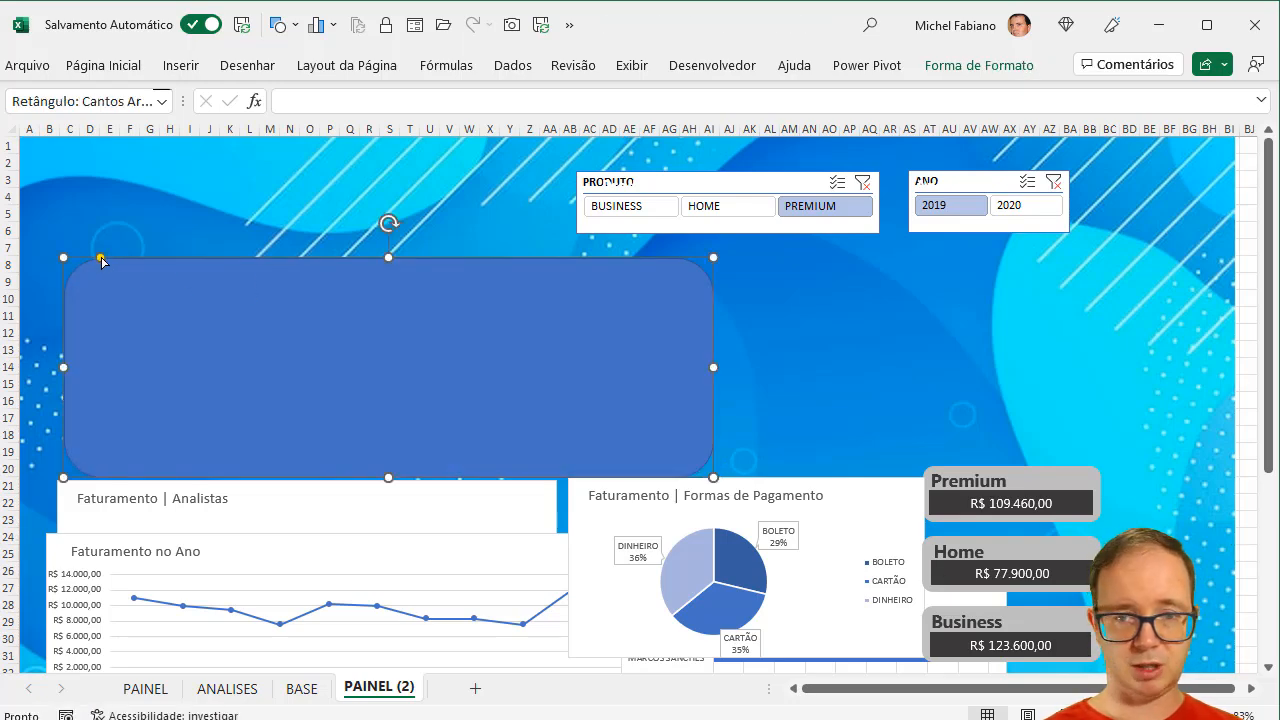
pyautogui.moveTo(101, 261); pyautogui.dragTo(79, 259)
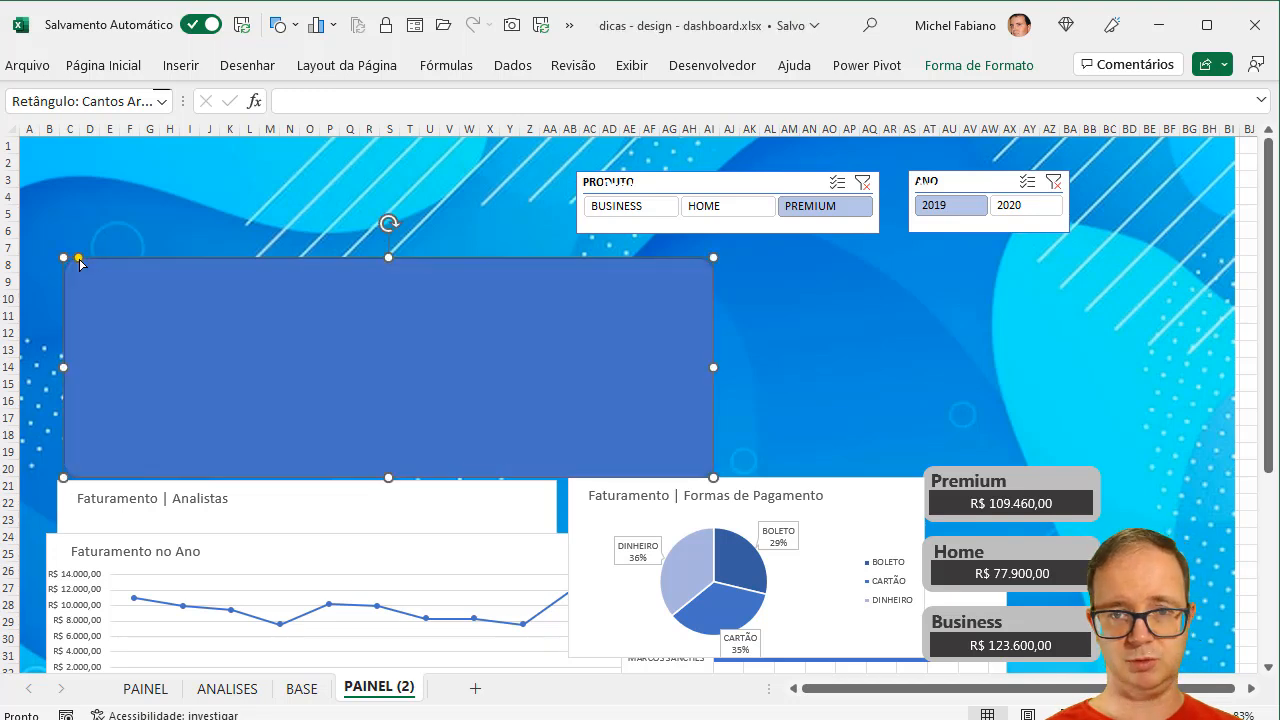
# Step: Fill the rounded rectangle with the custom dark blue #1E3660 at about 24% transparency
pyautogui.click(1004, 66)
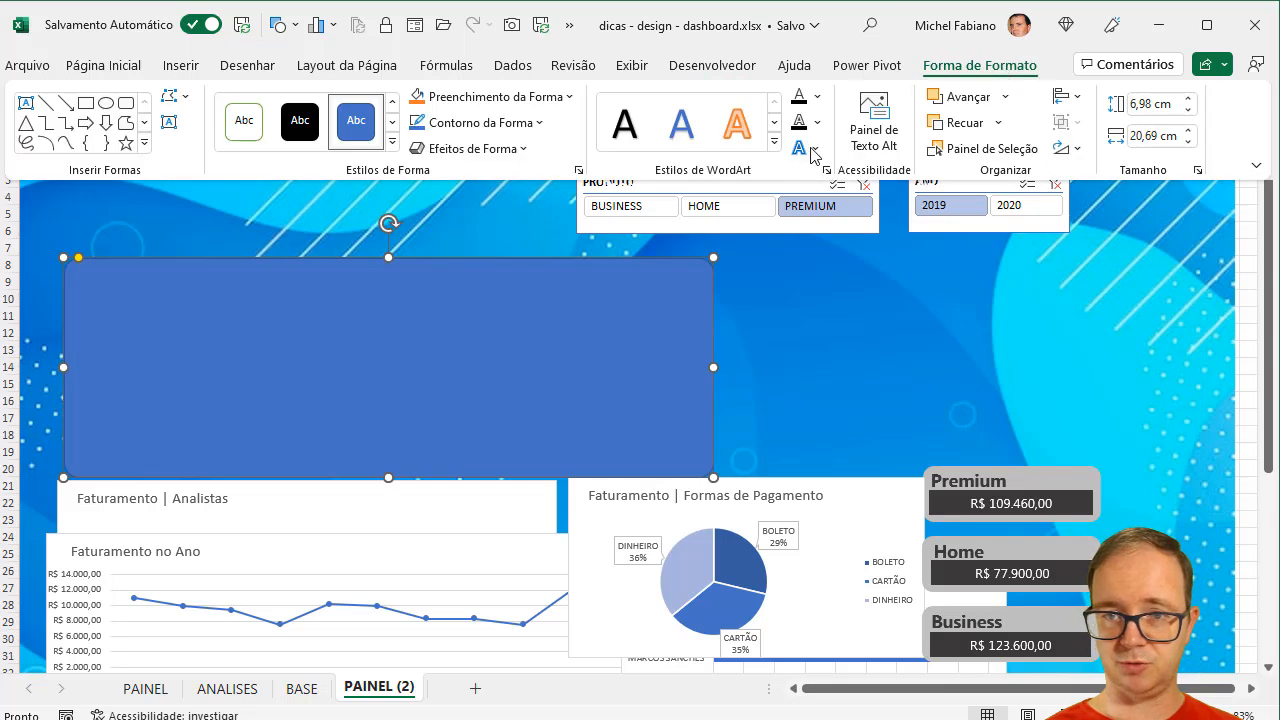
pyautogui.click(566, 97)
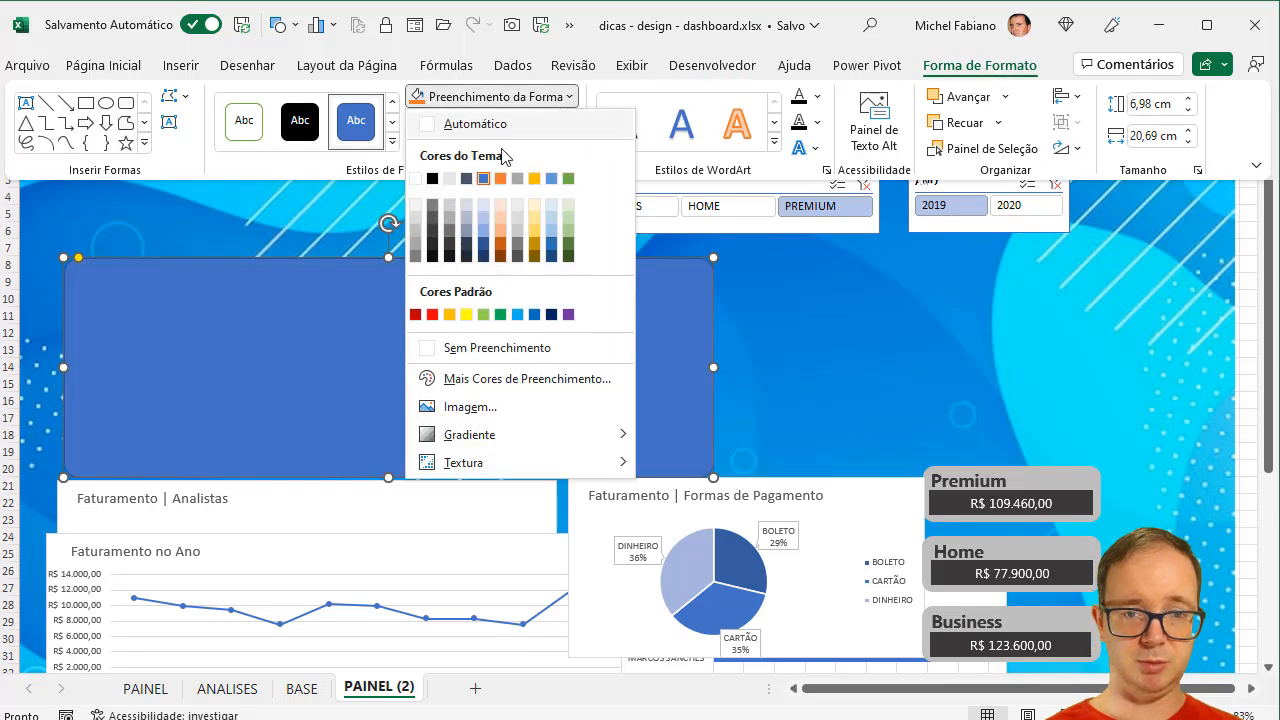
pyautogui.click(513, 385)
pyautogui.moveTo(716, 179); pyautogui.dragTo(719, 213)
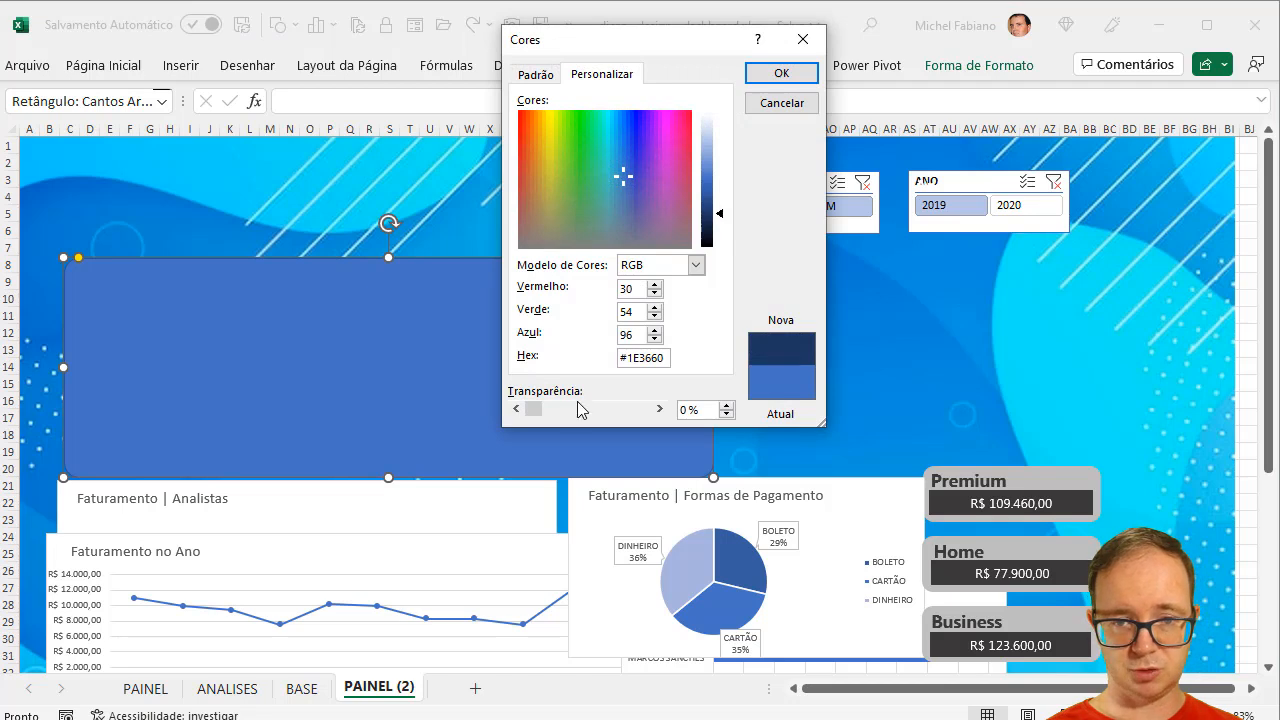
pyautogui.moveTo(533, 408); pyautogui.dragTo(572, 413)
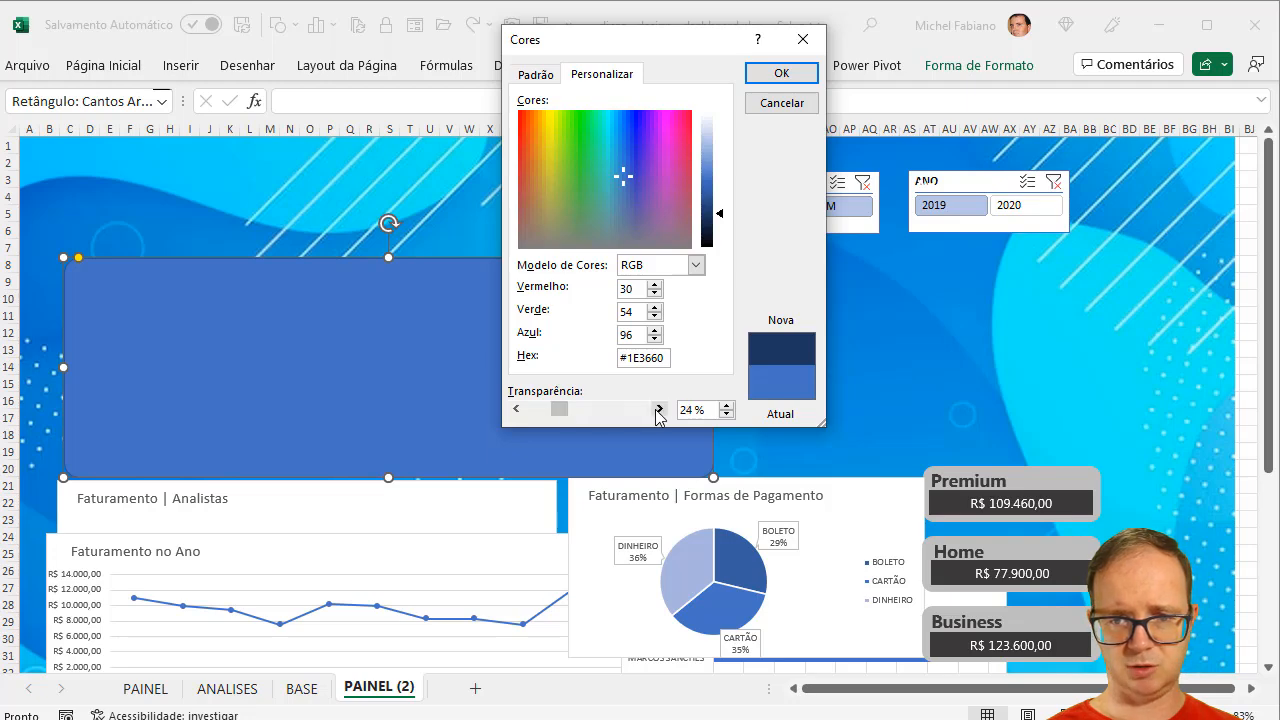
pyautogui.click(768, 78)
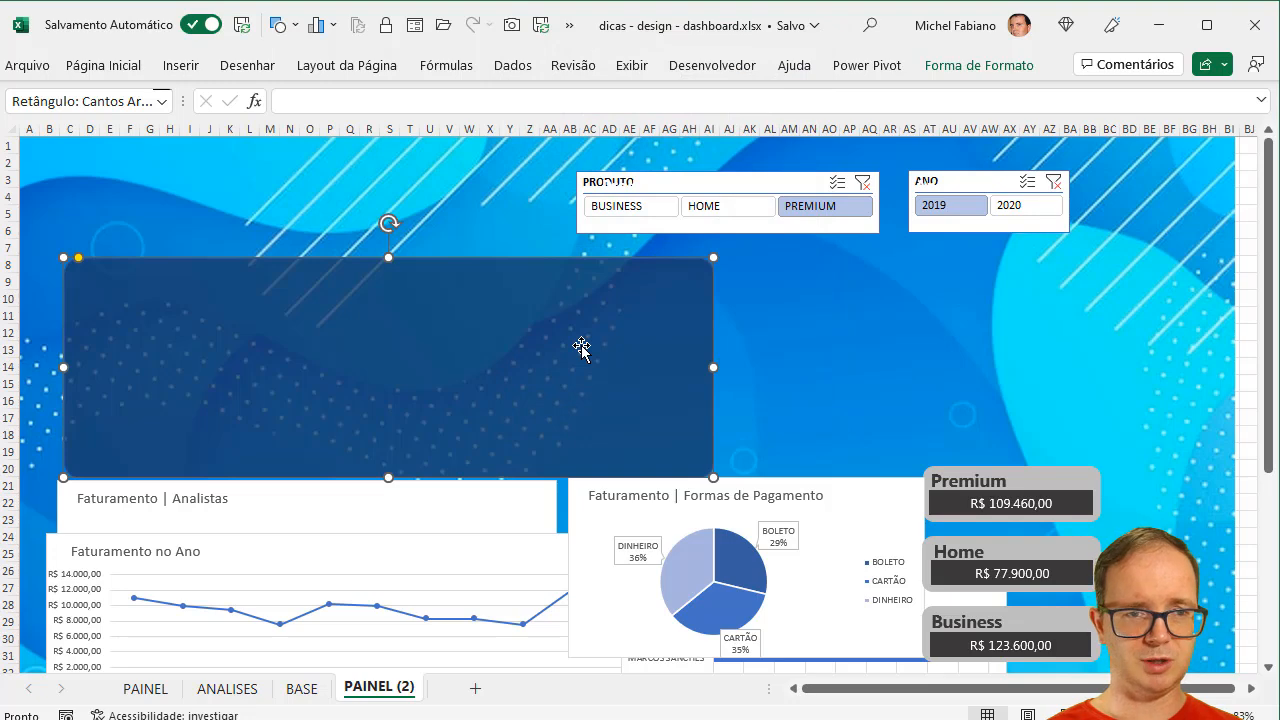
# Step: Remove the rounded rectangle's outline and give it the centred outer shadow
pyautogui.click(975, 68)
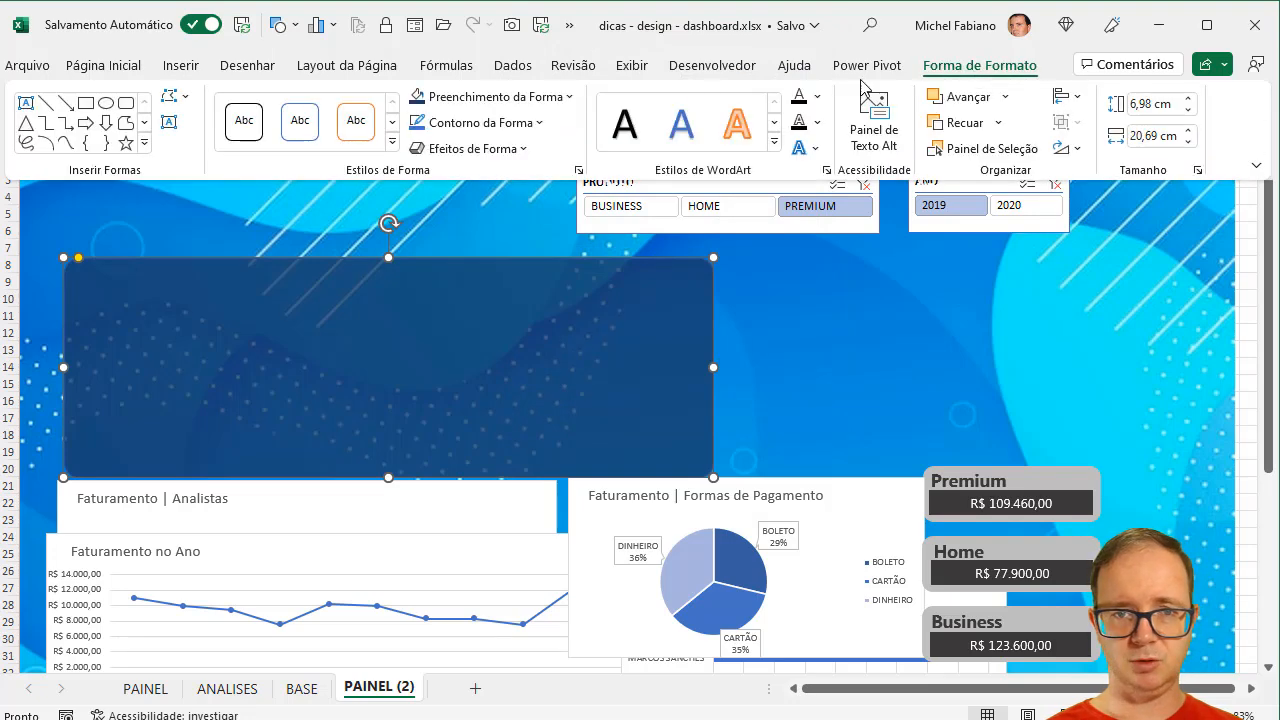
pyautogui.click(513, 130)
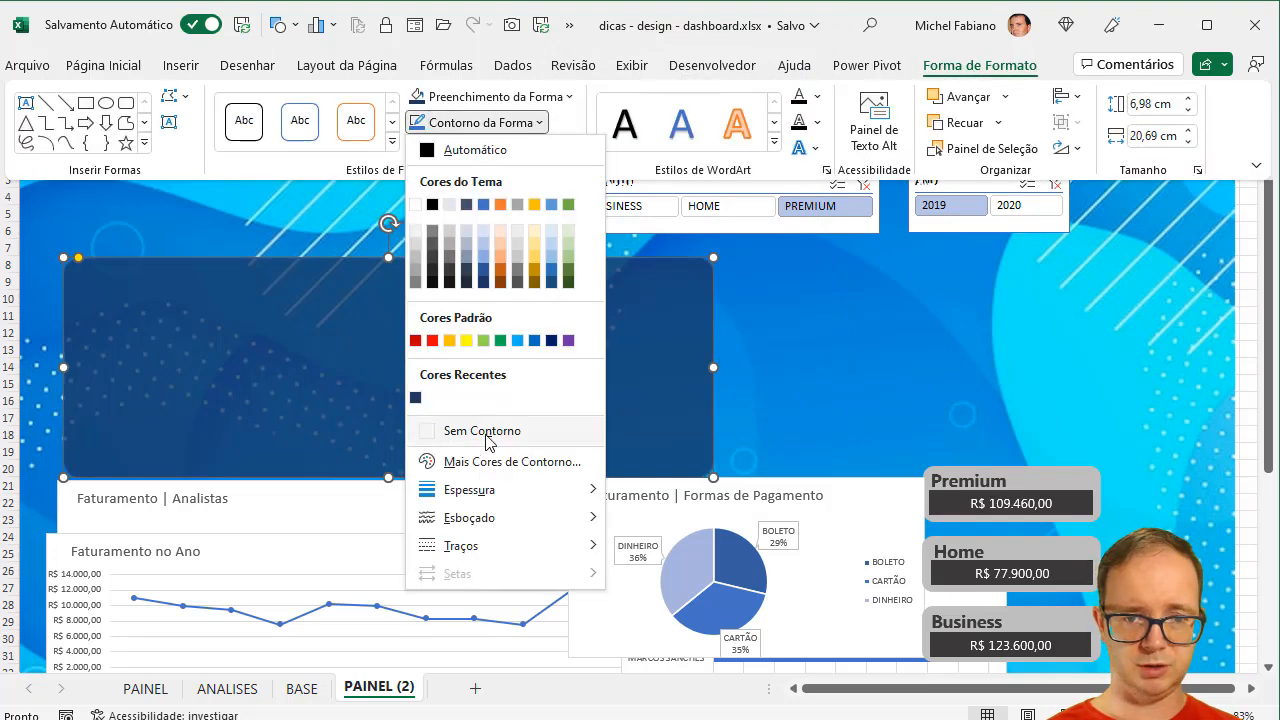
pyautogui.click(486, 439)
pyautogui.click(468, 148)
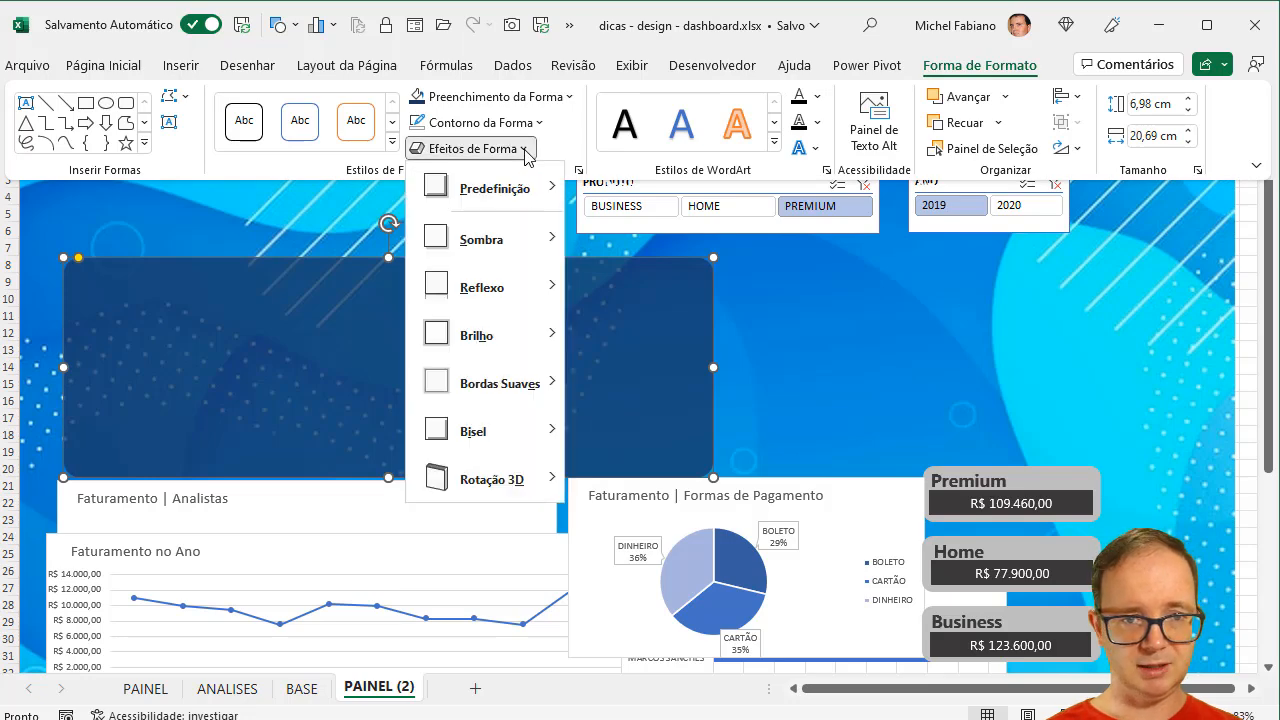
pyautogui.moveTo(553, 250)
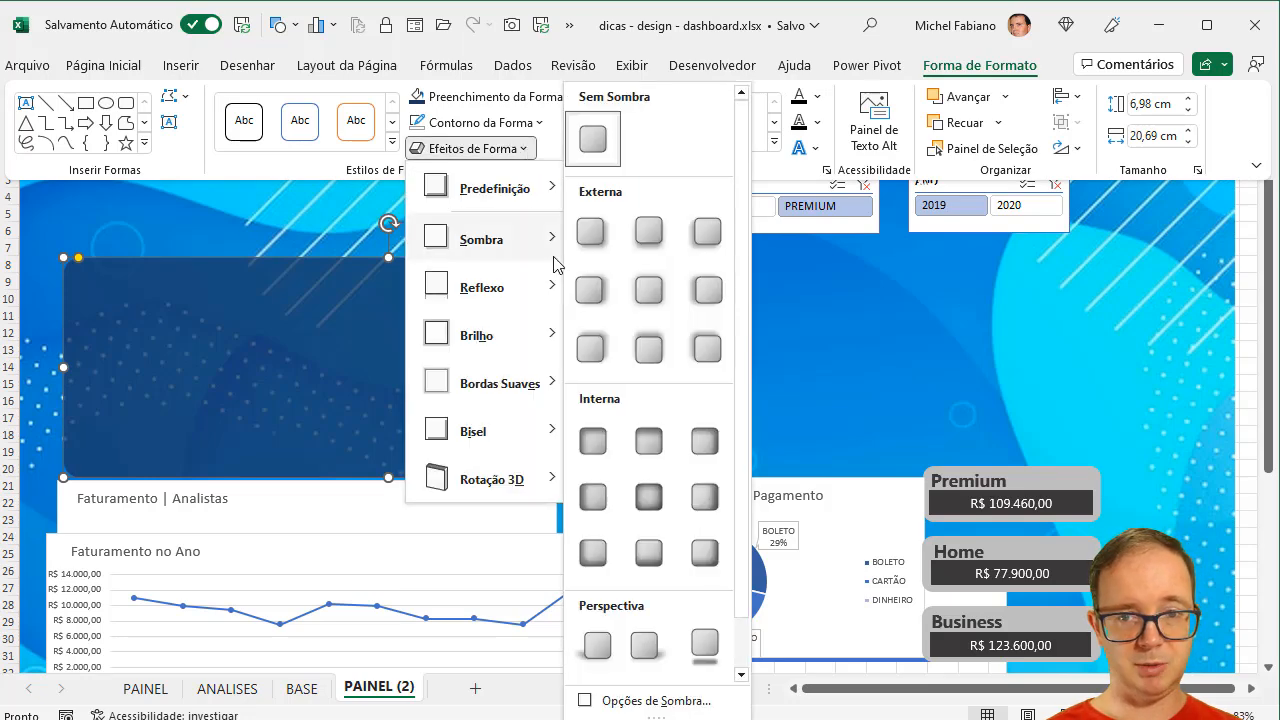
pyautogui.click(648, 290)
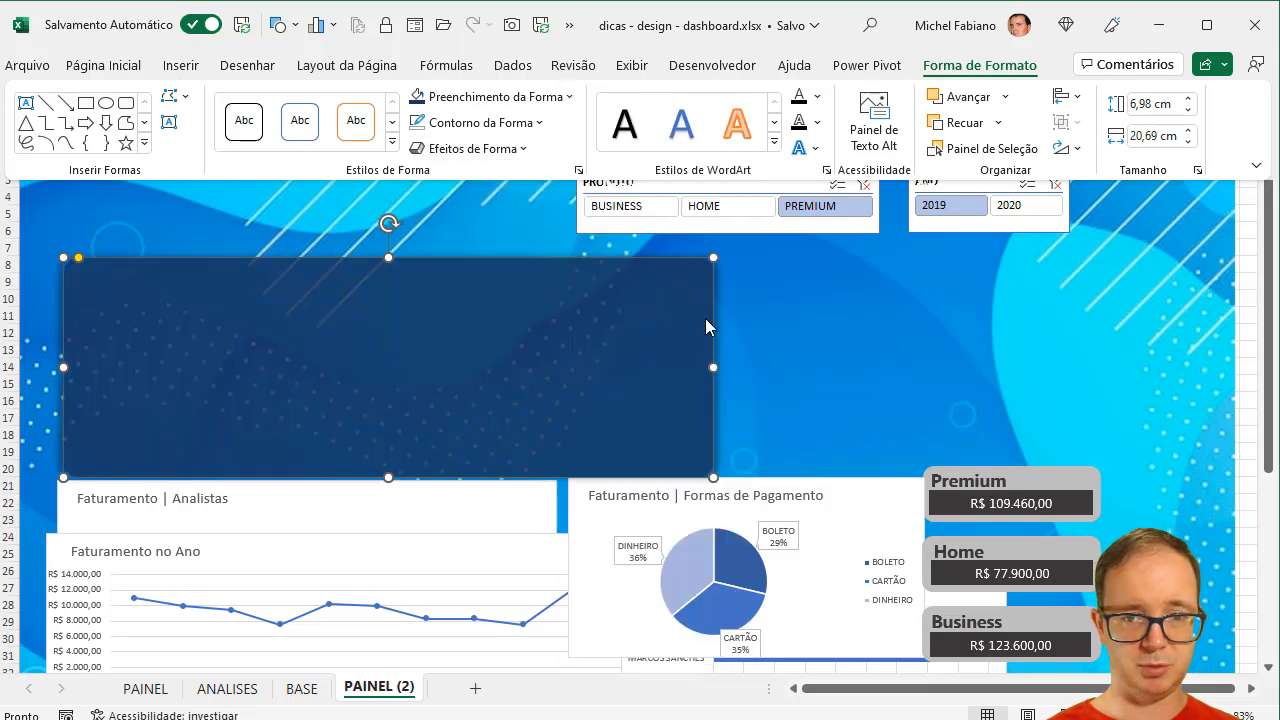
pyautogui.click(819, 340)
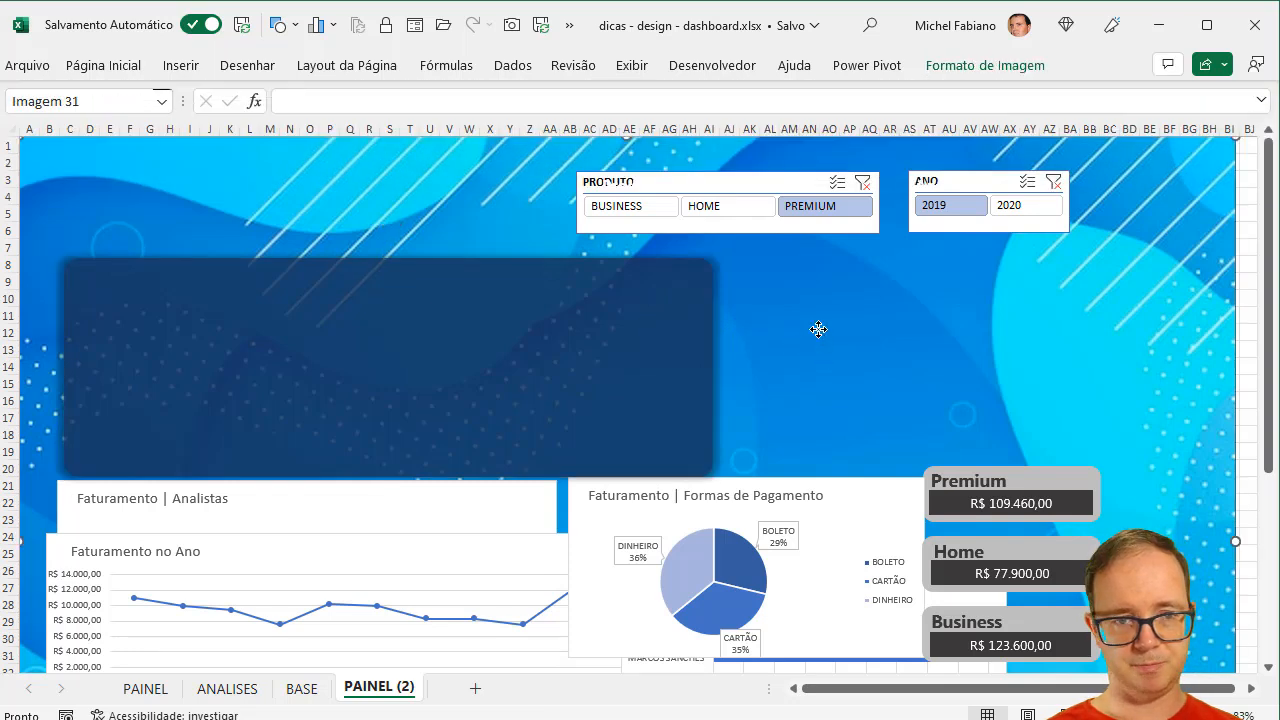
# Step: Move the Faturamento no Ano chart onto the rounded rectangle and widen the rectangle to about 21.58 cm
pyautogui.moveTo(437, 537); pyautogui.dragTo(467, 276)
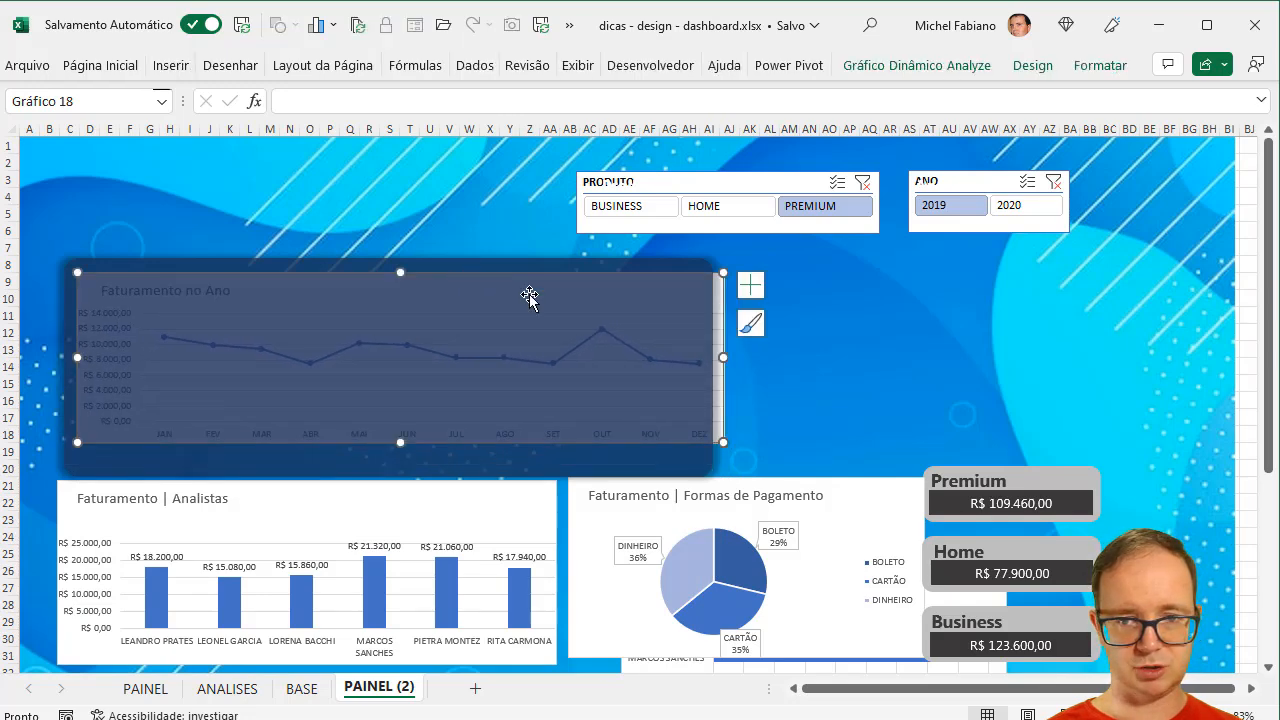
pyautogui.click(707, 367)
pyautogui.moveTo(714, 368); pyautogui.dragTo(741, 369)
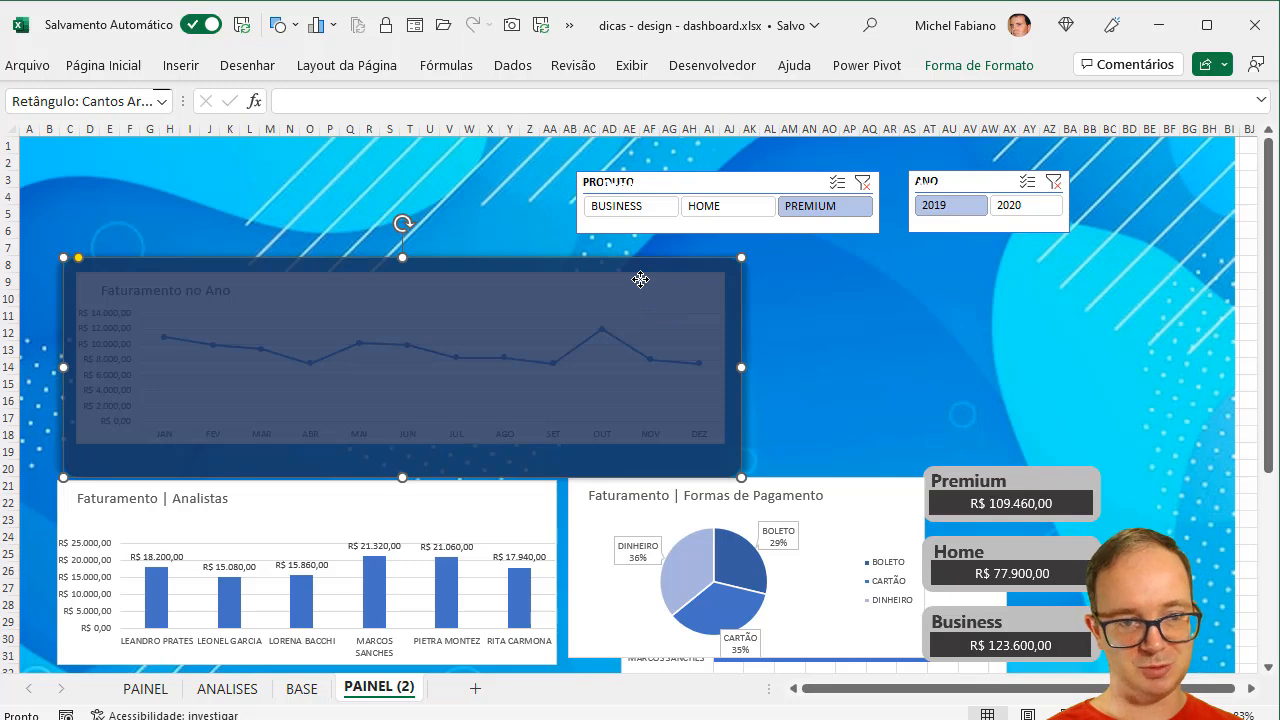
# Step: Send the rounded rectangle behind the Faturamento no Ano chart and enlarge the chart to about 6.1 by 20.77 cm
pyautogui.click(980, 66)
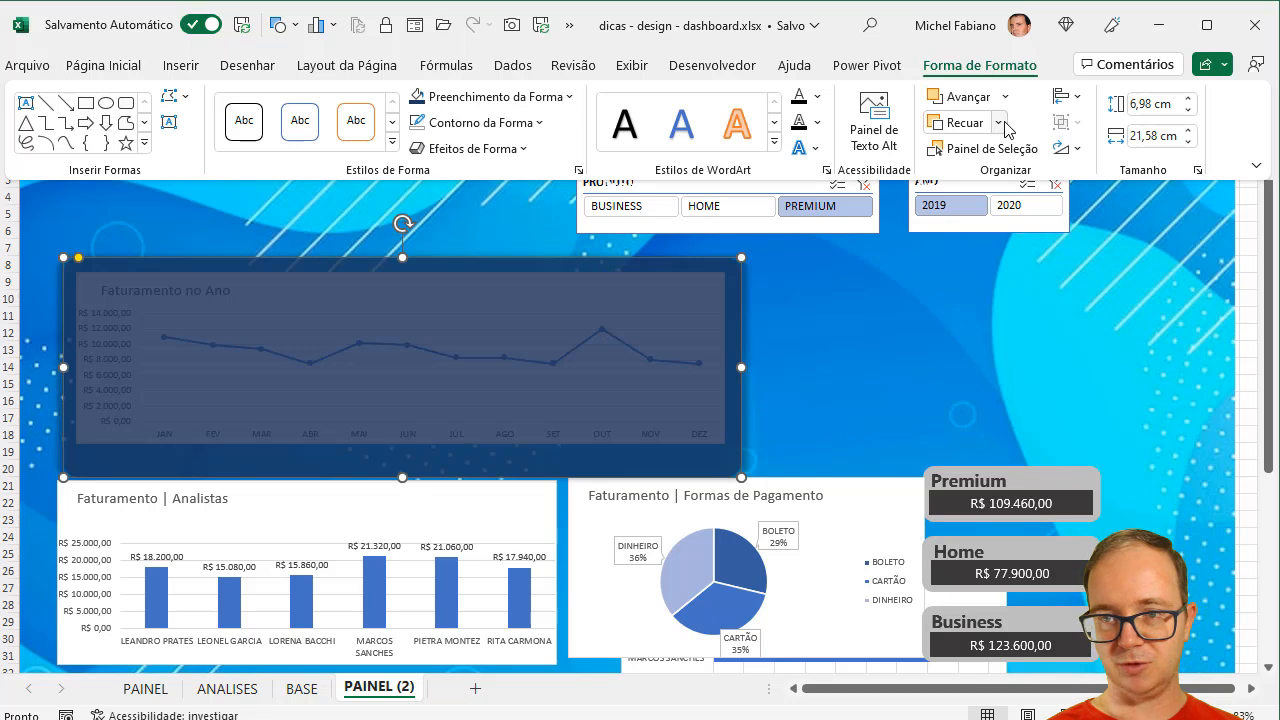
pyautogui.click(959, 130)
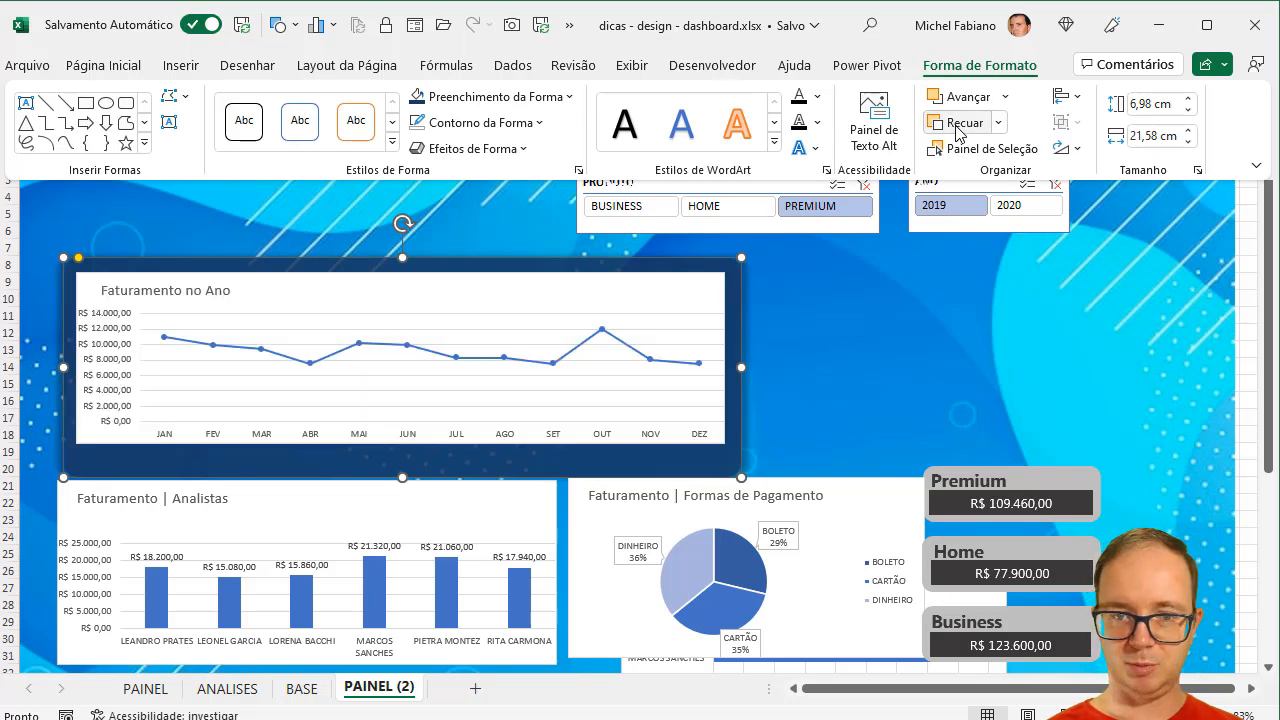
pyautogui.click(555, 276)
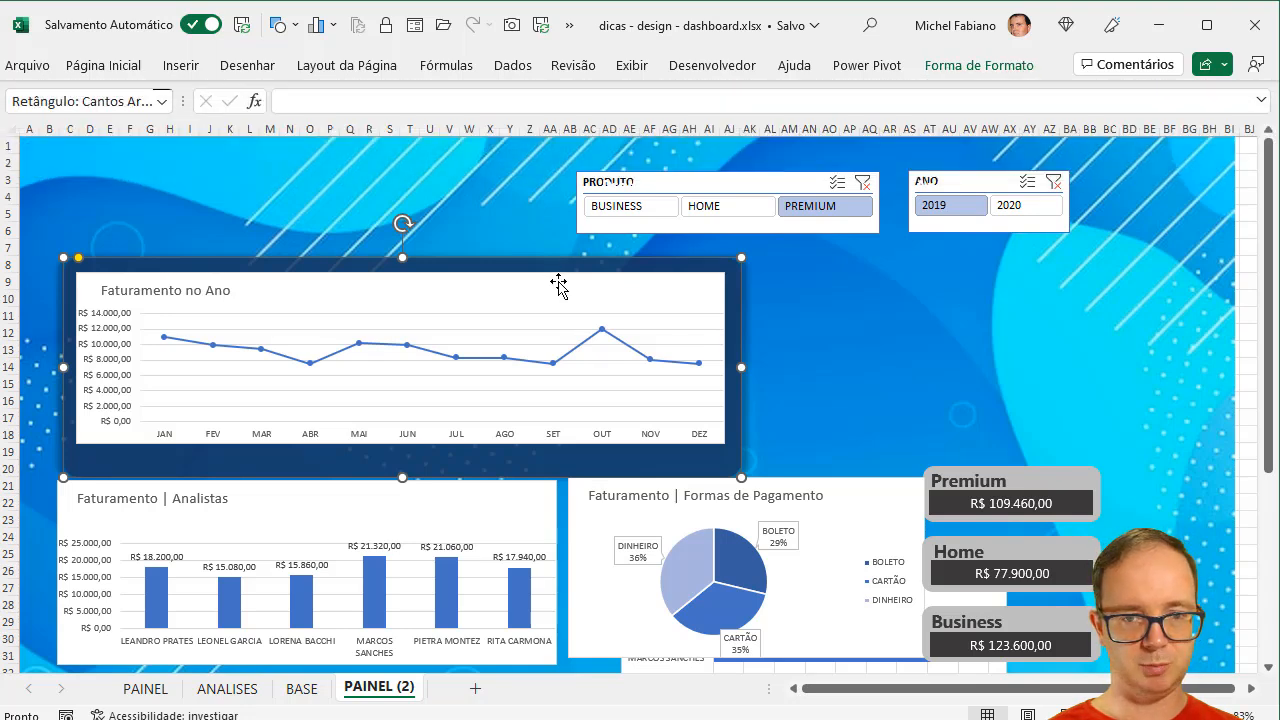
pyautogui.click(558, 284)
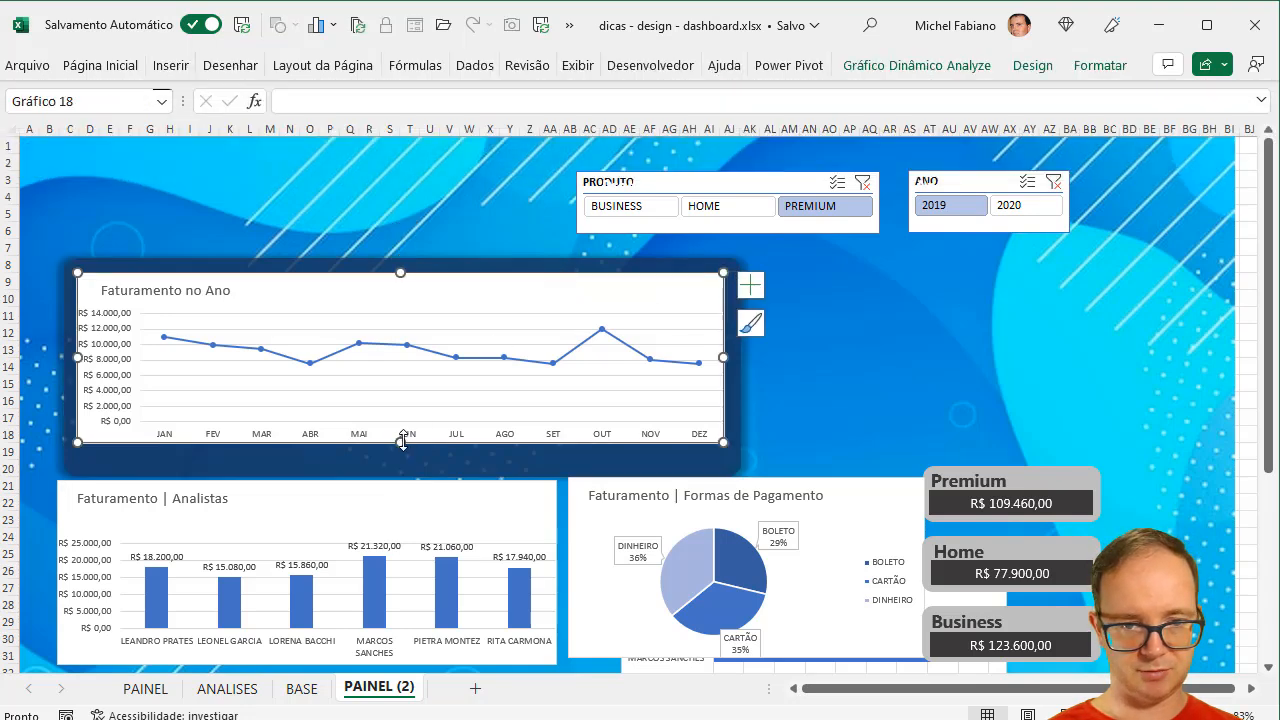
pyautogui.moveTo(400, 445); pyautogui.dragTo(400, 462)
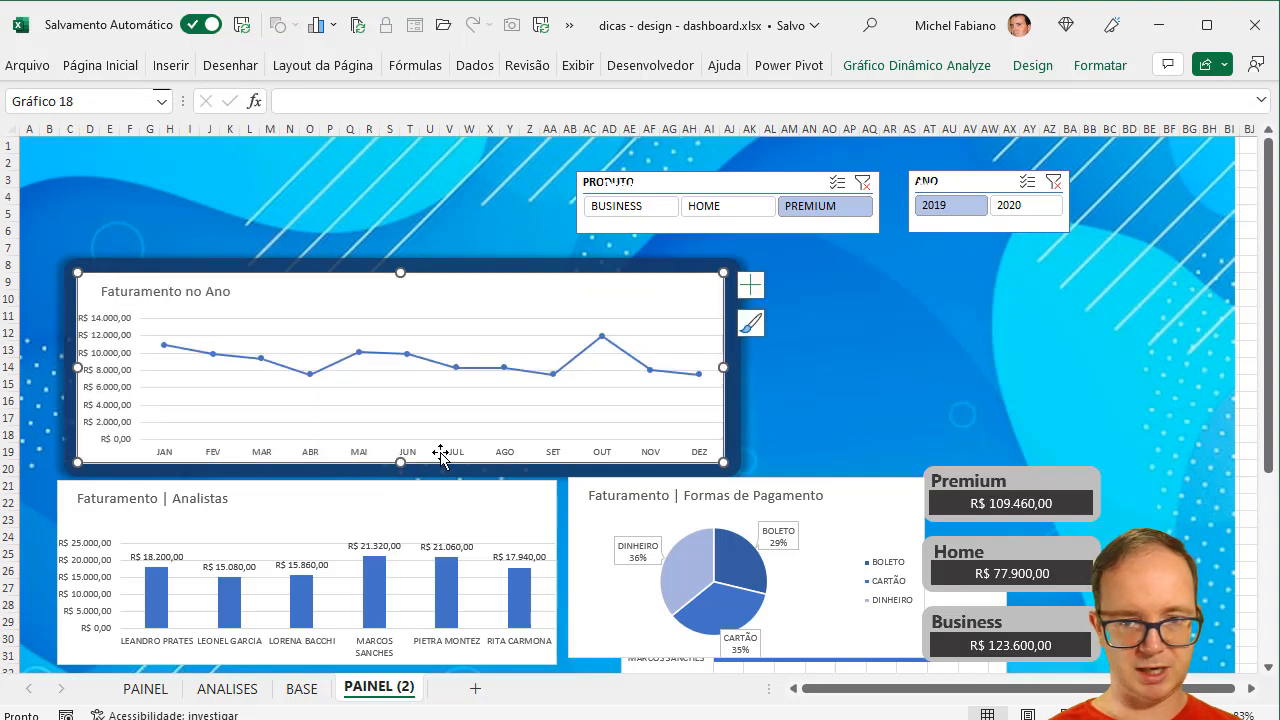
pyautogui.moveTo(725, 368); pyautogui.dragTo(728, 368)
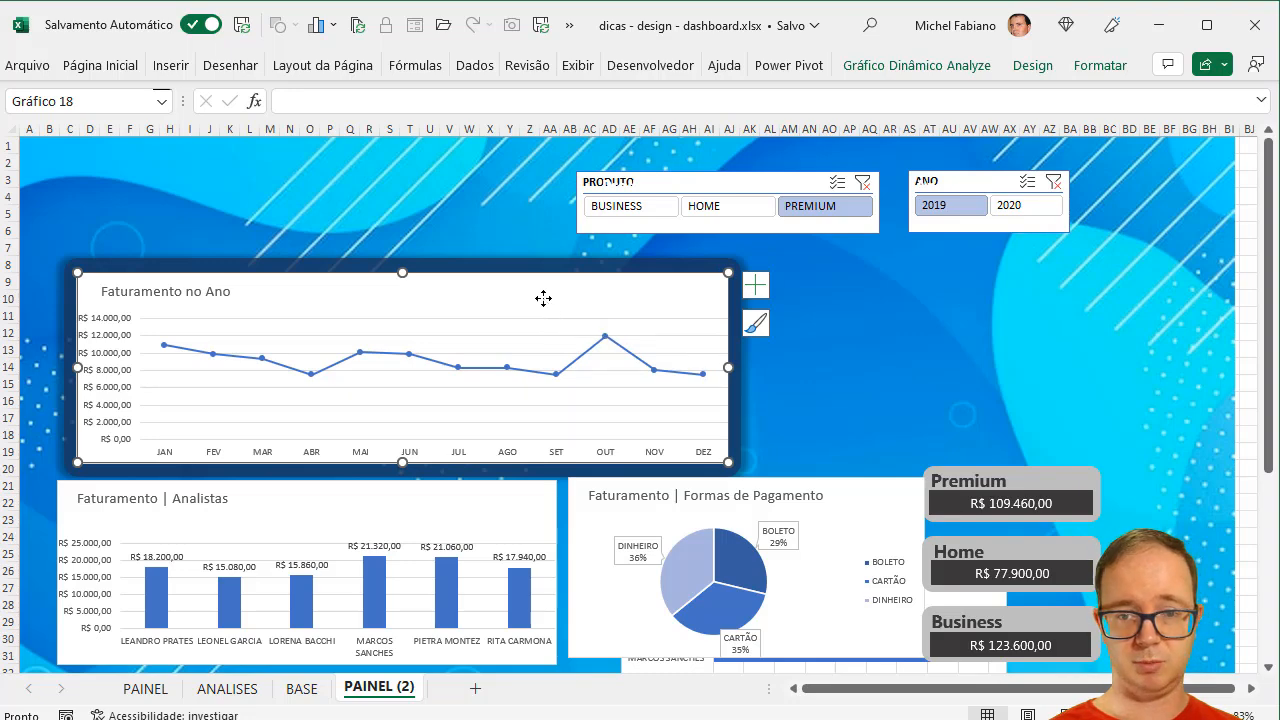
# Step: Set the Faturamento no Ano chart area to no fill
pyautogui.click(1102, 68)
pyautogui.click(721, 98)
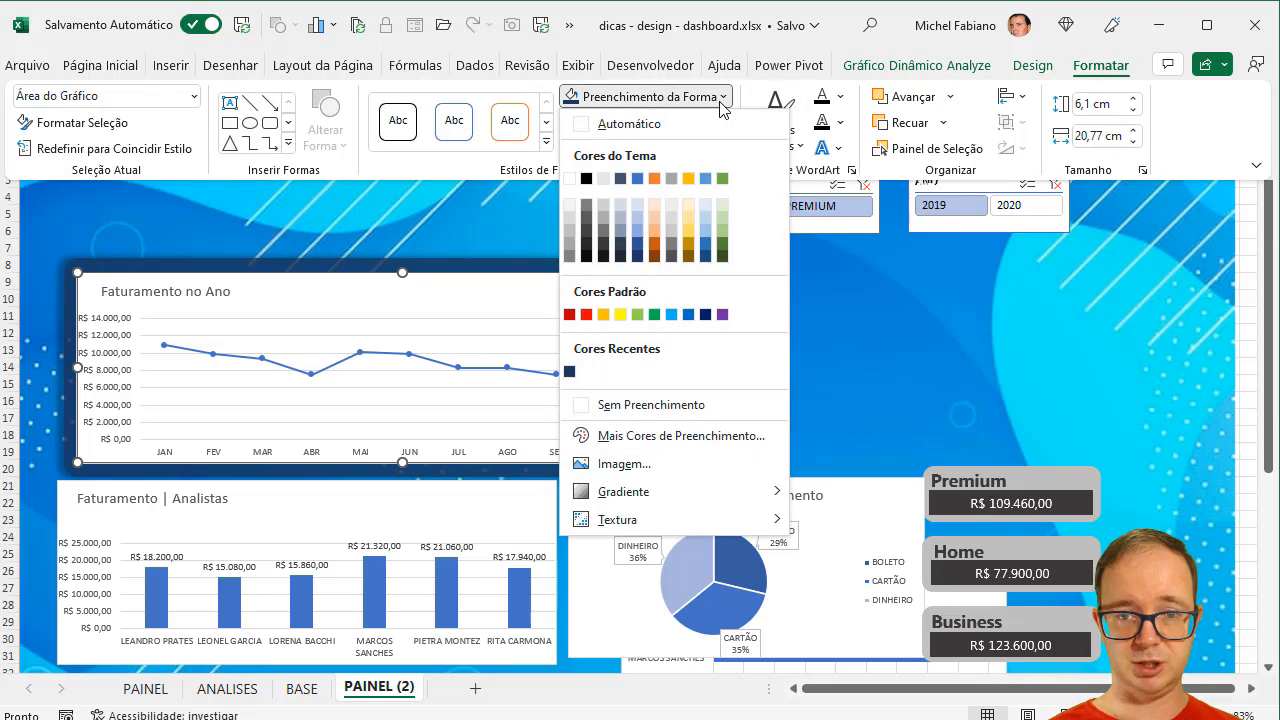
pyautogui.click(641, 406)
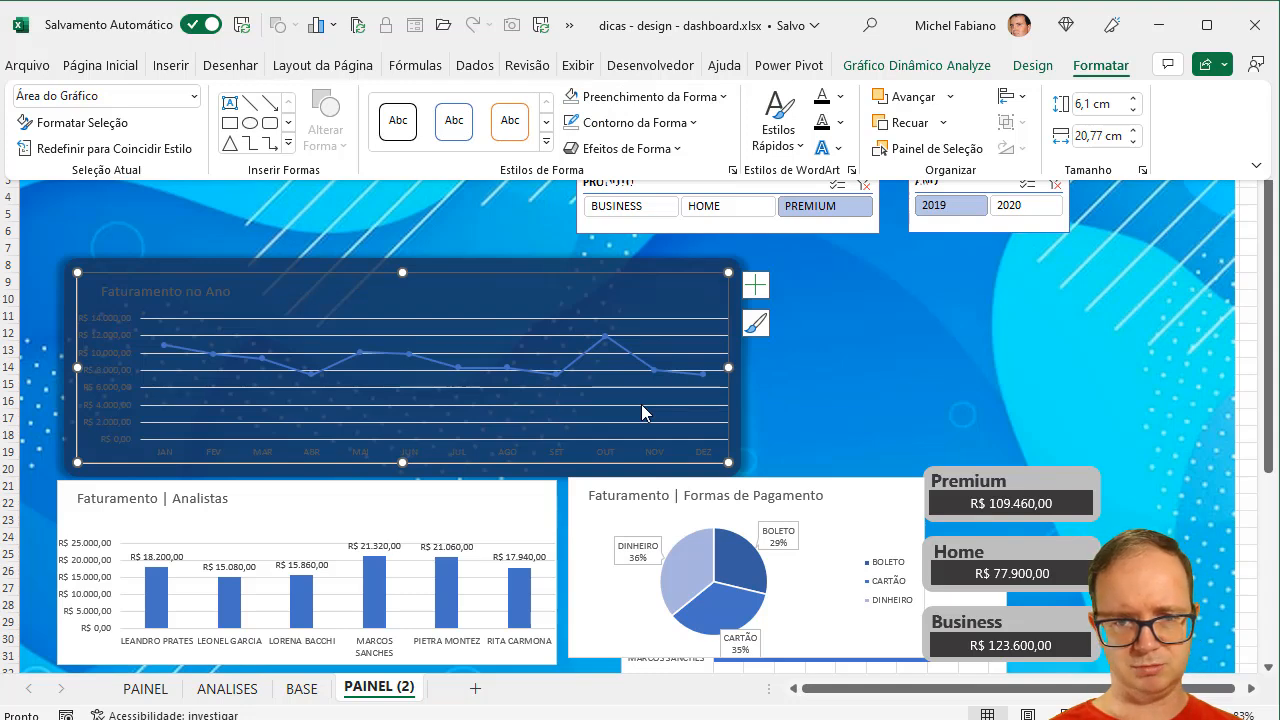
# Step: Delete the horizontal gridlines and the vertical value axis from the Faturamento no Ano chart
pyautogui.click(641, 405)
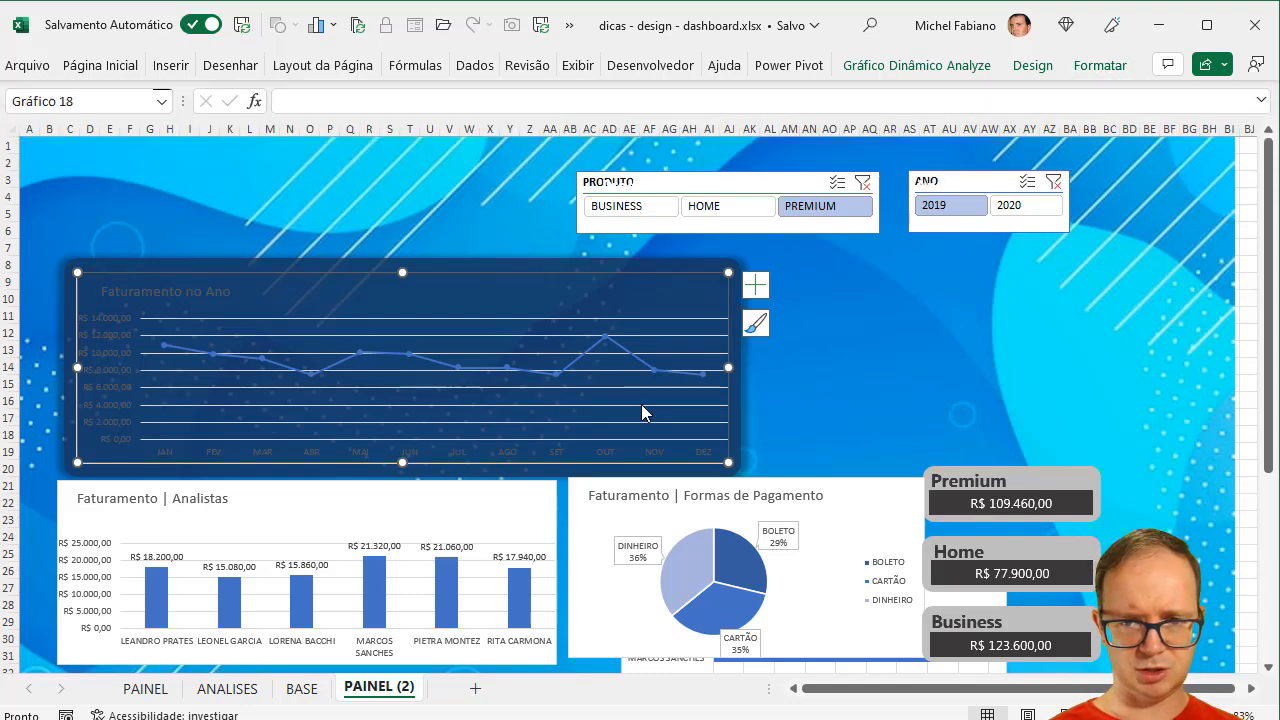
pyautogui.click(642, 411)
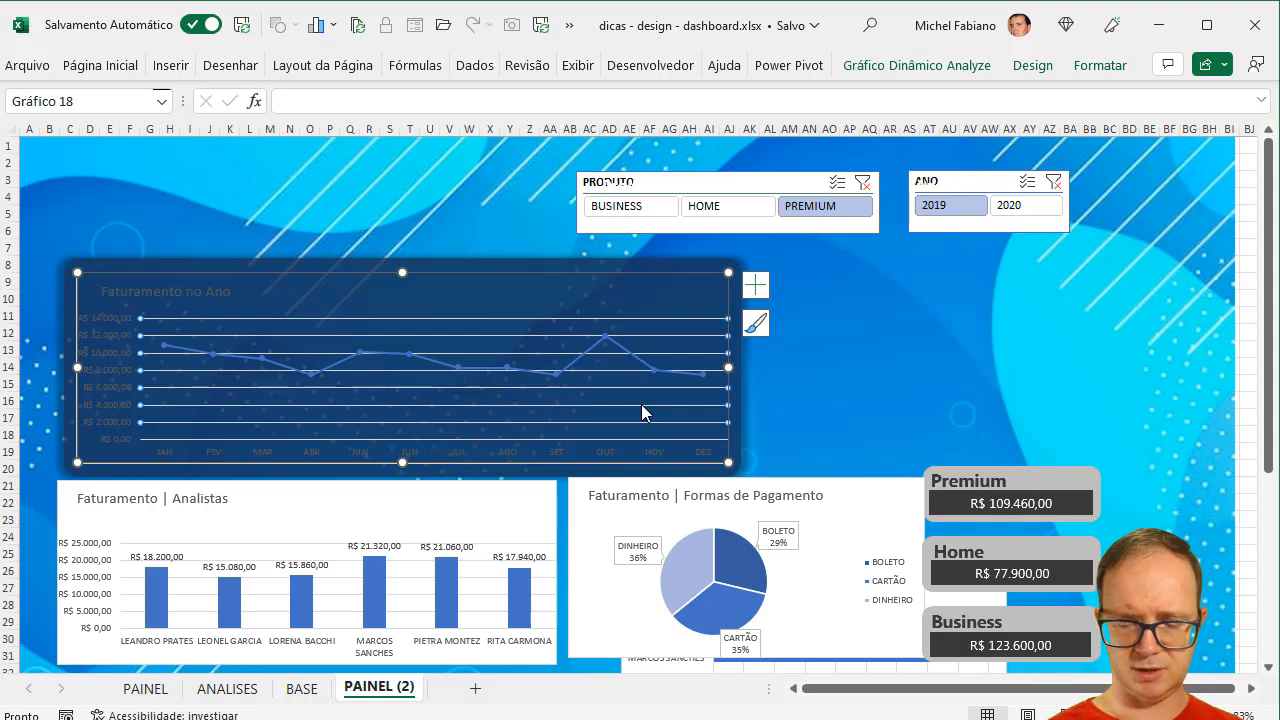
pyautogui.press('Delete')
pyautogui.click(115, 359)
pyautogui.press('Delete')
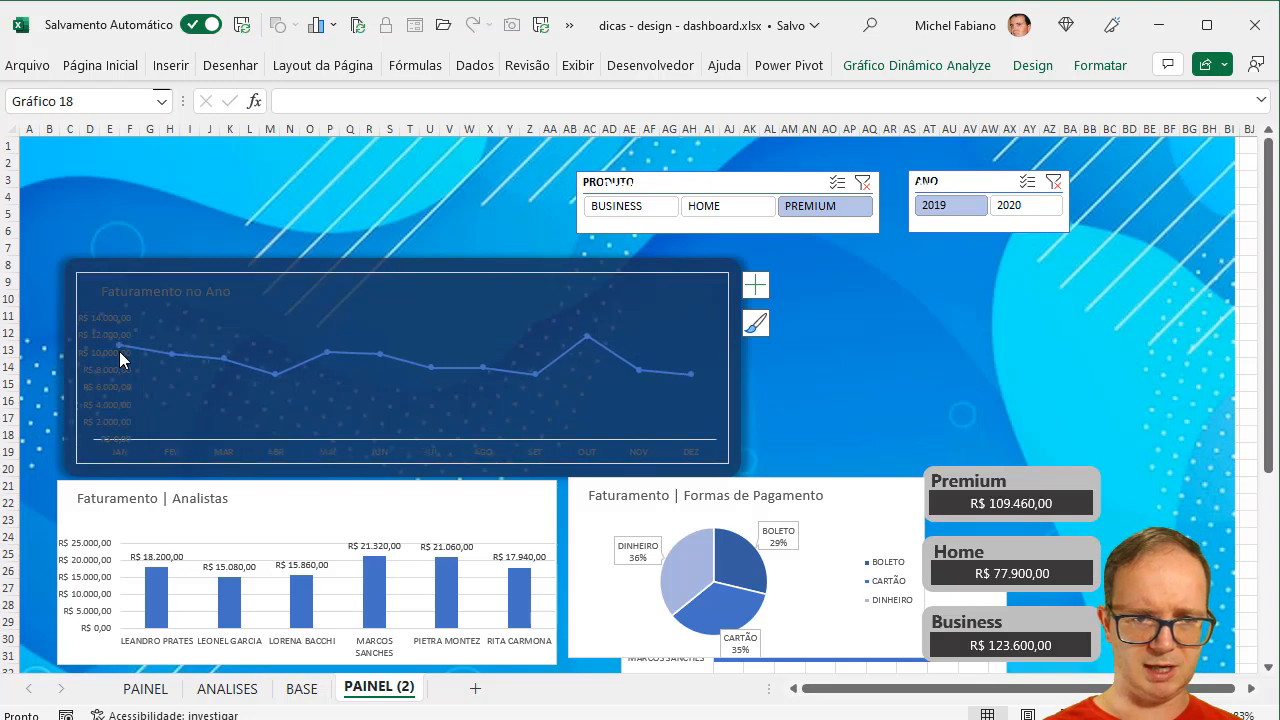
# Step: Change all text in the Faturamento no Ano chart to white and set its font to Segoe UI
pyautogui.click(95, 72)
pyautogui.click(414, 137)
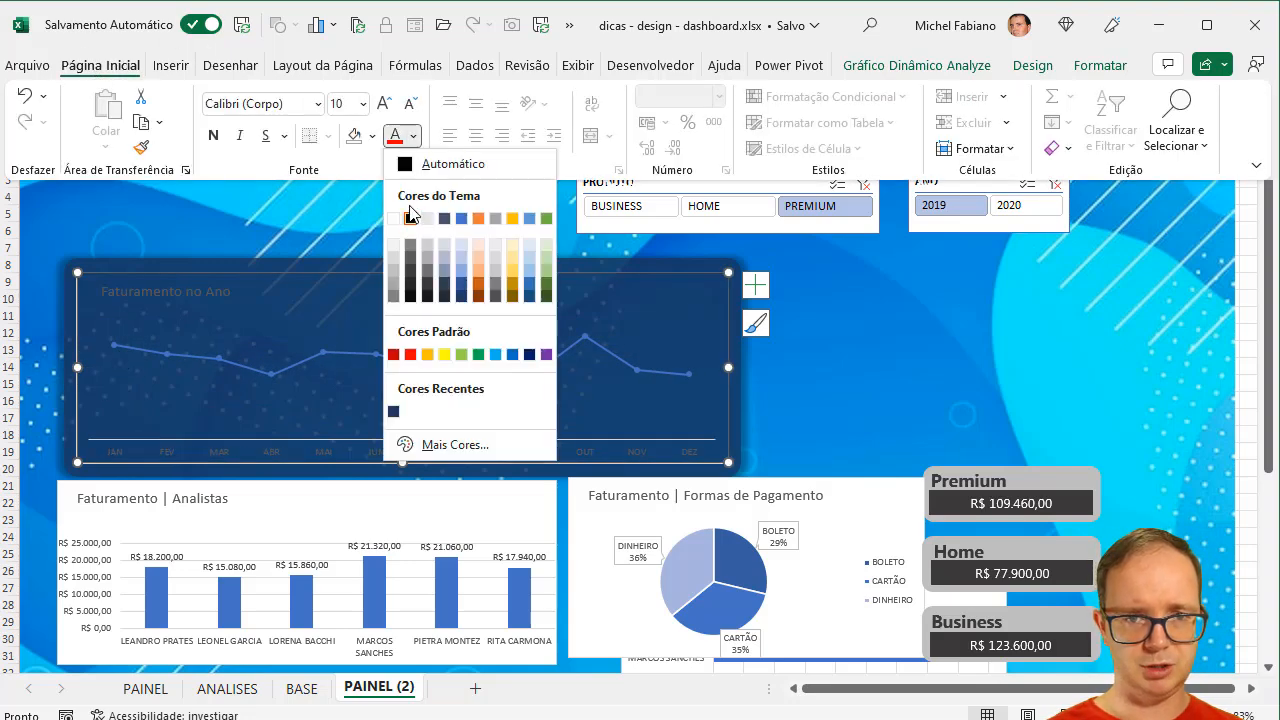
pyautogui.click(395, 217)
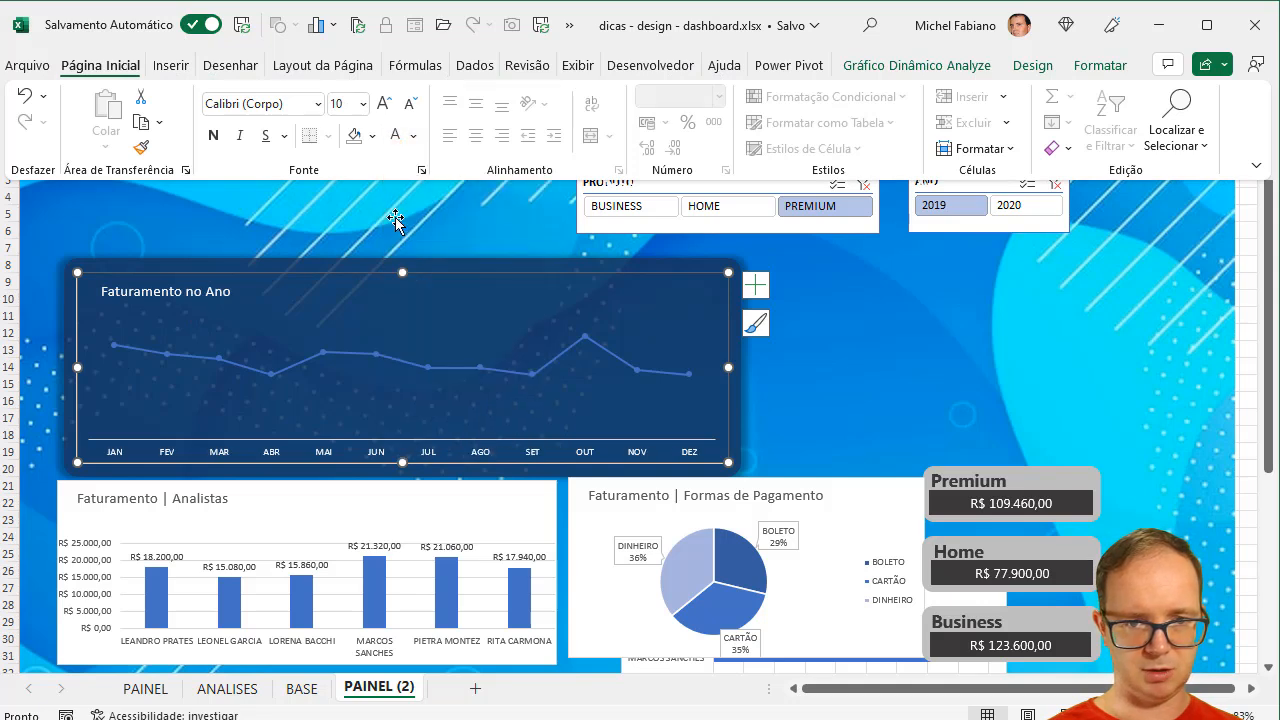
pyautogui.click(300, 106)
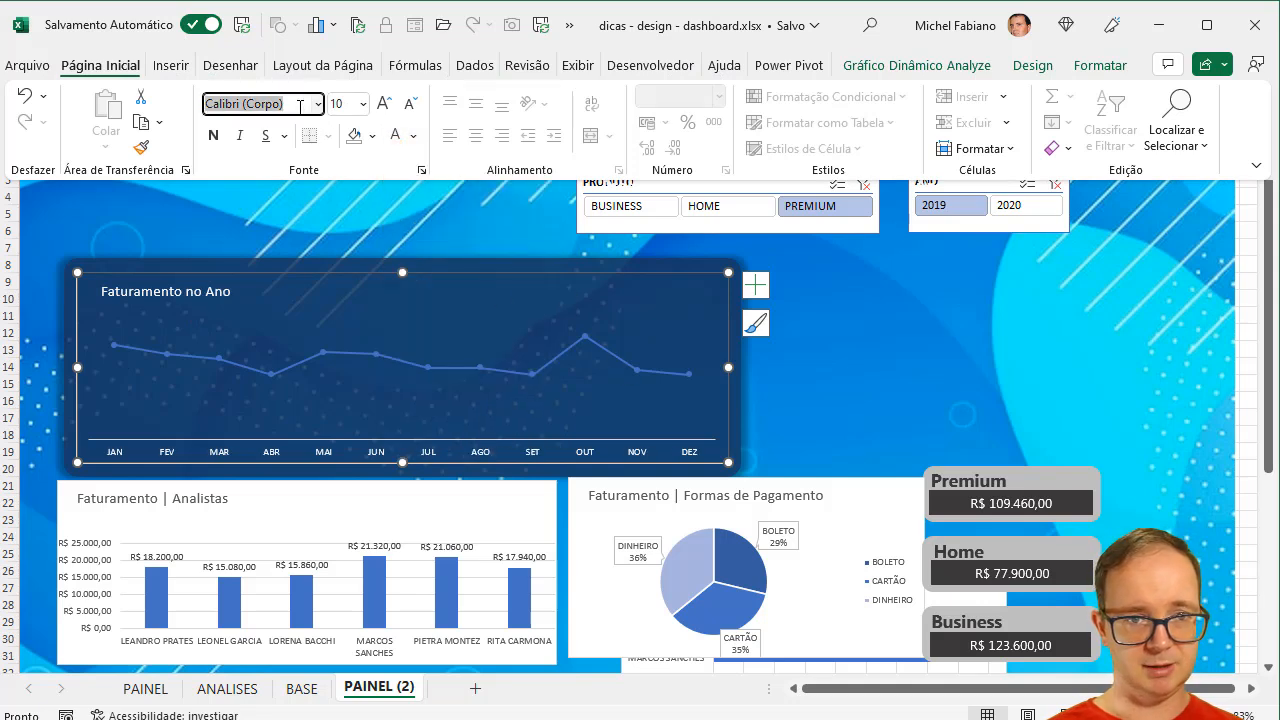
pyautogui.write('Segoe UI')
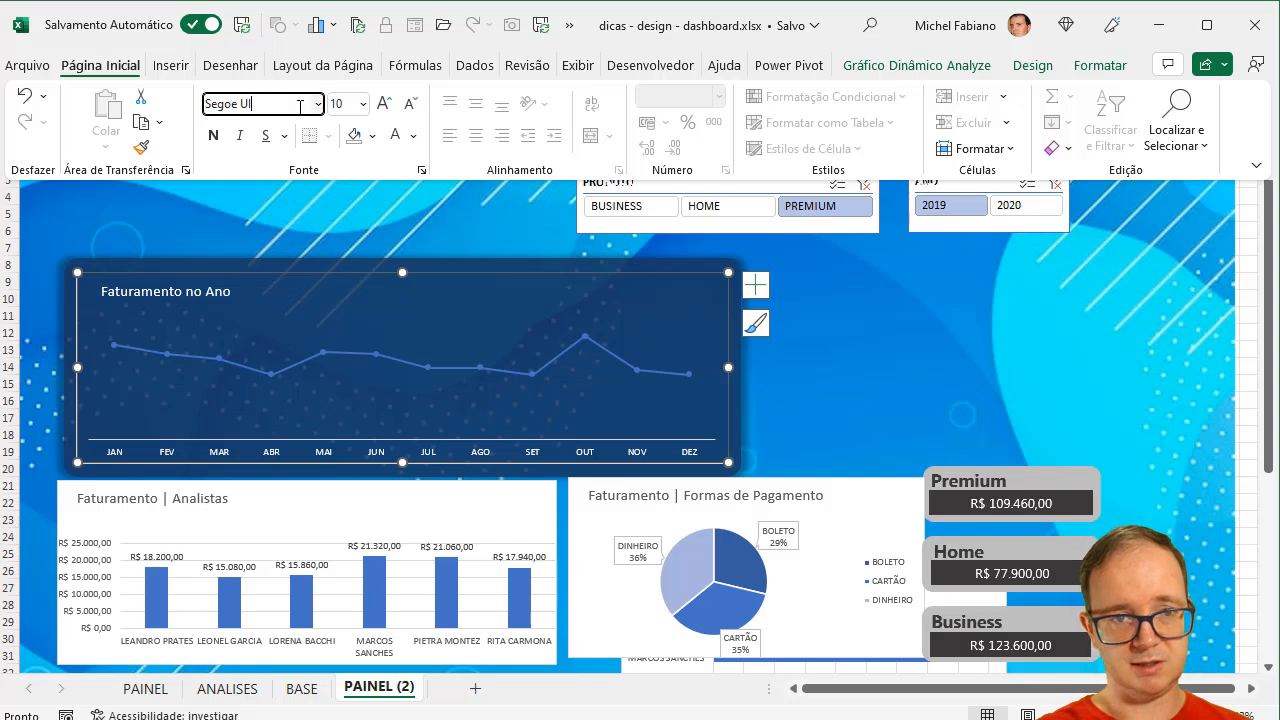
pyautogui.press('Return')
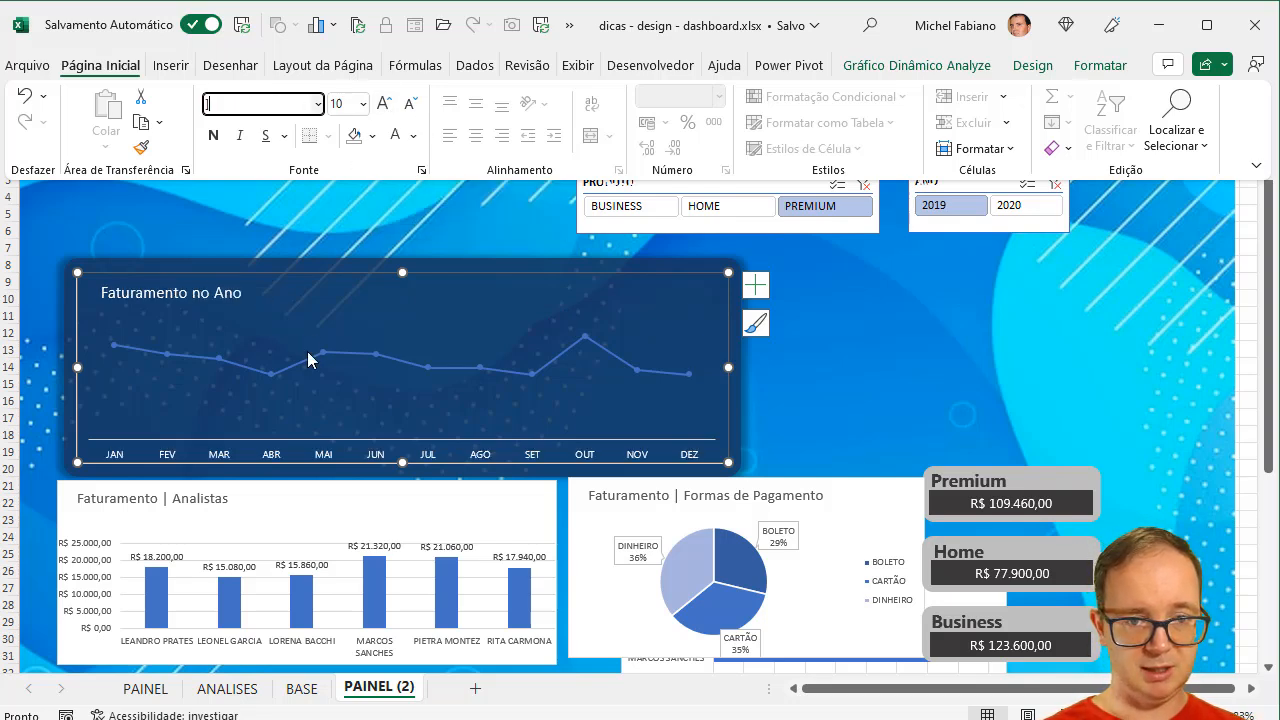
pyautogui.press('Return')
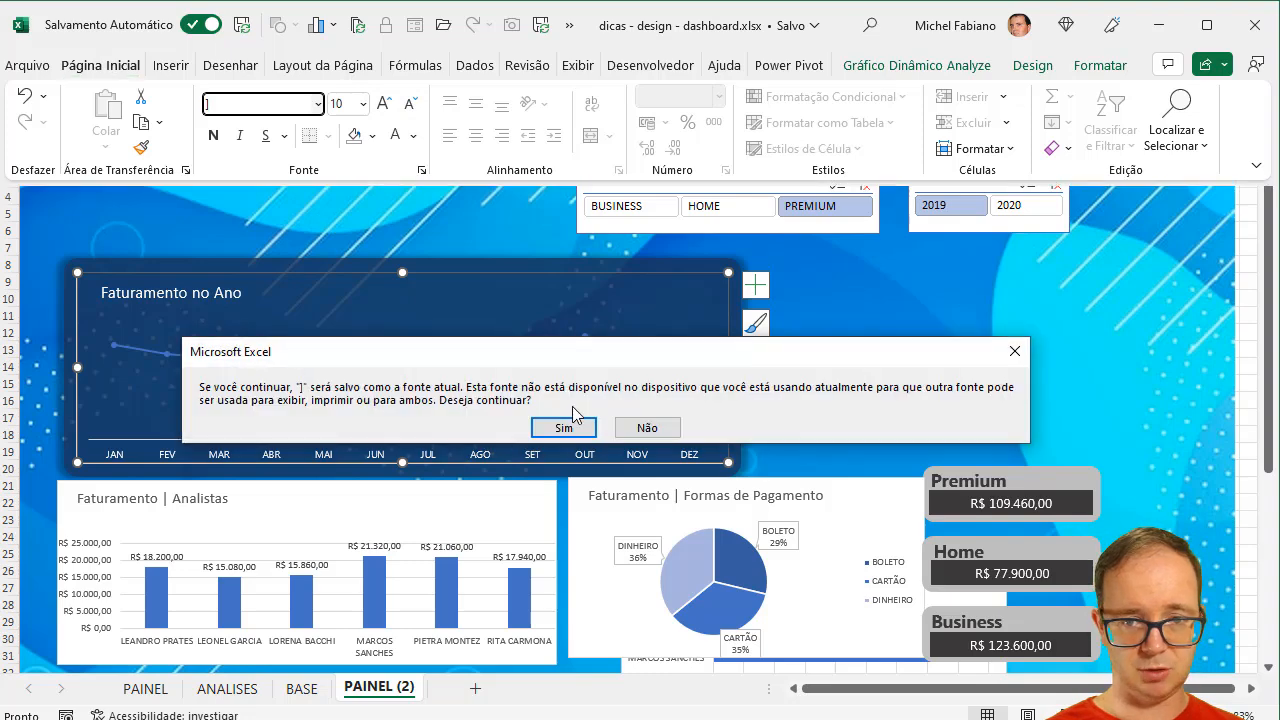
pyautogui.click(641, 430)
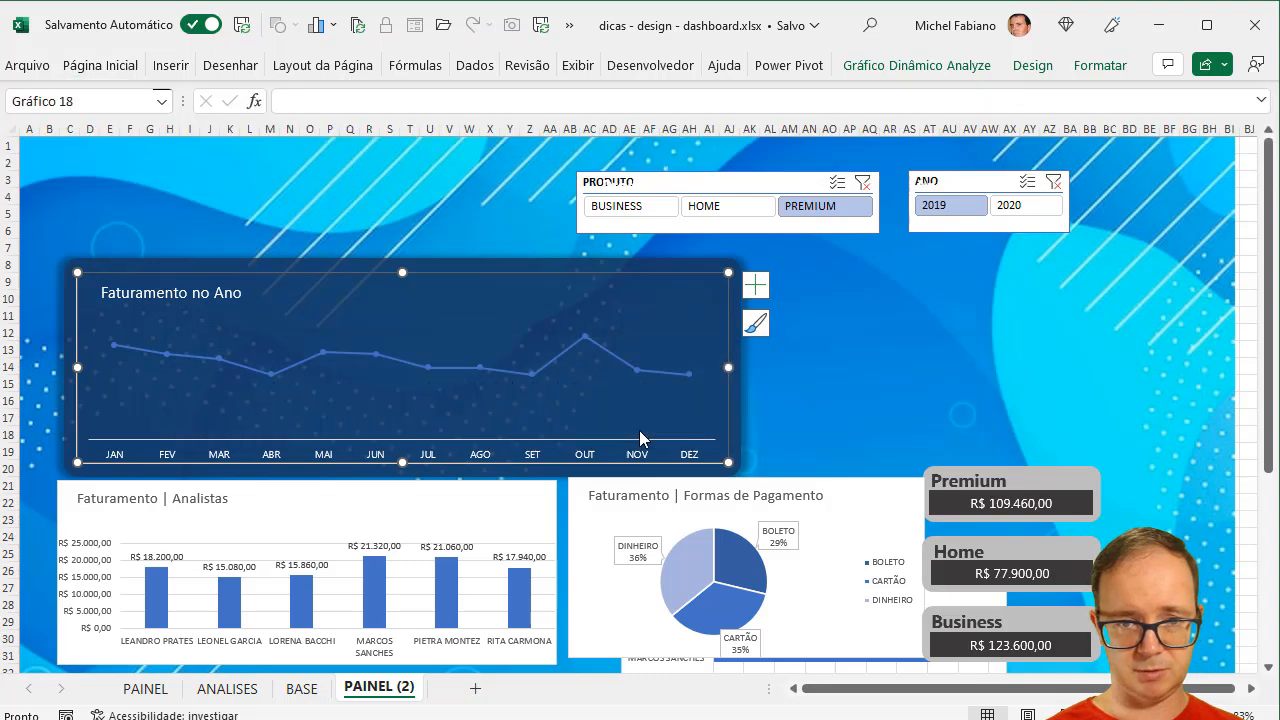
# Step: Set the outline of the line series in the Faturamento no Ano chart to the standard light blue
pyautogui.click(547, 363)
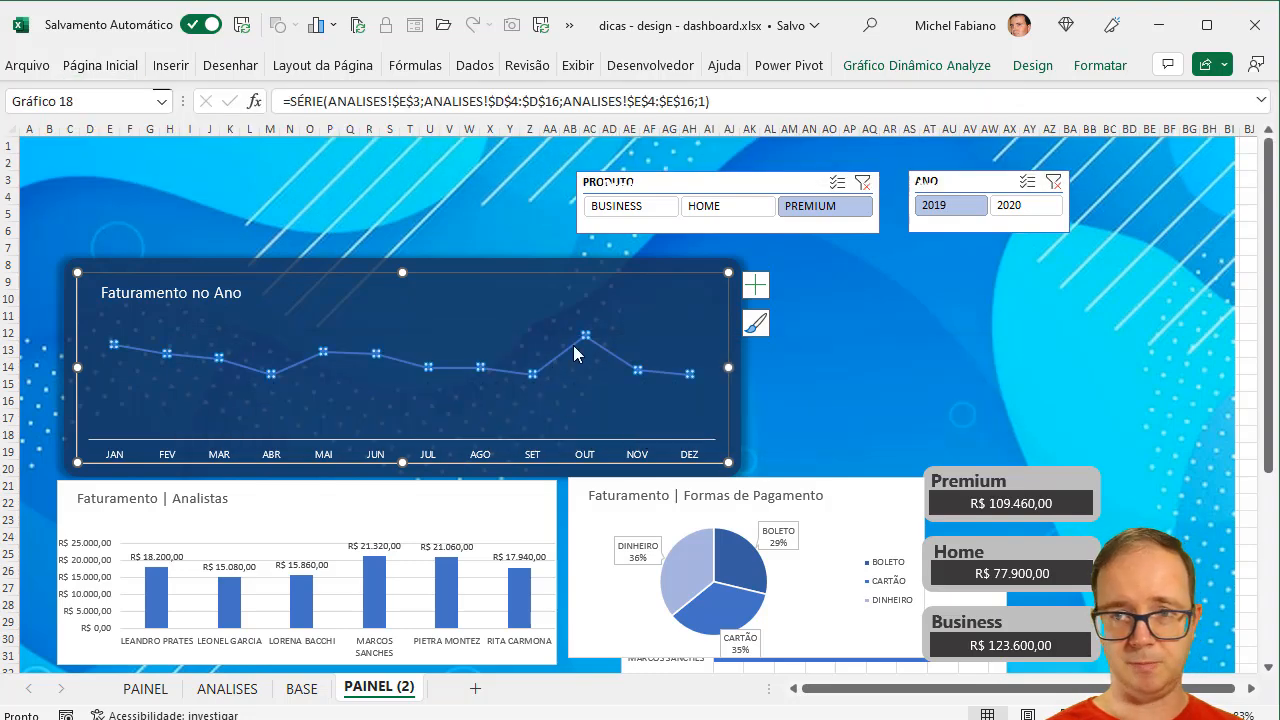
pyautogui.click(1098, 65)
pyautogui.click(692, 97)
pyautogui.click(692, 97)
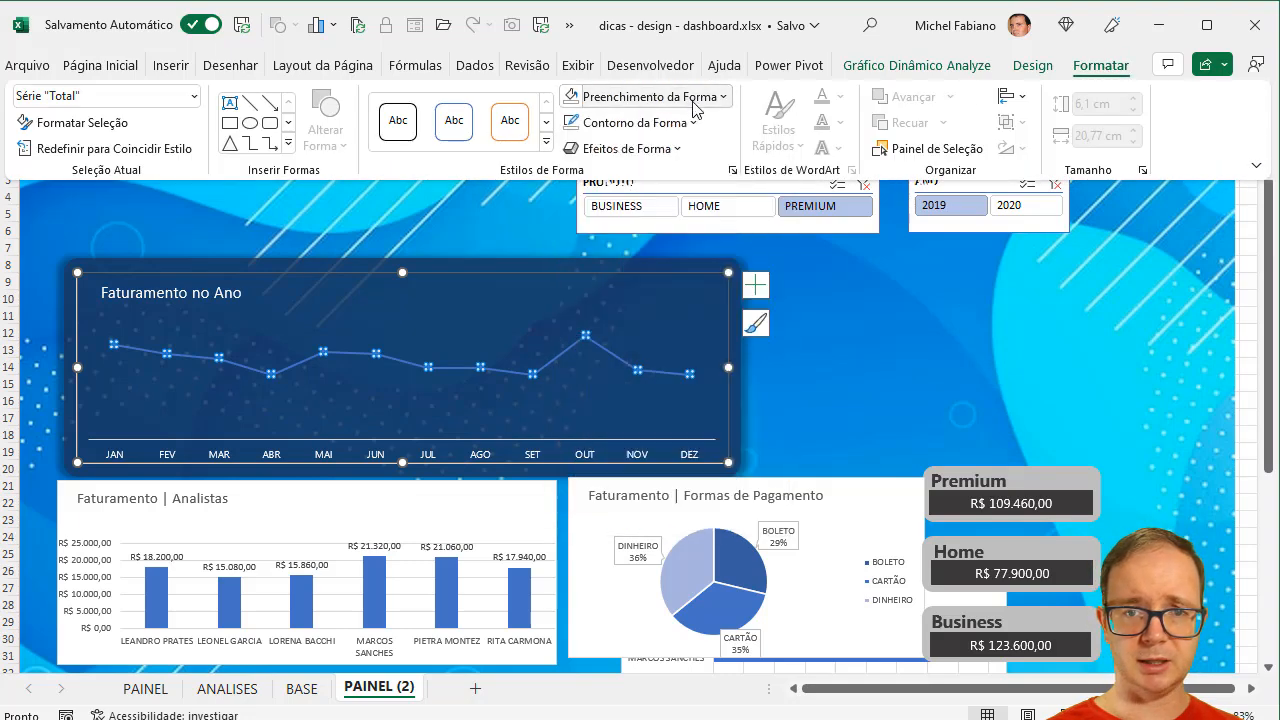
pyautogui.click(690, 122)
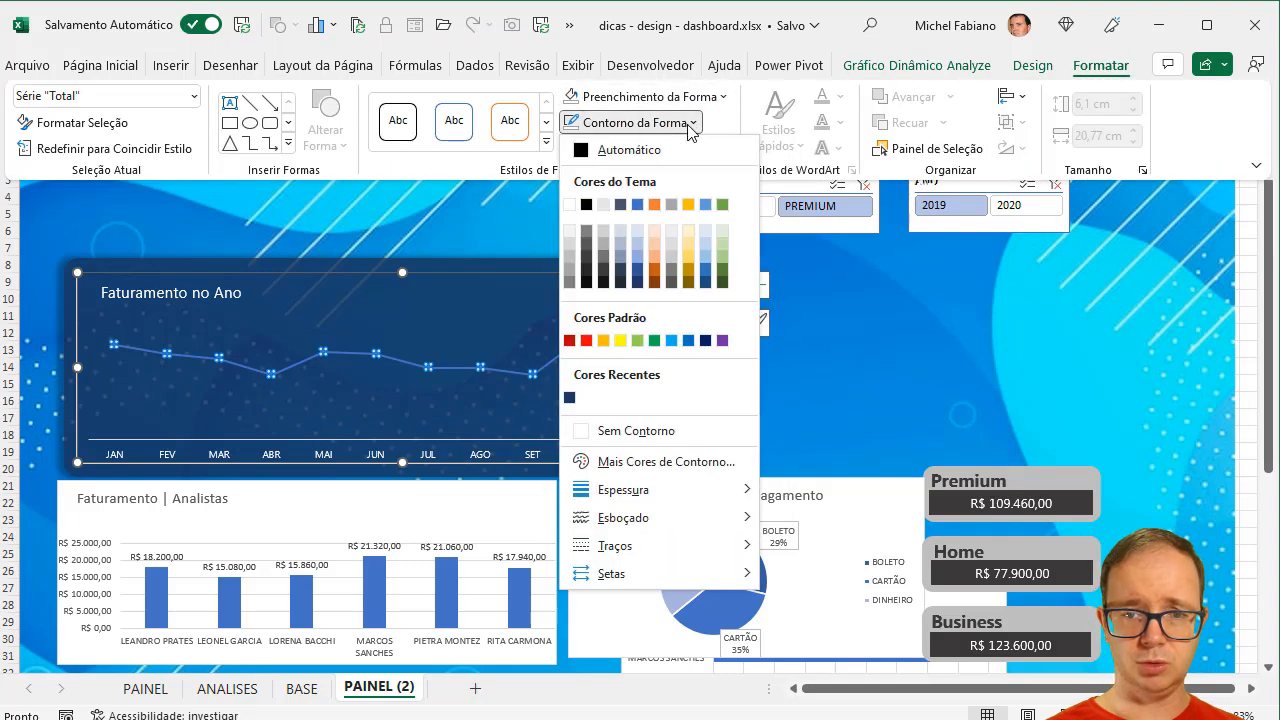
pyautogui.click(672, 341)
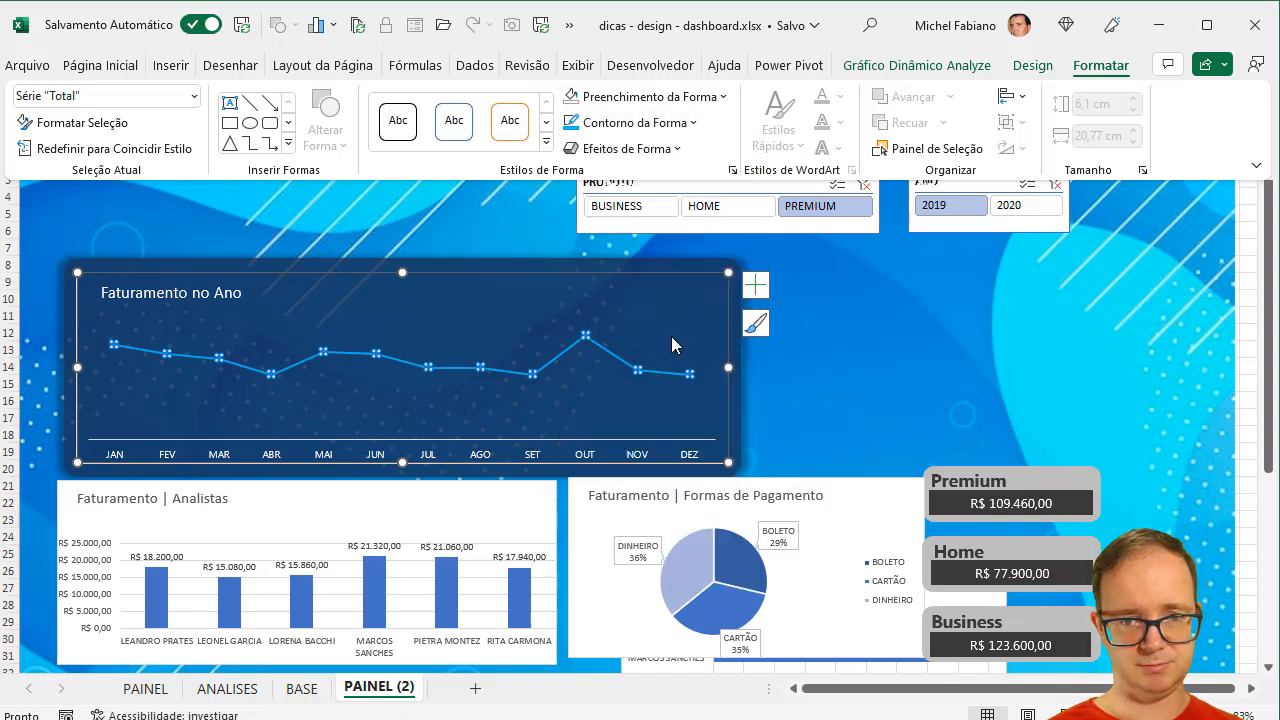
pyautogui.click(854, 389)
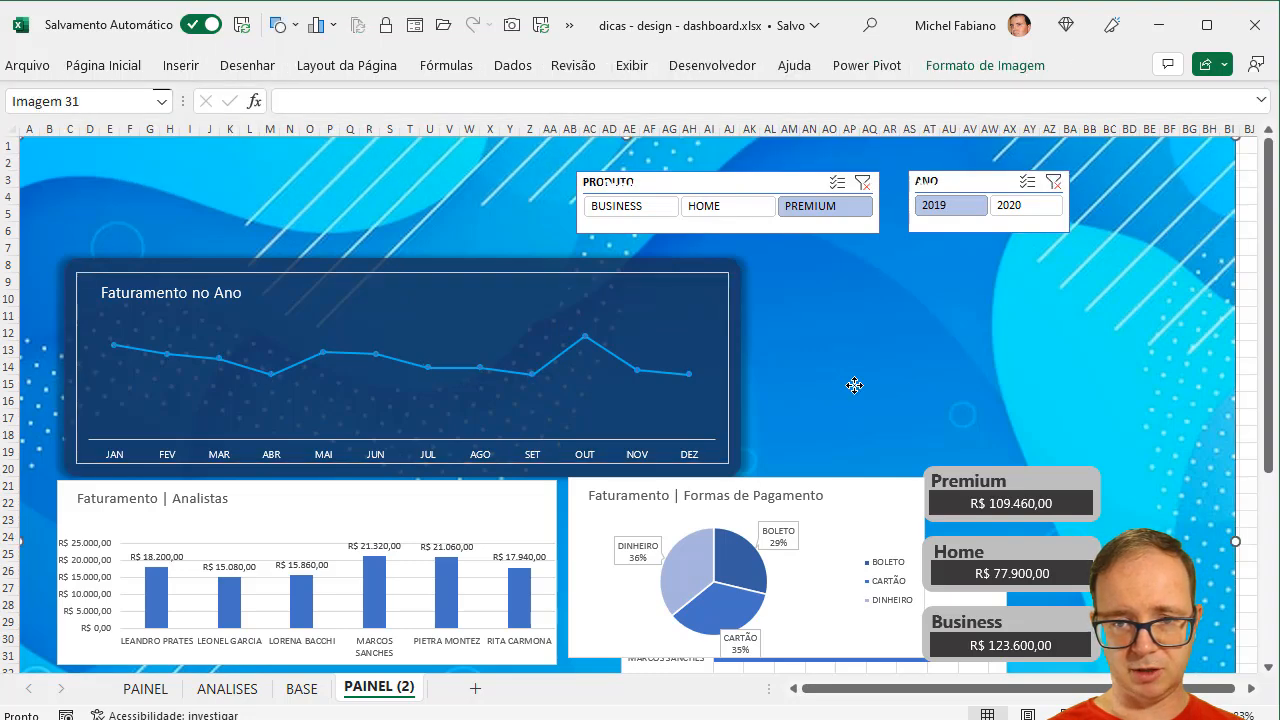
# Step: Fill the line series markers in the Faturamento no Ano chart with the standard light blue
pyautogui.click(677, 383)
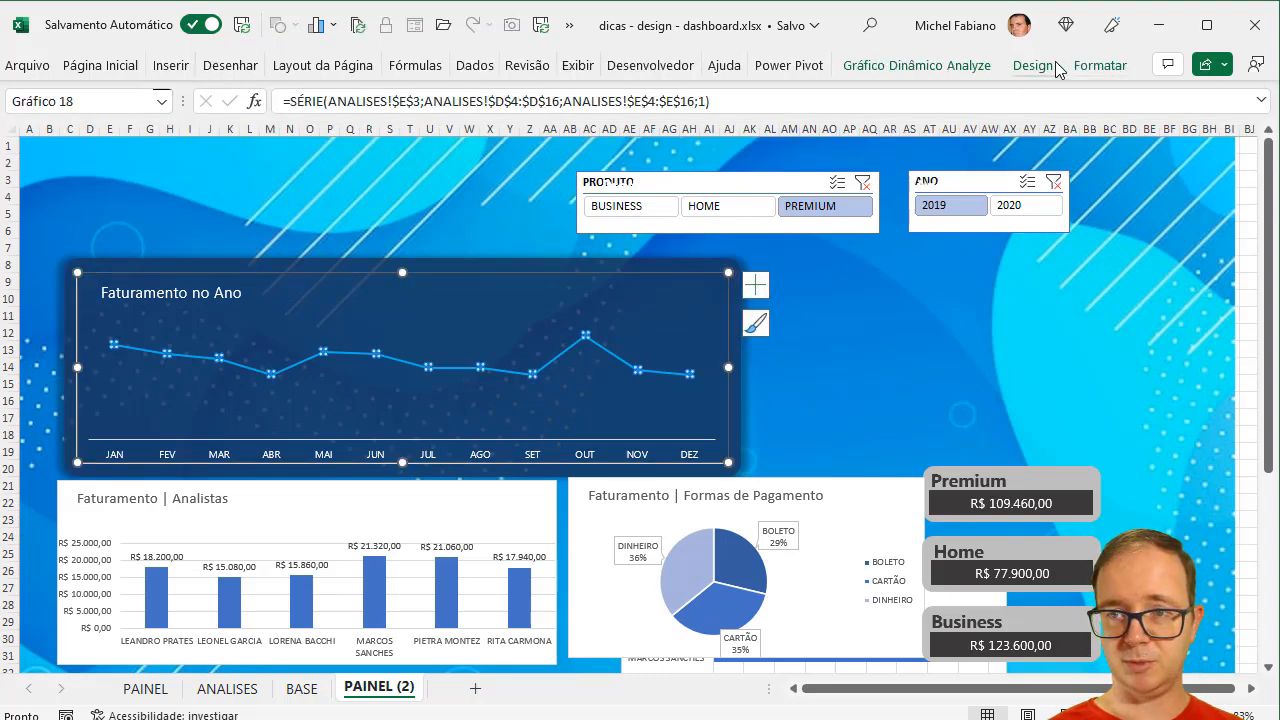
pyautogui.click(1099, 65)
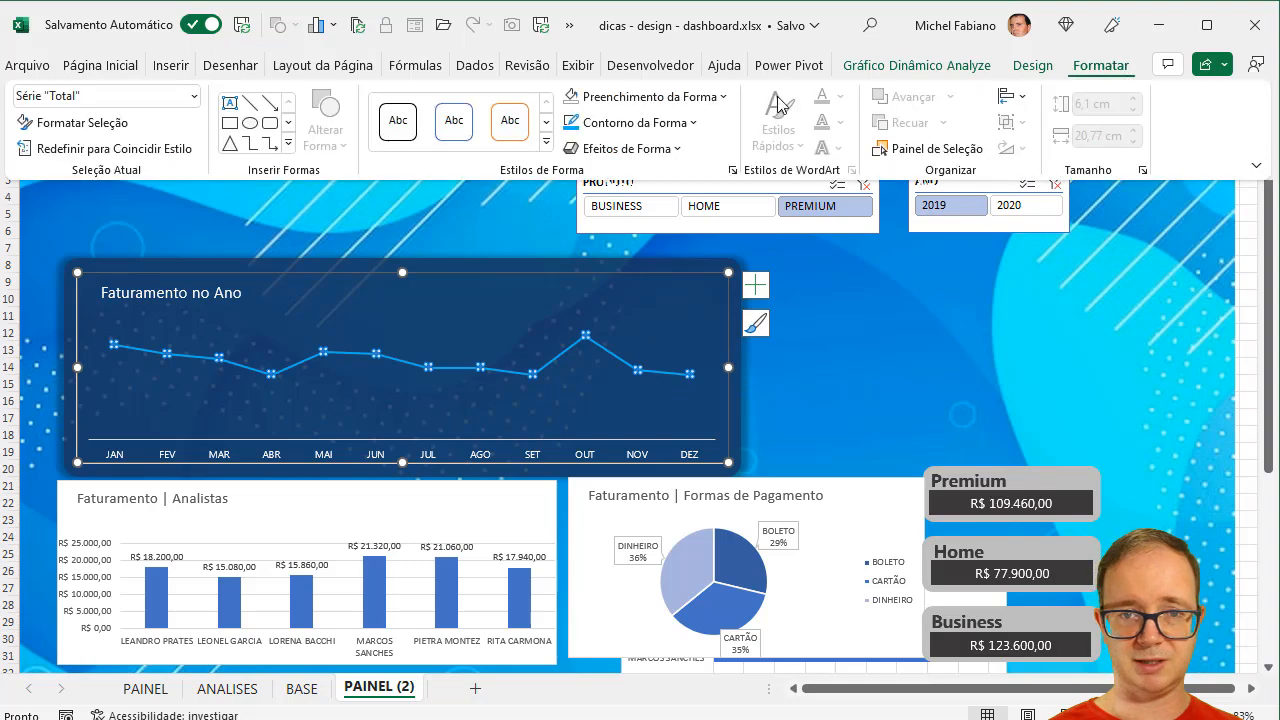
pyautogui.click(720, 99)
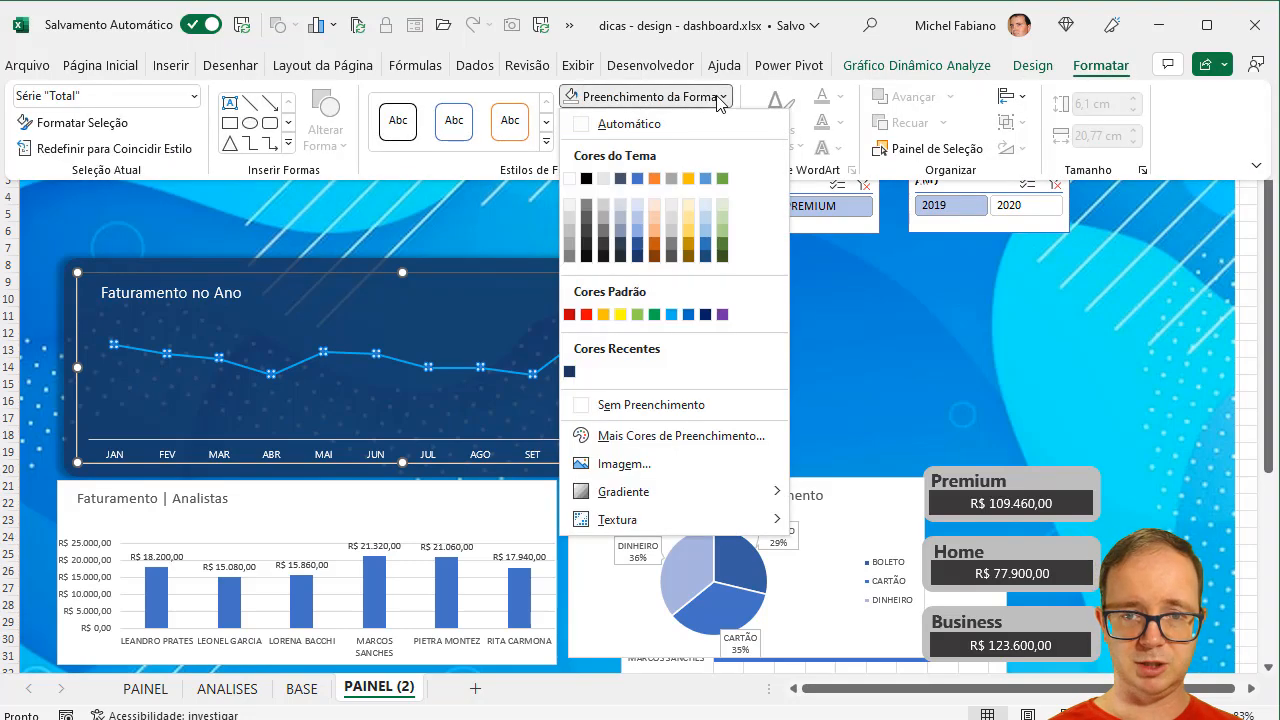
pyautogui.click(670, 315)
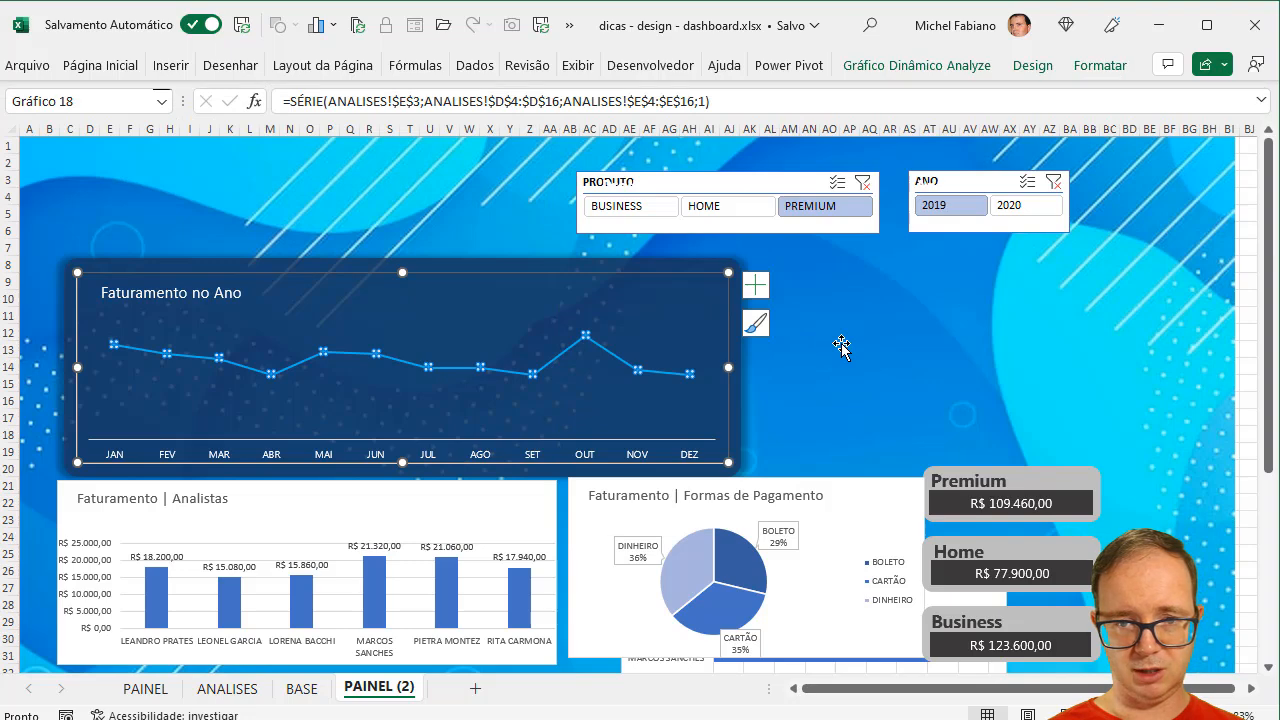
pyautogui.click(841, 343)
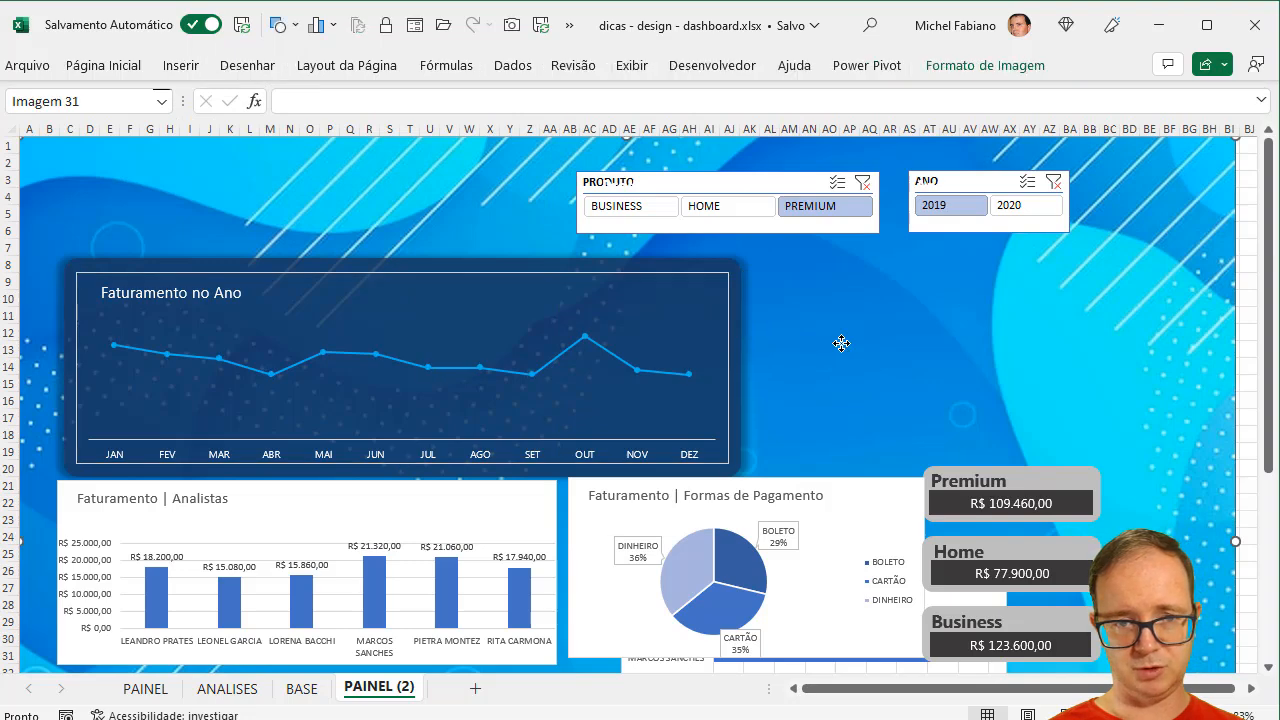
# Step: Remove the outline from the Faturamento no Ano chart area
pyautogui.click(727, 336)
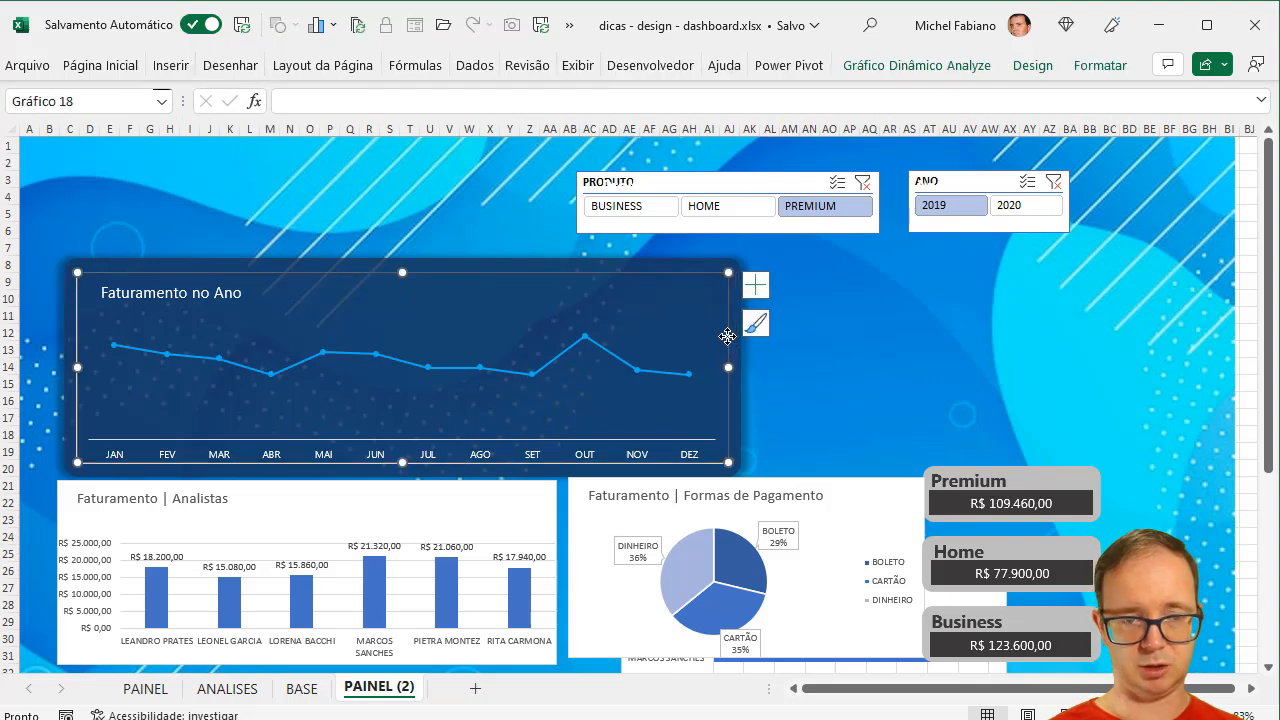
pyautogui.click(1101, 66)
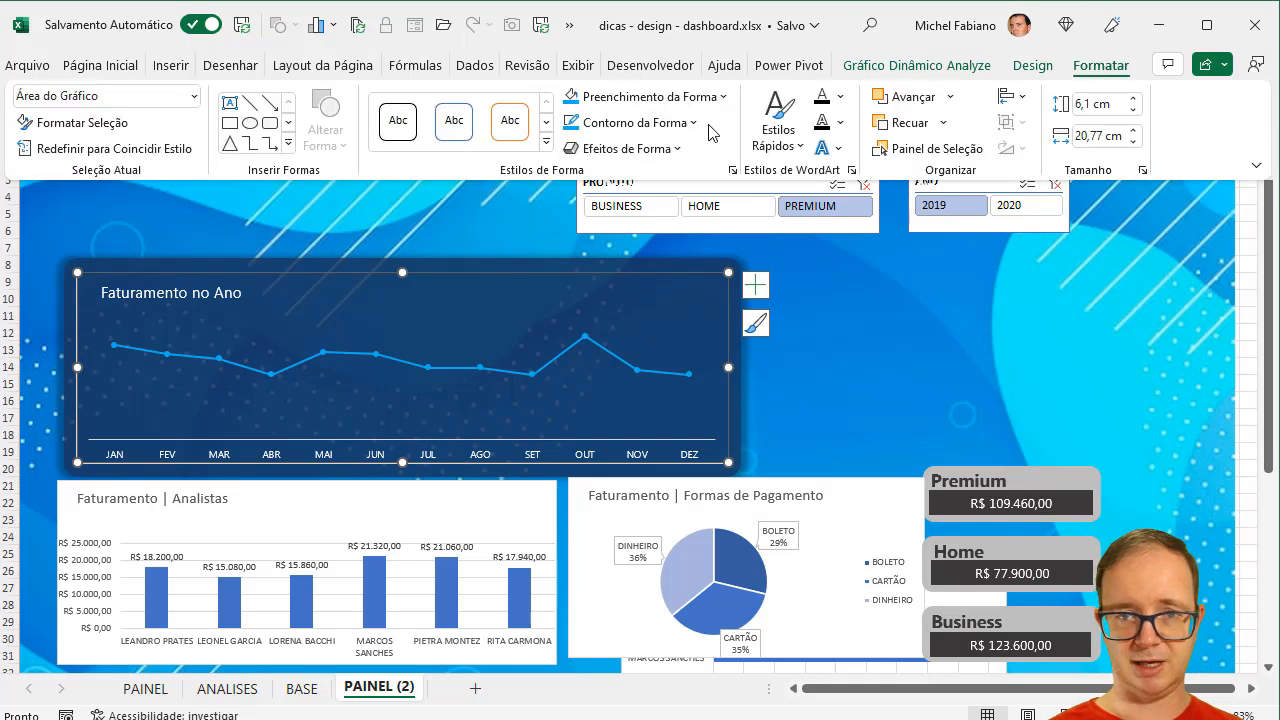
pyautogui.click(695, 122)
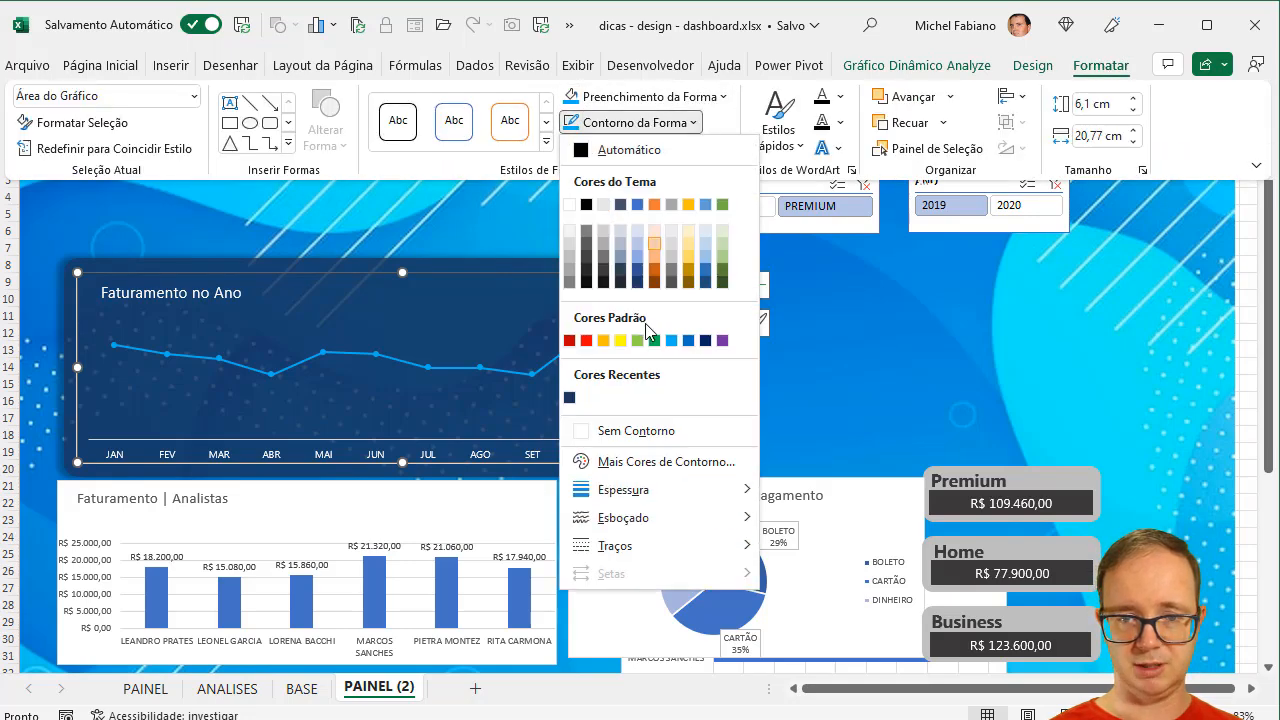
pyautogui.click(610, 430)
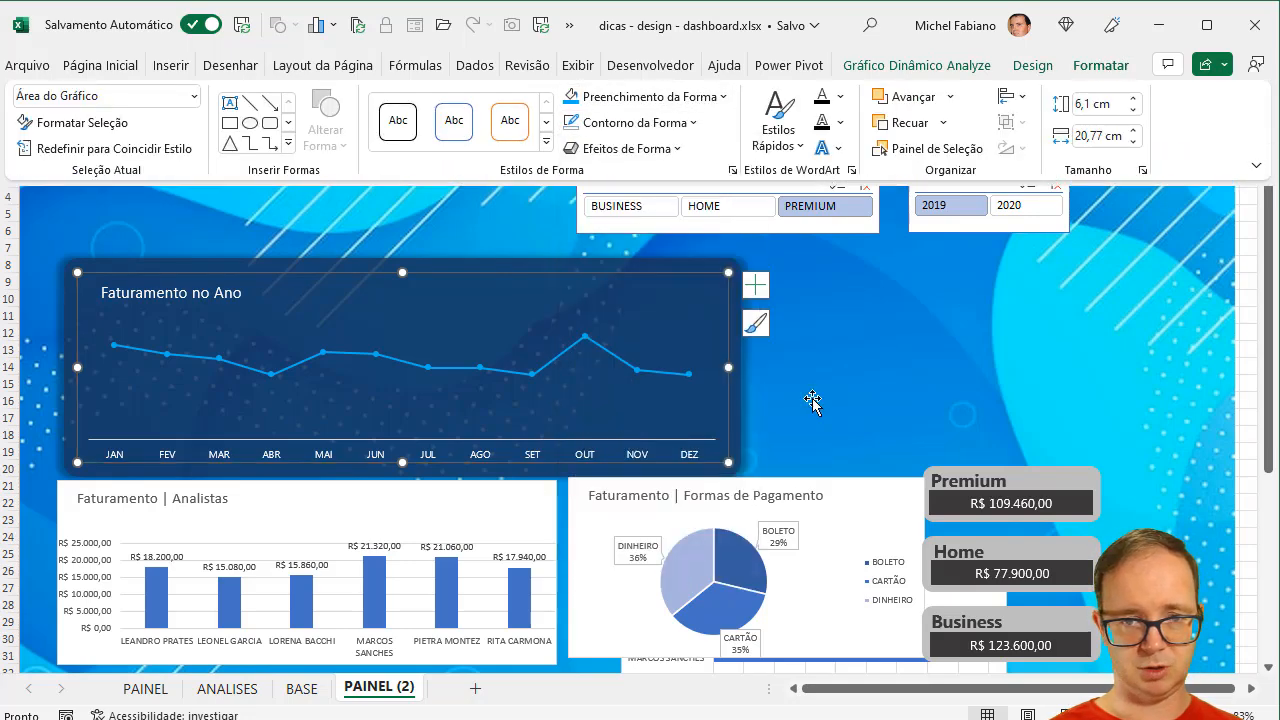
pyautogui.click(812, 398)
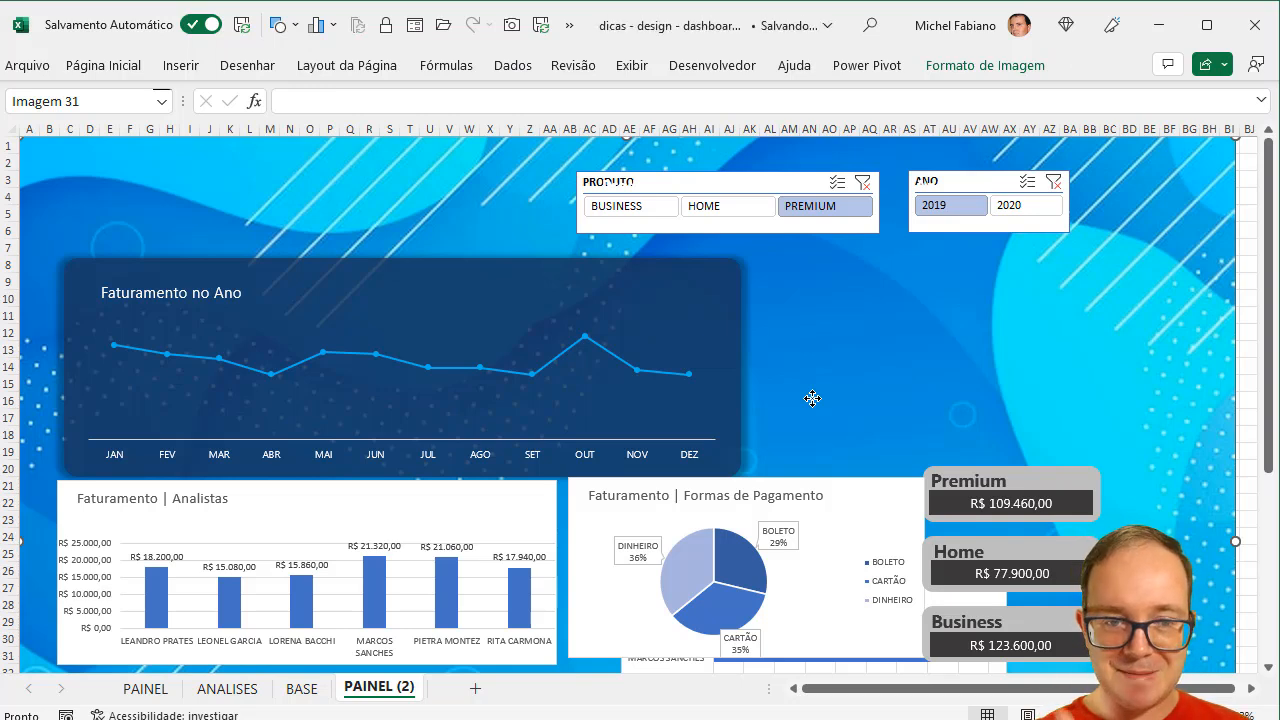
# Step: Duplicate the rounded rectangle behind the Faturamento no Ano chart beside it and narrow the copy to about 14.55 cm wide
pyautogui.click(690, 271)
pyautogui.click(693, 261)
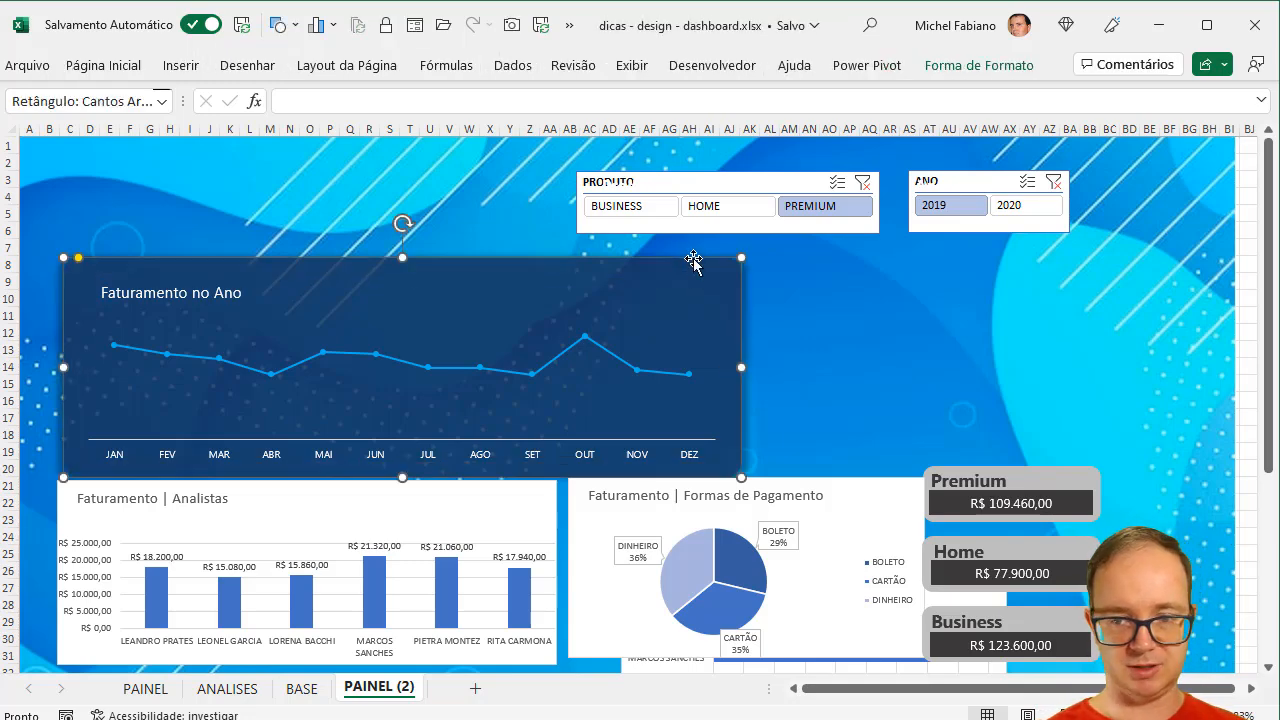
pyautogui.moveTo(666, 283); pyautogui.dragTo(1120, 270)
pyautogui.moveTo(530, 368); pyautogui.dragTo(752, 378)
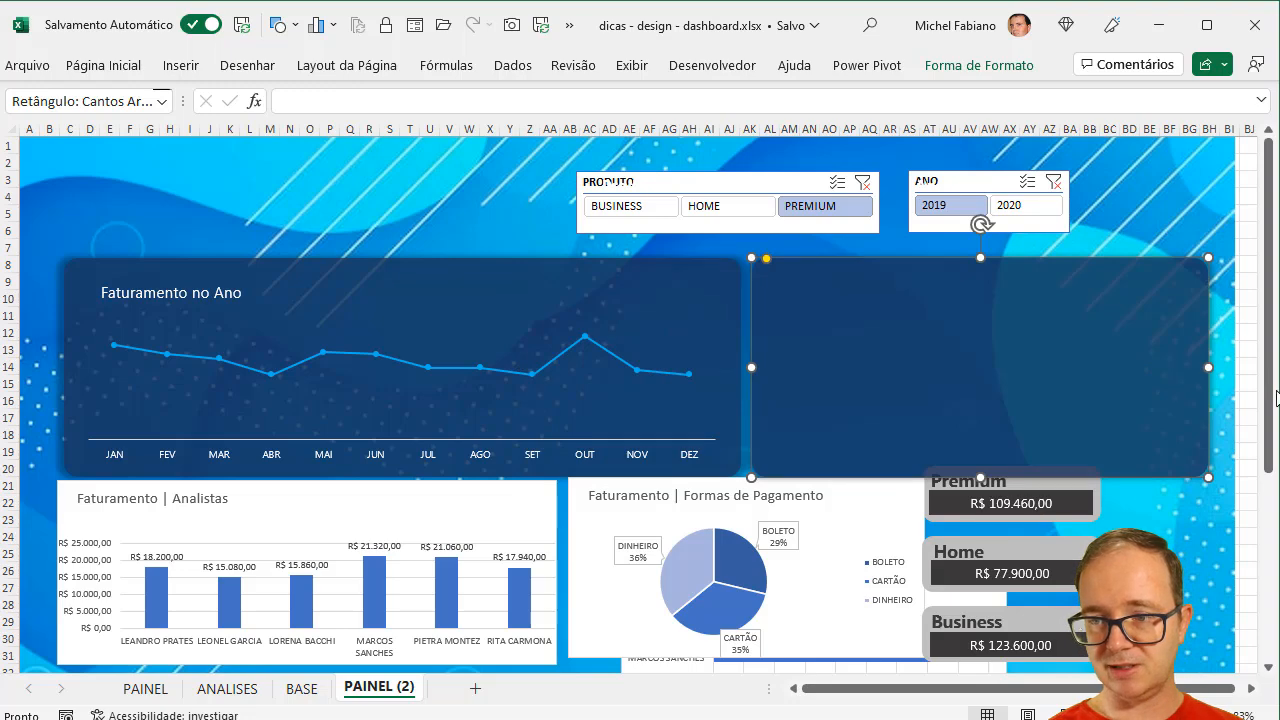
# Step: Move the Quantidade de Vendas | Analista chart onto the second rounded rectangle and resize it to about 6.18 by 13.42 cm
pyautogui.moveTo(1272, 402); pyautogui.dragTo(1272, 469)
pyautogui.moveTo(997, 657); pyautogui.dragTo(1130, 358)
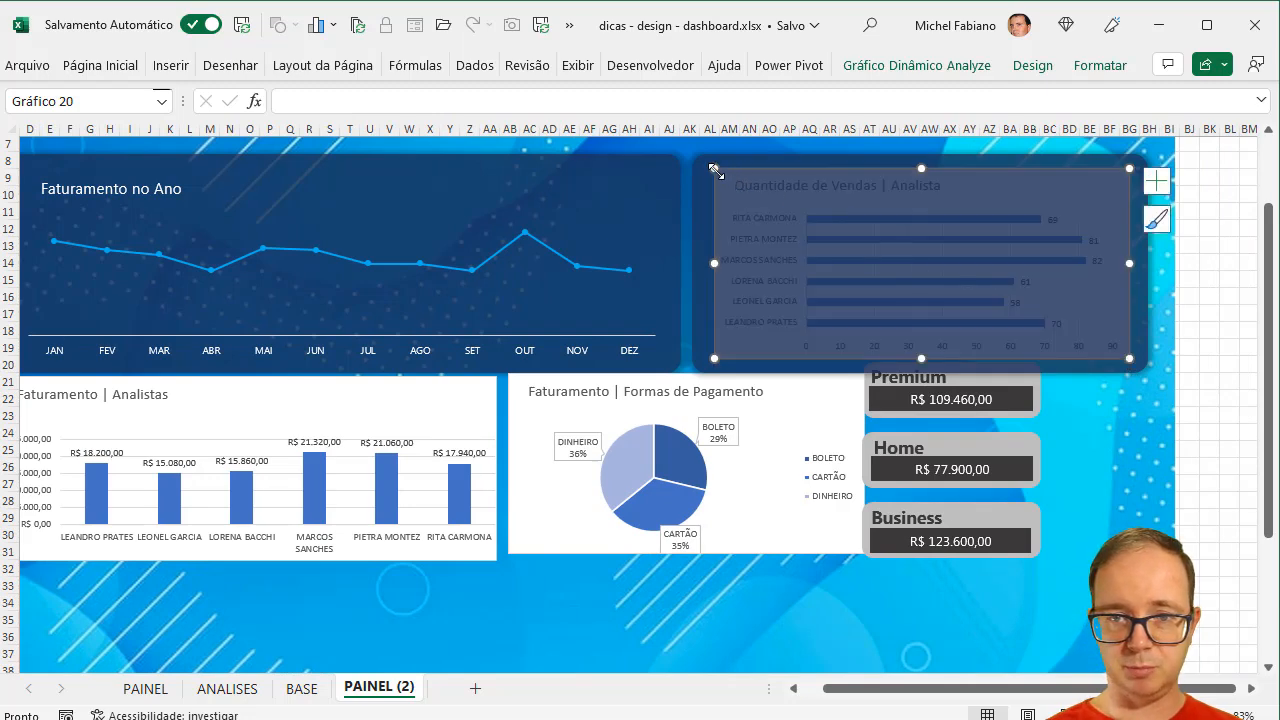
pyautogui.moveTo(716, 170); pyautogui.dragTo(710, 165)
pyautogui.moveTo(1270, 242); pyautogui.dragTo(1255, 165)
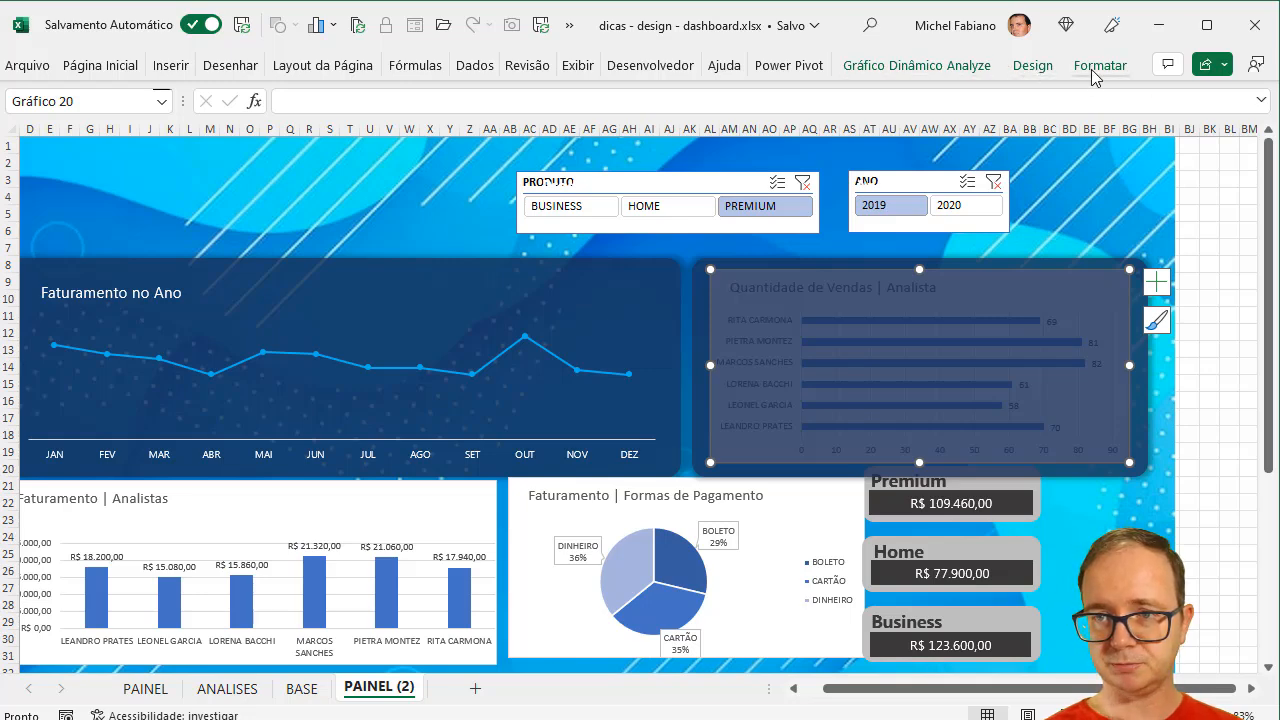
# Step: Try to send the Quantidade de Vendas | Analista chart to the back
pyautogui.click(1046, 72)
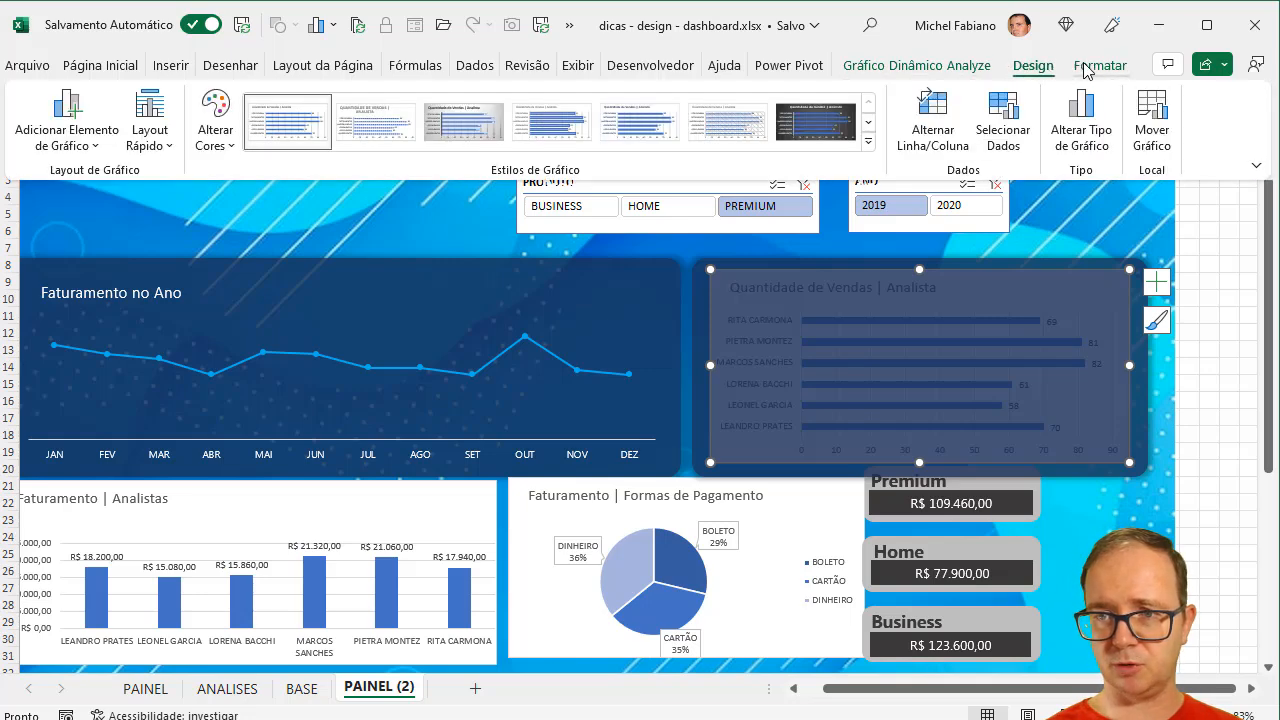
pyautogui.click(1087, 68)
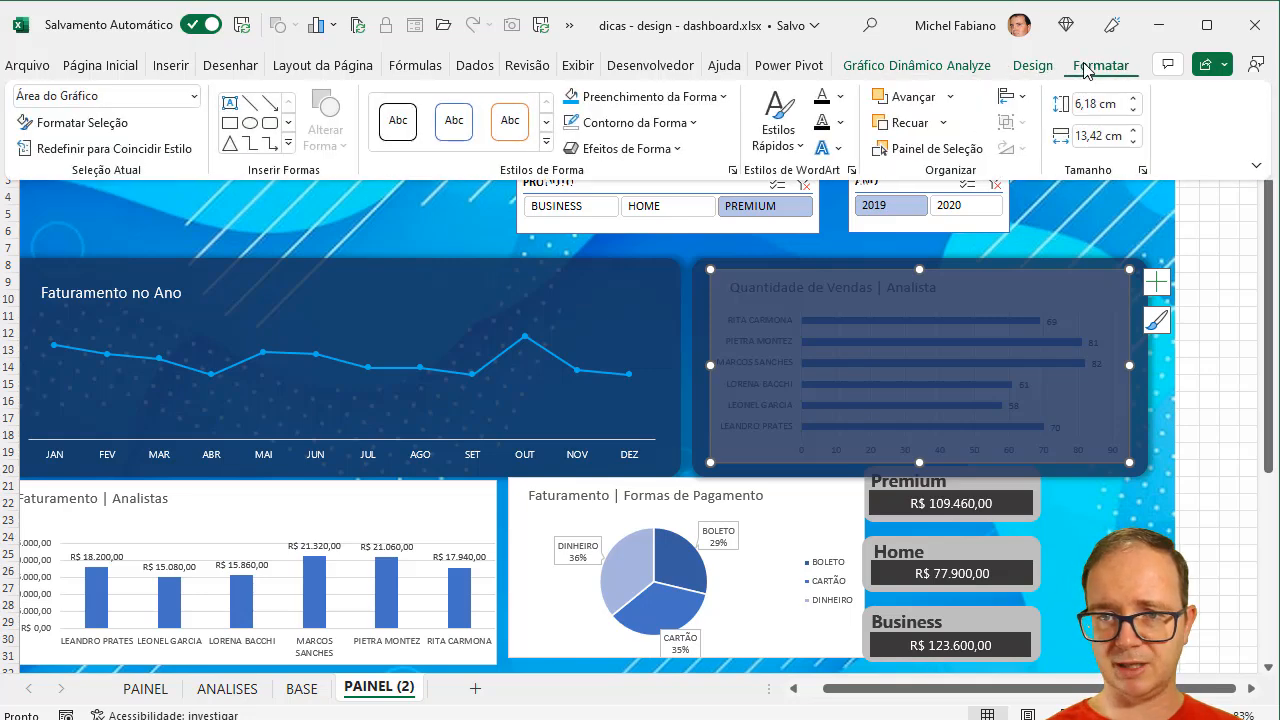
pyautogui.click(943, 123)
pyautogui.click(958, 184)
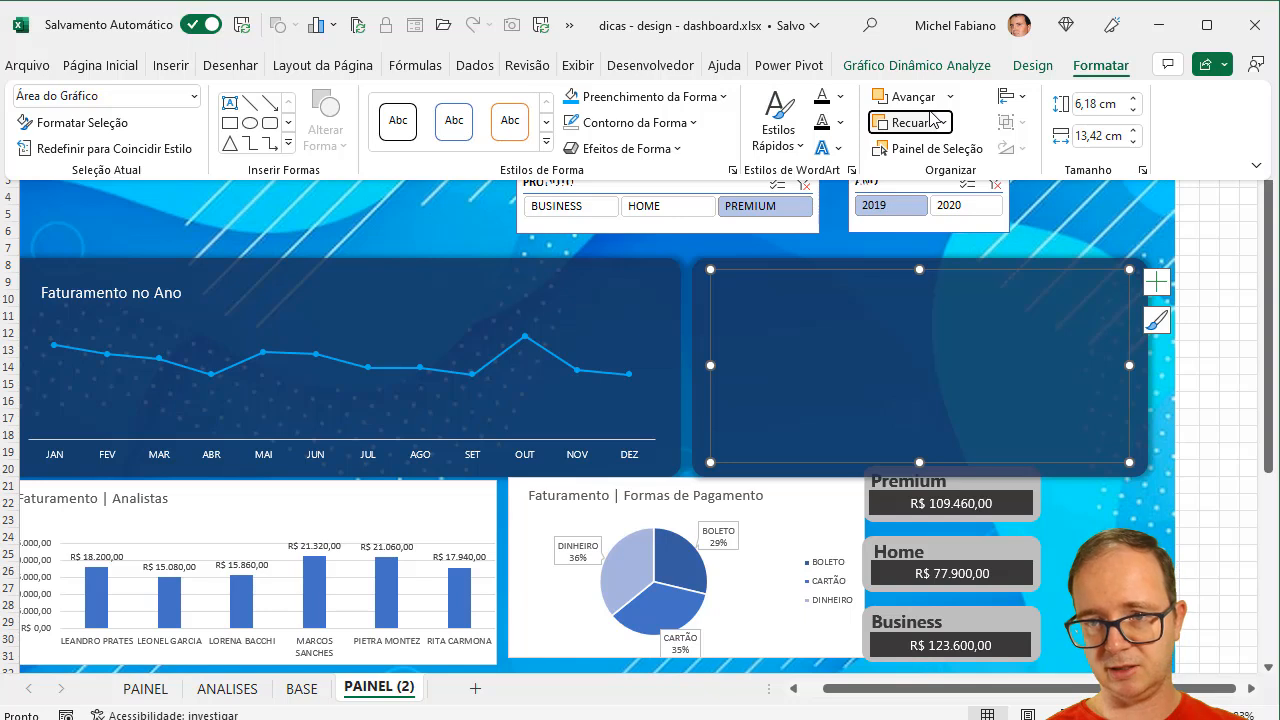
pyautogui.hotkey('ctrl', 'F1')
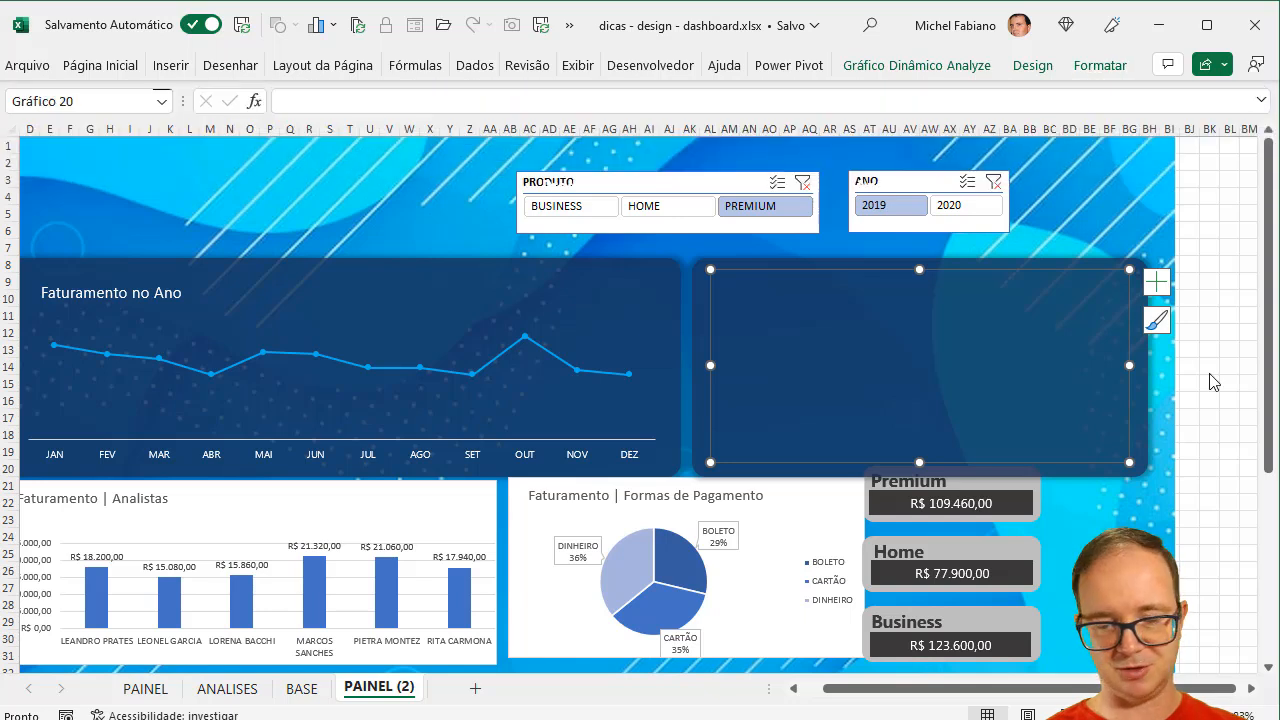
# Step: Send the second rounded rectangle to the back and bring it forward one level, above the background picture
pyautogui.click(982, 260)
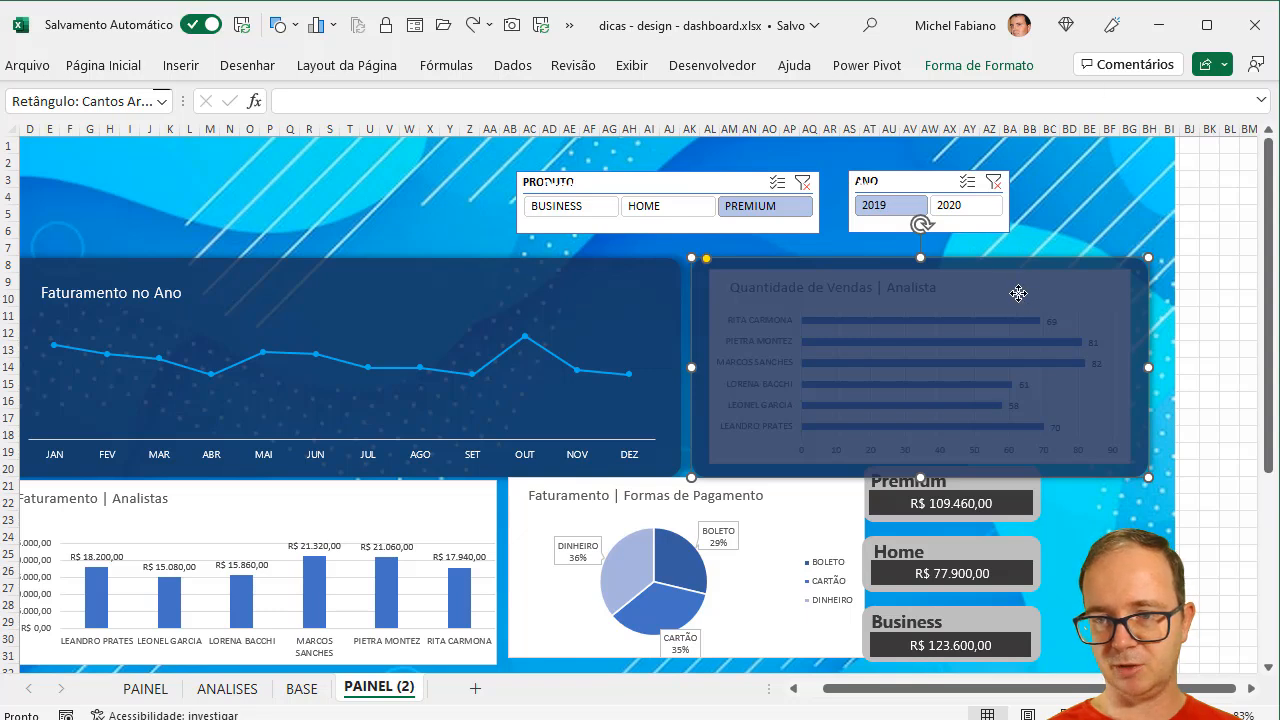
pyautogui.click(1015, 66)
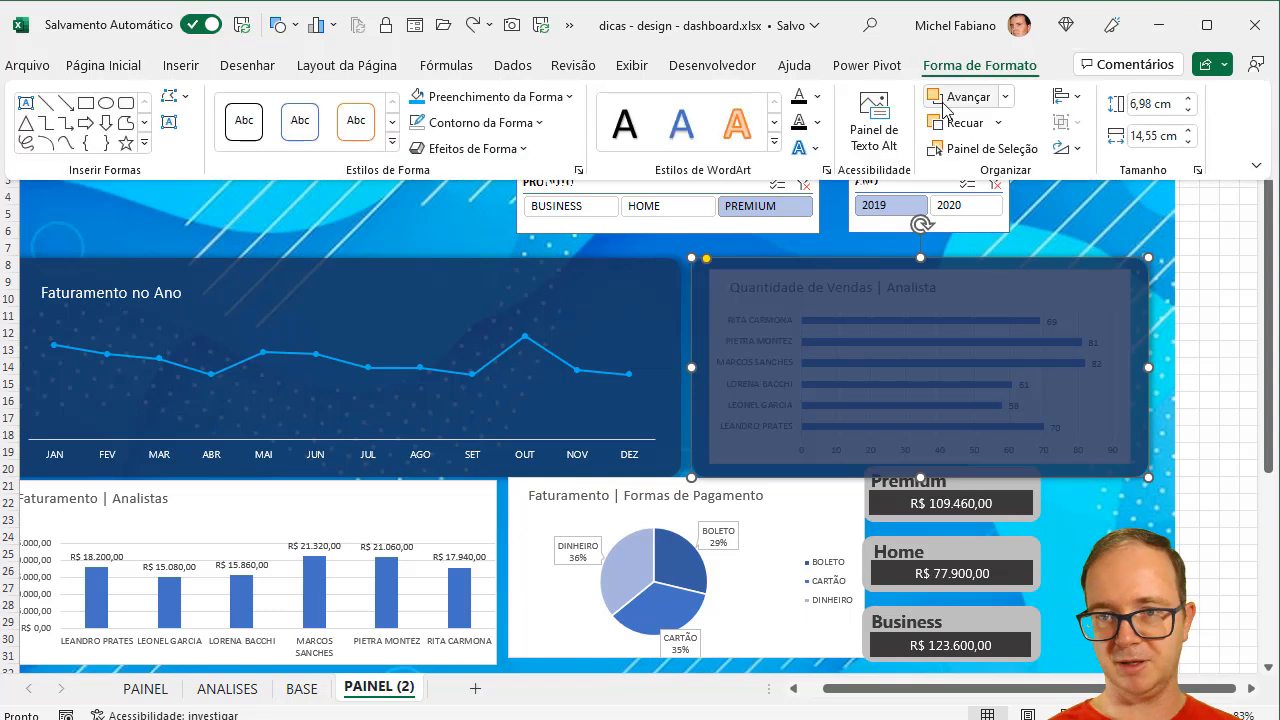
pyautogui.click(998, 122)
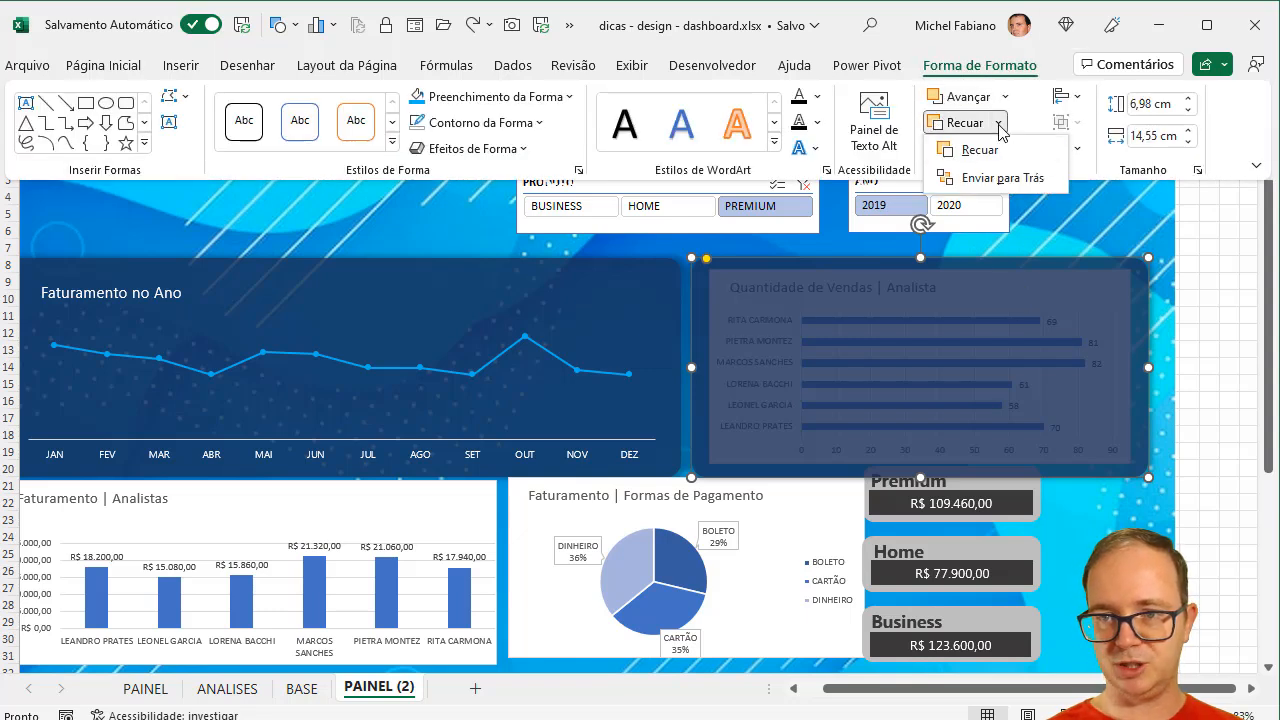
pyautogui.click(995, 180)
pyautogui.click(981, 103)
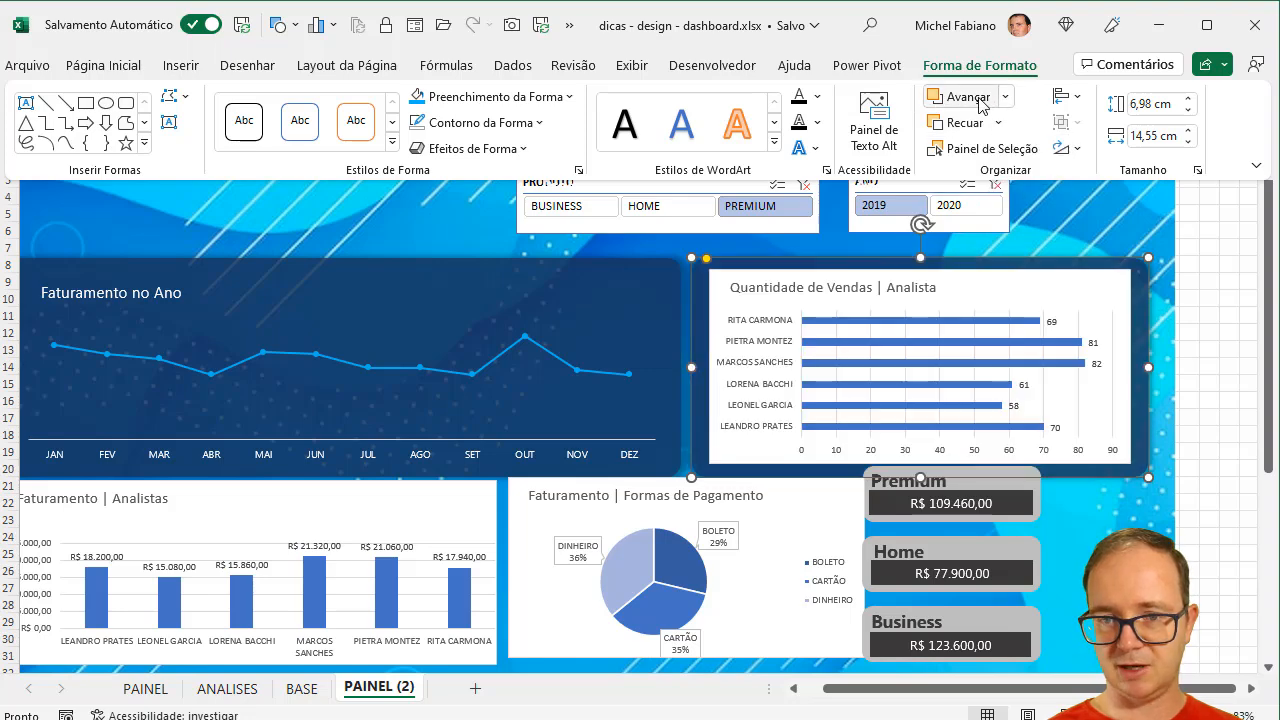
# Step: Set the Quantidade de Vendas | Analista chart area to no fill
pyautogui.click(1117, 290)
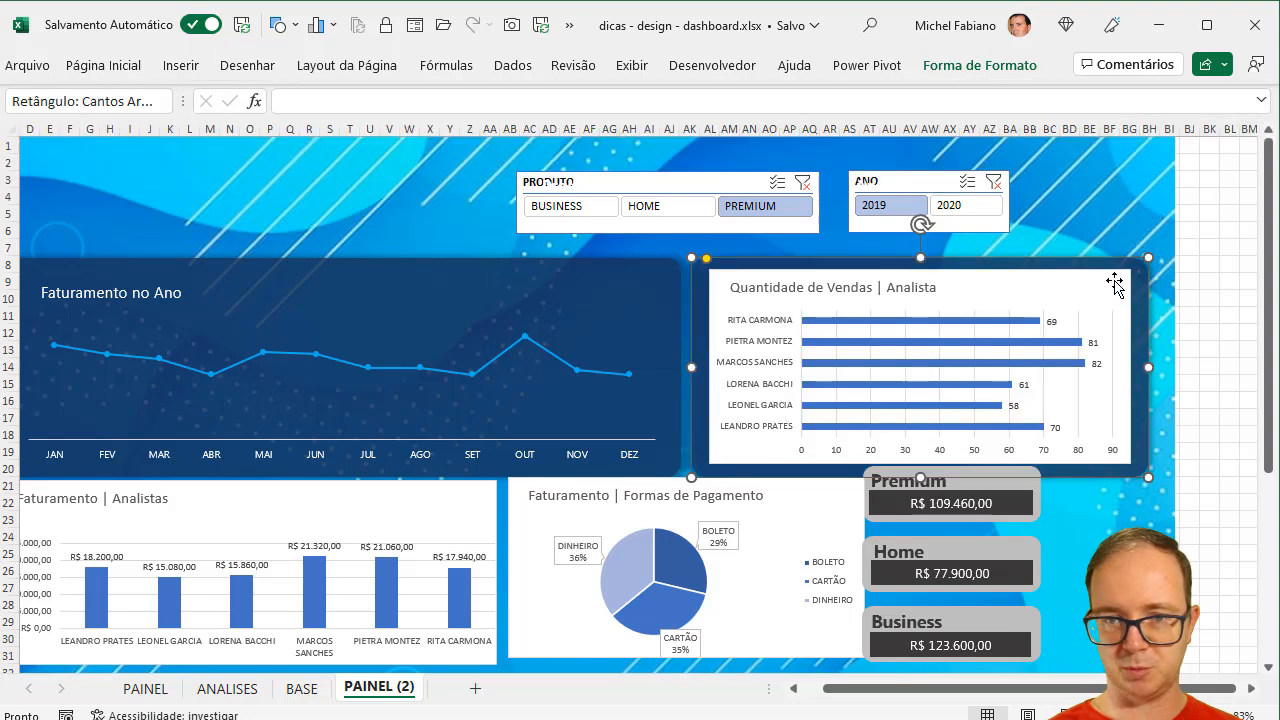
pyautogui.click(1113, 270)
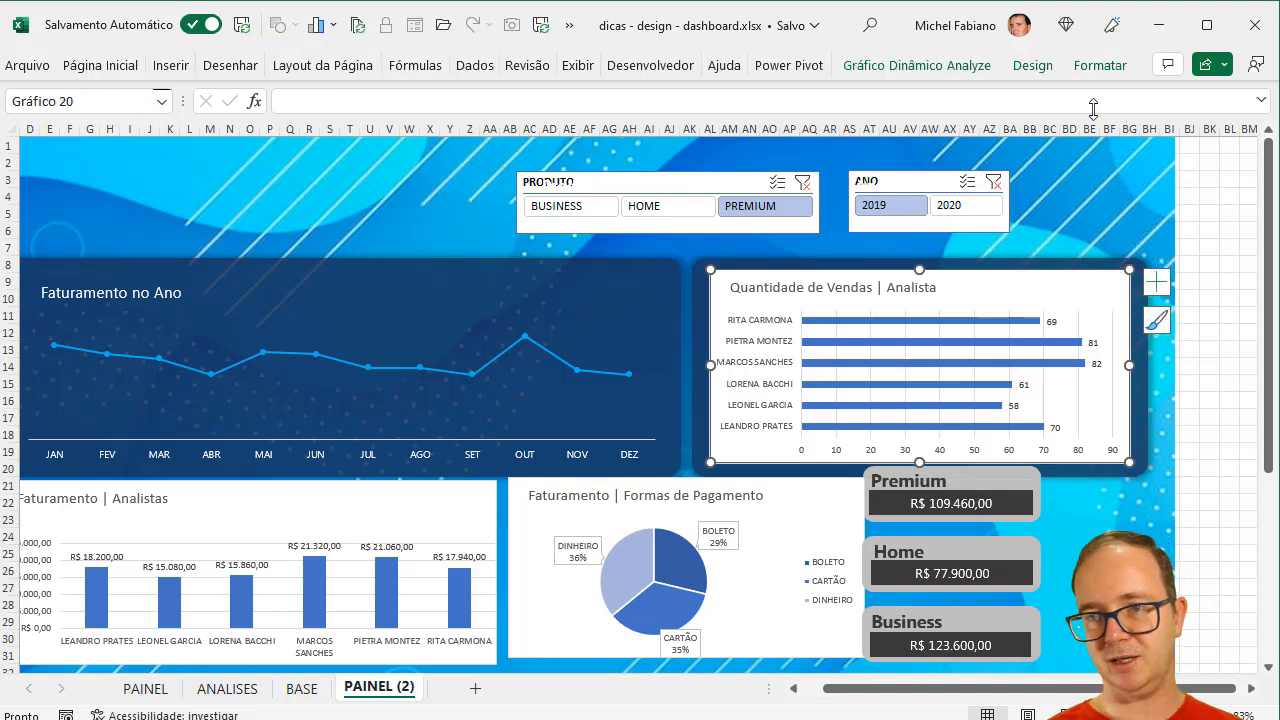
pyautogui.click(1095, 68)
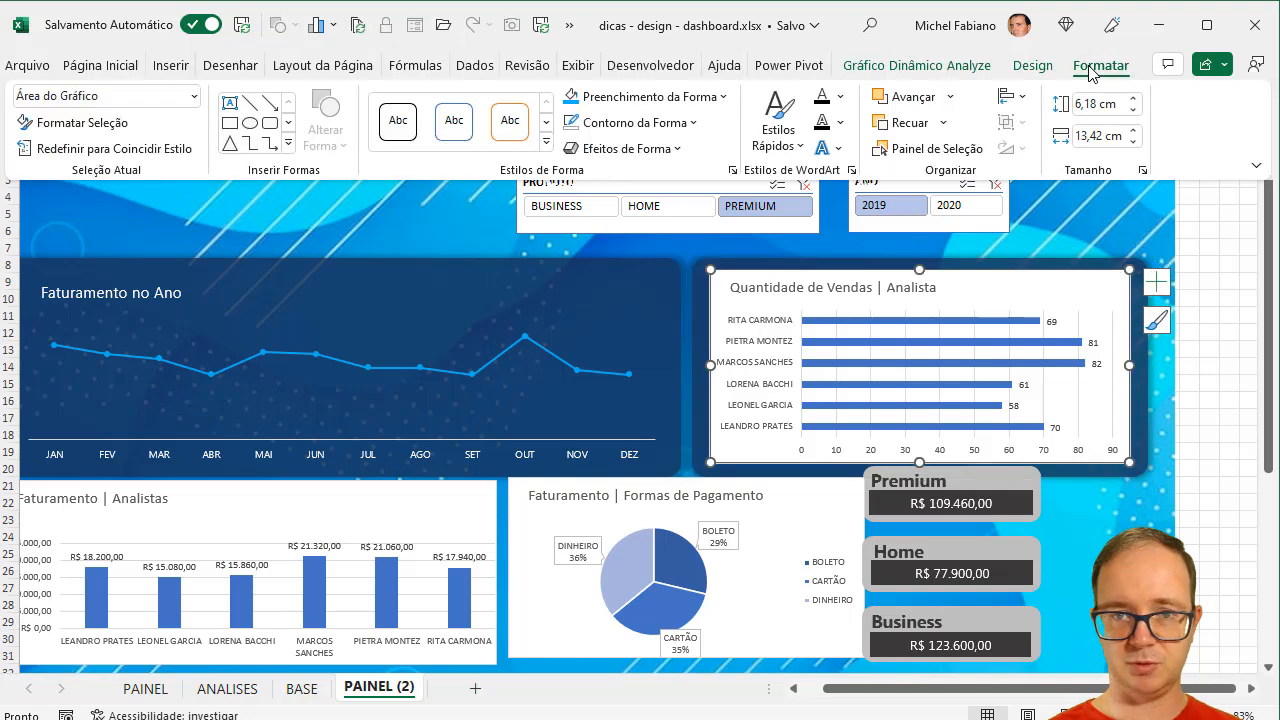
pyautogui.click(700, 96)
pyautogui.click(614, 410)
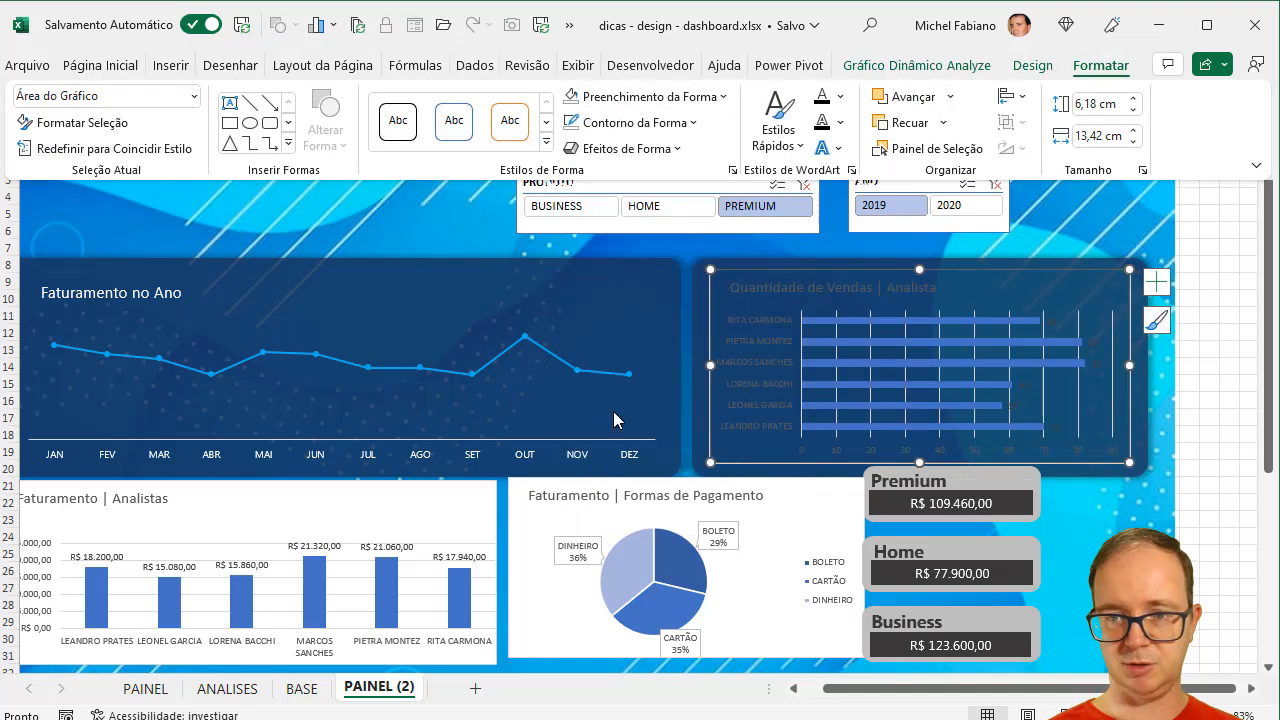
# Step: Set all text in the Quantidade de Vendas | Analista chart to Segoe UI and colour it white
pyautogui.click(100, 65)
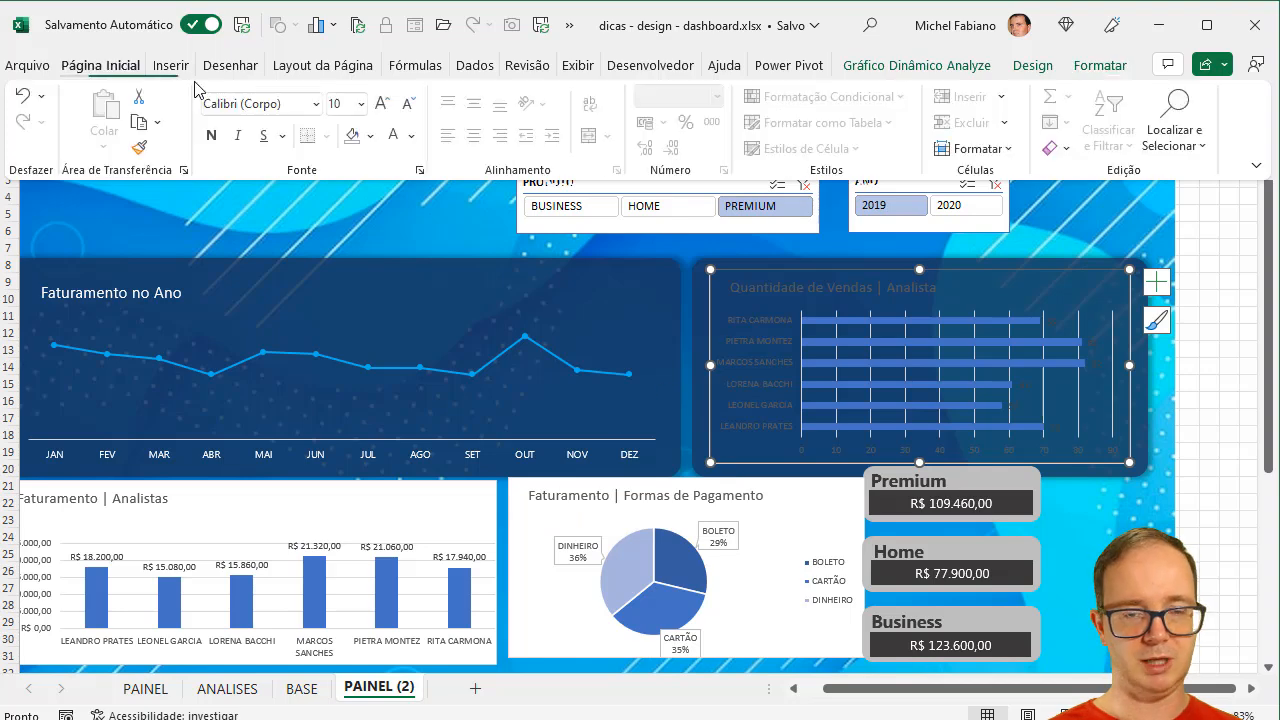
pyautogui.click(271, 102)
pyautogui.write('Segoe UI')
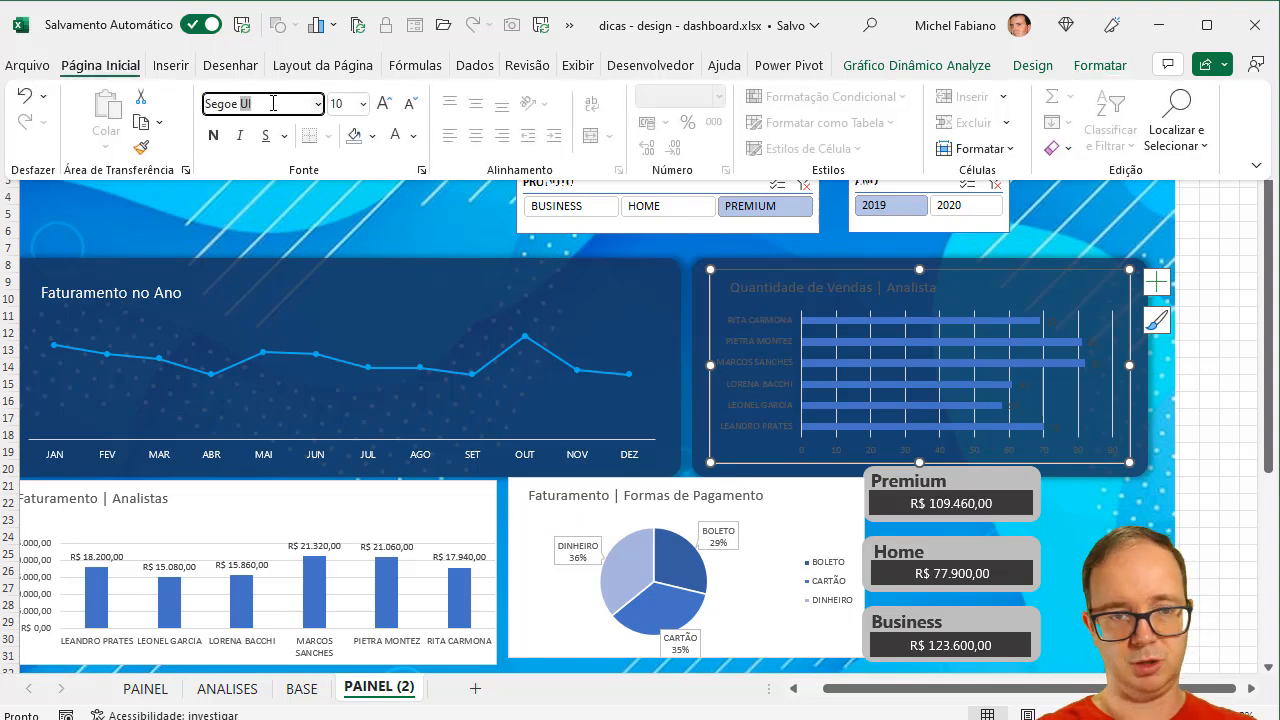
pyautogui.press('Return')
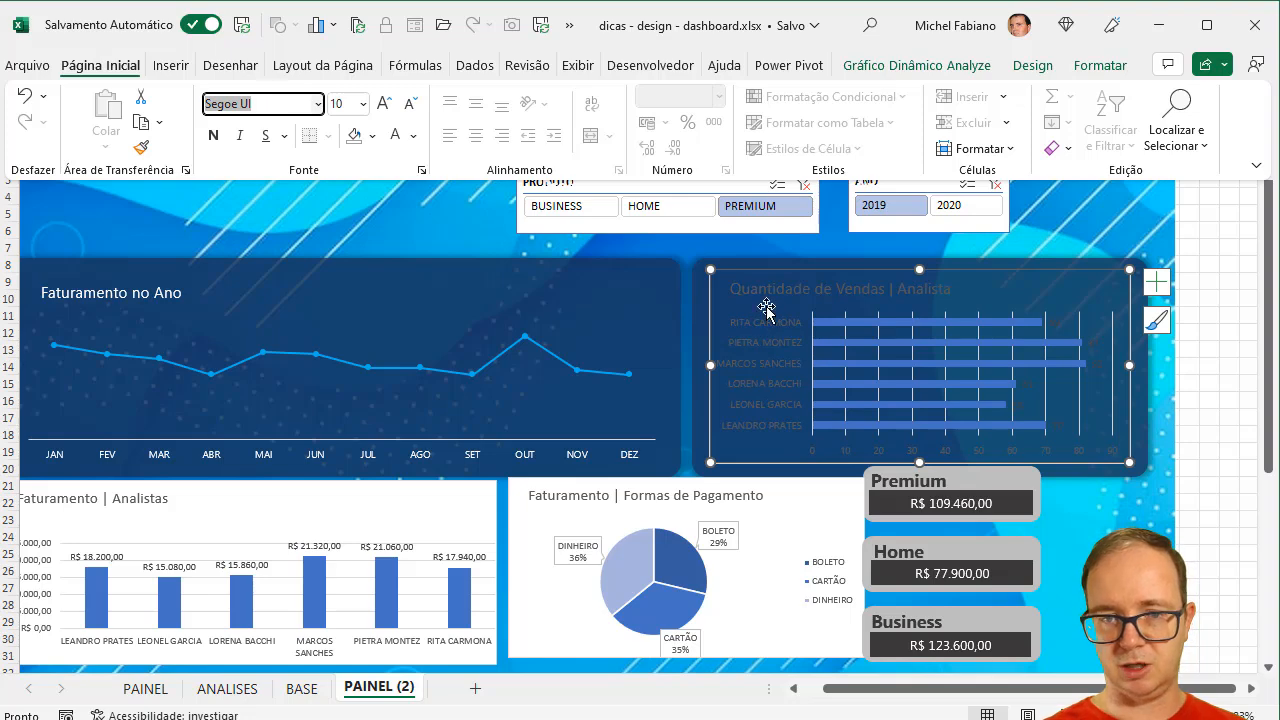
pyautogui.click(926, 323)
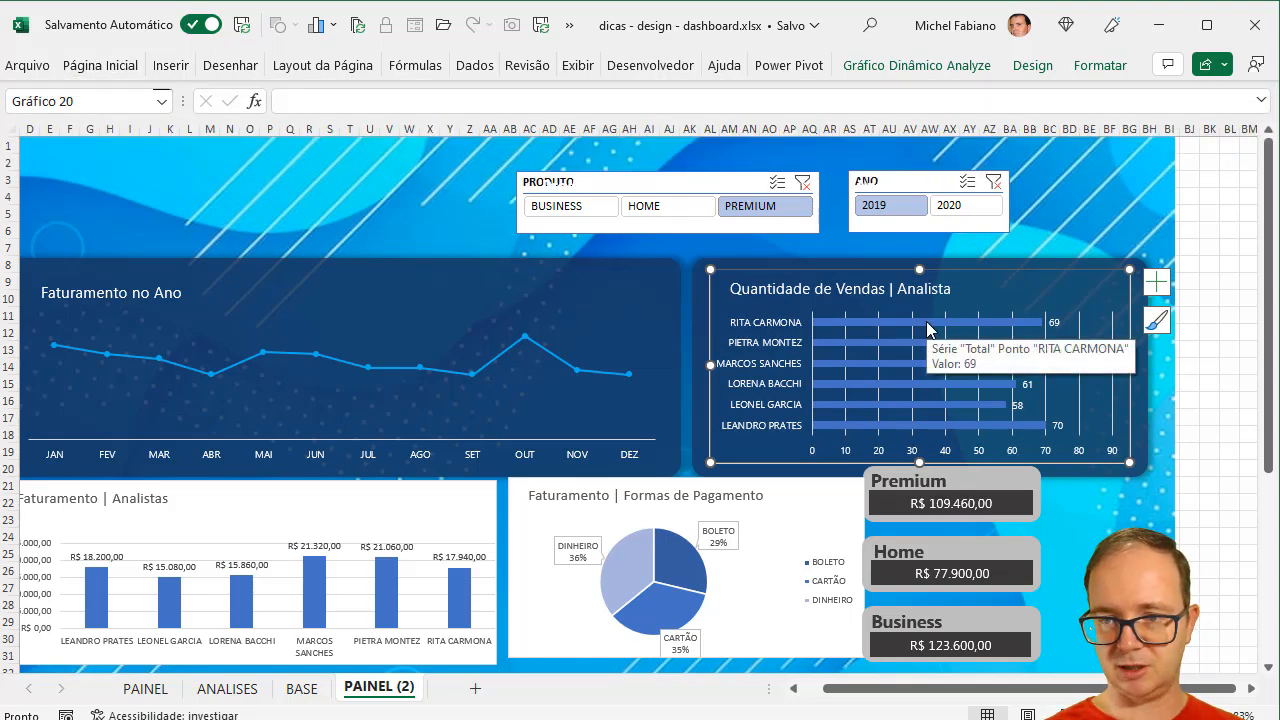
# Step: Give the bars of the Quantidade de Vendas | Analista chart a light blue fill and a light blue outline
pyautogui.click(927, 328)
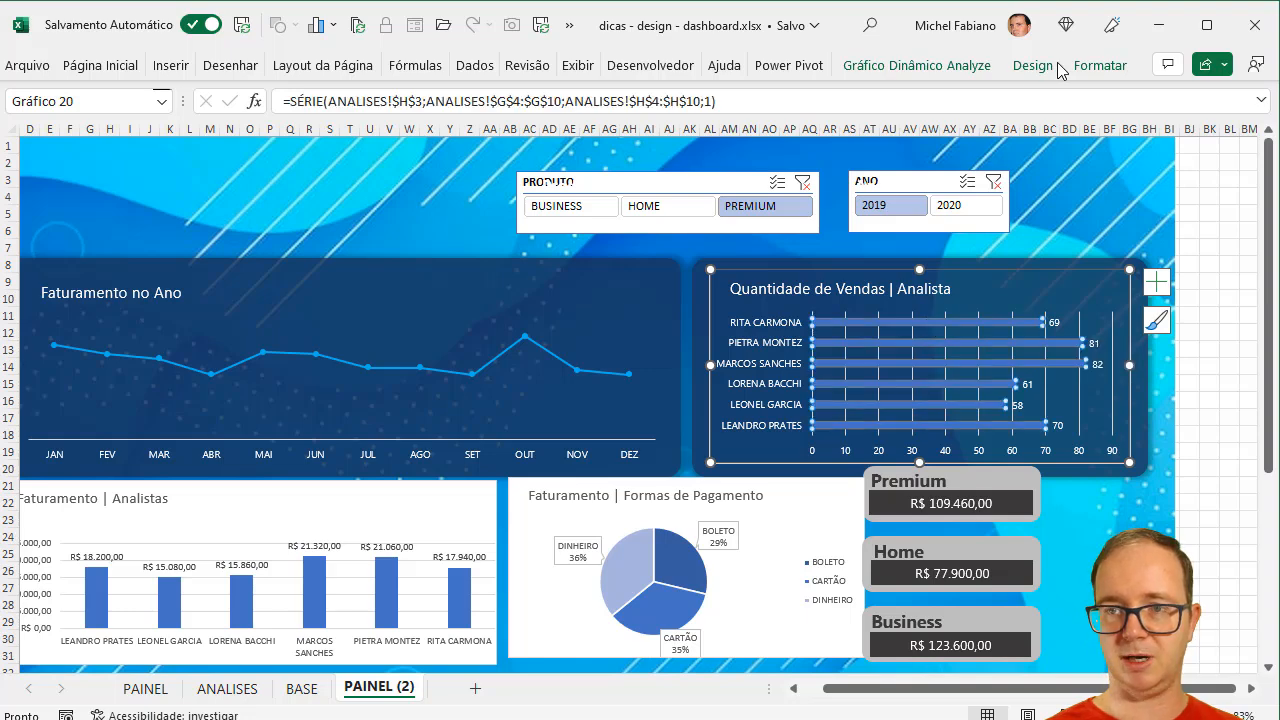
pyautogui.click(1093, 66)
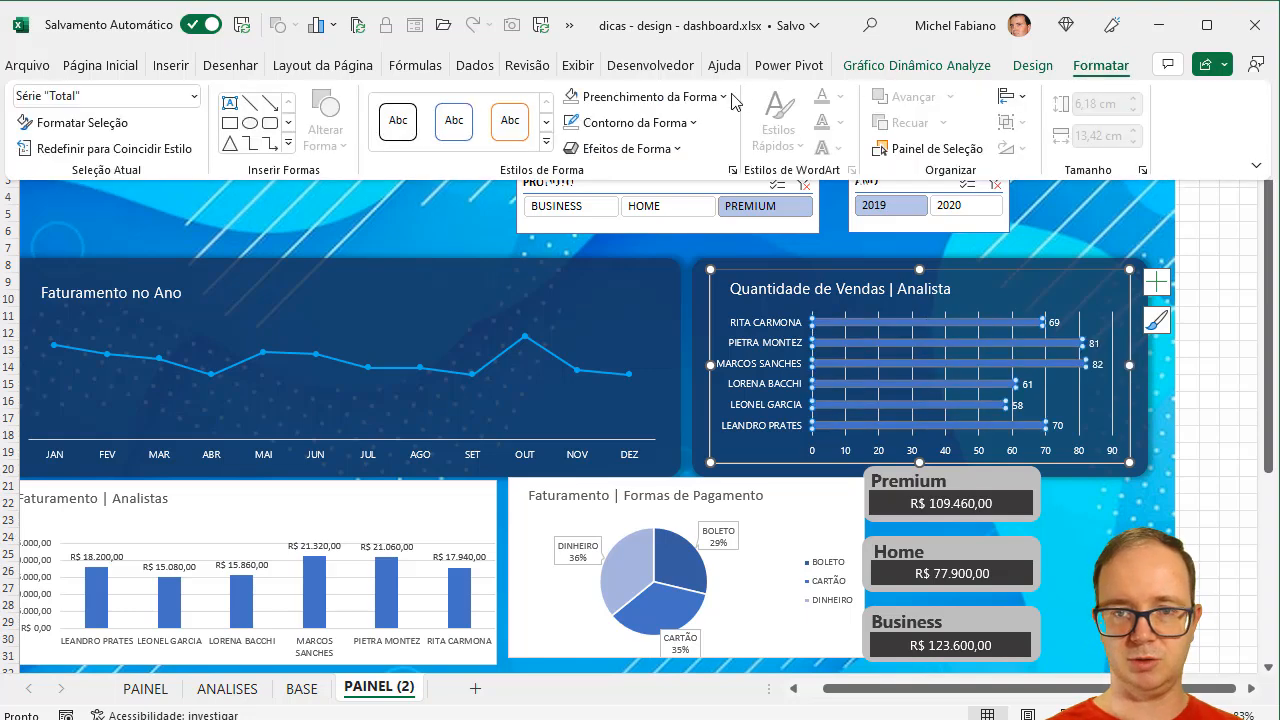
pyautogui.click(722, 96)
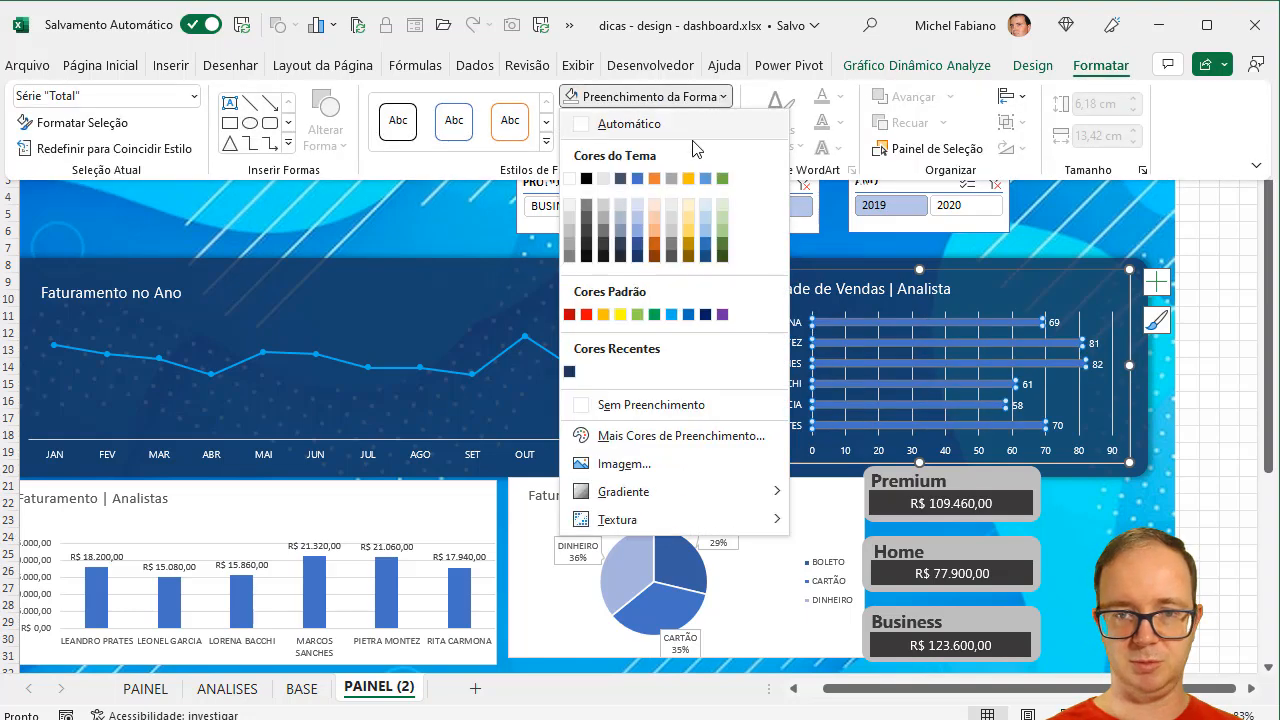
pyautogui.click(670, 315)
pyautogui.click(675, 122)
pyautogui.click(673, 339)
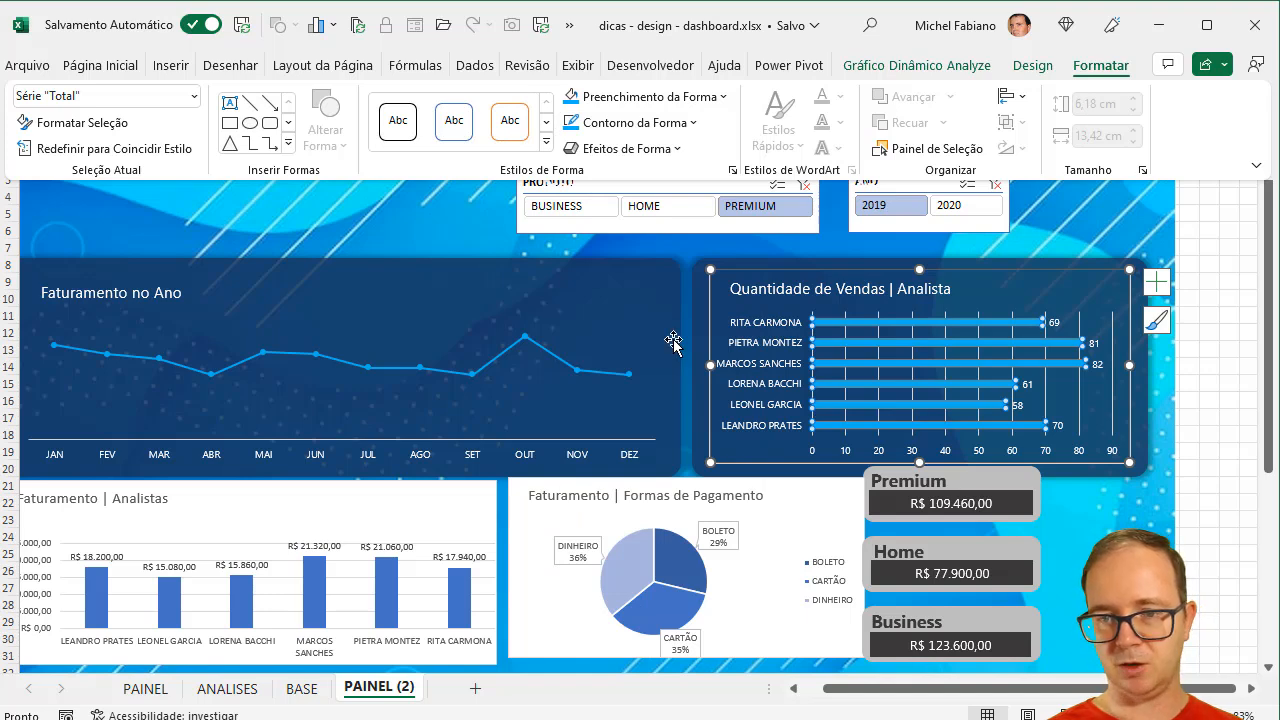
# Step: Delete the vertical gridlines from the Quantidade de Vendas | Analista chart
pyautogui.click(845, 331)
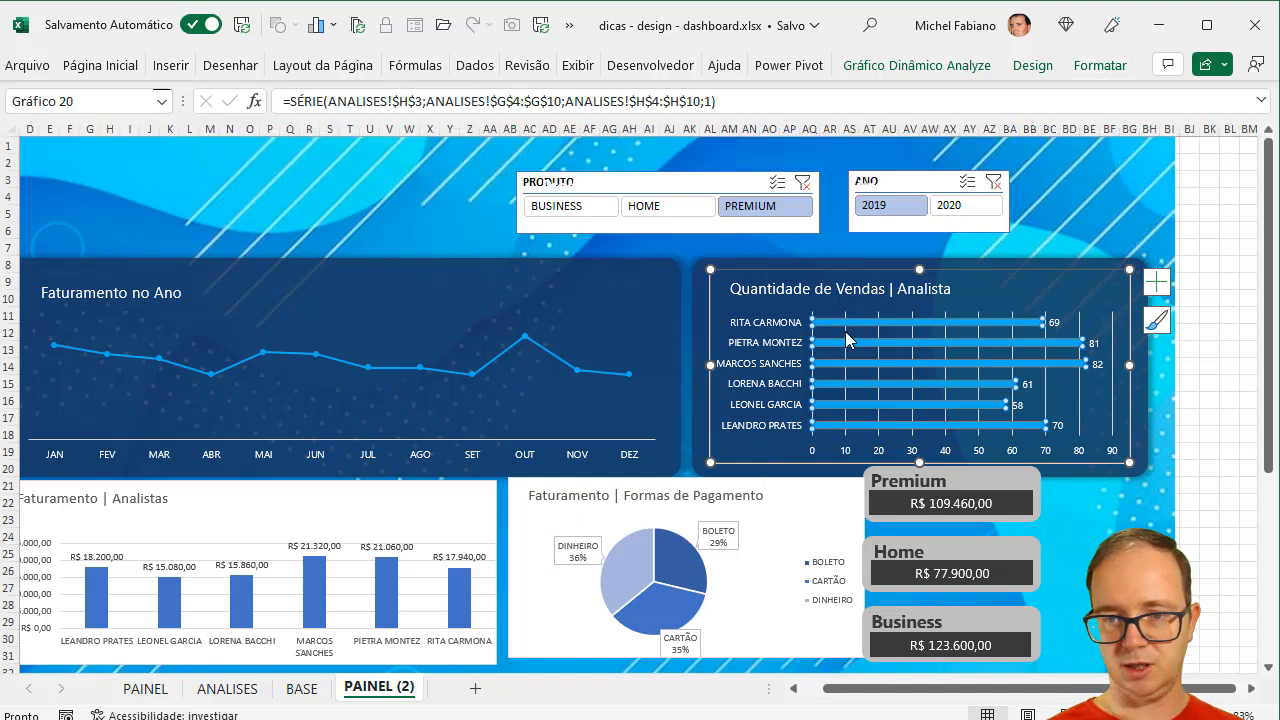
pyautogui.click(845, 331)
pyautogui.press('Delete')
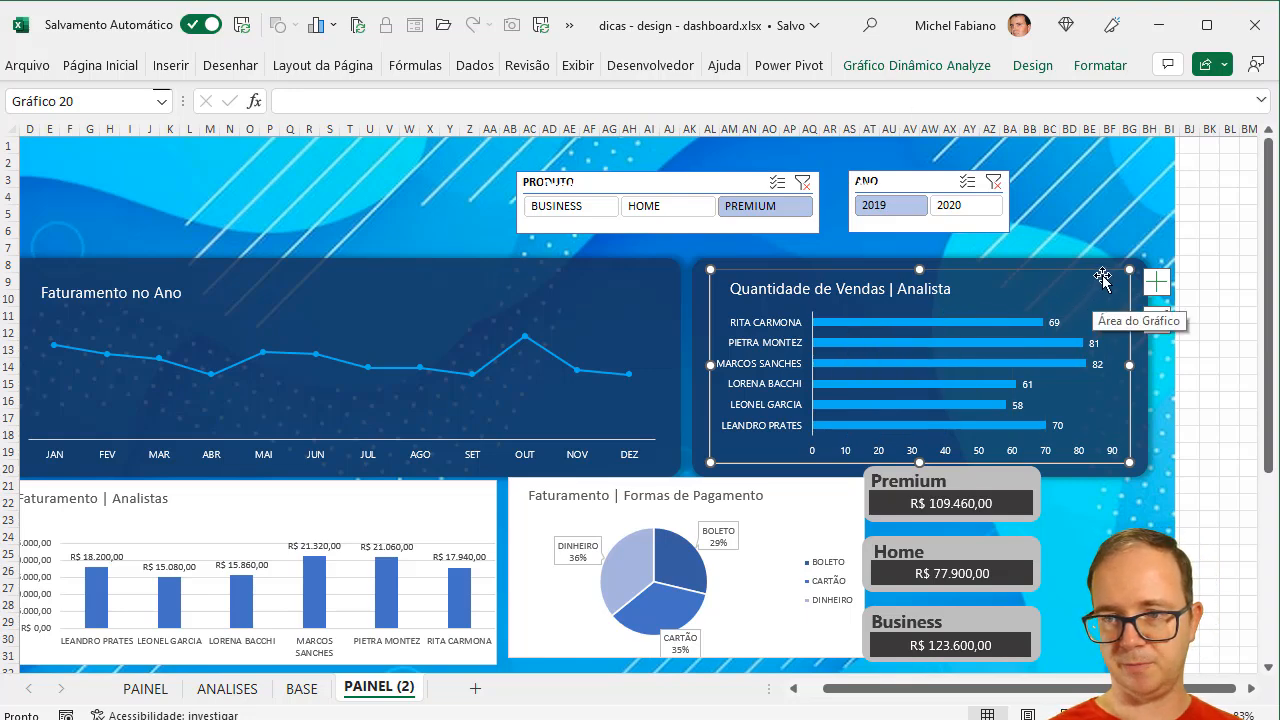
# Step: Remove the outline around the Quantidade de Vendas | Analista chart area and deselect the chart
pyautogui.click(1098, 65)
pyautogui.click(680, 123)
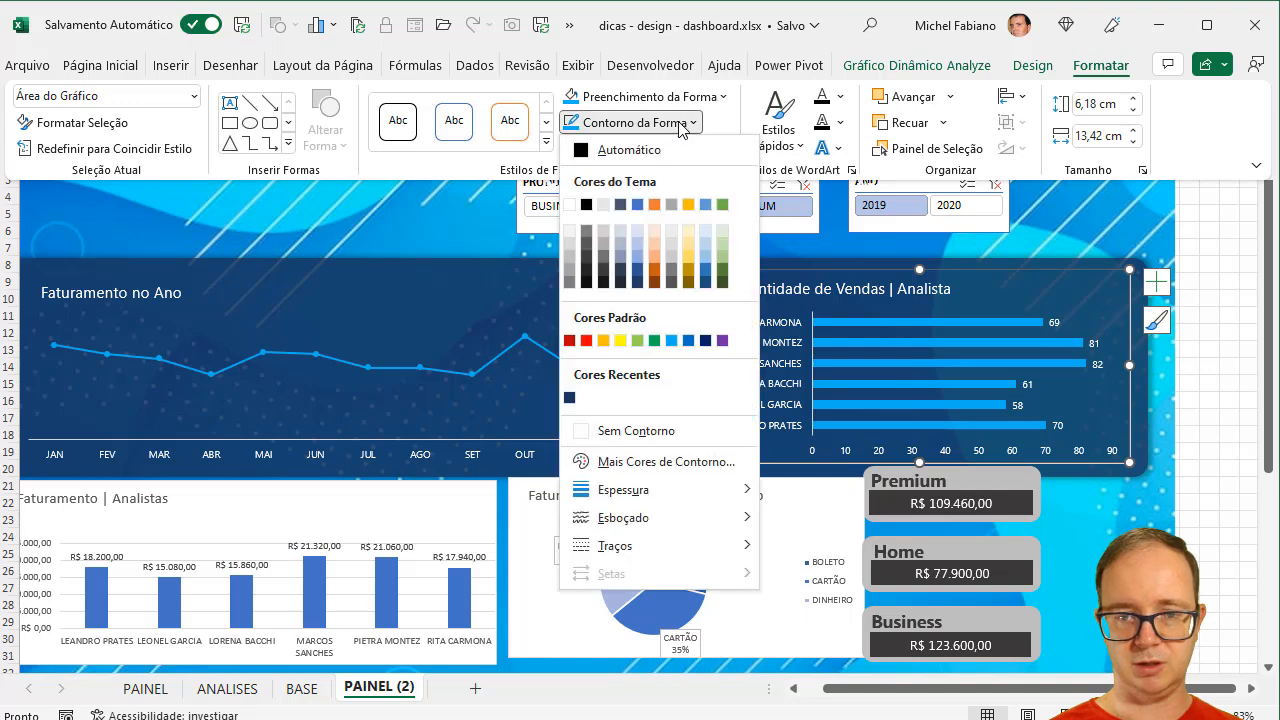
pyautogui.click(634, 431)
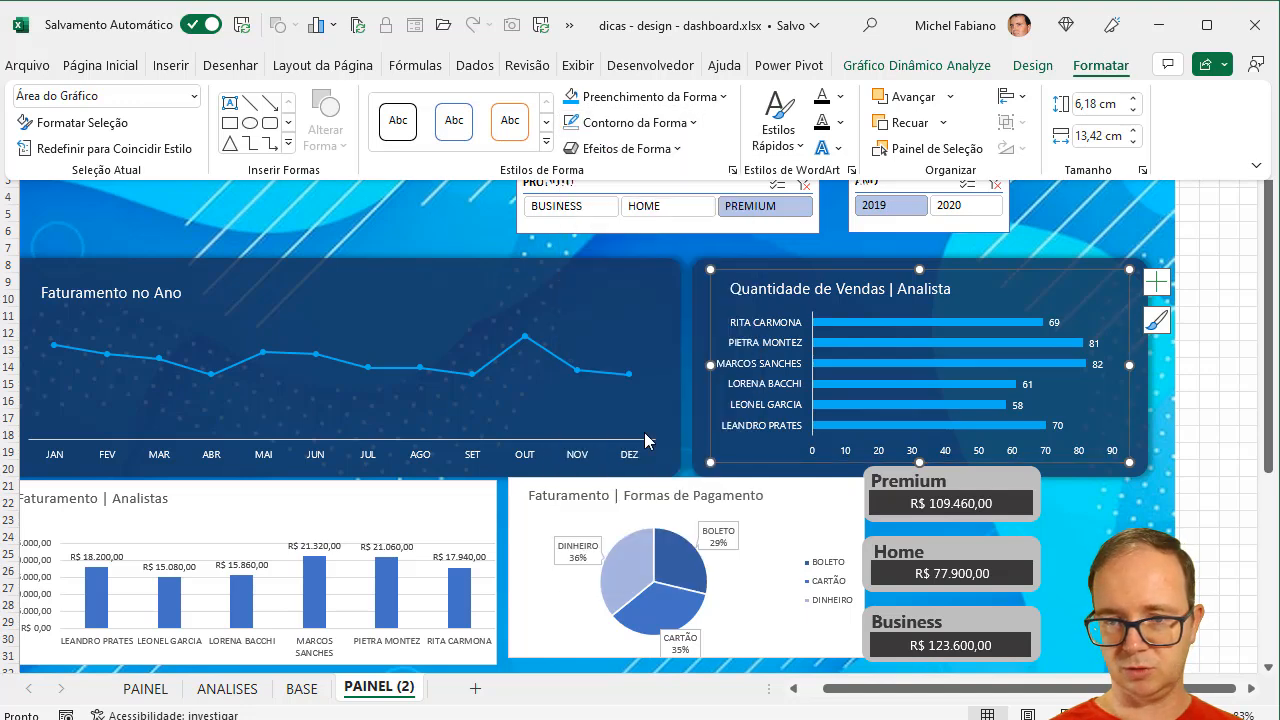
pyautogui.click(1148, 484)
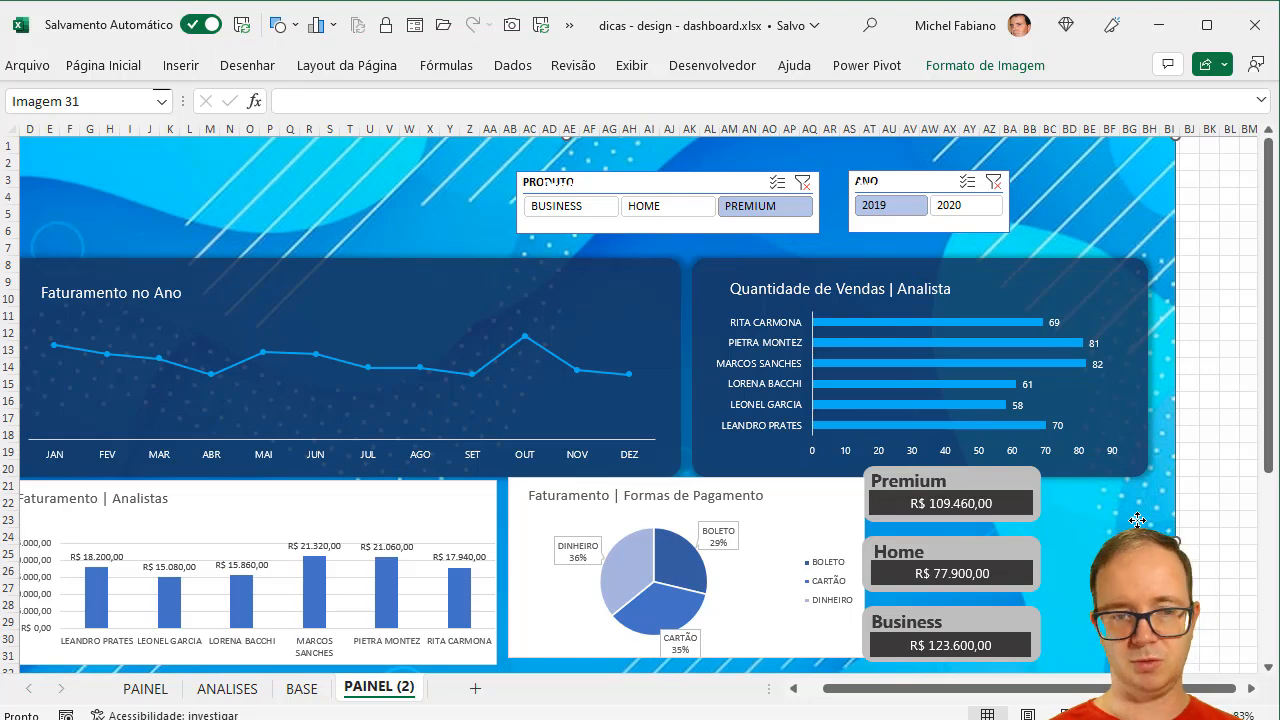
# Step: Duplicate the Faturamento no Ano rounded rectangle, place the copy over the Faturamento | Analistas chart and narrow it to about 17.05 cm
pyautogui.hscroll(-1, 930, 690)
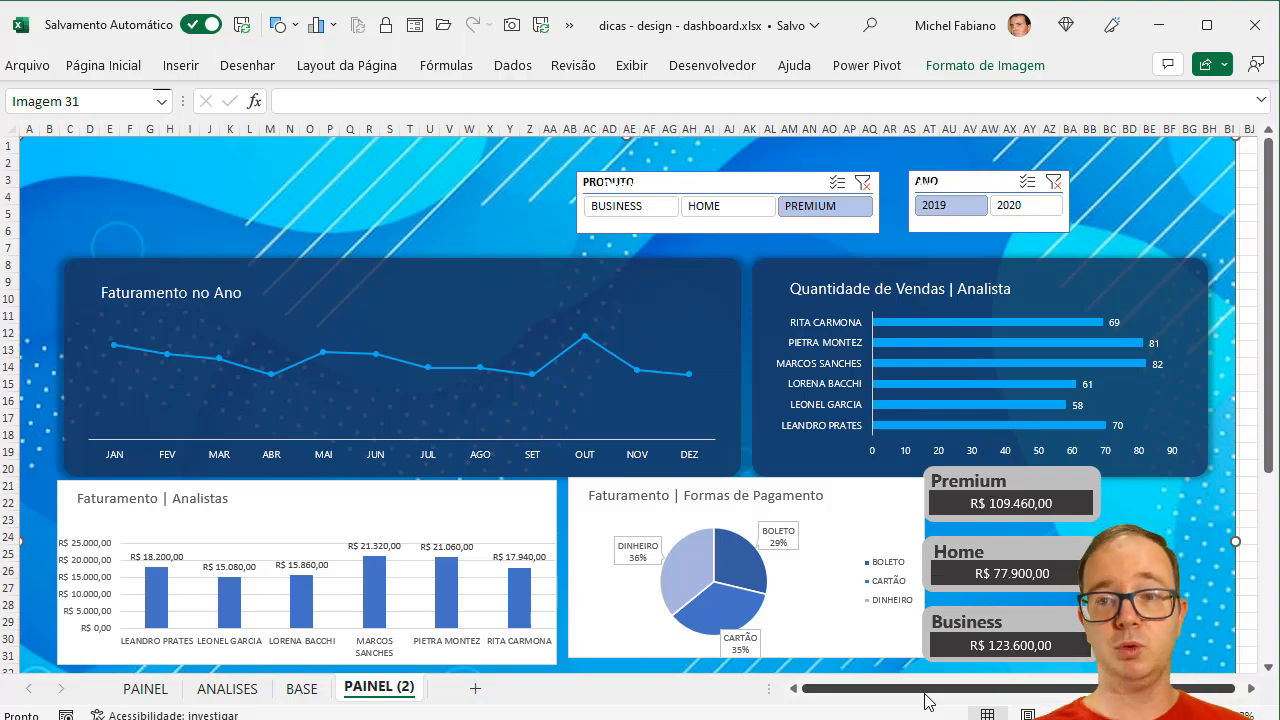
pyautogui.click(717, 263)
pyautogui.moveTo(1266, 480); pyautogui.dragTo(1273, 512)
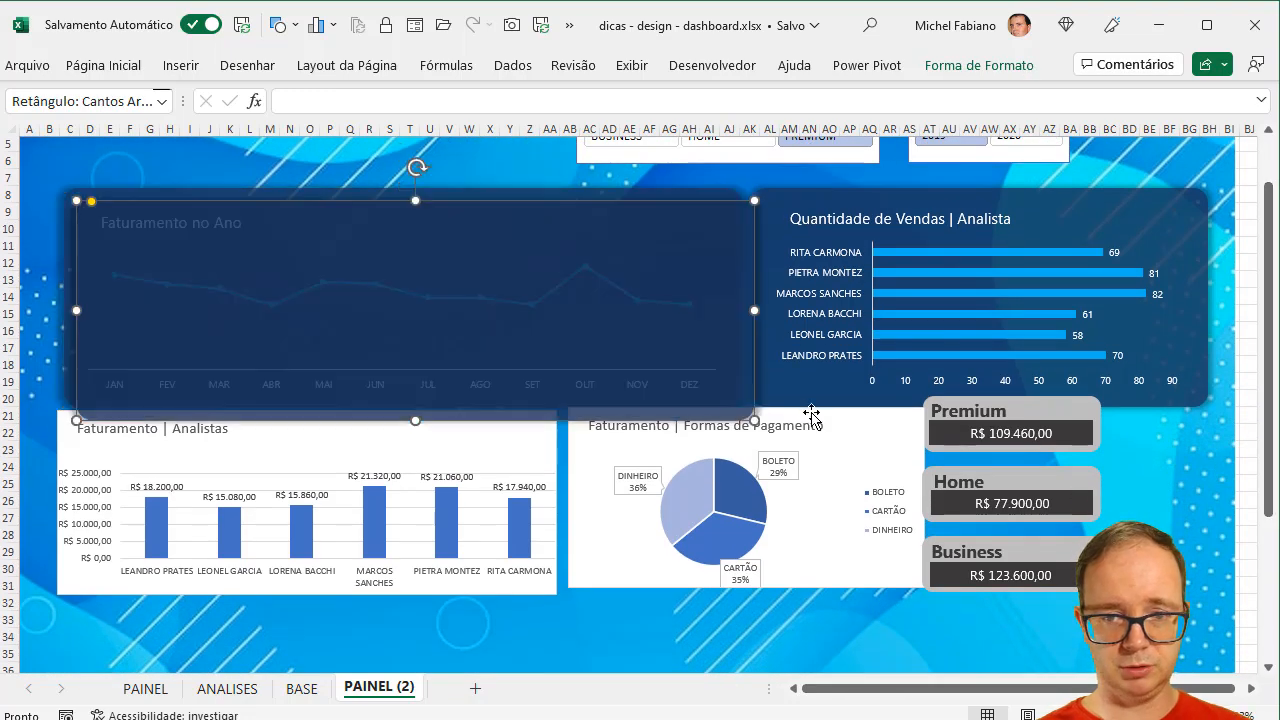
pyautogui.moveTo(690, 392); pyautogui.dragTo(673, 598)
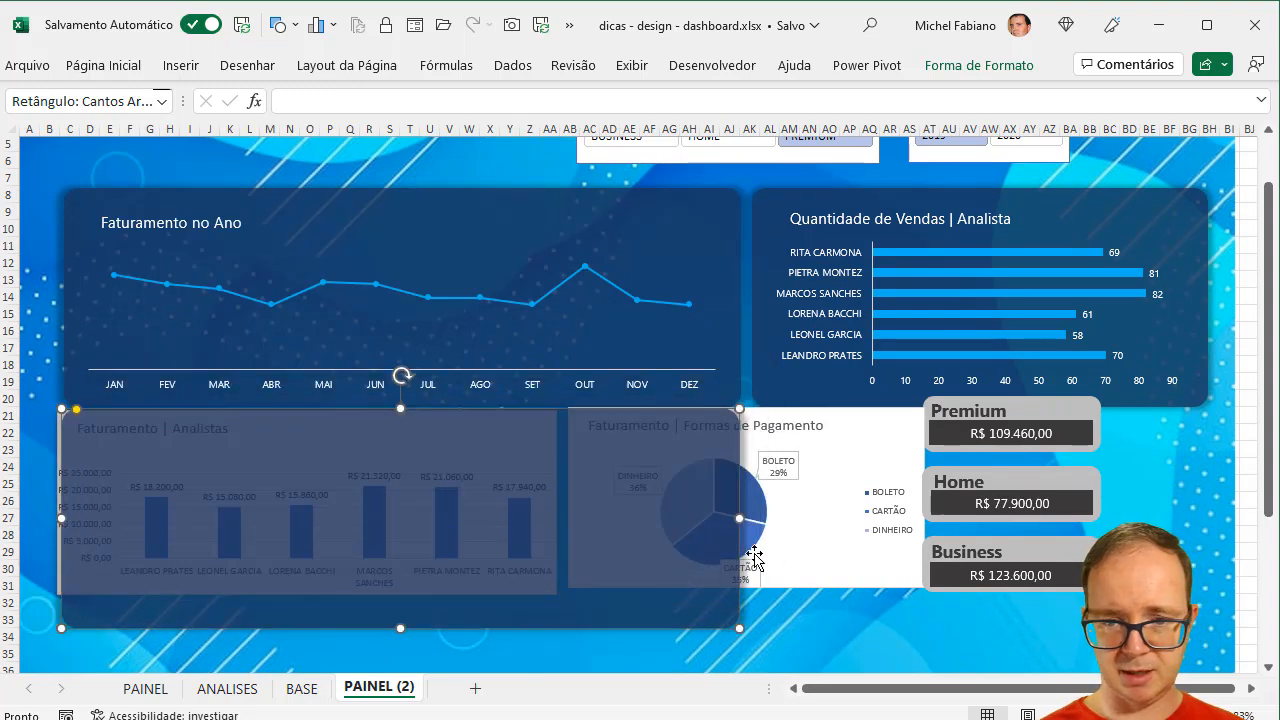
pyautogui.moveTo(740, 519); pyautogui.dragTo(597, 521)
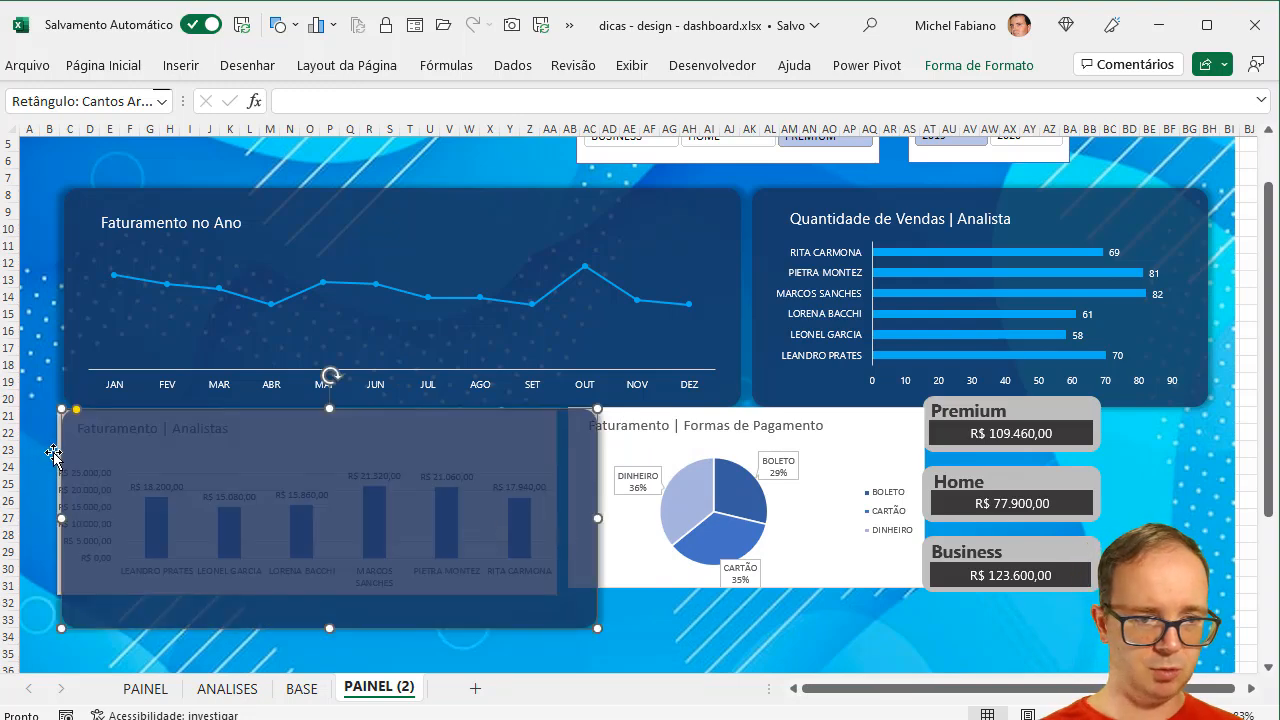
# Step: Send the new rounded rectangle to the back and bring it forward one level, above the background picture
pyautogui.click(975, 65)
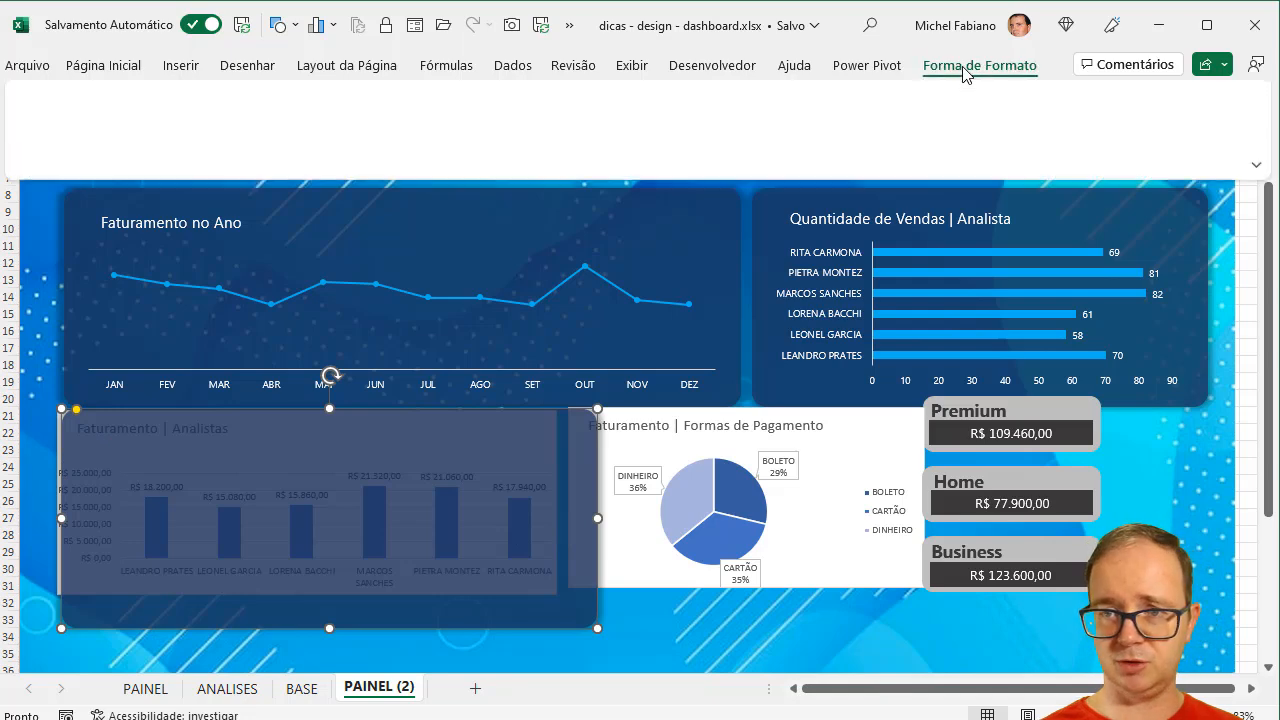
pyautogui.click(997, 123)
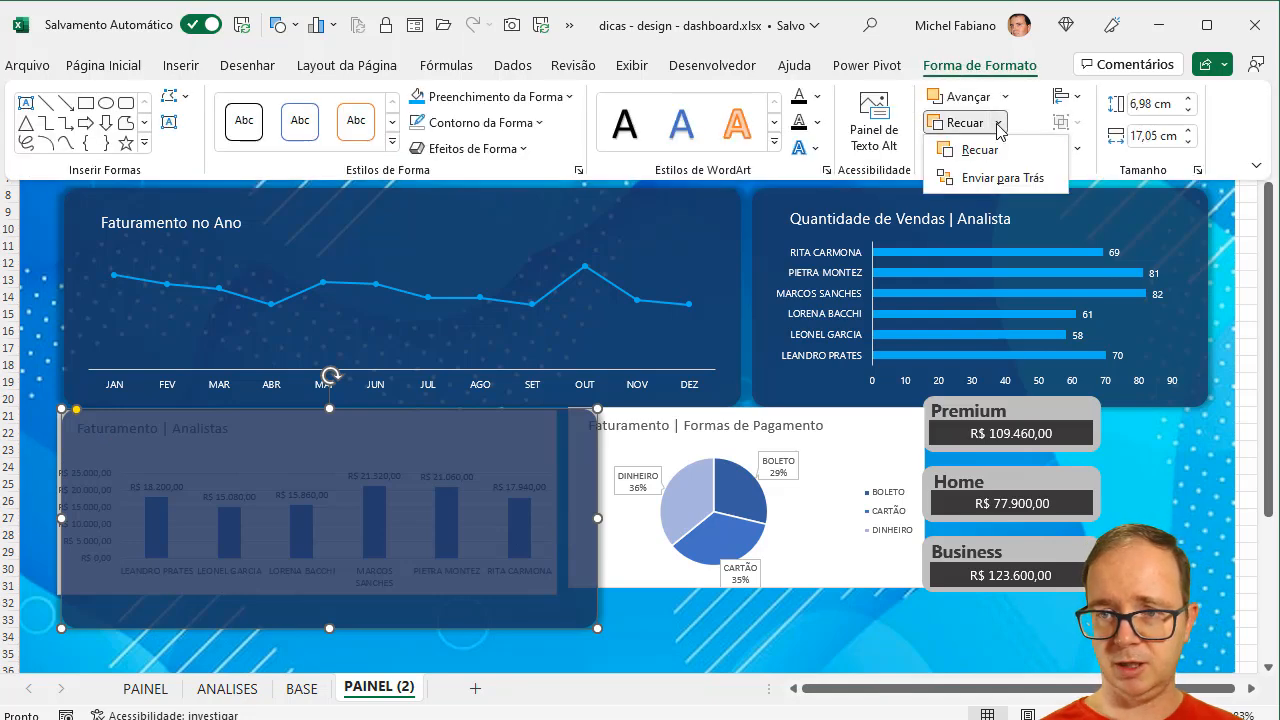
pyautogui.click(1018, 178)
pyautogui.click(978, 100)
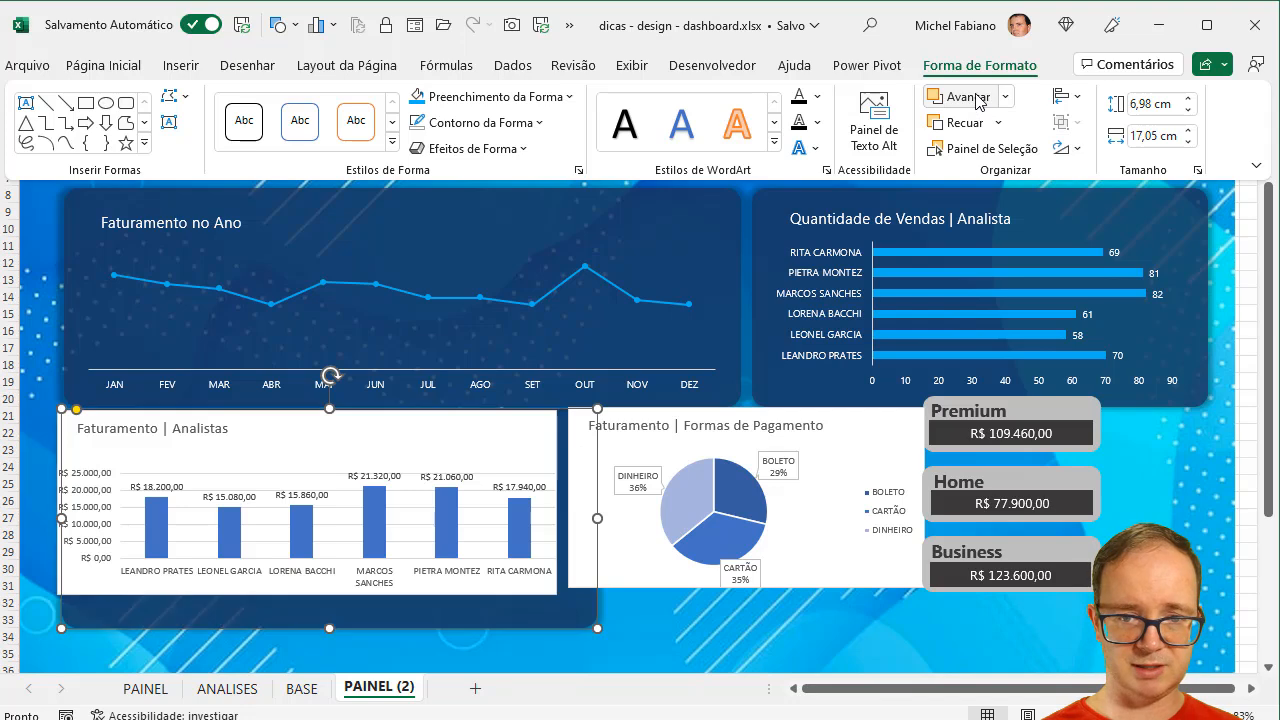
# Step: Move the Faturamento | Formas de Pagamento pie chart aside and delete the dark rectangle hidden behind it
pyautogui.click(763, 409)
pyautogui.moveTo(821, 411); pyautogui.dragTo(1009, 477)
pyautogui.click(837, 426)
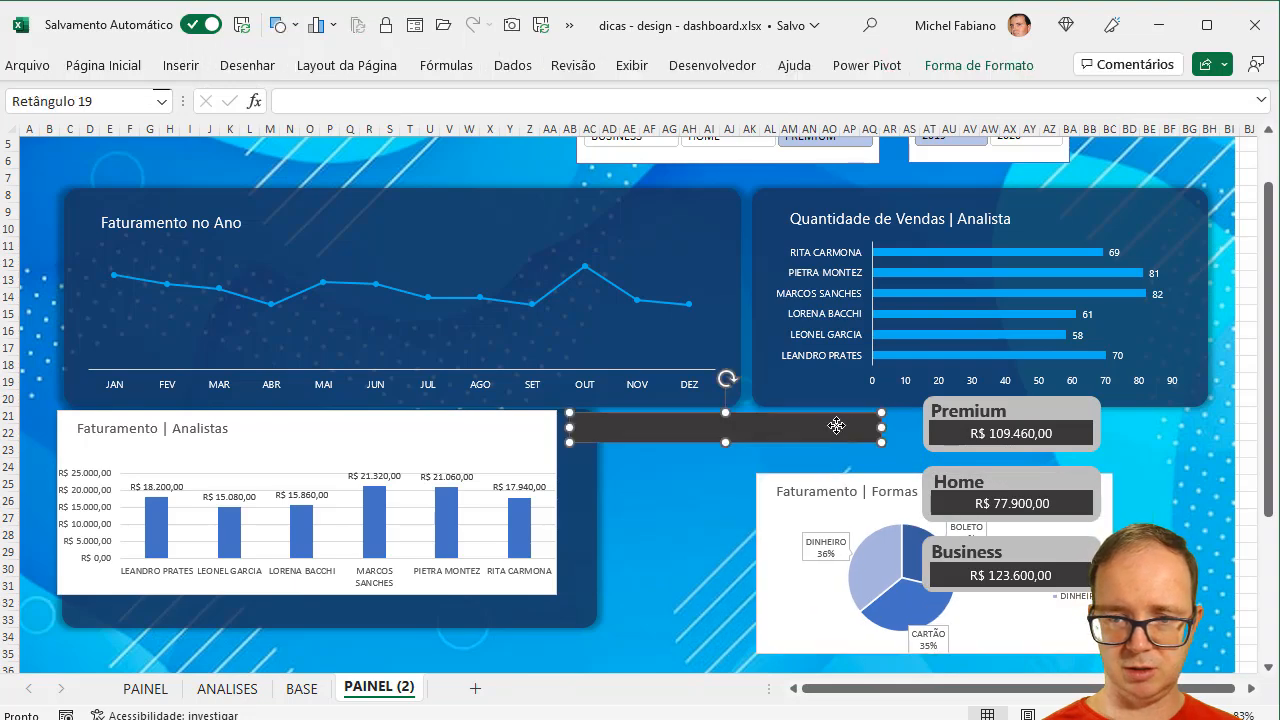
pyautogui.press('Delete')
# Step: Position the Faturamento | Analistas chart inside its rounded rectangle and move both slightly down, leaving a gap below the upper panel
pyautogui.click(552, 424)
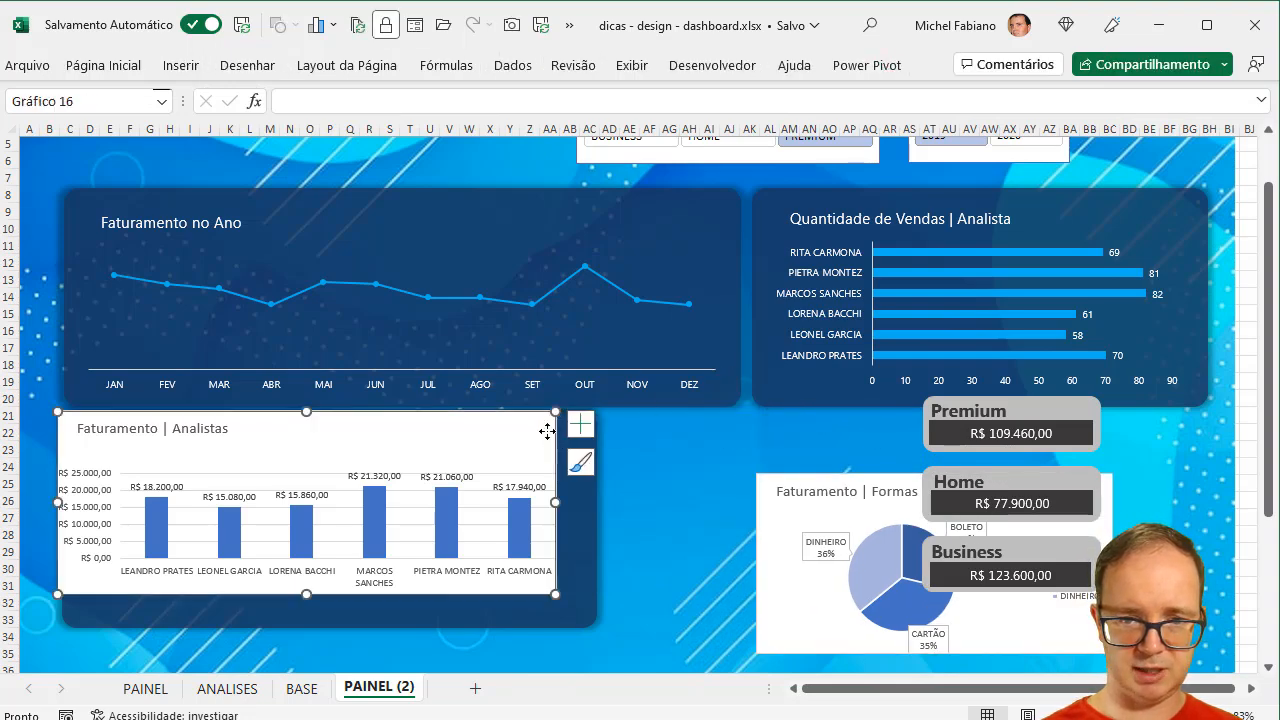
pyautogui.moveTo(545, 418); pyautogui.dragTo(565, 436)
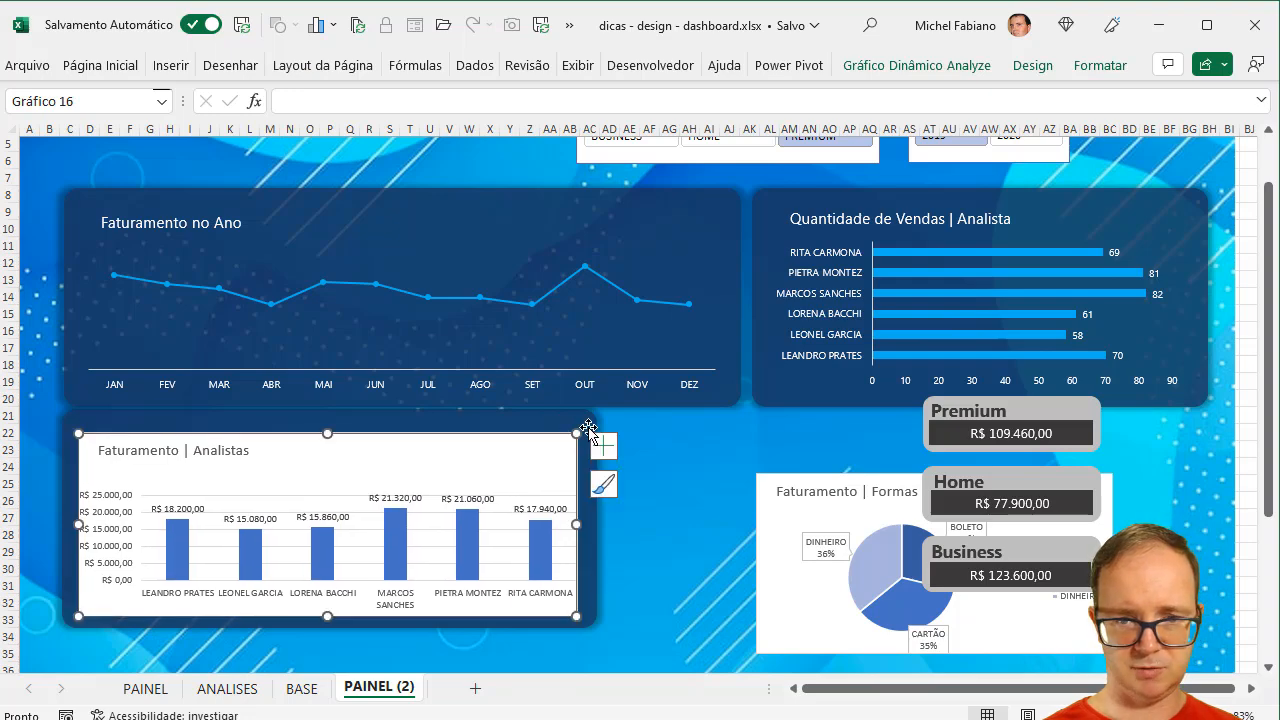
pyautogui.click(596, 418)
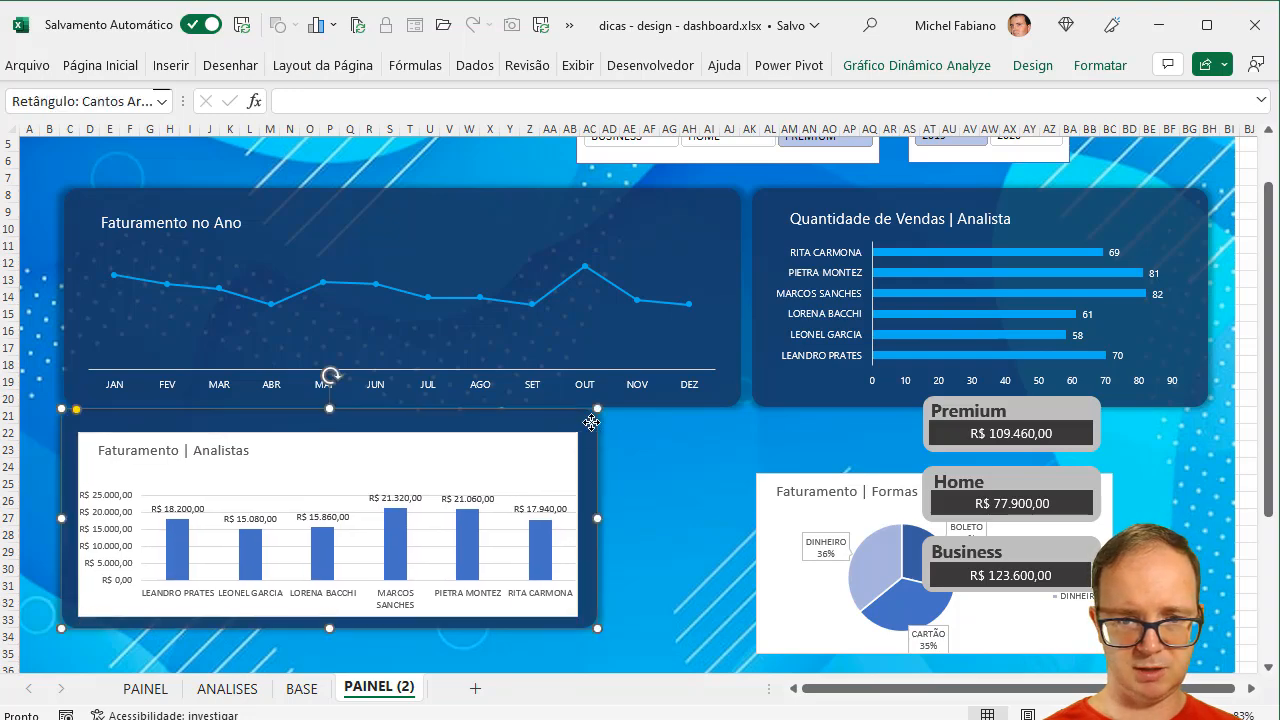
pyautogui.moveTo(359, 420); pyautogui.dragTo(370, 443)
pyautogui.click(370, 437)
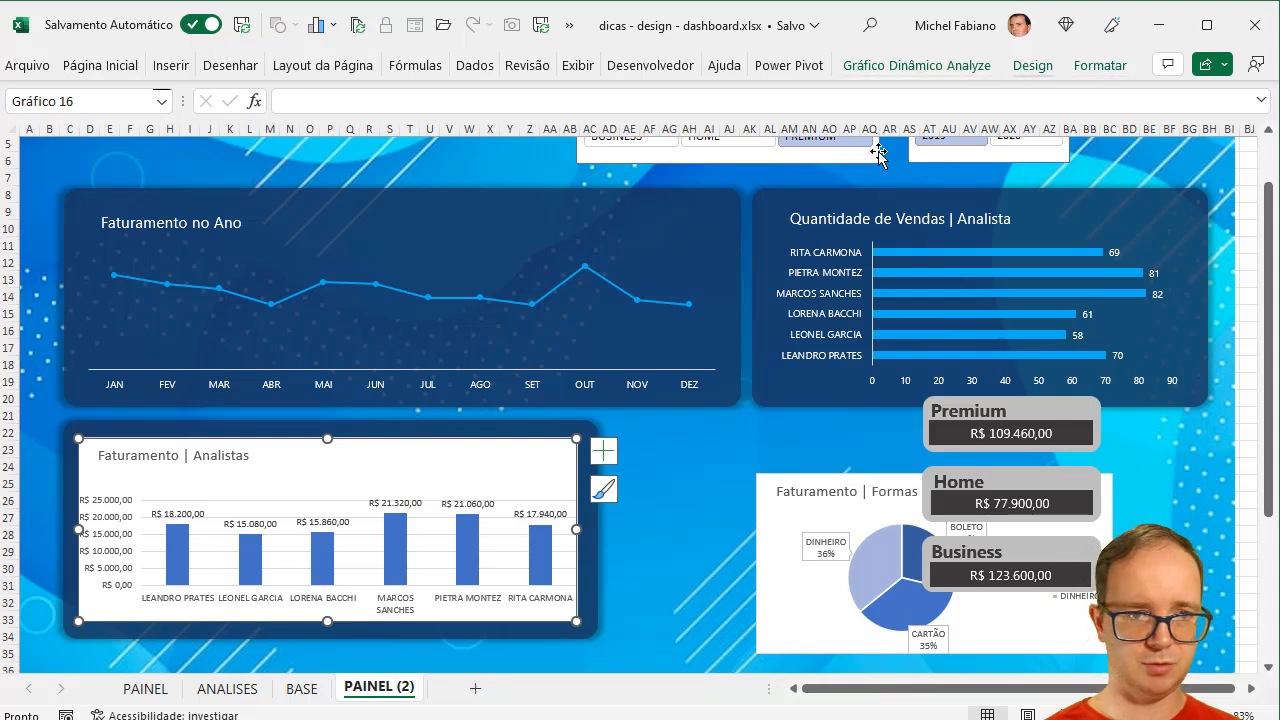
# Step: Copy the formatting of the Faturamento no Ano chart onto the Faturamento | Analistas chart
pyautogui.click(595, 330)
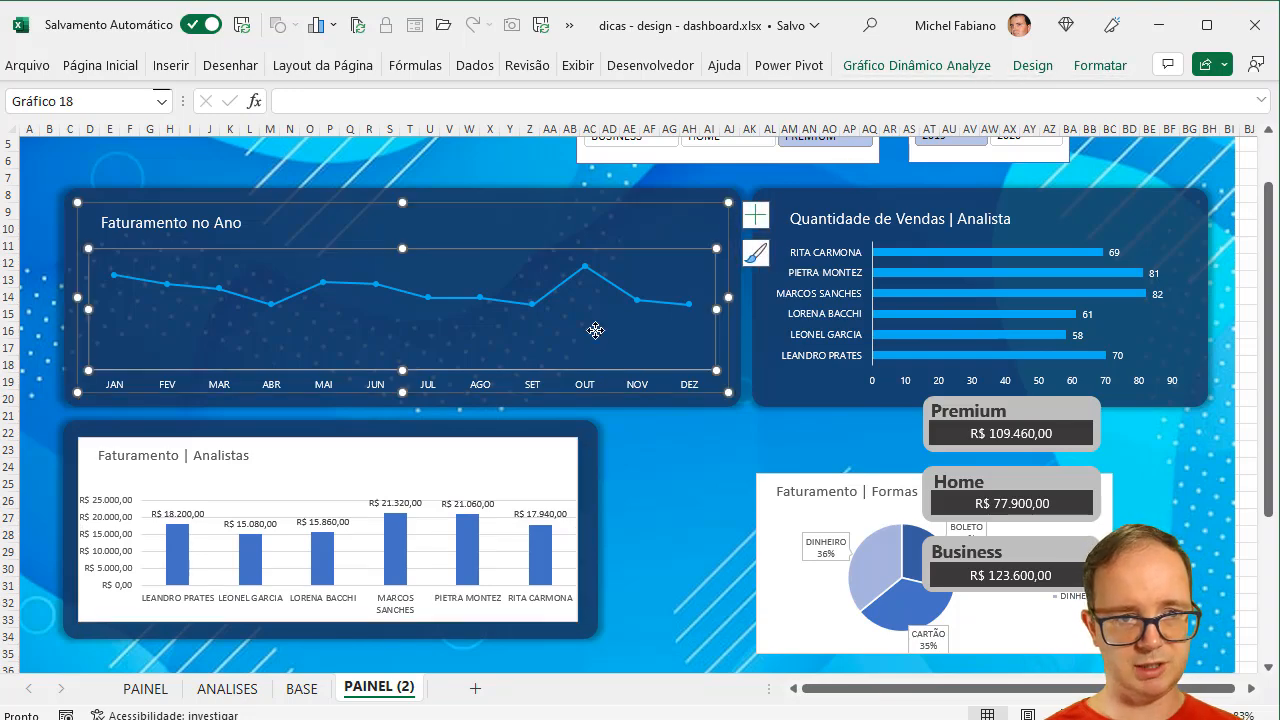
pyautogui.click(127, 75)
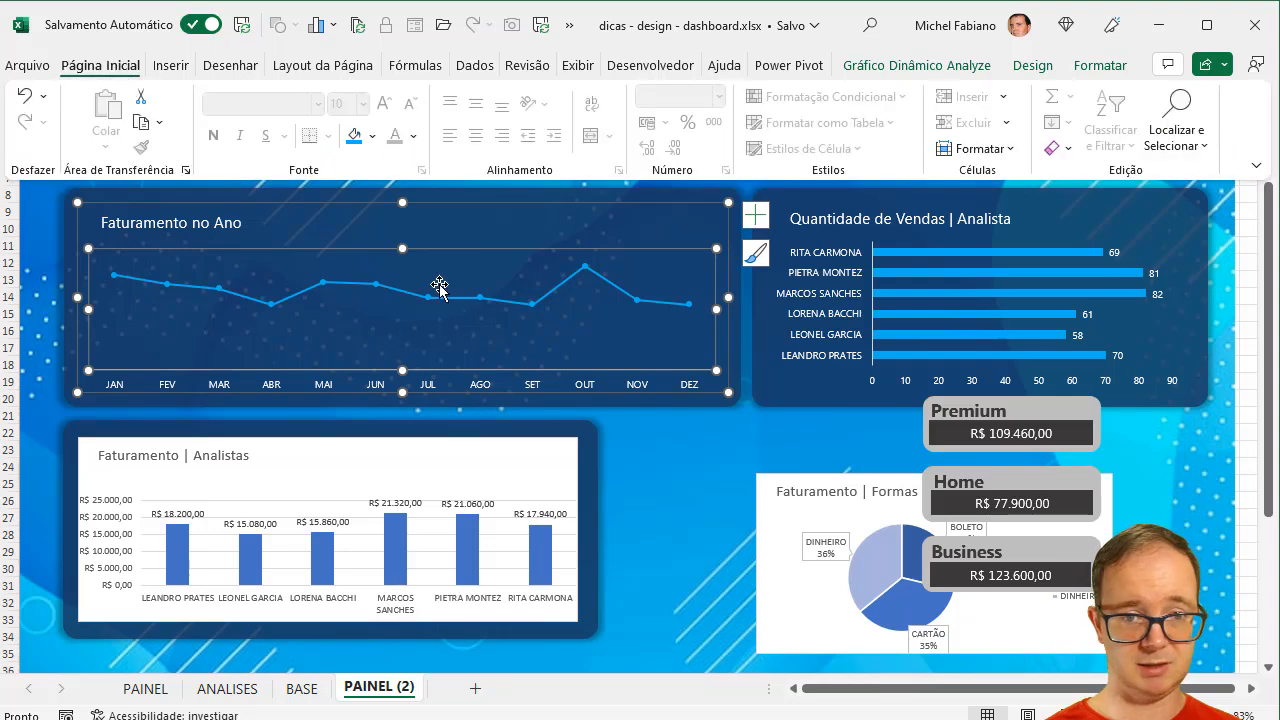
pyautogui.click(486, 237)
pyautogui.click(514, 244)
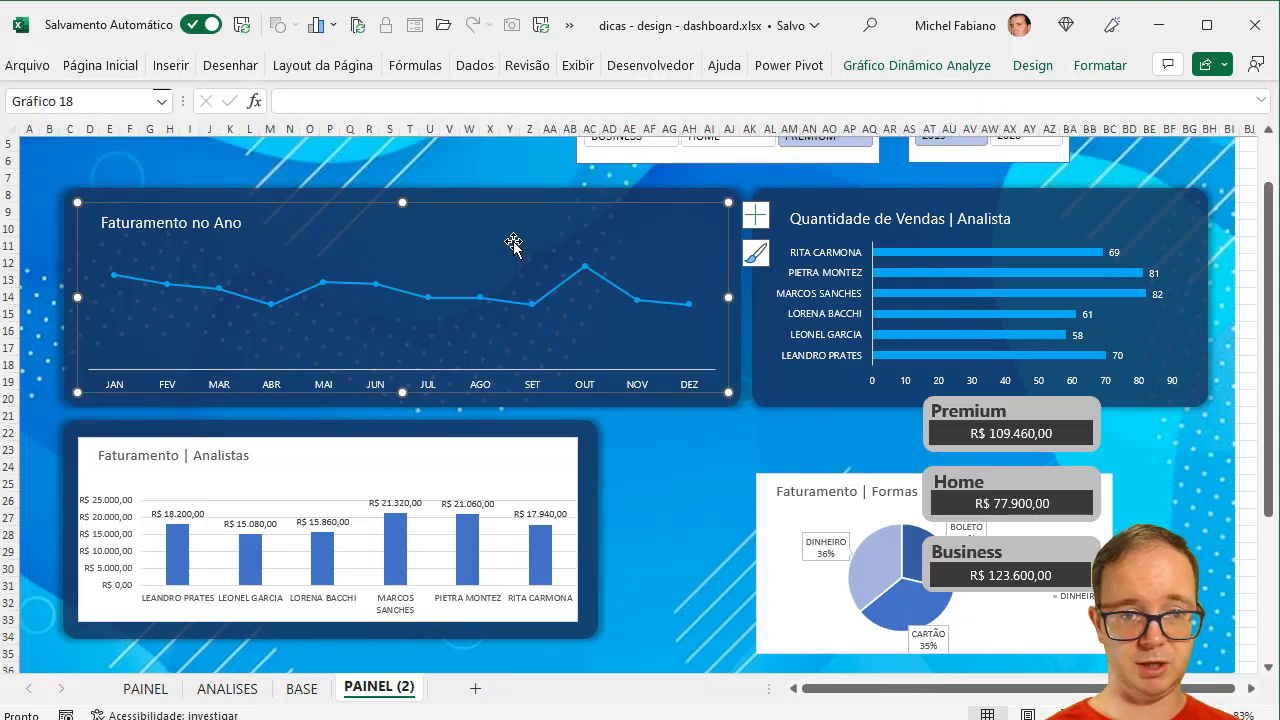
pyautogui.click(128, 73)
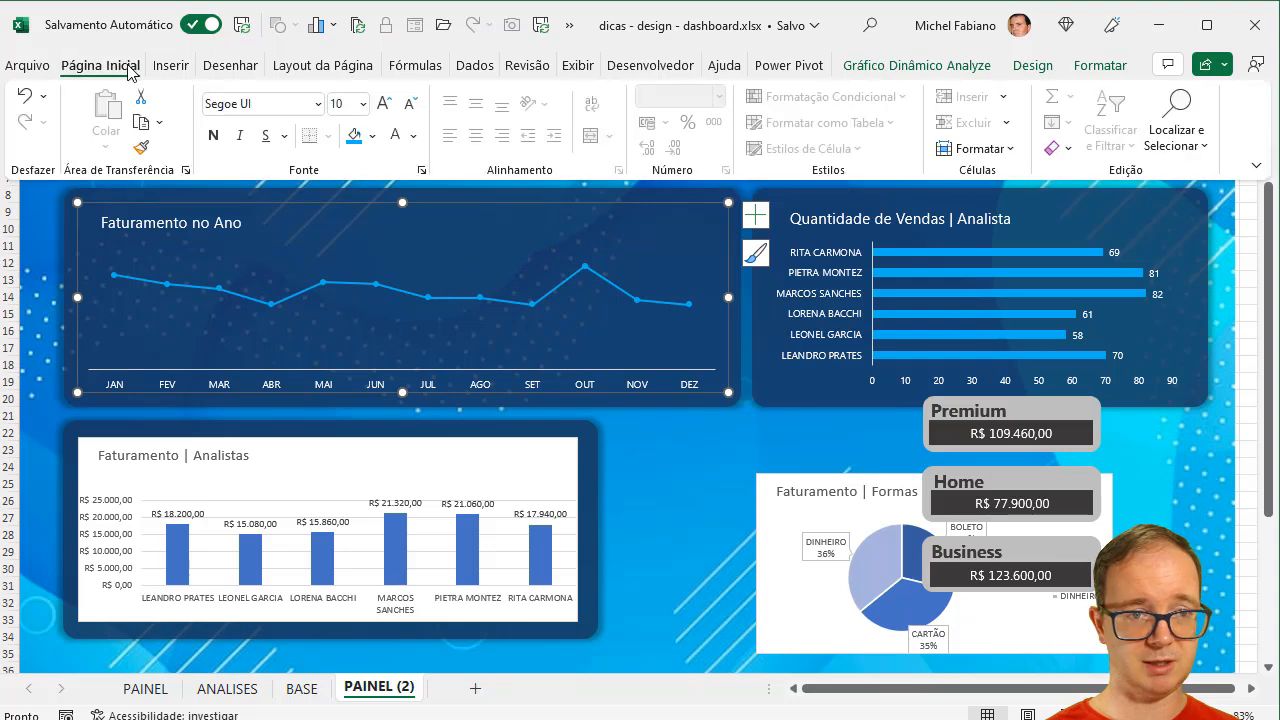
pyautogui.click(140, 147)
pyautogui.click(339, 455)
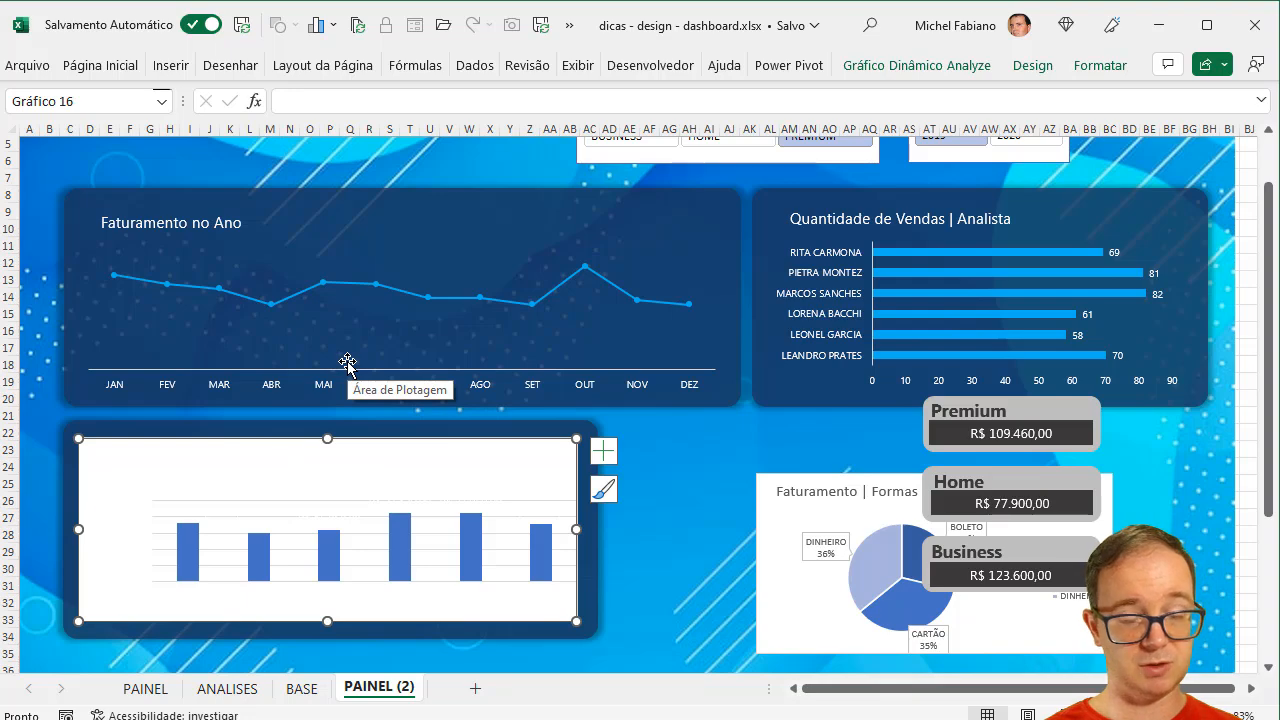
# Step: Set the Faturamento | Analistas chart area to no fill and no outline
pyautogui.click(1101, 66)
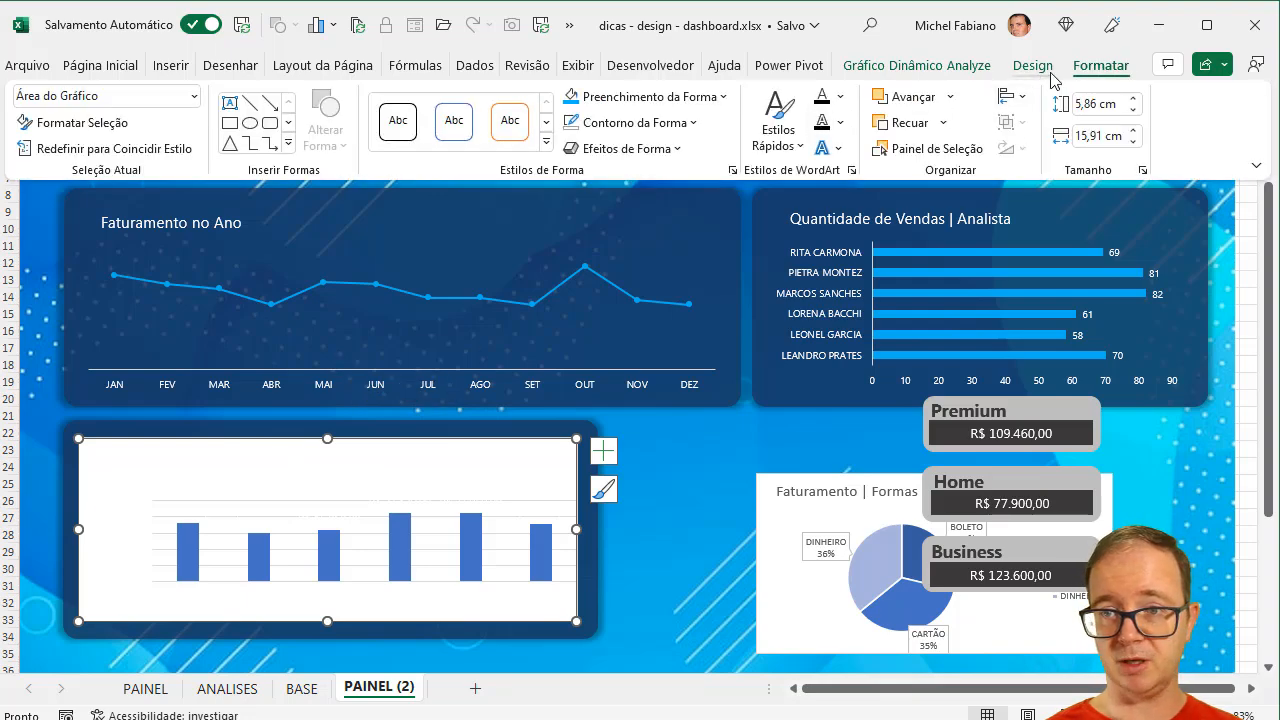
pyautogui.click(716, 97)
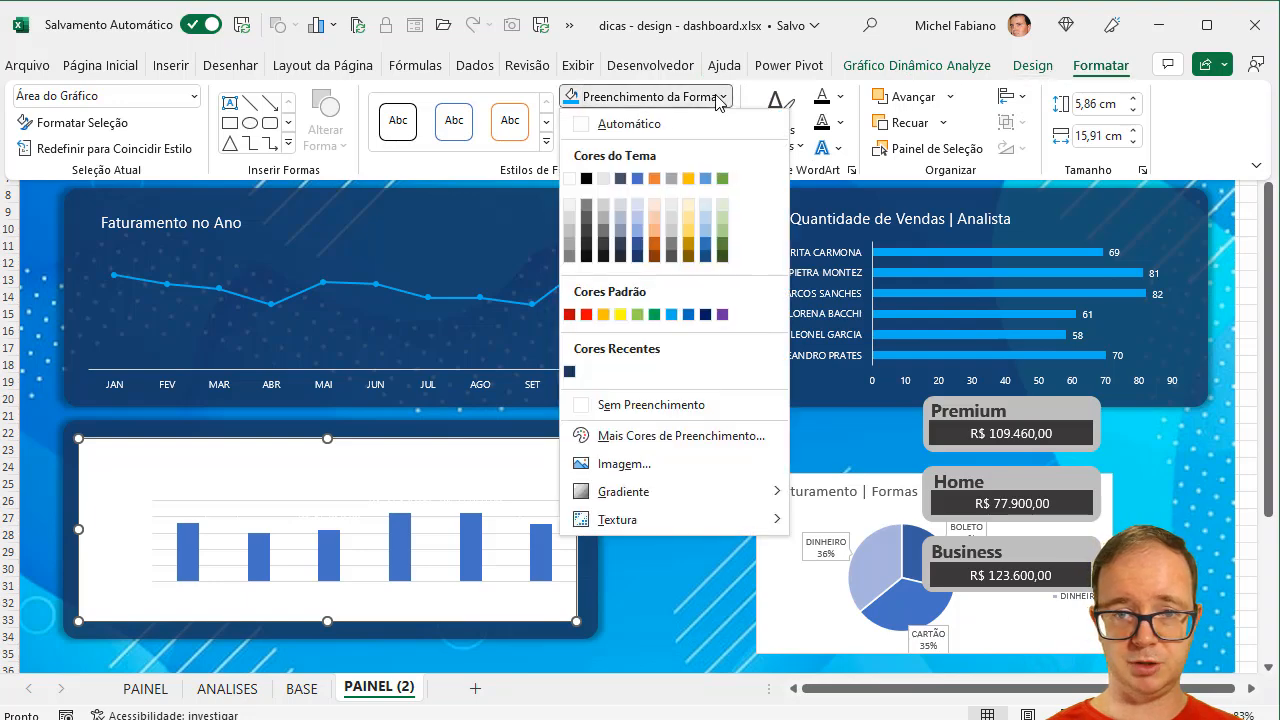
pyautogui.click(613, 406)
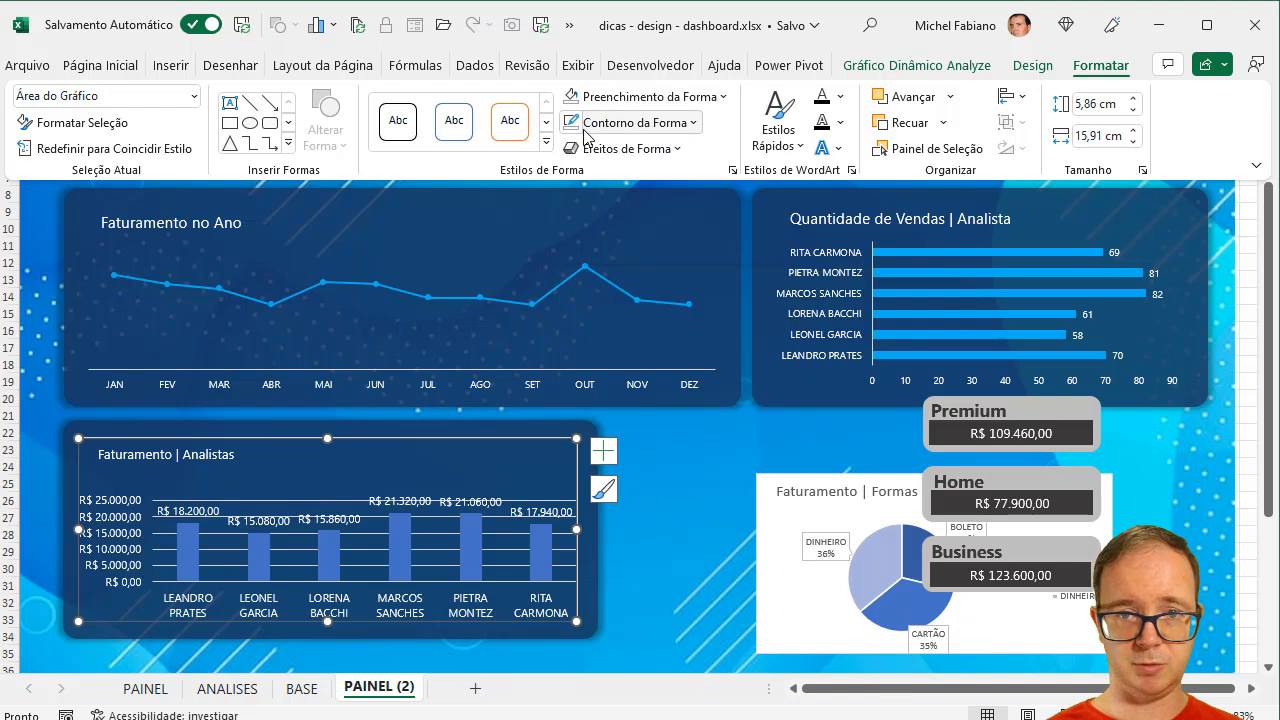
# Step: Delete the value axis and the horizontal gridlines from the Faturamento | Analistas chart
pyautogui.click(92, 535)
pyautogui.press('Delete')
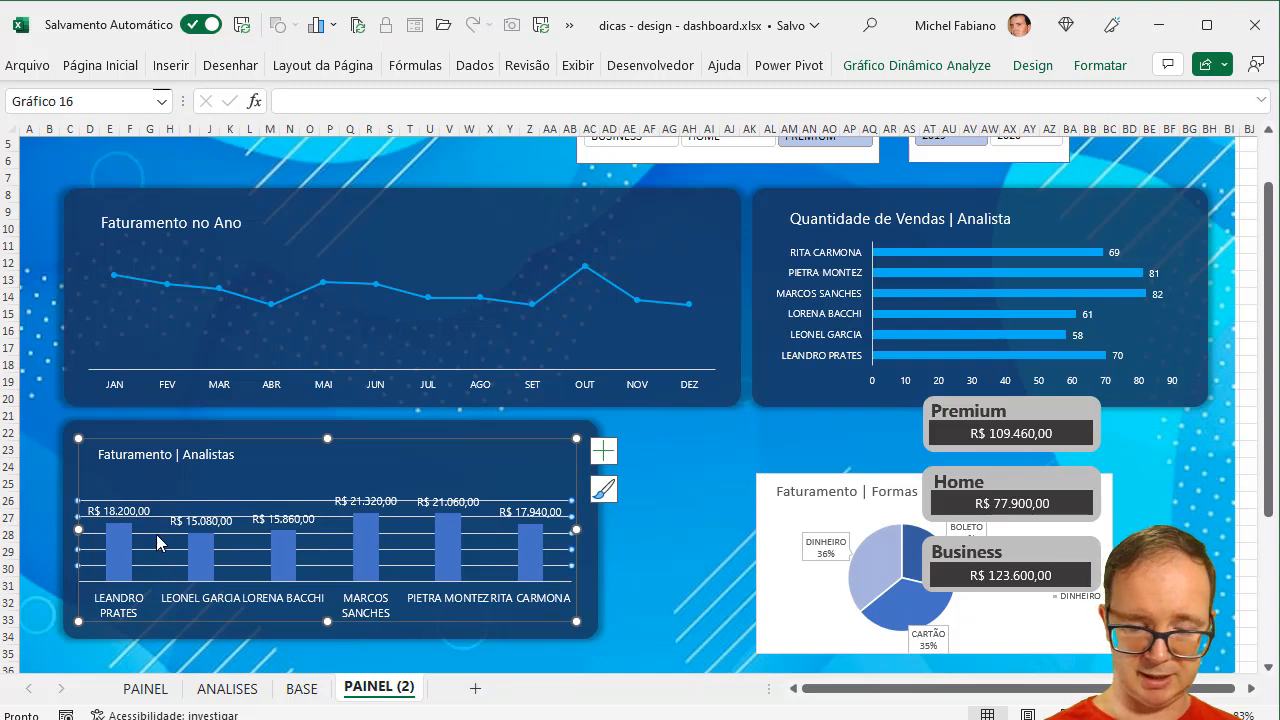
pyautogui.press('Delete')
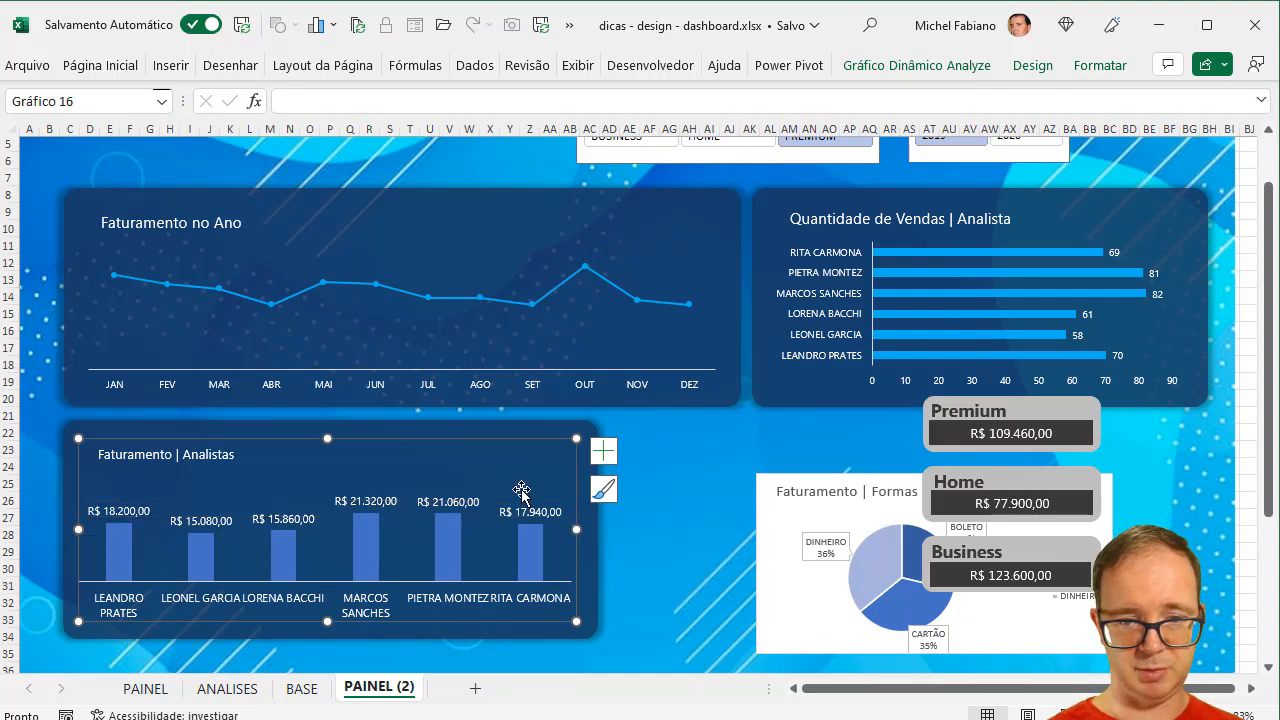
# Step: Widen the lower rounded rectangle and the Faturamento | Analistas chart inside it so the analyst names fit on one line
pyautogui.click(591, 518)
pyautogui.moveTo(599, 528); pyautogui.dragTo(640, 529)
pyautogui.click(565, 549)
# Step: Fill the columns of the Faturamento | Analistas chart with light blue and deselect the chart
pyautogui.click(585, 573)
pyautogui.click(112, 62)
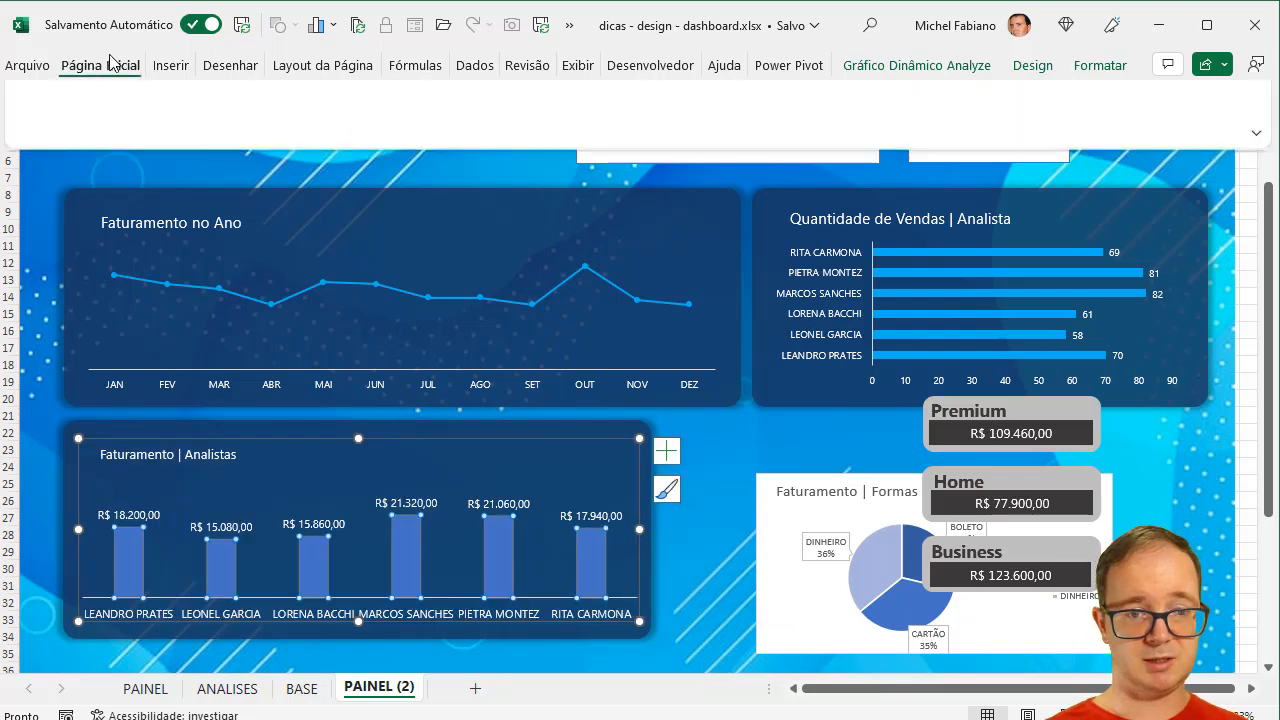
pyautogui.click(371, 135)
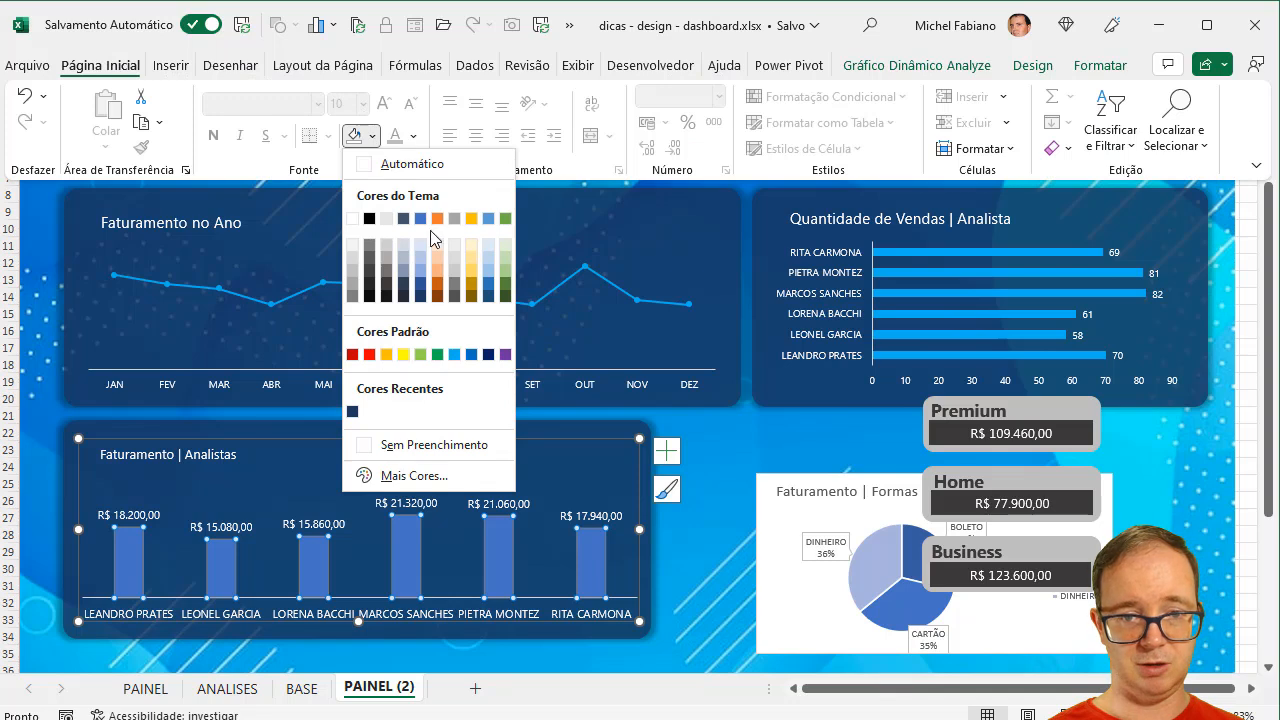
pyautogui.click(455, 354)
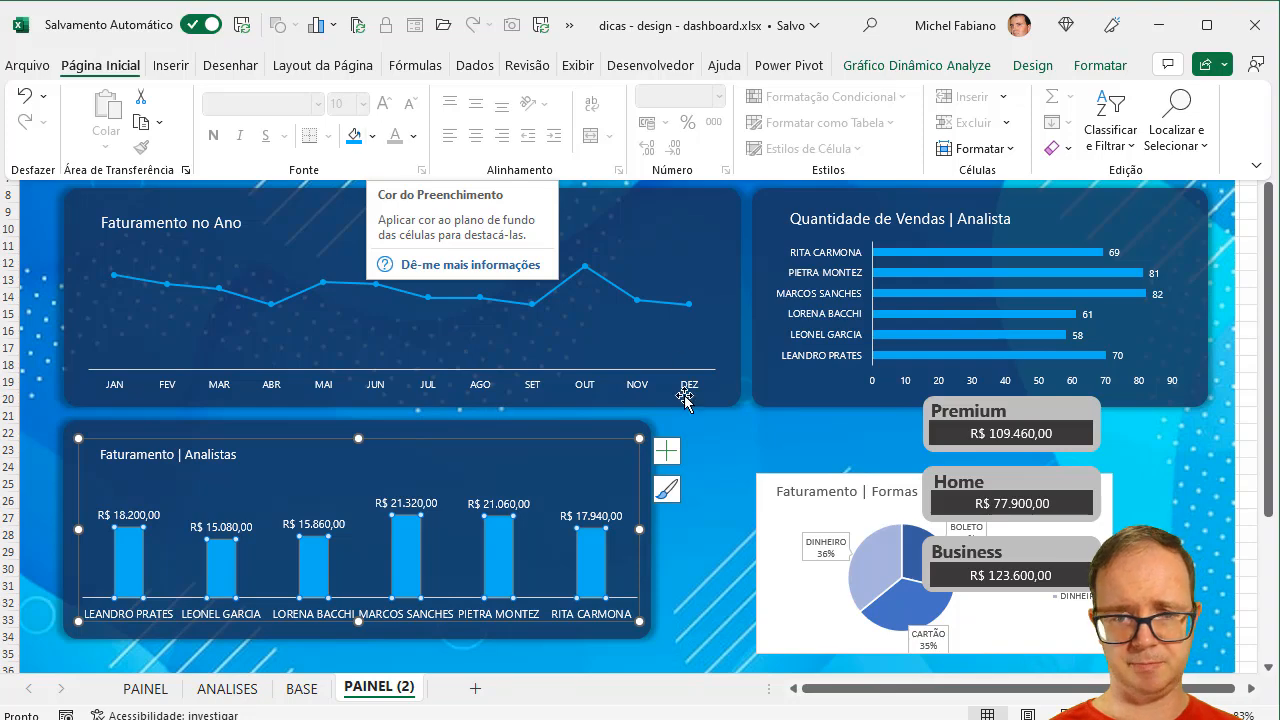
pyautogui.click(720, 452)
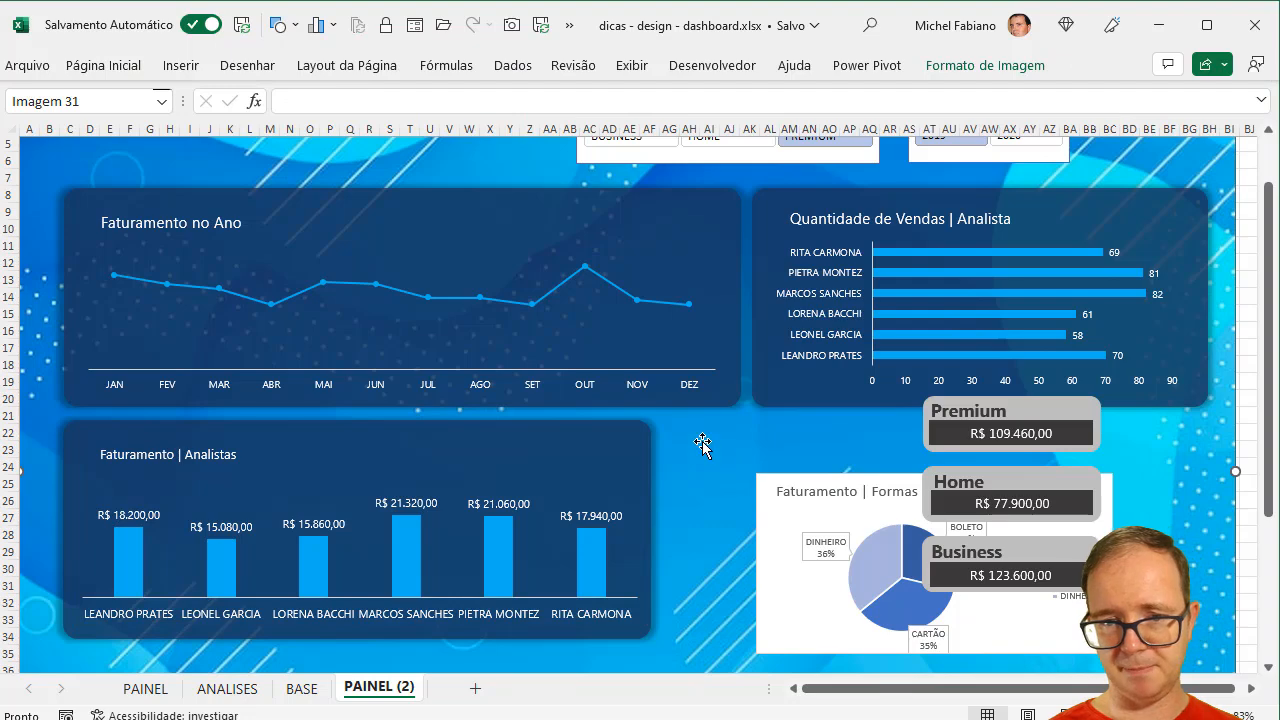
# Step: Duplicate the rounded rectangle behind Faturamento | Analistas to its right and layer it behind the pie chart and cards, above the background picture
pyautogui.click(639, 429)
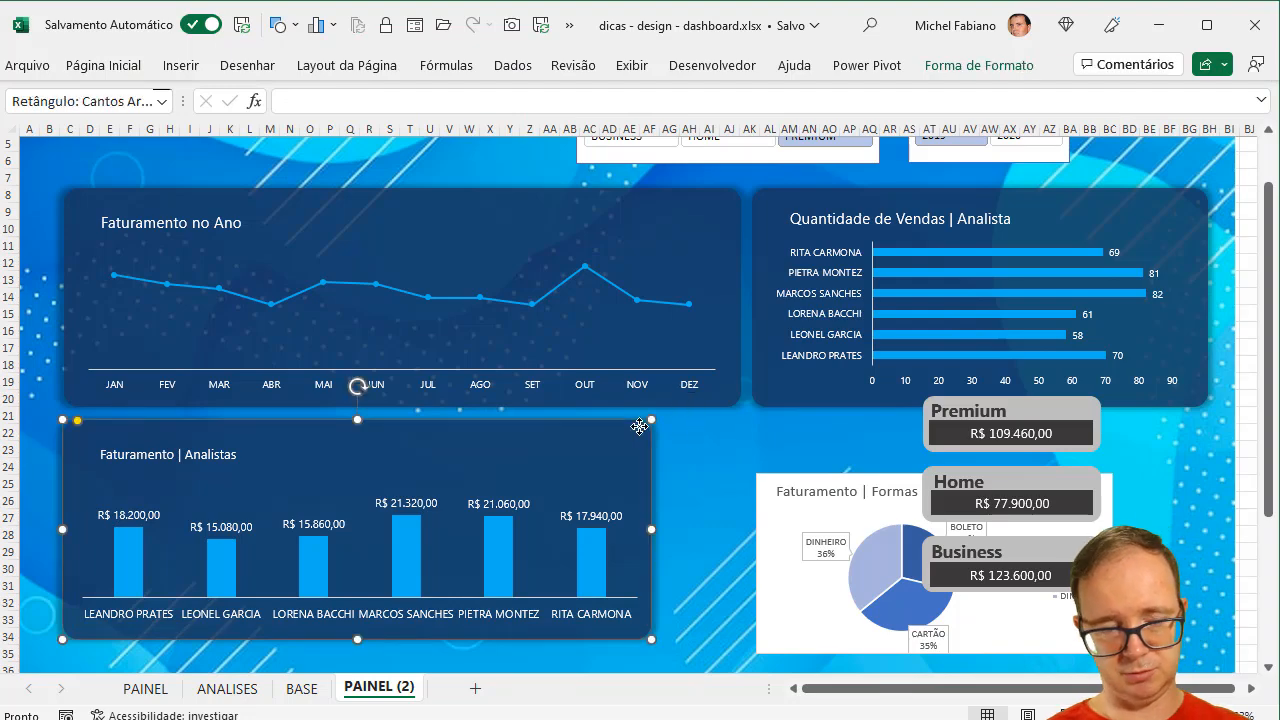
pyautogui.moveTo(639, 426); pyautogui.dragTo(1157, 424)
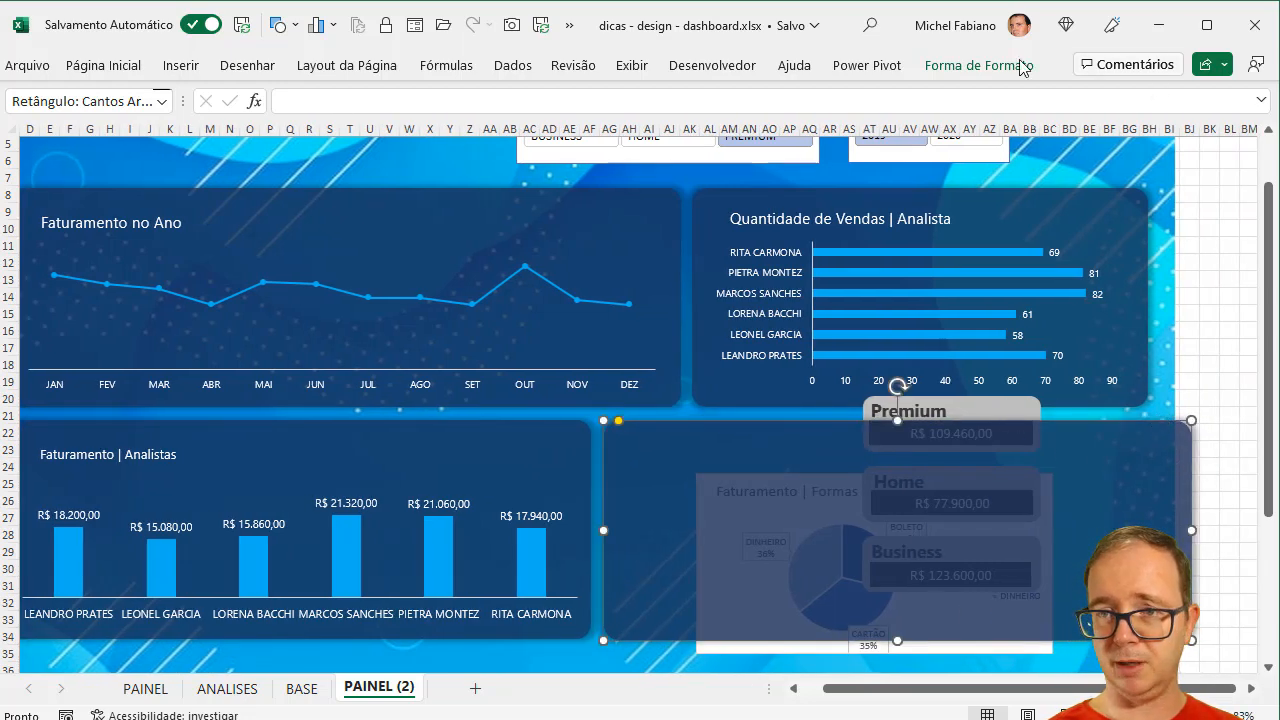
pyautogui.click(979, 65)
pyautogui.click(1000, 124)
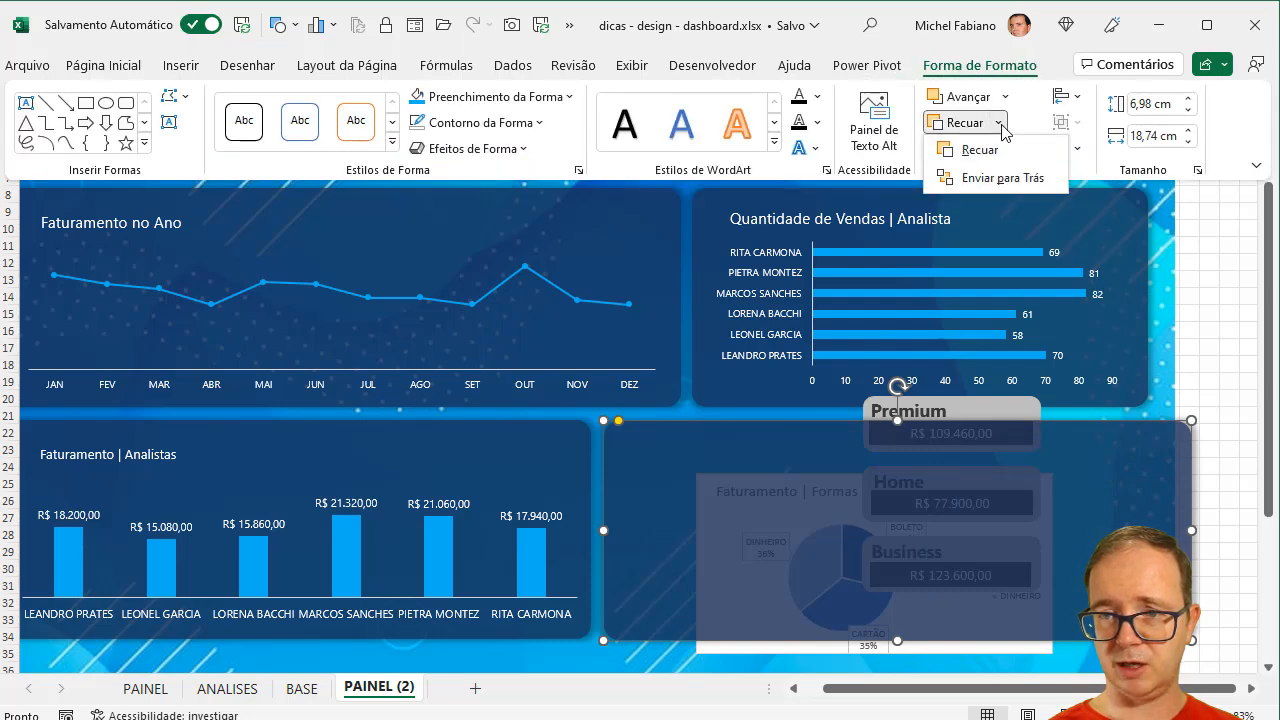
pyautogui.click(999, 177)
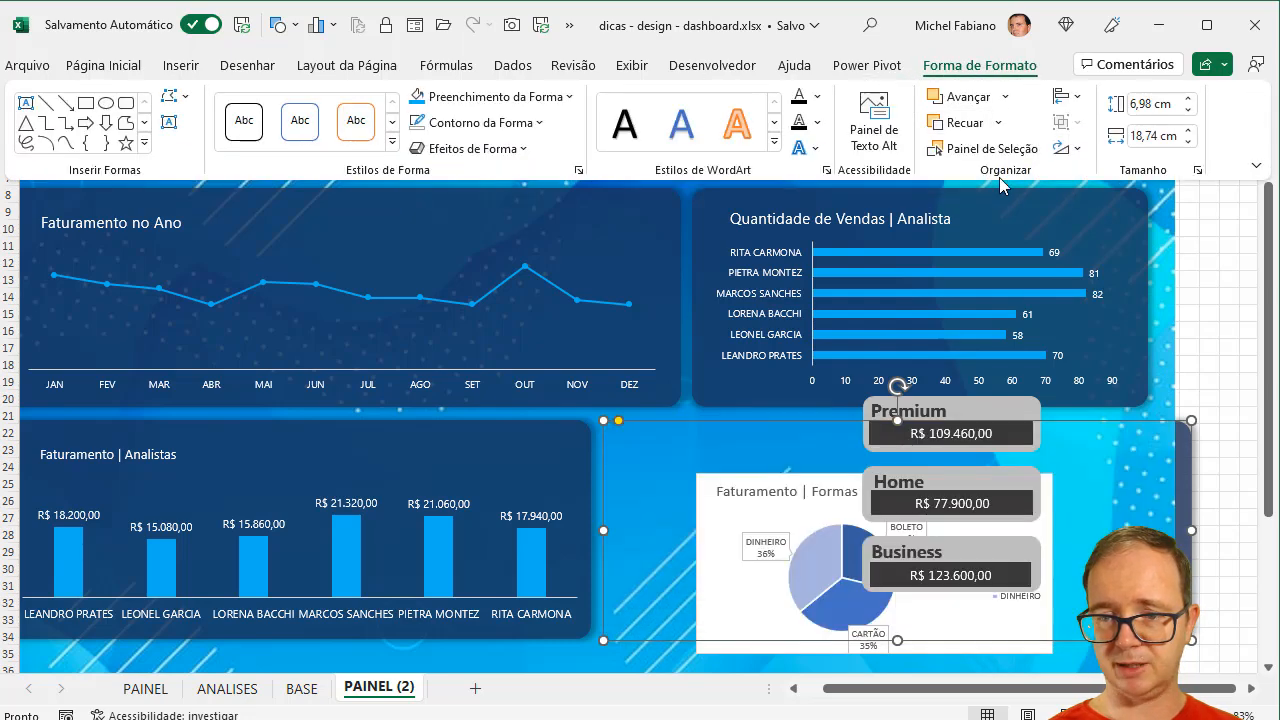
pyautogui.click(966, 98)
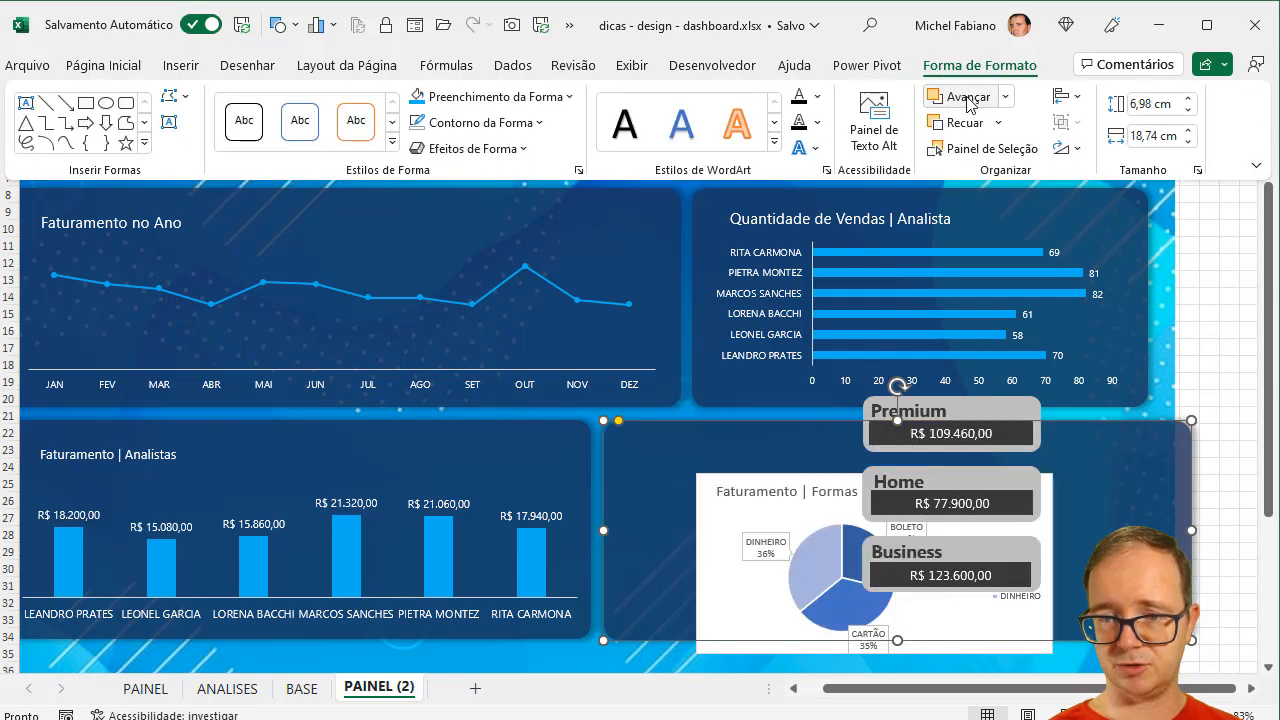
# Step: Move the Faturamento | Formas de Pagamento pie chart to the left part of the duplicated rounded rectangle
pyautogui.click(763, 471)
pyautogui.click(754, 482)
pyautogui.moveTo(755, 478); pyautogui.dragTo(684, 445)
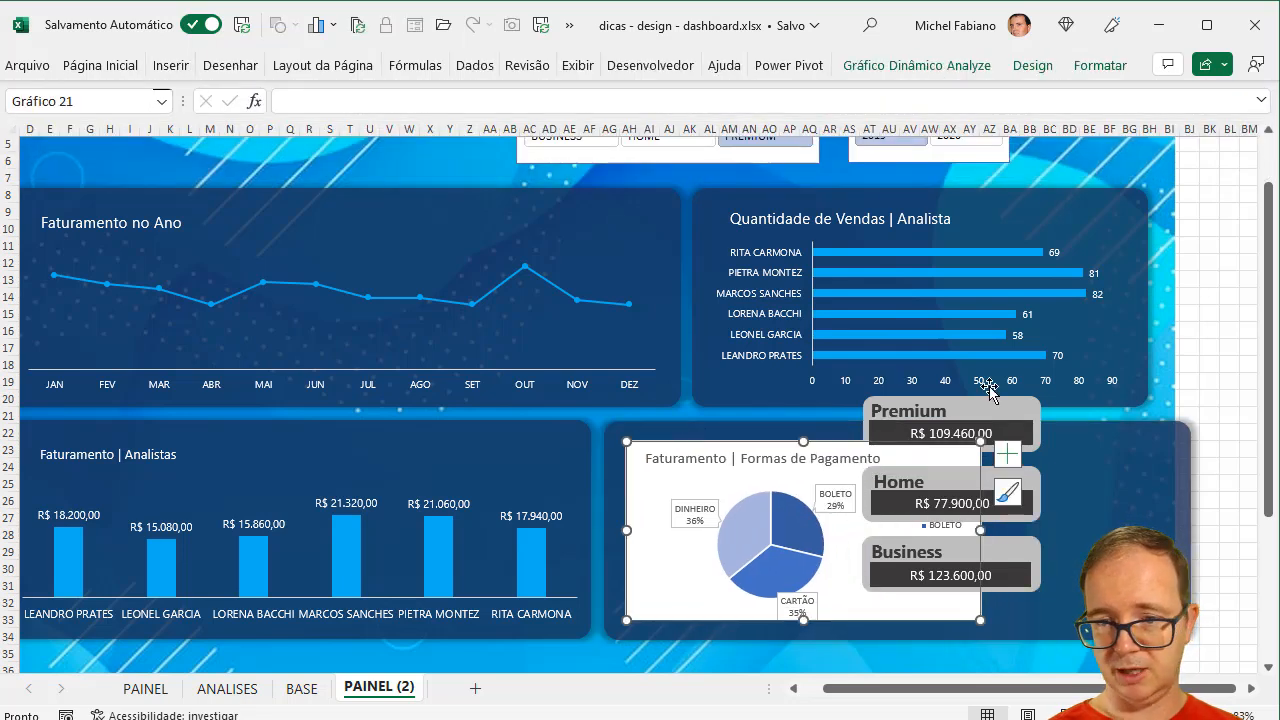
# Step: Delete the Premium card, including its gray rectangle, its value box and its label
pyautogui.click(1007, 404)
pyautogui.moveTo(1071, 388); pyautogui.dragTo(1150, 442)
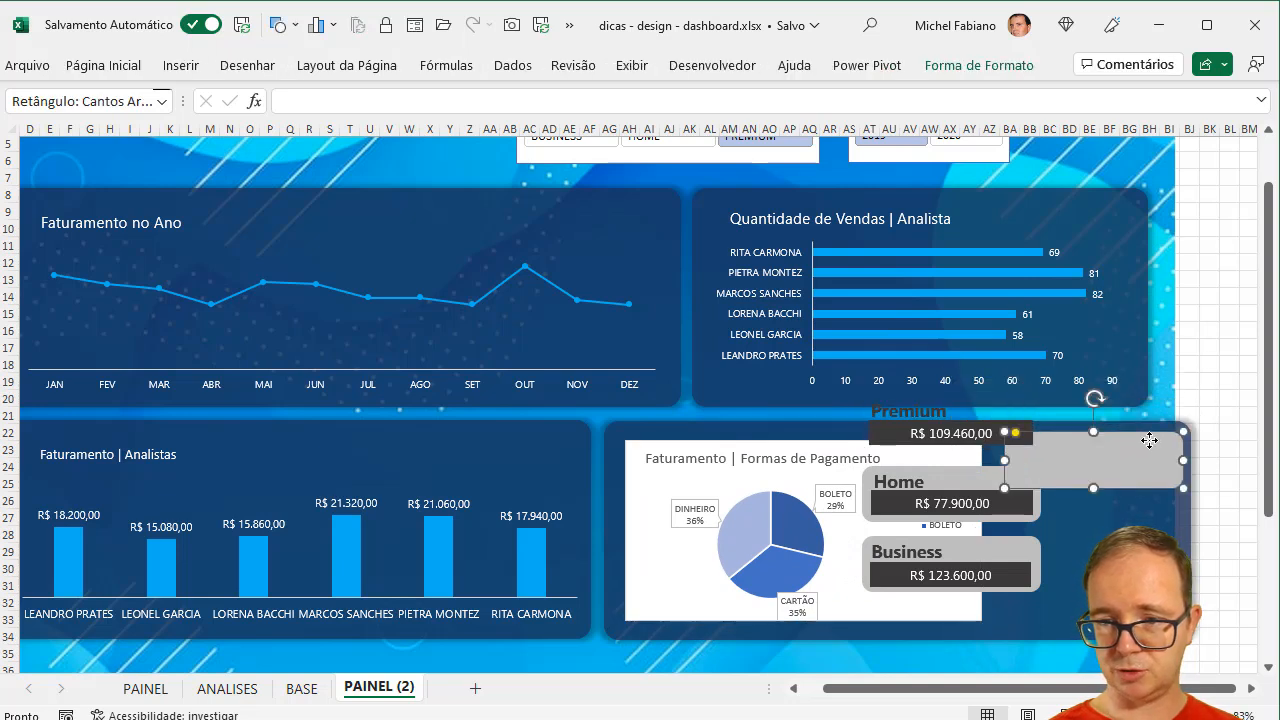
pyautogui.press('Delete')
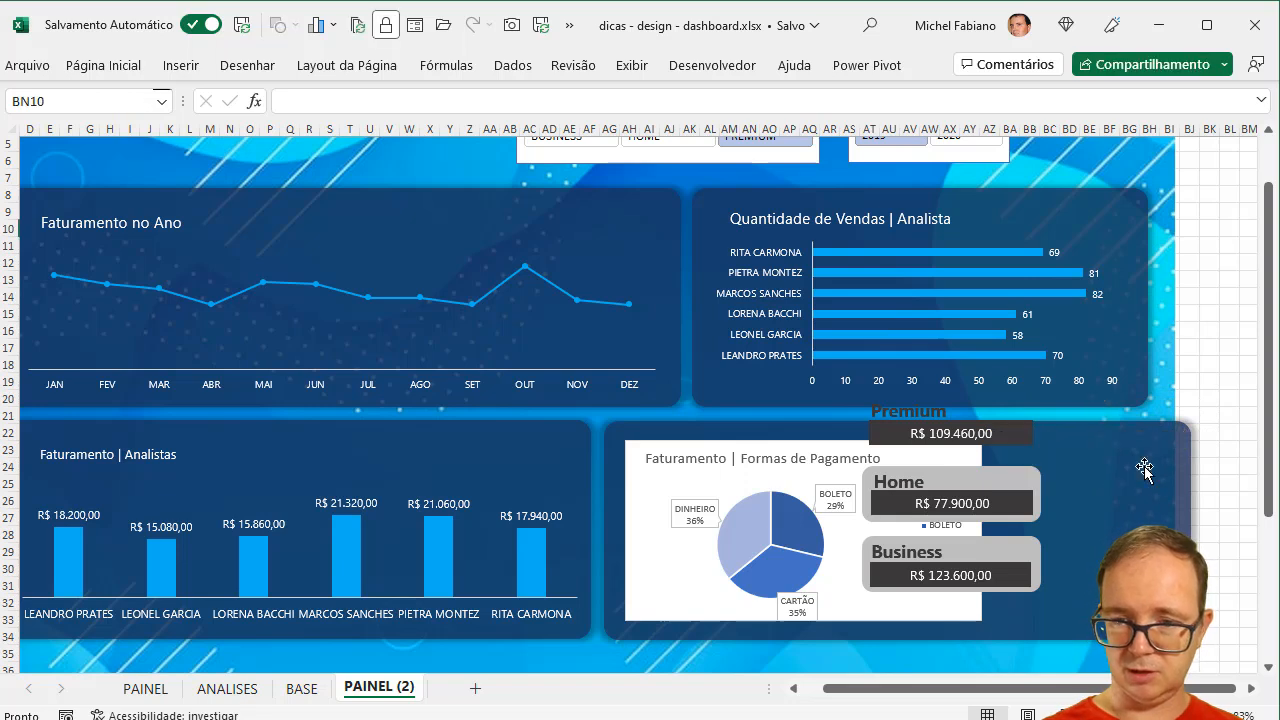
pyautogui.click(1022, 432)
pyautogui.press('Delete')
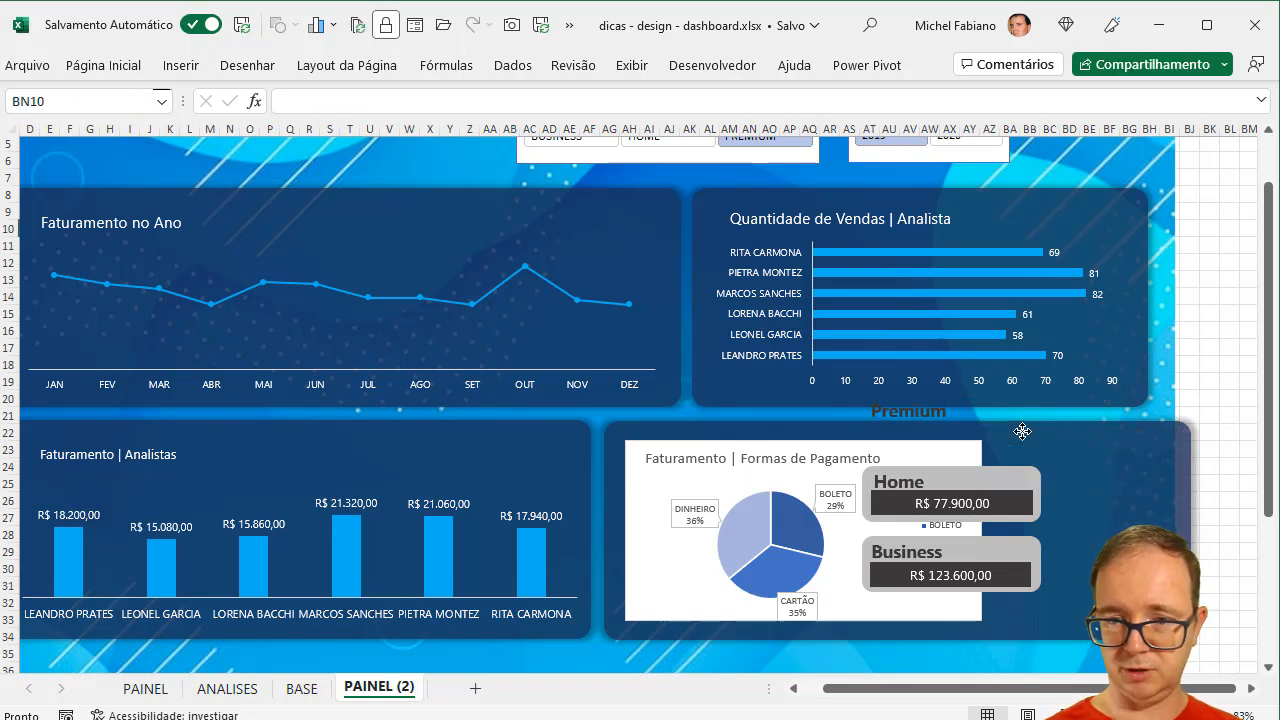
pyautogui.click(944, 418)
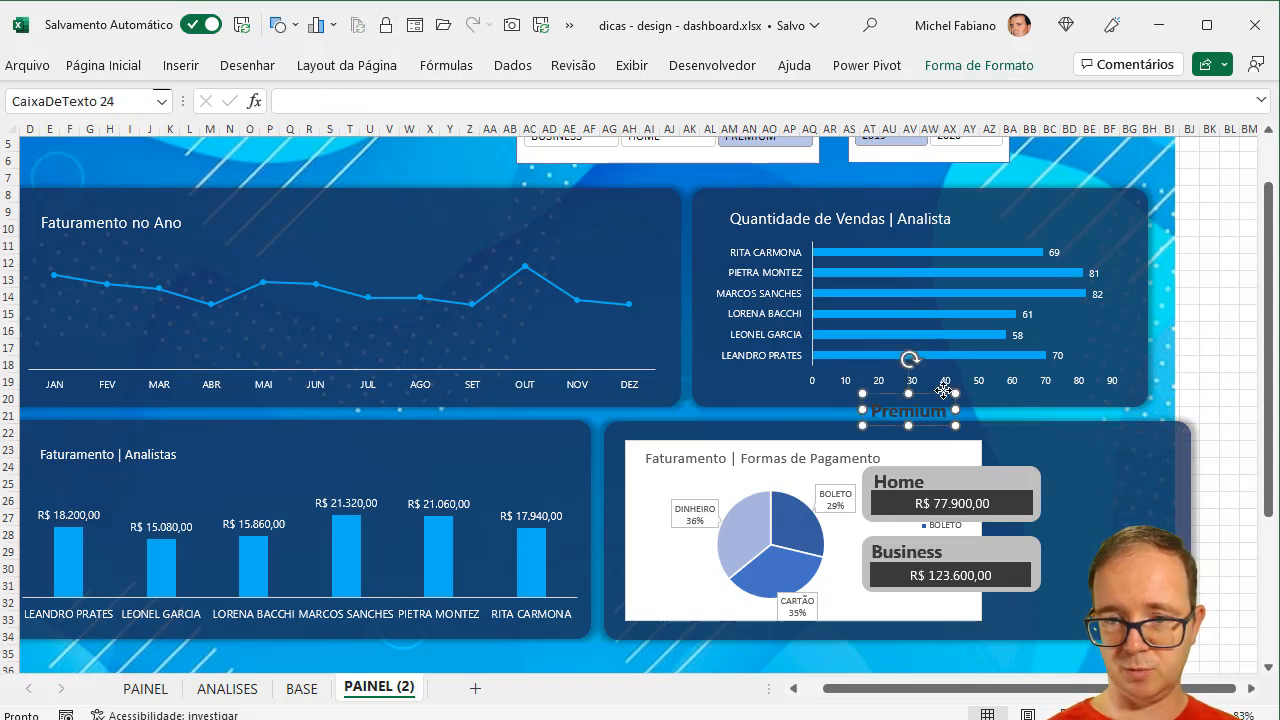
pyautogui.press('Delete')
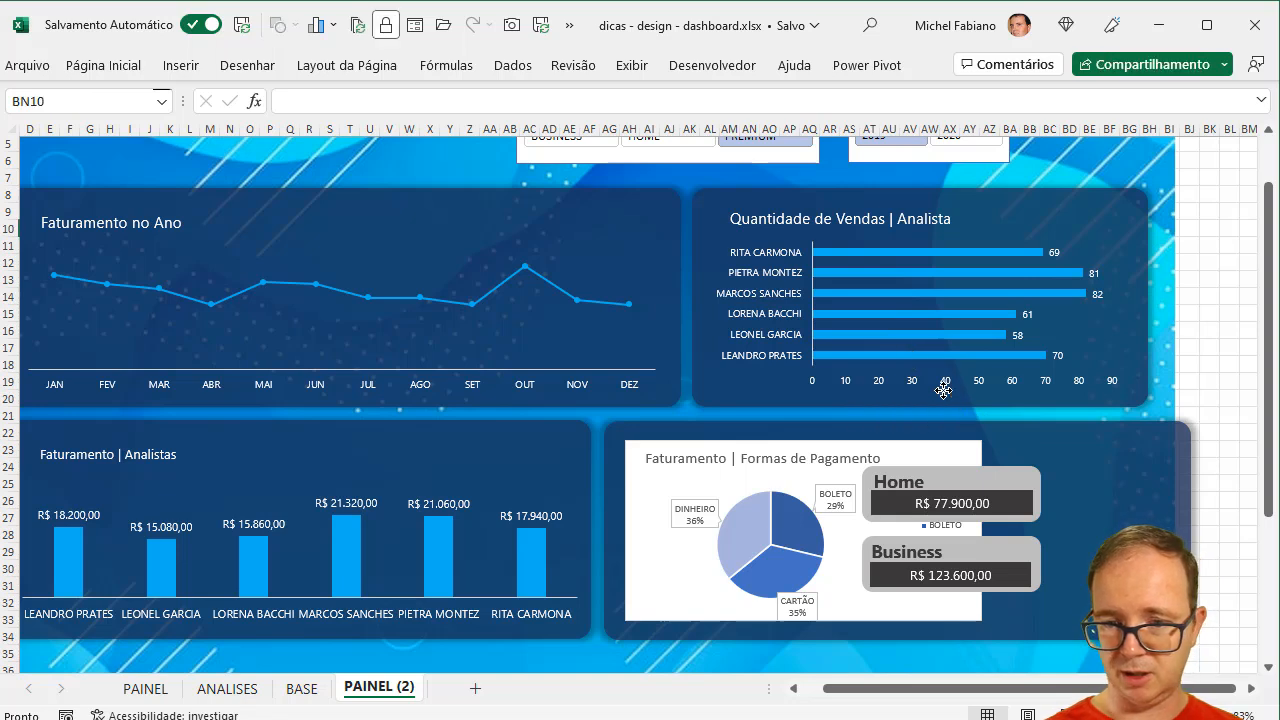
# Step: Move the gray rectangles and value boxes of the Home and Business cards to the right of the pie chart
pyautogui.click(985, 483)
pyautogui.keyDown('ctrl'); pyautogui.click(996, 505); pyautogui.keyUp('ctrl')
pyautogui.moveTo(1001, 481); pyautogui.dragTo(1150, 499)
pyautogui.click(979, 540)
pyautogui.moveTo(979, 540); pyautogui.dragTo(1121, 565)
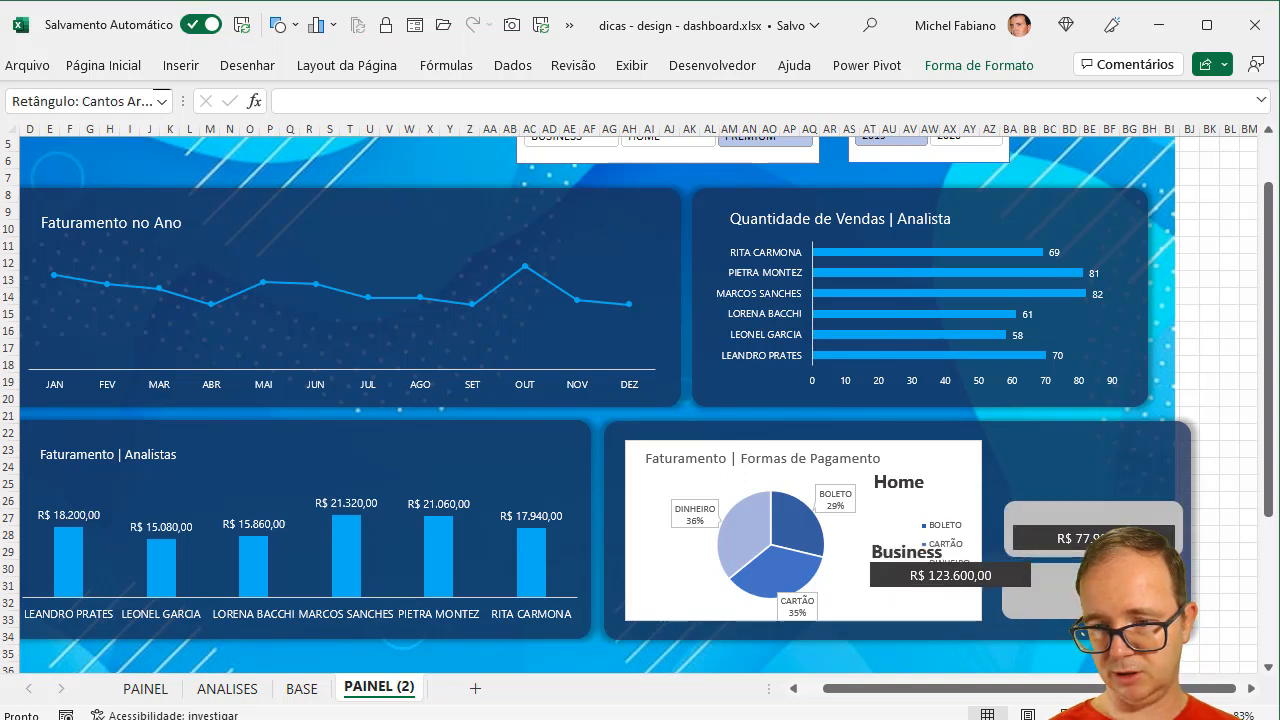
pyautogui.click(985, 576)
pyautogui.moveTo(985, 576); pyautogui.dragTo(1131, 604)
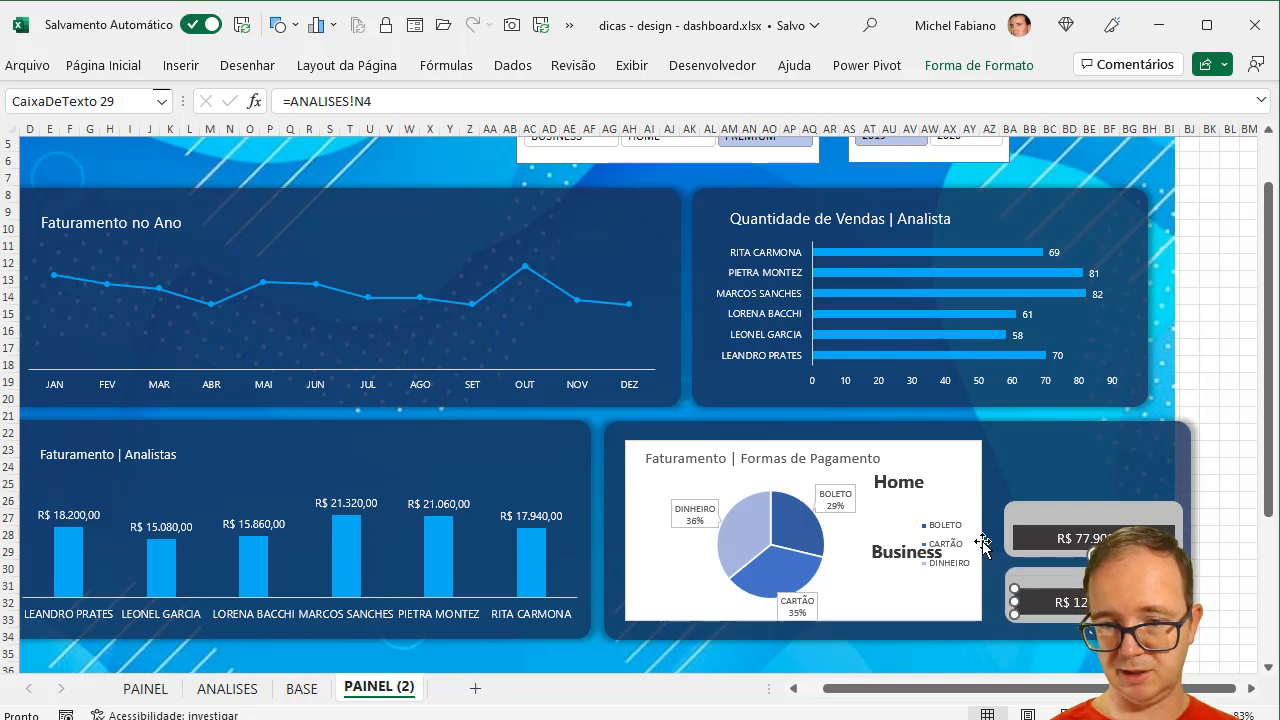
# Step: Place the Business and Home labels on their relocated gray rectangles, above the matching value boxes
pyautogui.click(905, 552)
pyautogui.moveTo(903, 553); pyautogui.dragTo(1029, 594)
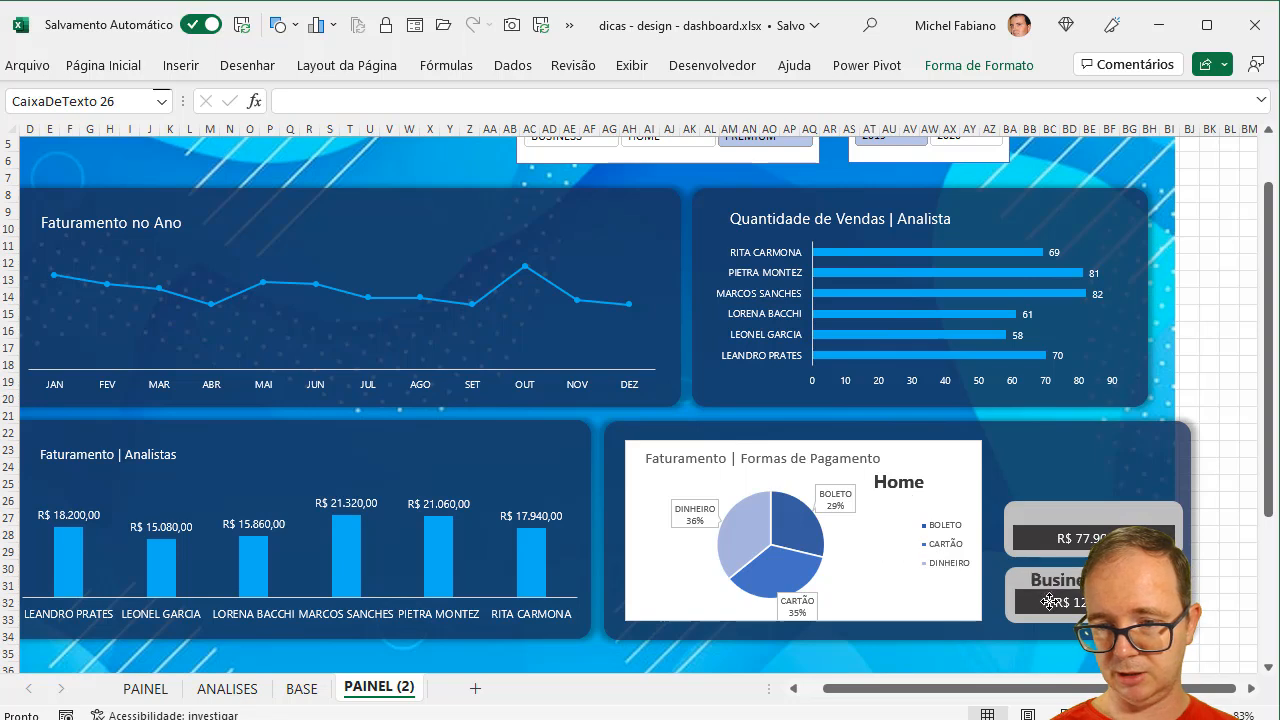
pyautogui.click(900, 485)
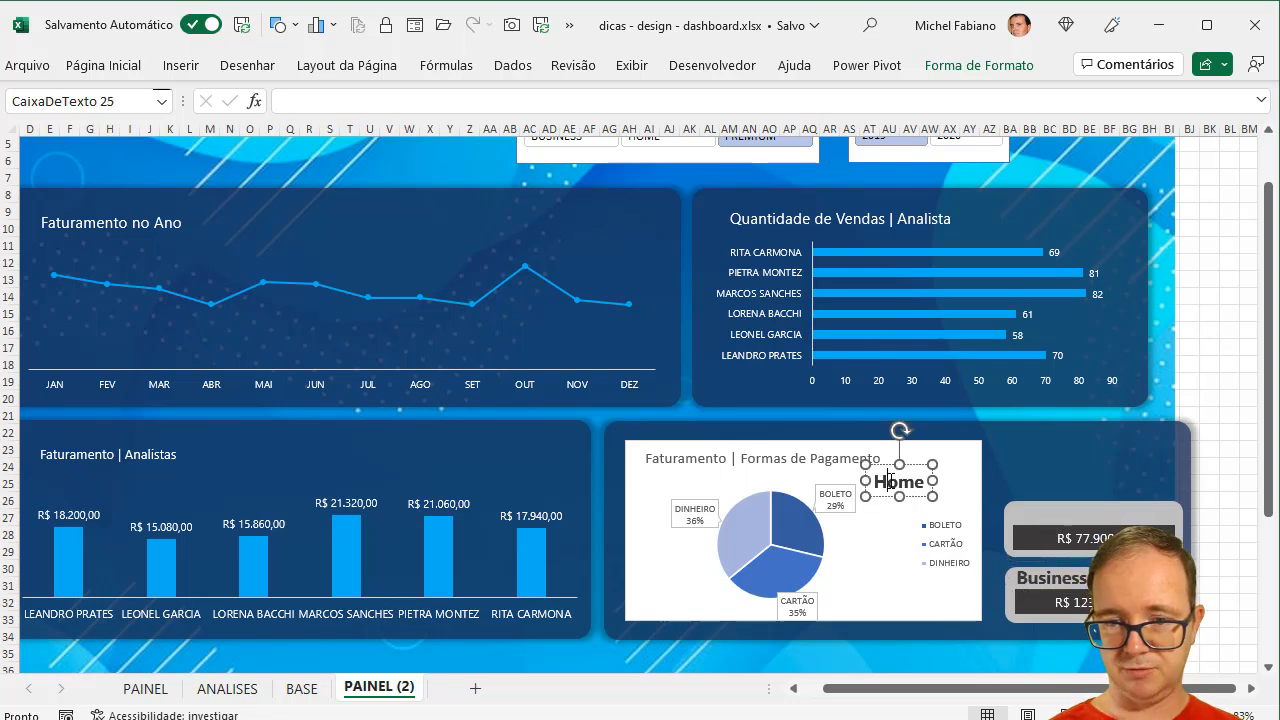
pyautogui.moveTo(916, 495); pyautogui.dragTo(1054, 524)
# Step: Widen the background picture to the right so it extends past the edge of the lower-right rounded rectangle
pyautogui.click(1110, 461)
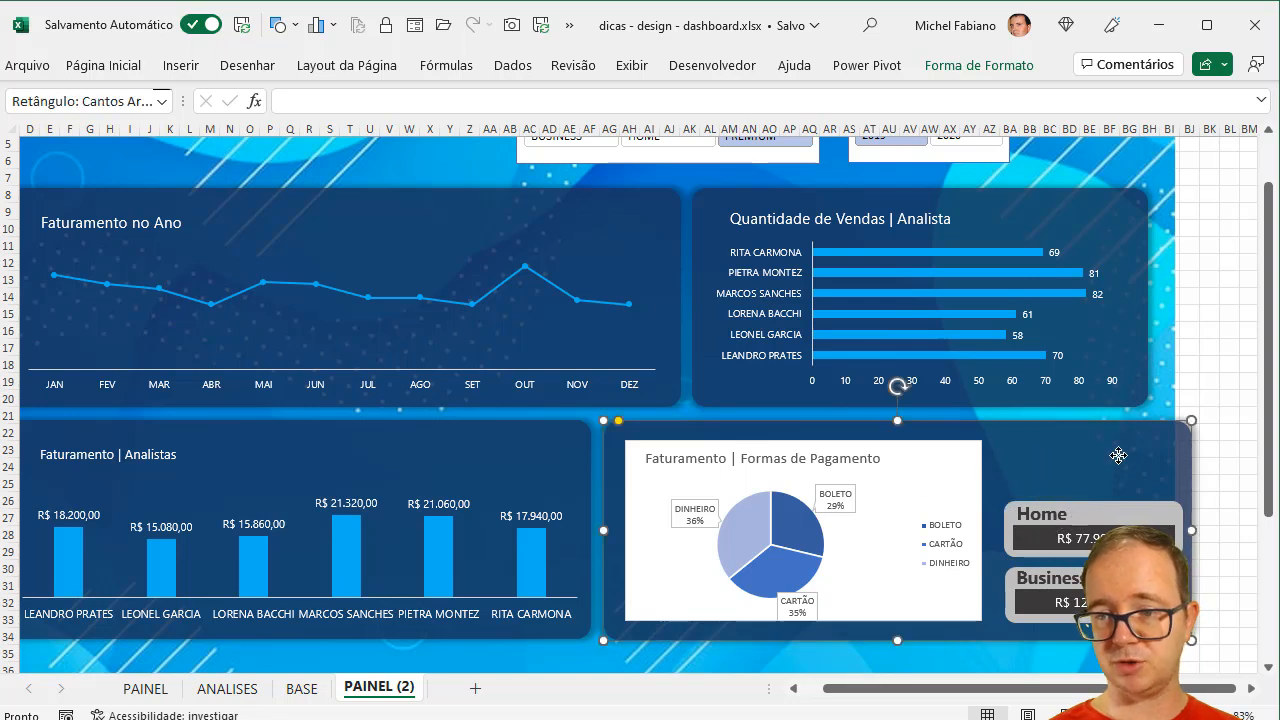
pyautogui.click(1173, 387)
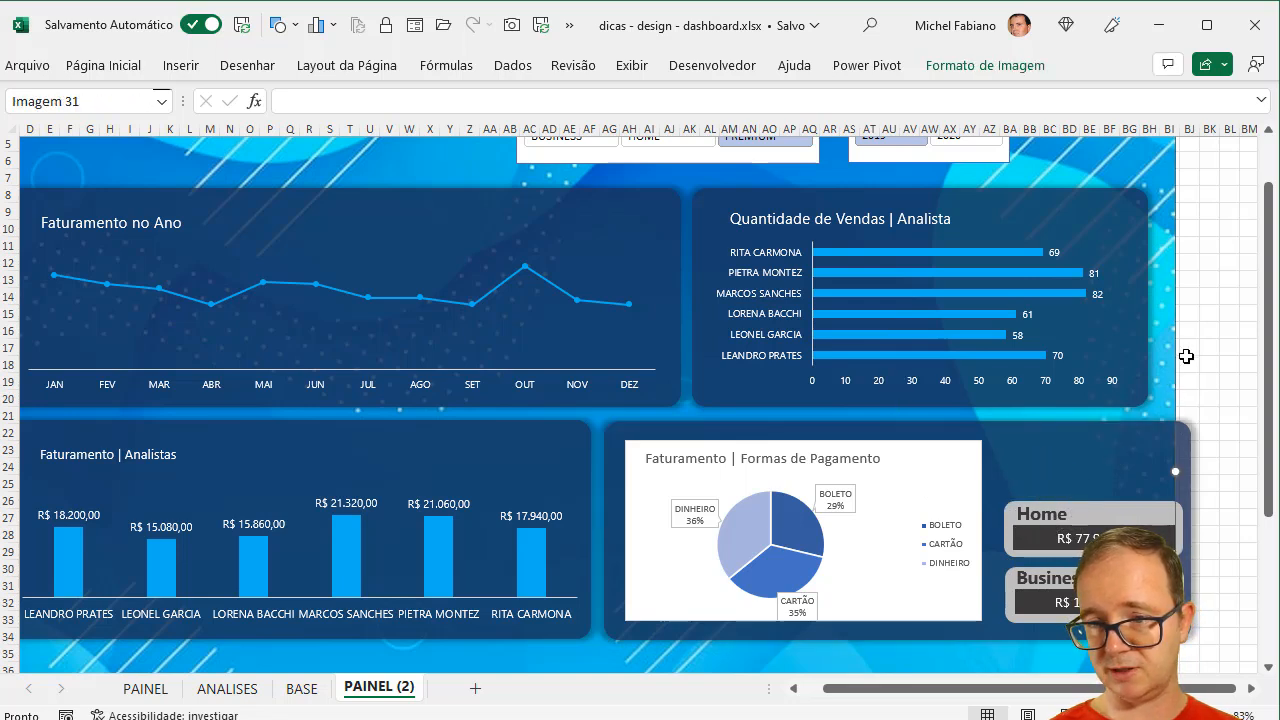
pyautogui.moveTo(1178, 472); pyautogui.dragTo(1216, 472)
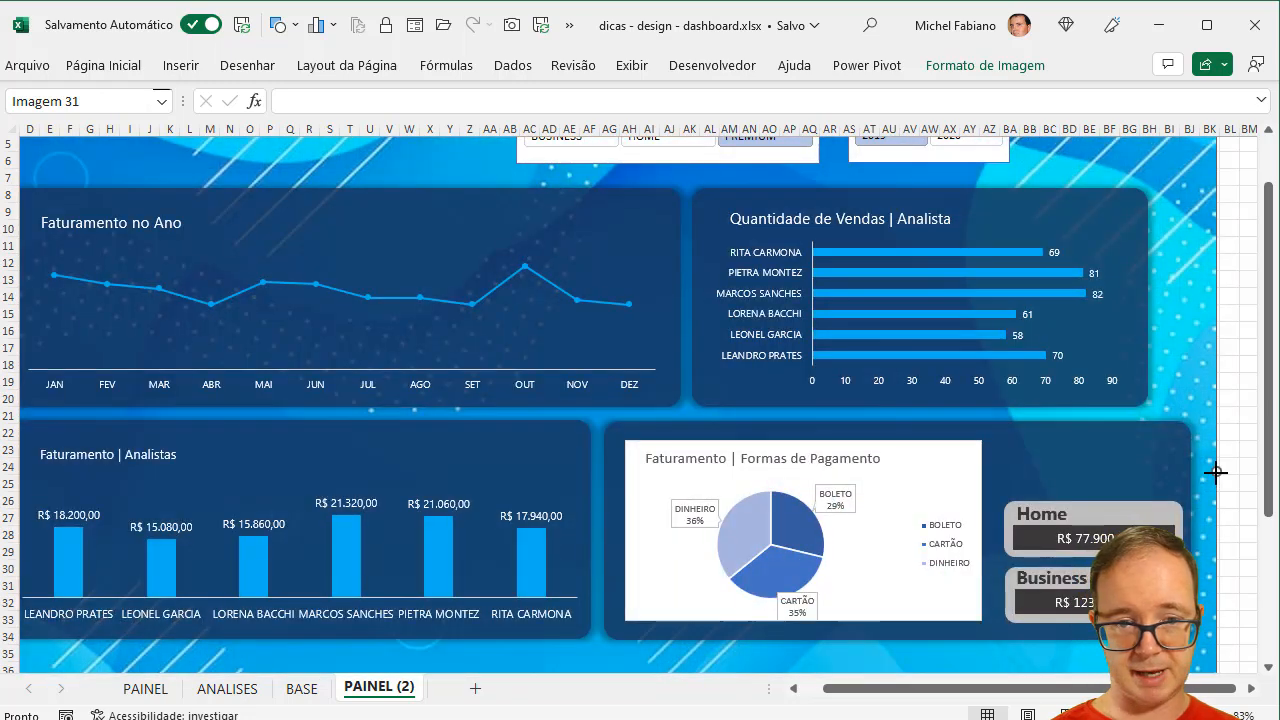
# Step: Set the Faturamento | Formas de Pagamento chart area to no fill
pyautogui.click(883, 446)
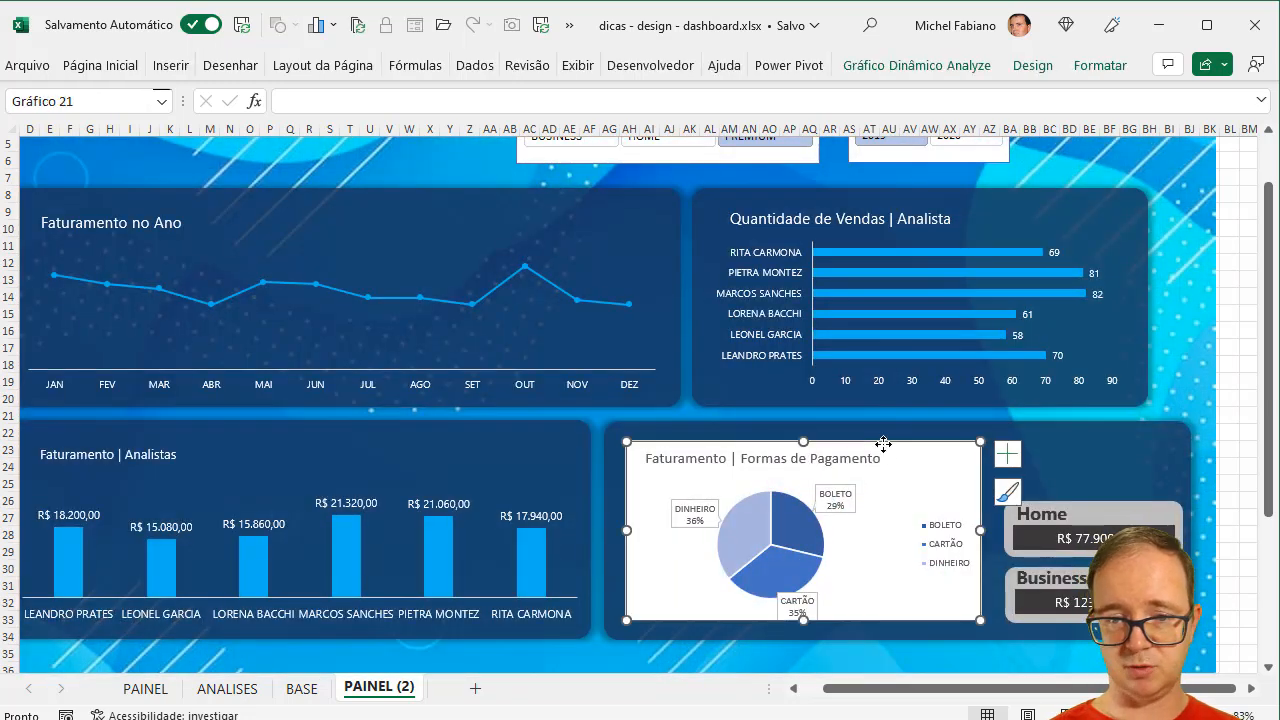
pyautogui.click(1033, 65)
pyautogui.click(1100, 65)
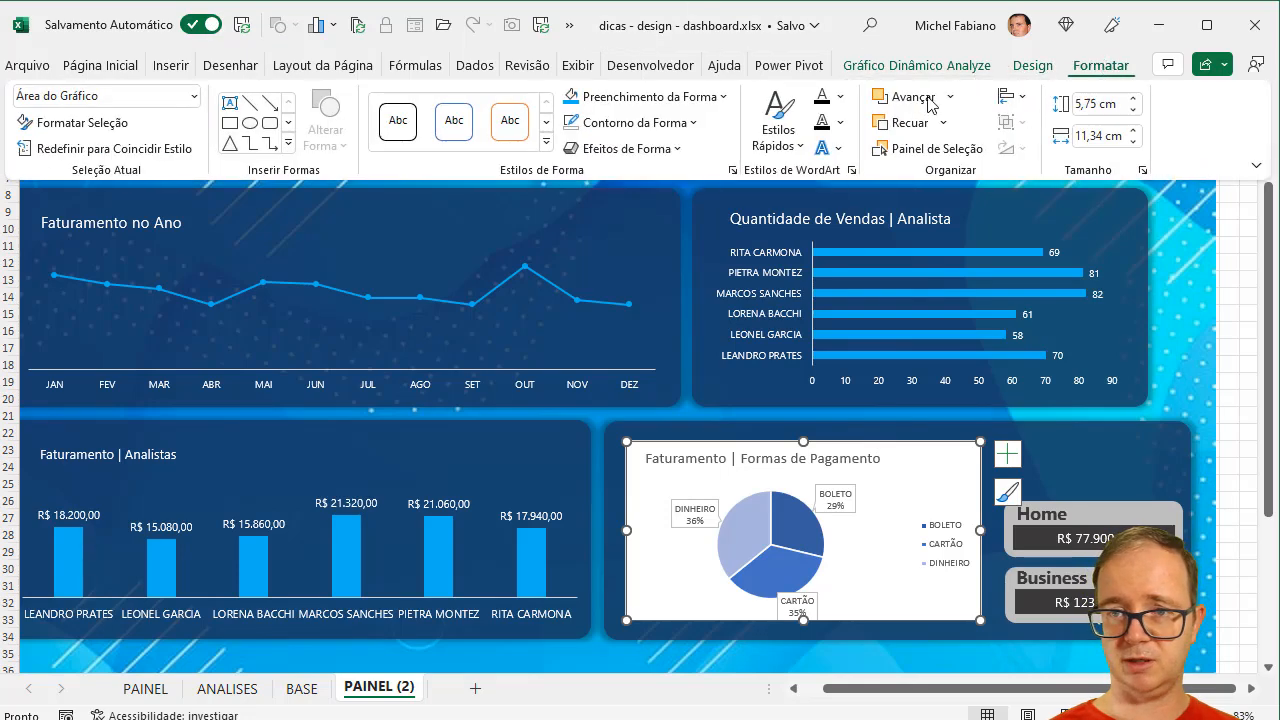
pyautogui.click(650, 96)
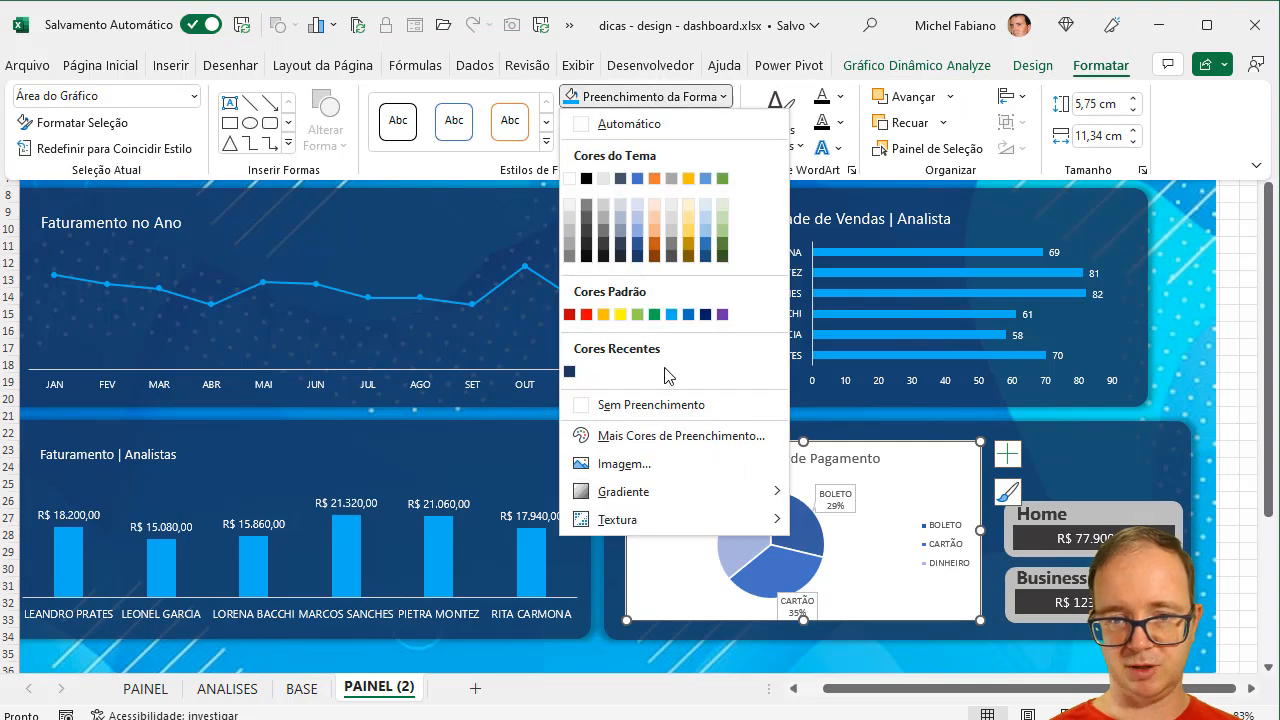
pyautogui.click(660, 404)
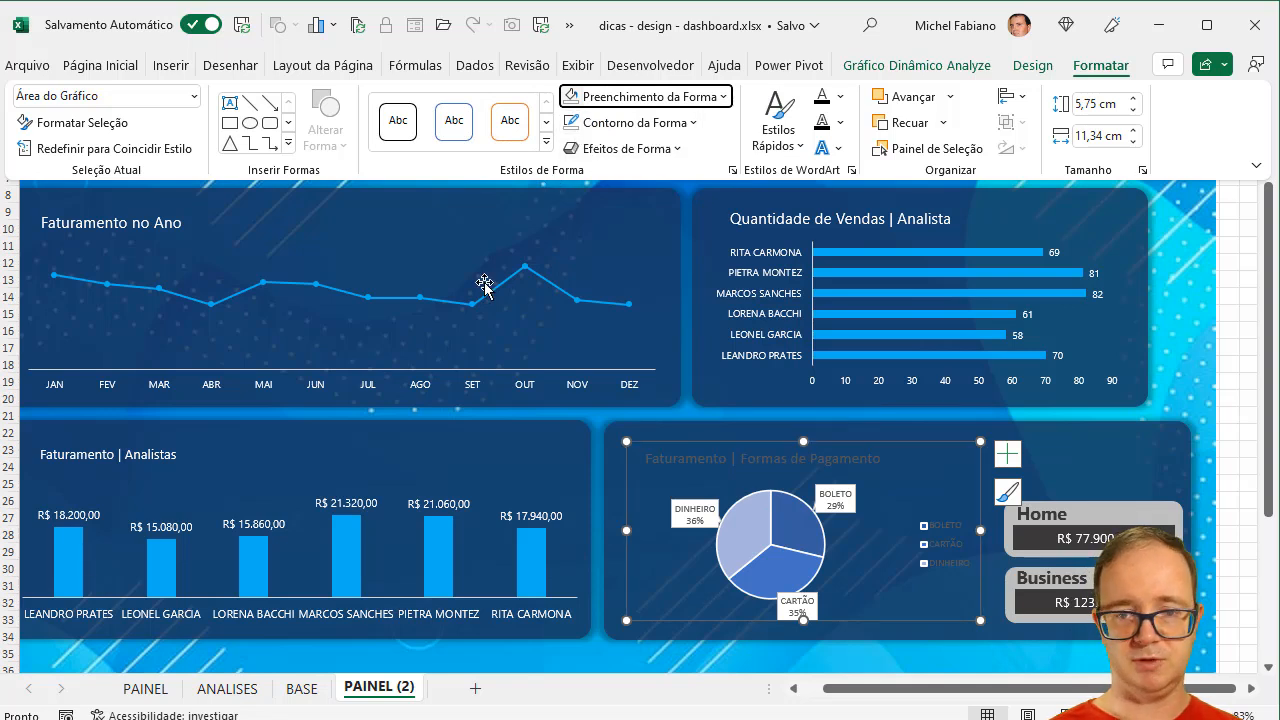
# Step: Format all text of the Faturamento | Formas de Pagamento chart as Segoe UI in white
pyautogui.click(101, 67)
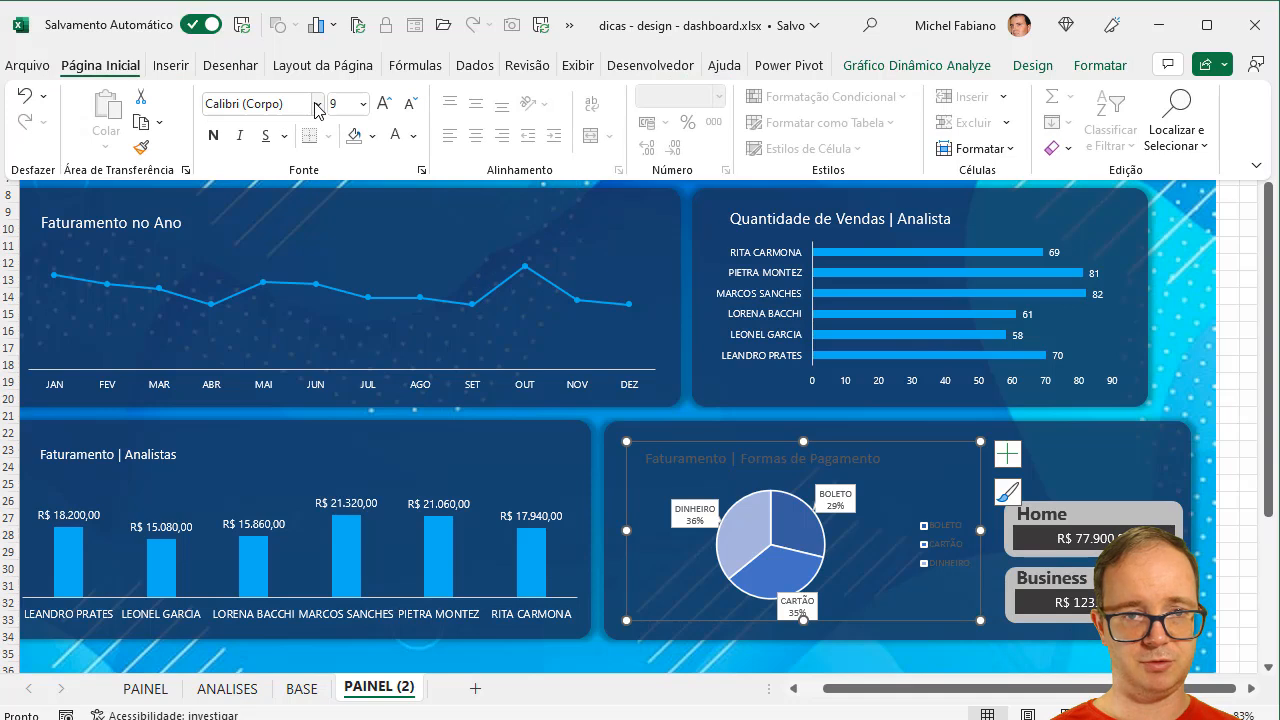
pyautogui.click(317, 104)
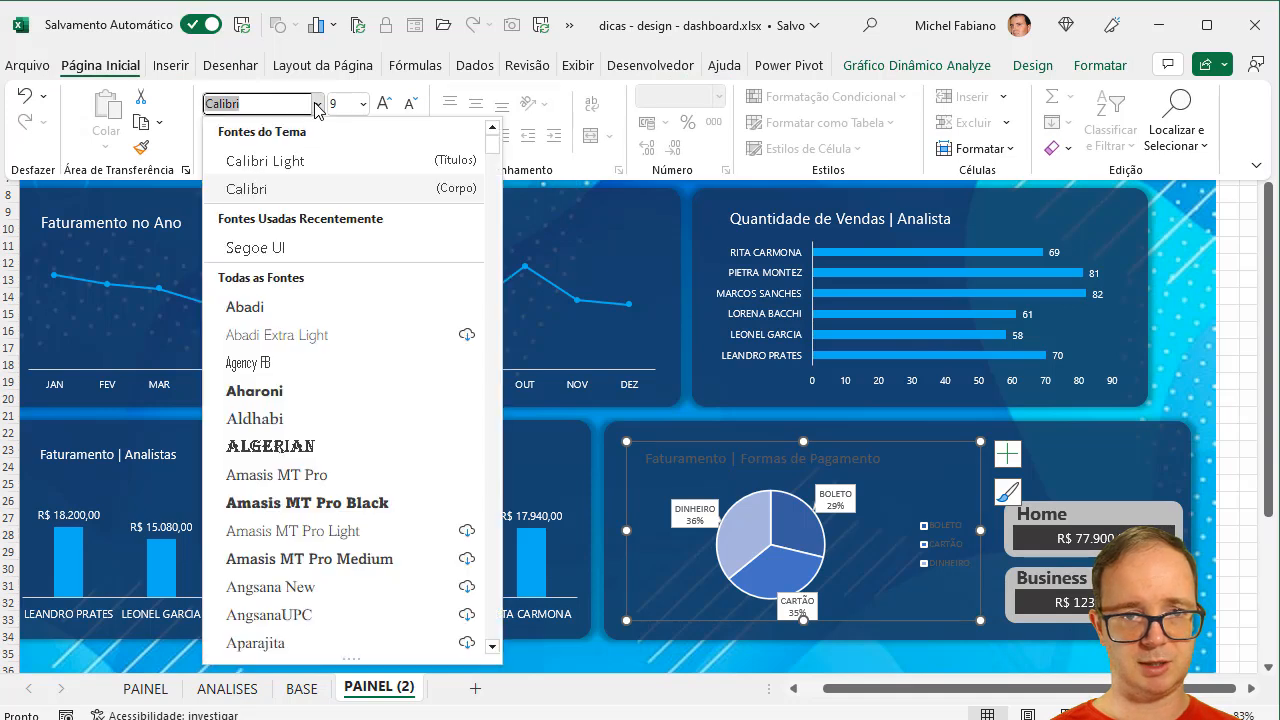
pyautogui.click(260, 249)
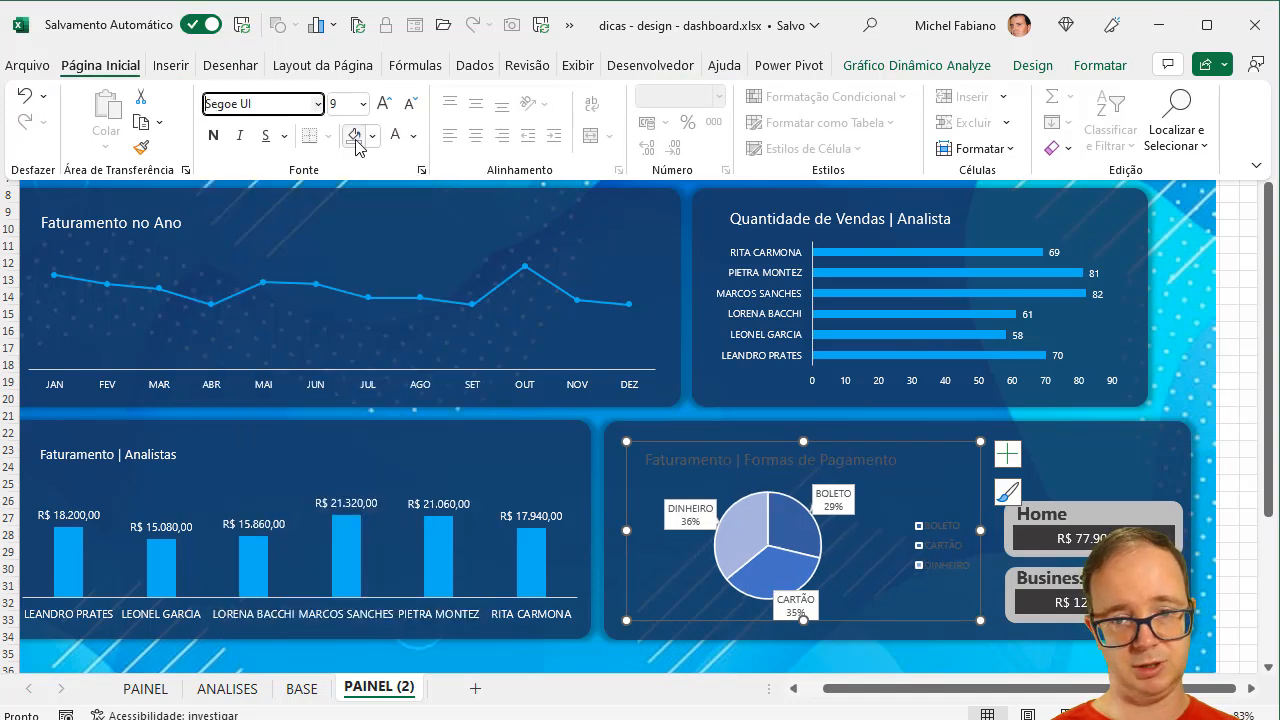
pyautogui.click(390, 141)
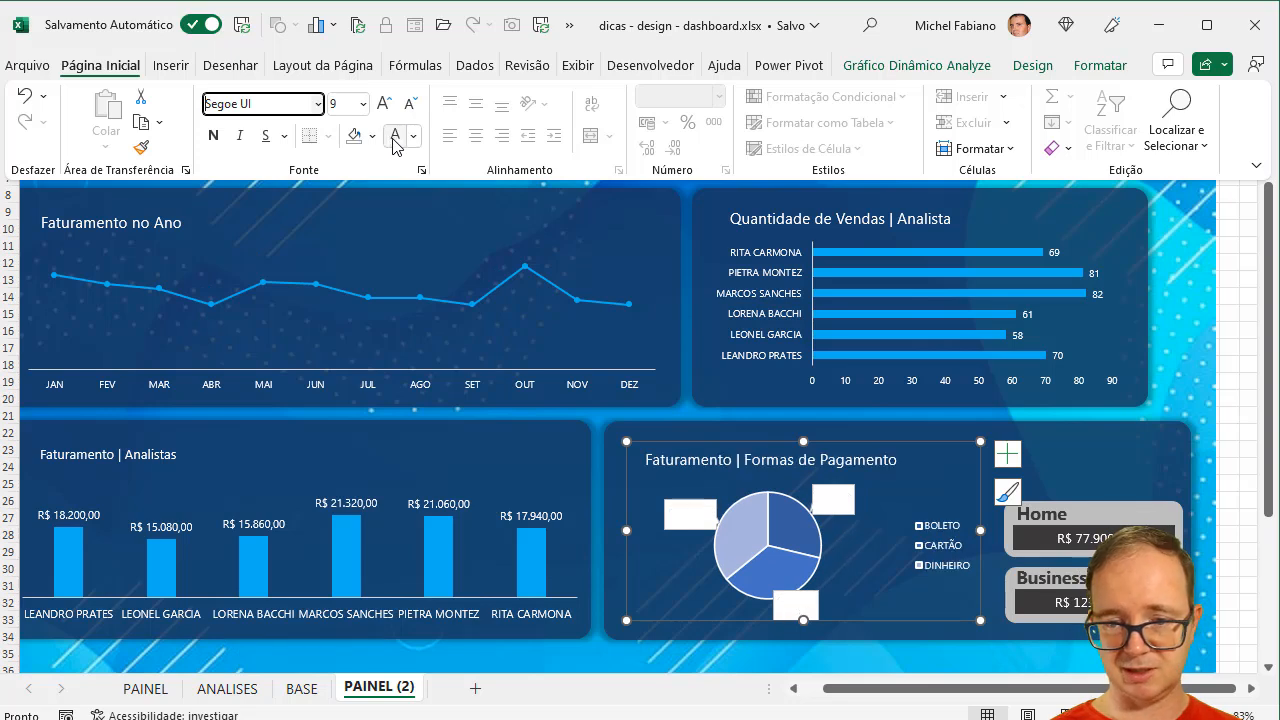
# Step: Delete the legend from the Faturamento | Formas de Pagamento chart
pyautogui.click(932, 535)
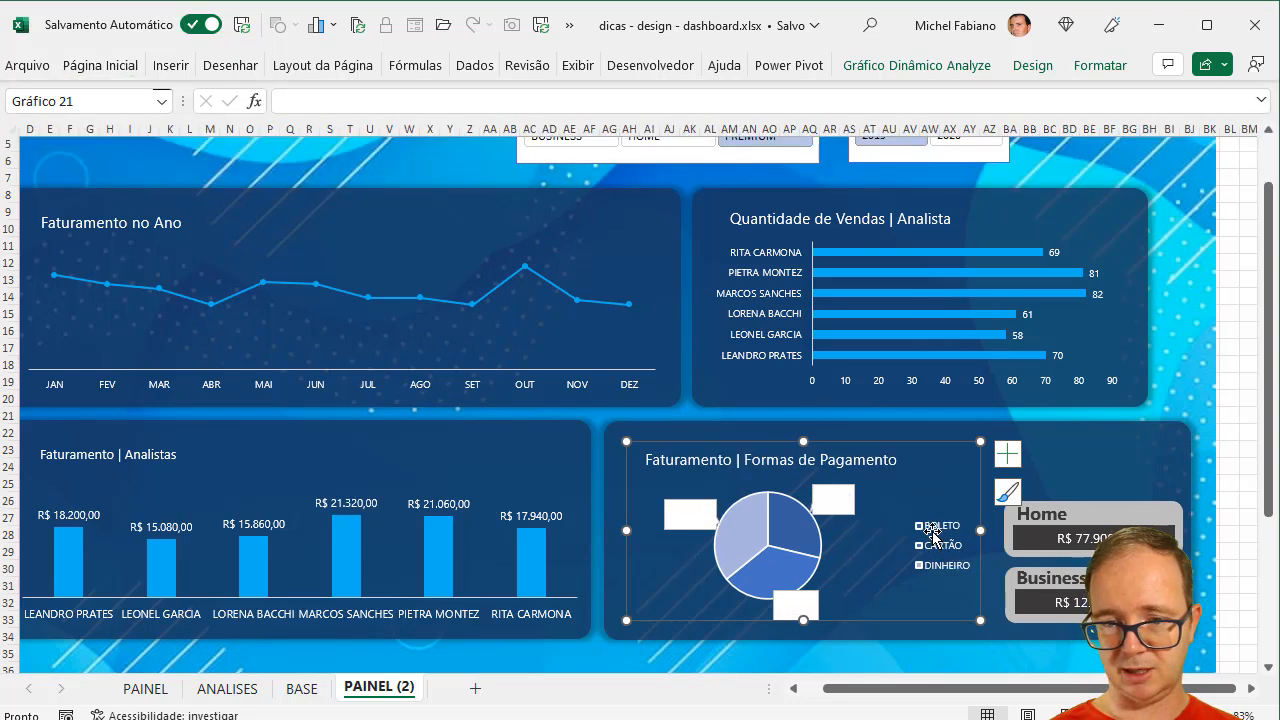
pyautogui.click(940, 533)
pyautogui.press('Delete')
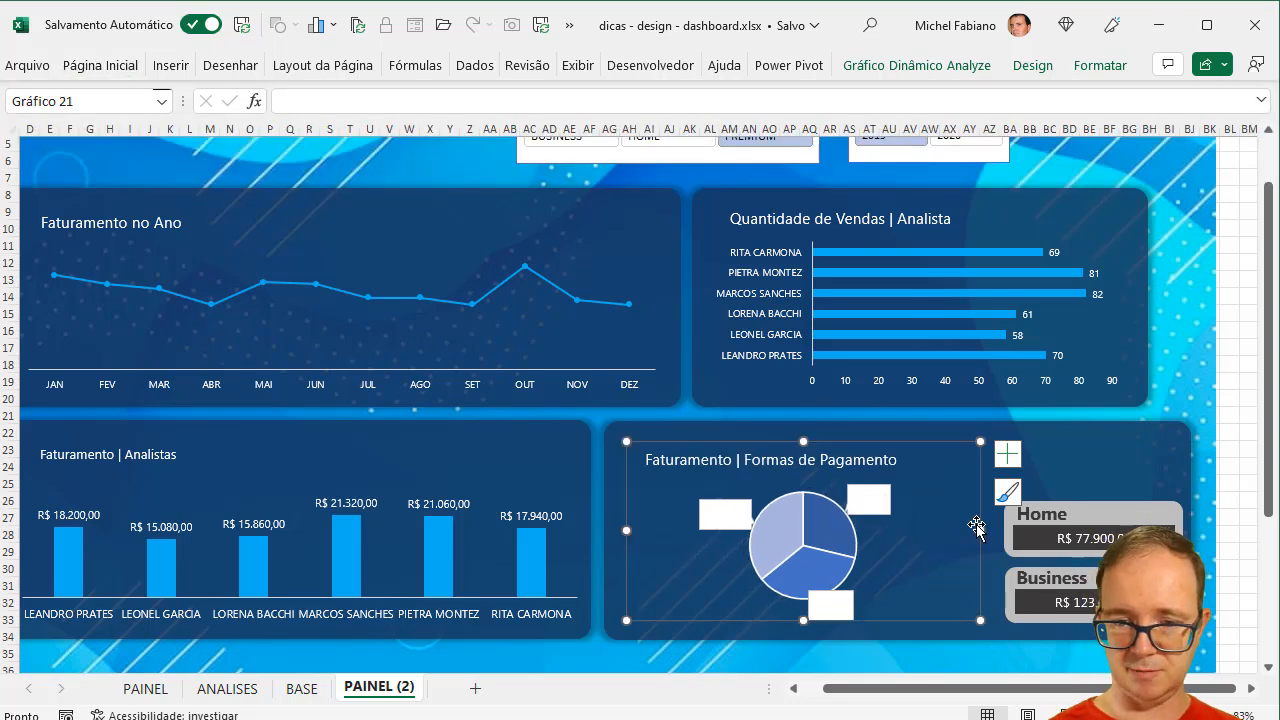
# Step: Fill the pie chart's data labels with the recently used dark blue, after trying a dark blue theme color
pyautogui.click(880, 497)
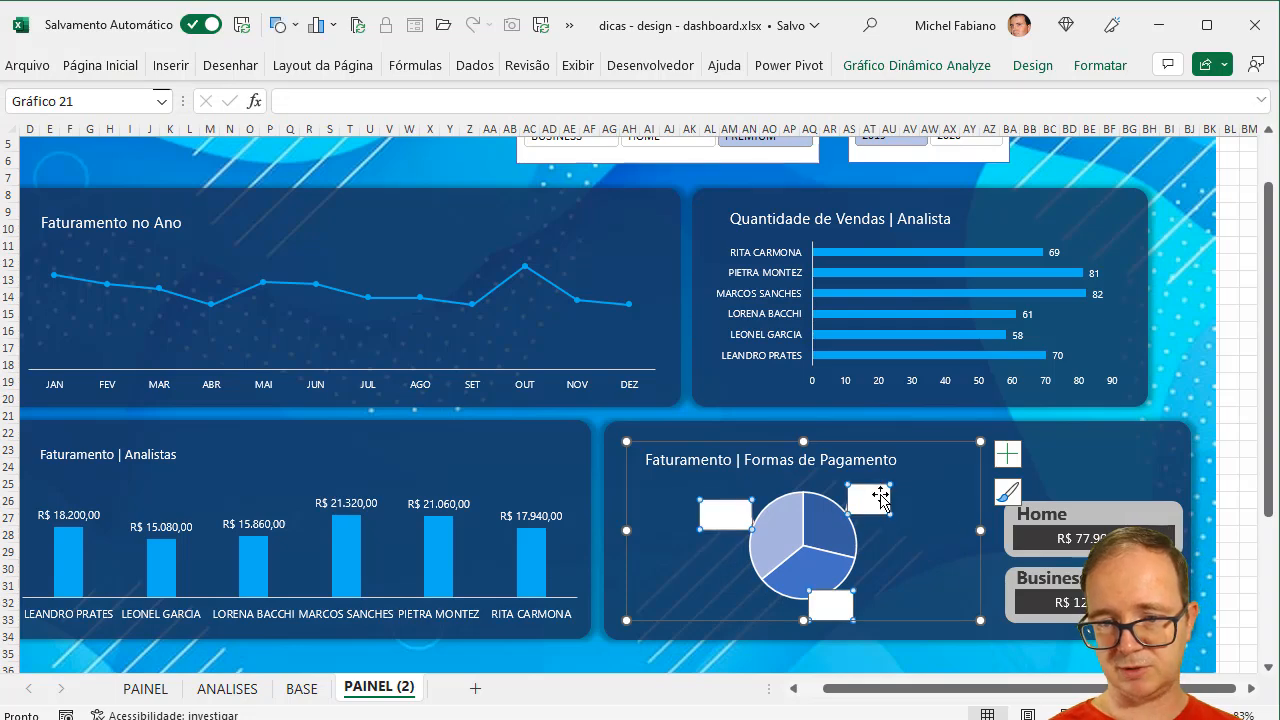
pyautogui.click(1100, 65)
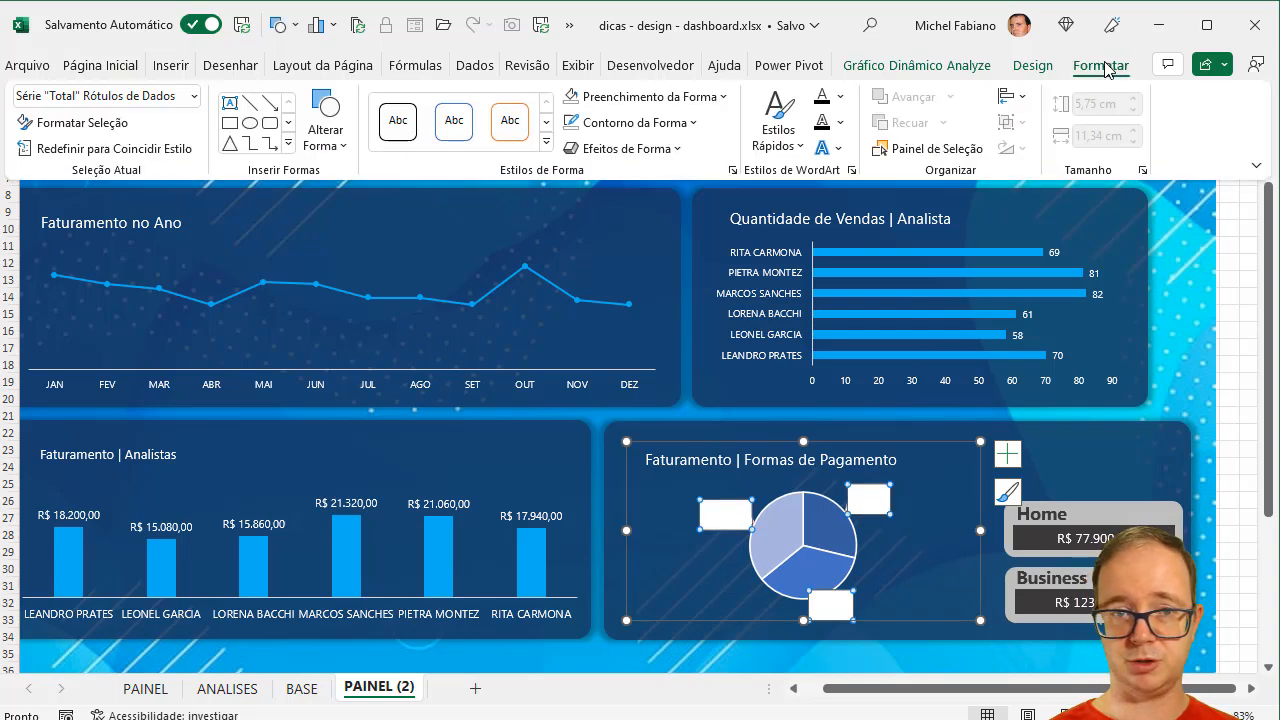
pyautogui.click(687, 97)
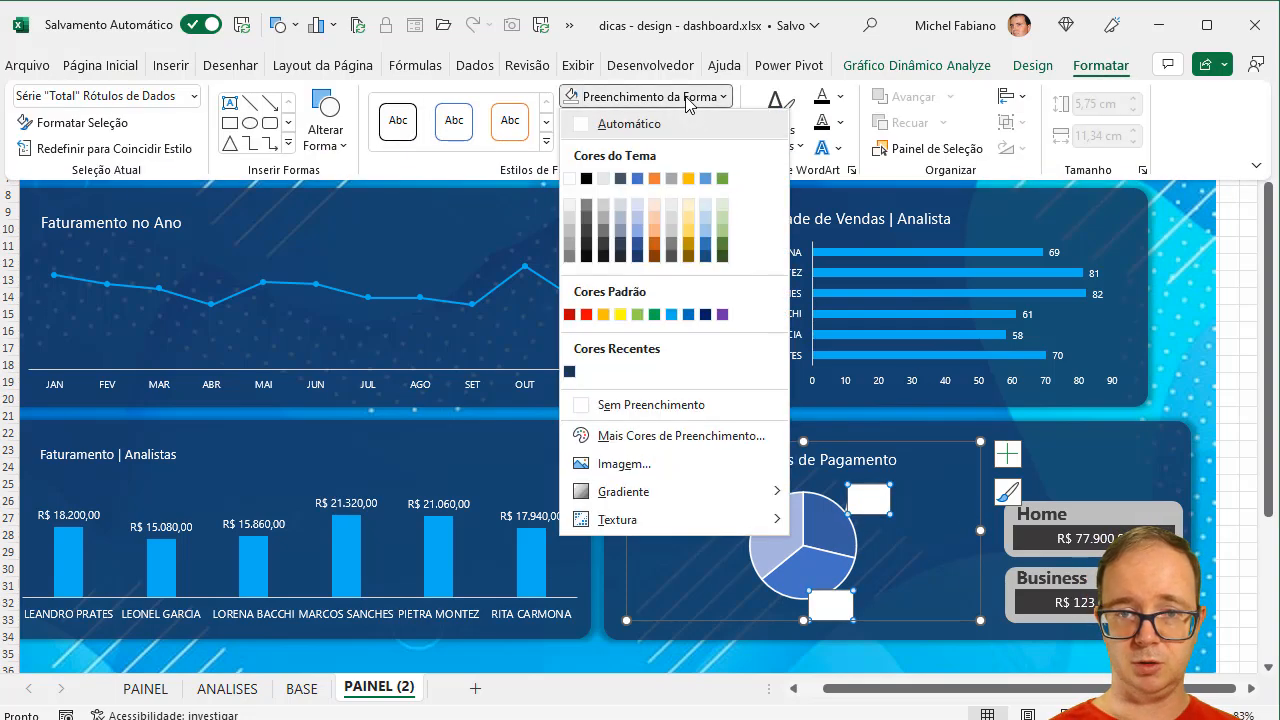
pyautogui.click(637, 257)
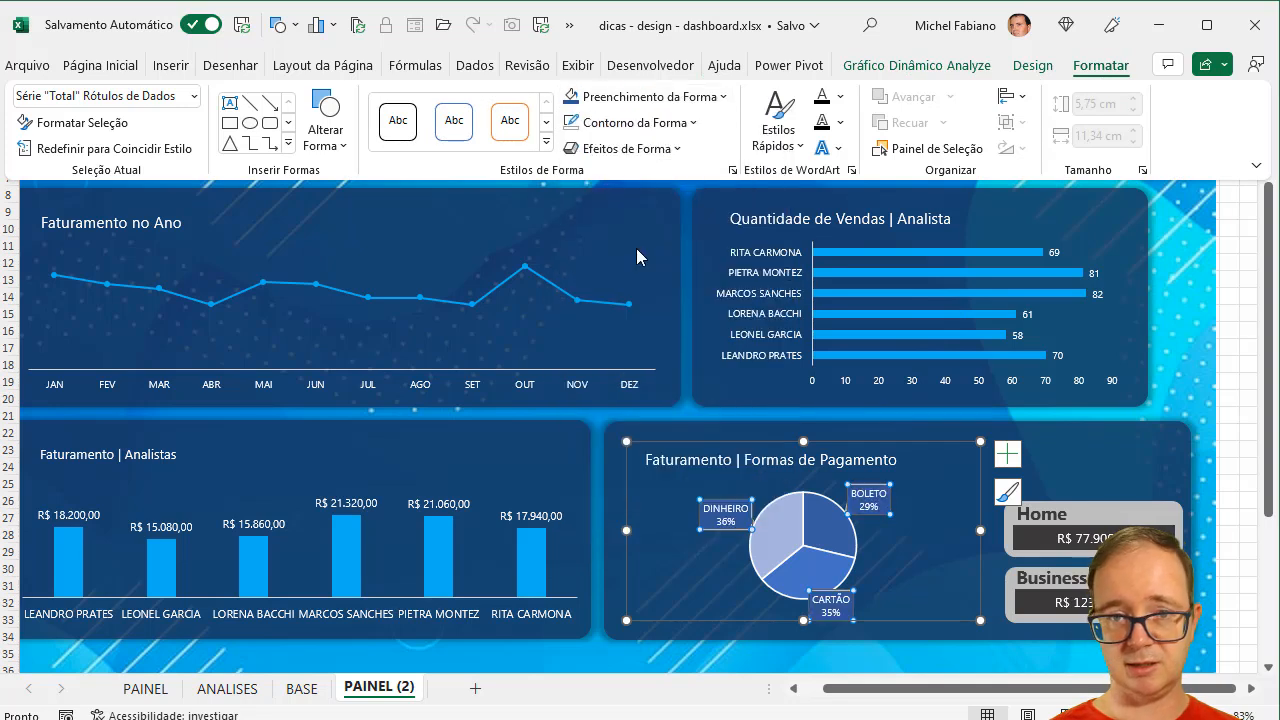
pyautogui.click(628, 98)
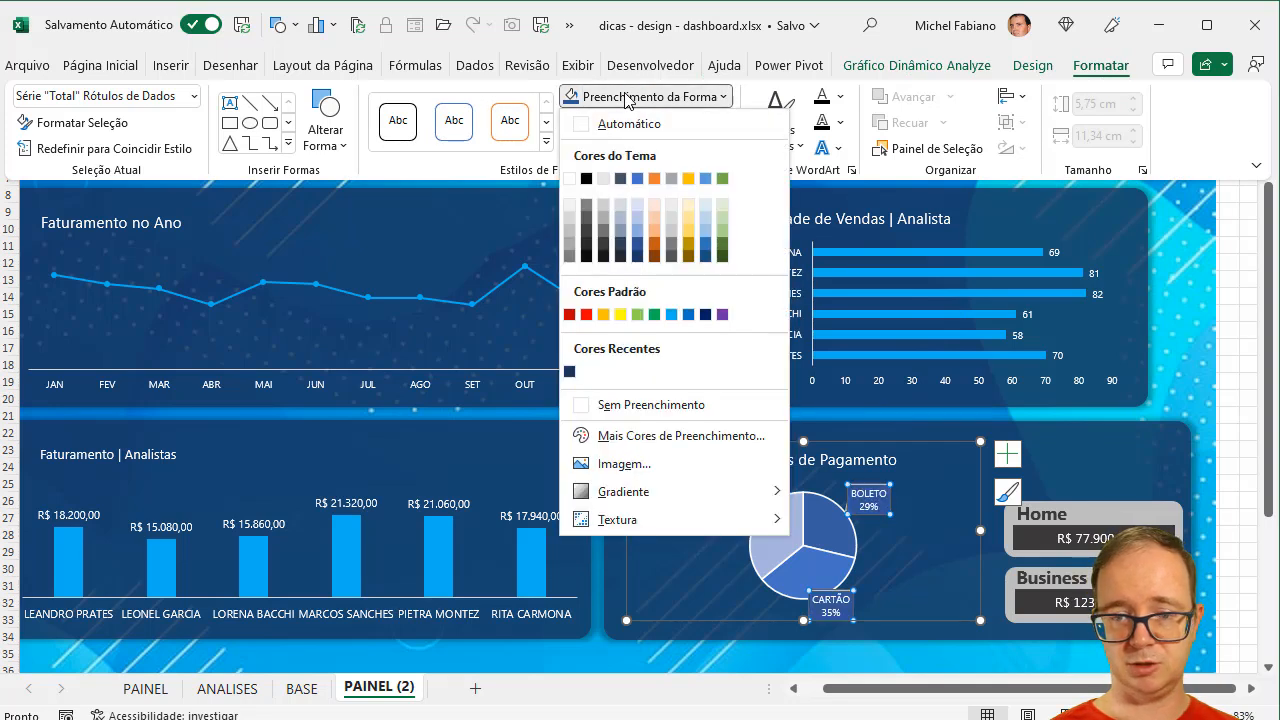
pyautogui.click(569, 371)
# Step: Remove the outline from the pie series and fill the BOLETO slice with a dark blue theme color
pyautogui.click(825, 535)
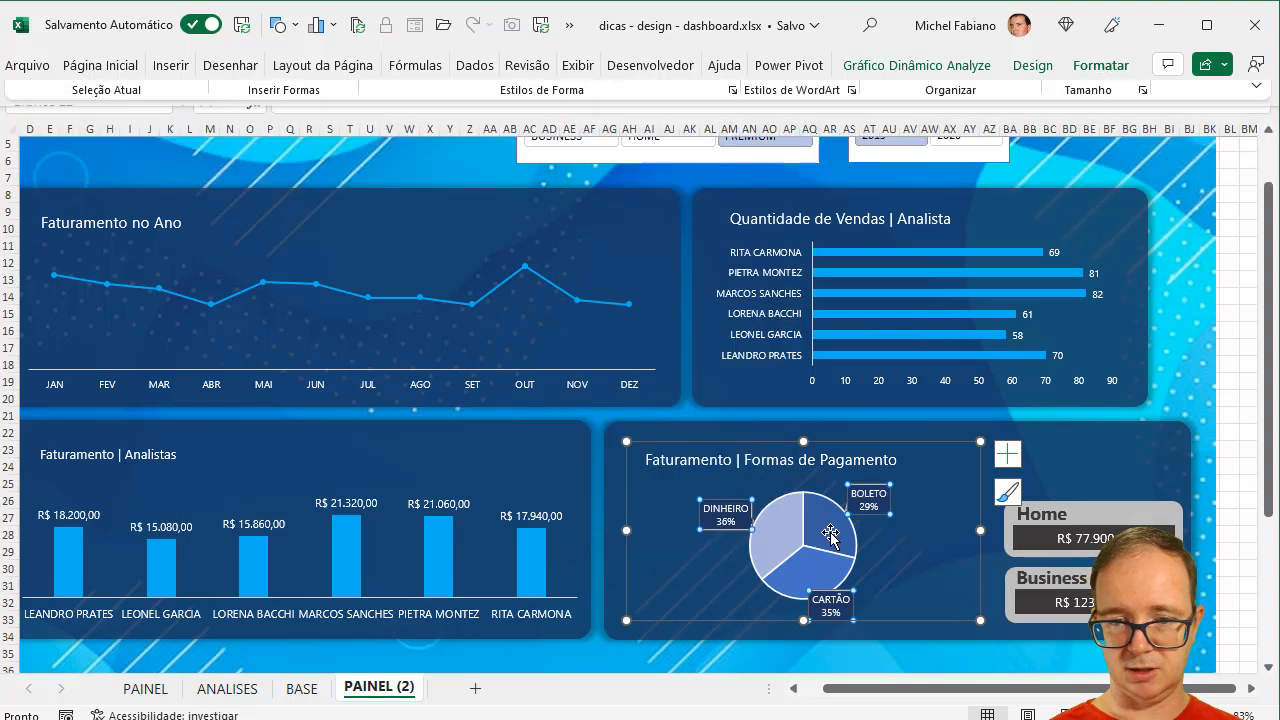
pyautogui.click(1094, 77)
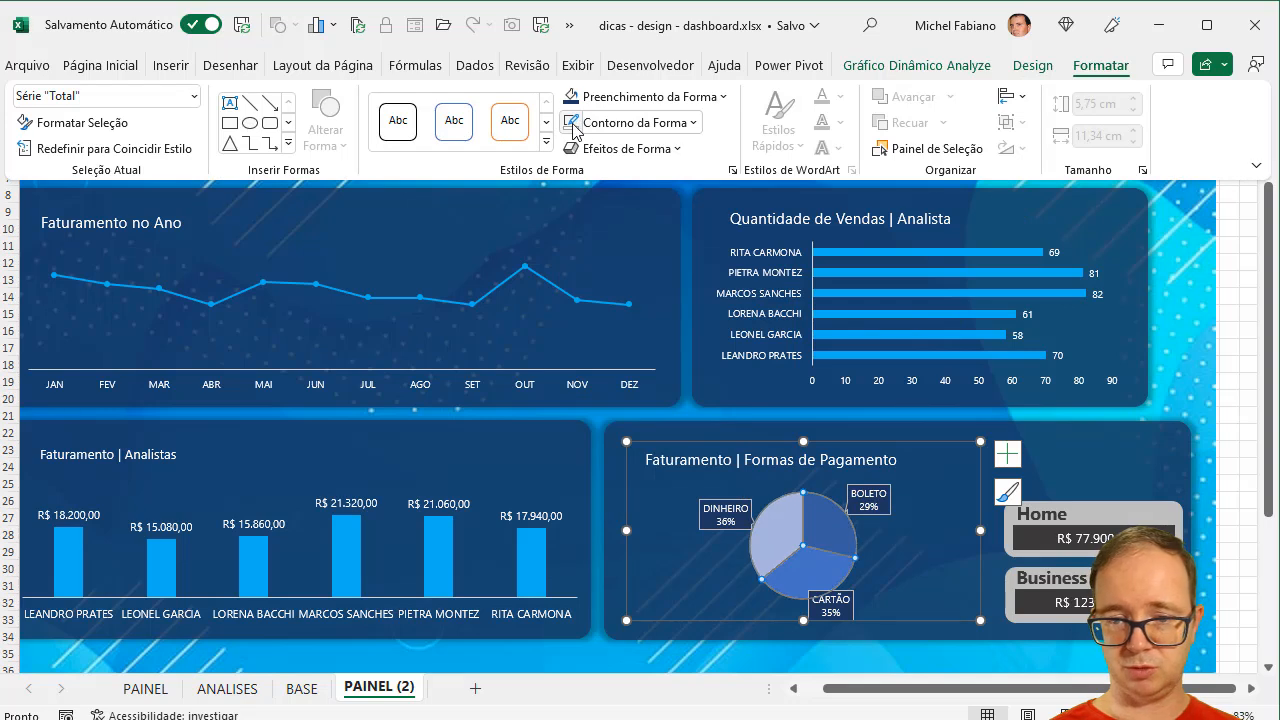
pyautogui.click(813, 511)
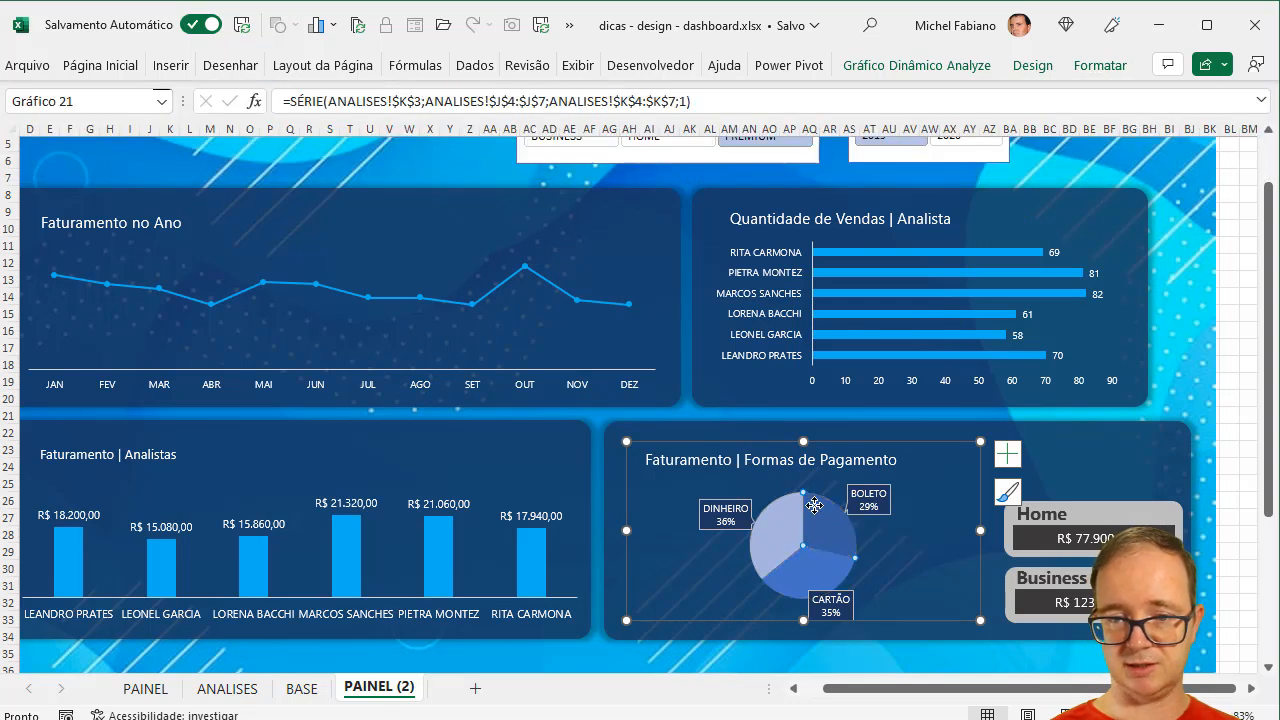
pyautogui.doubleClick(1100, 70)
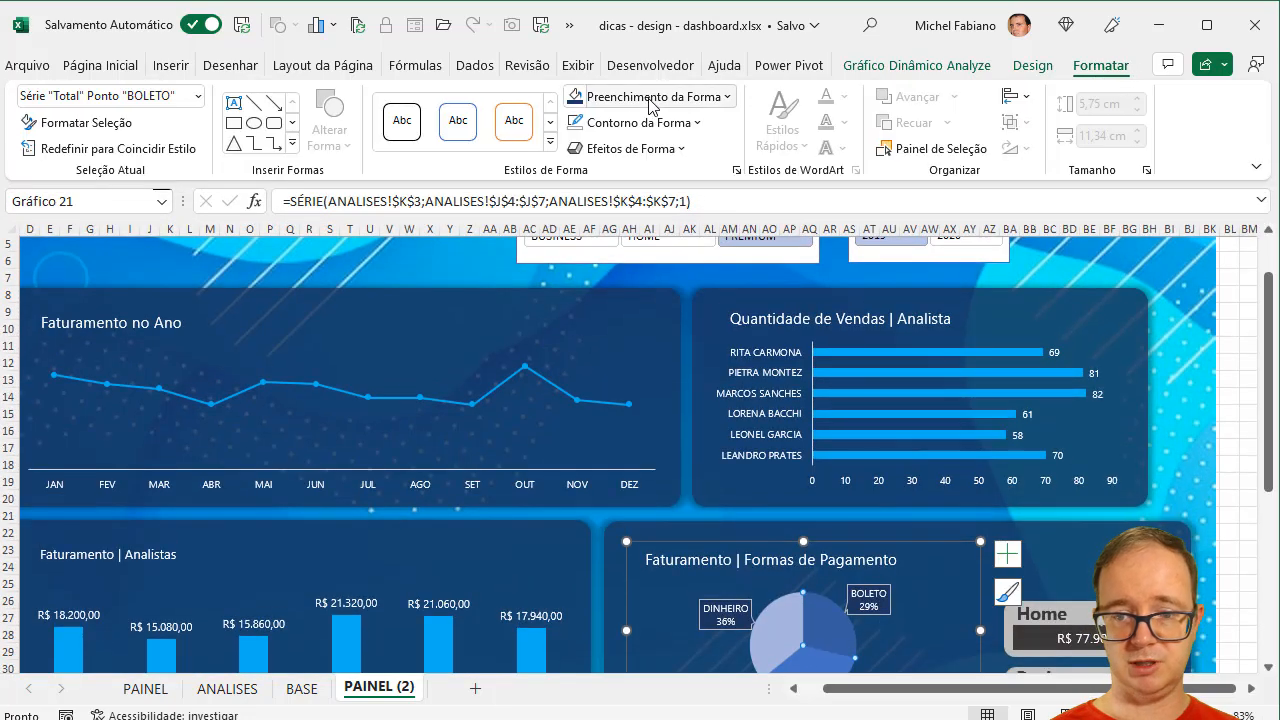
pyautogui.click(651, 97)
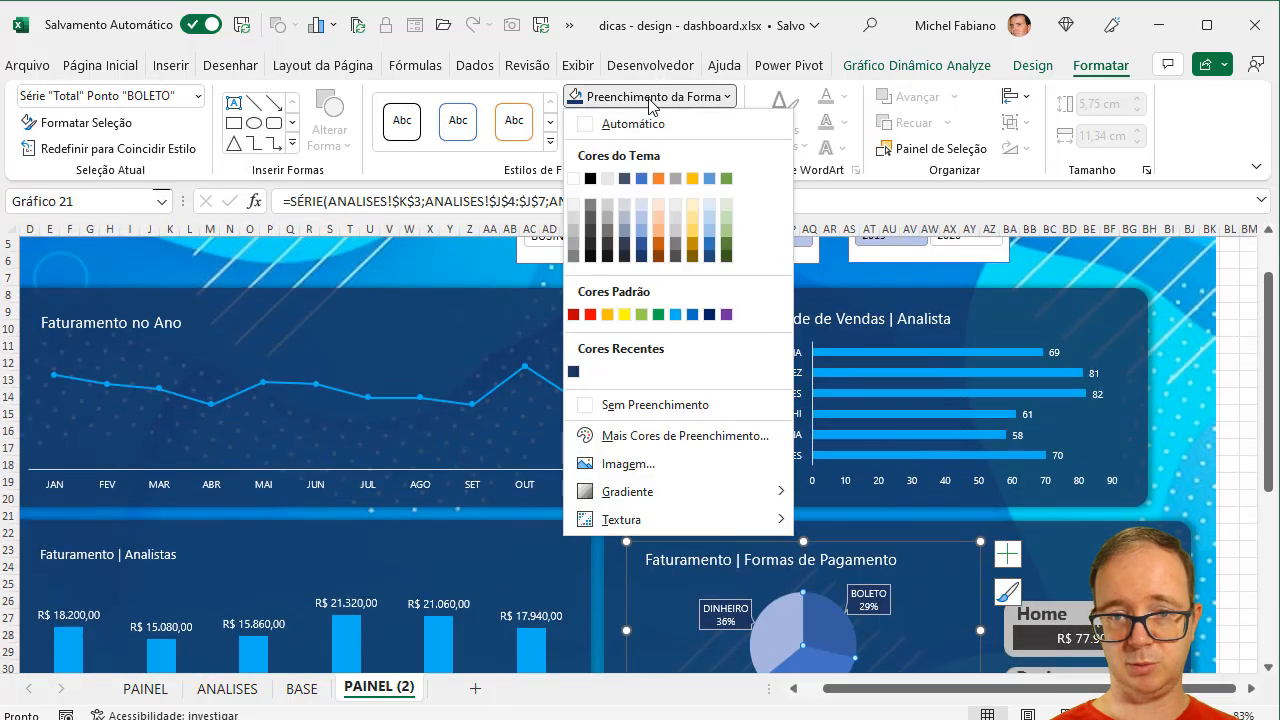
pyautogui.click(641, 257)
# Step: Fill the CARTÃO slice with the standard light blue and the DINHEIRO slice with a medium blue theme color
pyautogui.click(826, 662)
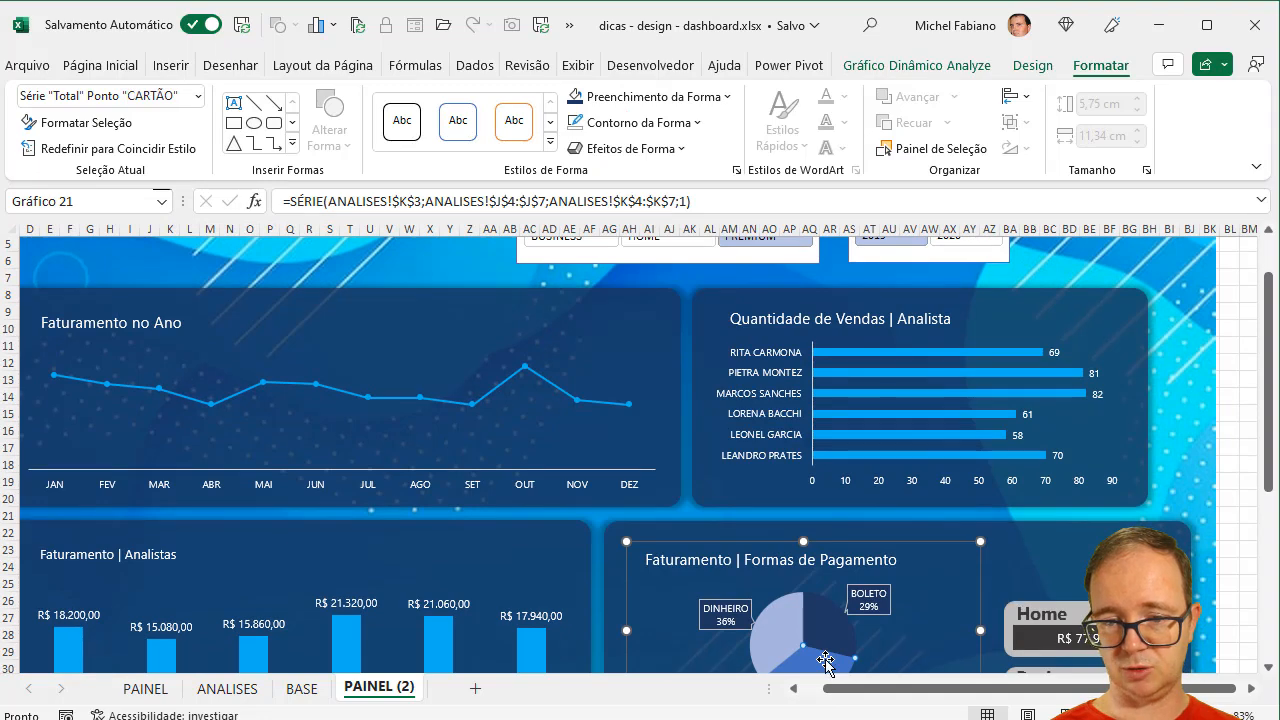
pyautogui.doubleClick(826, 662)
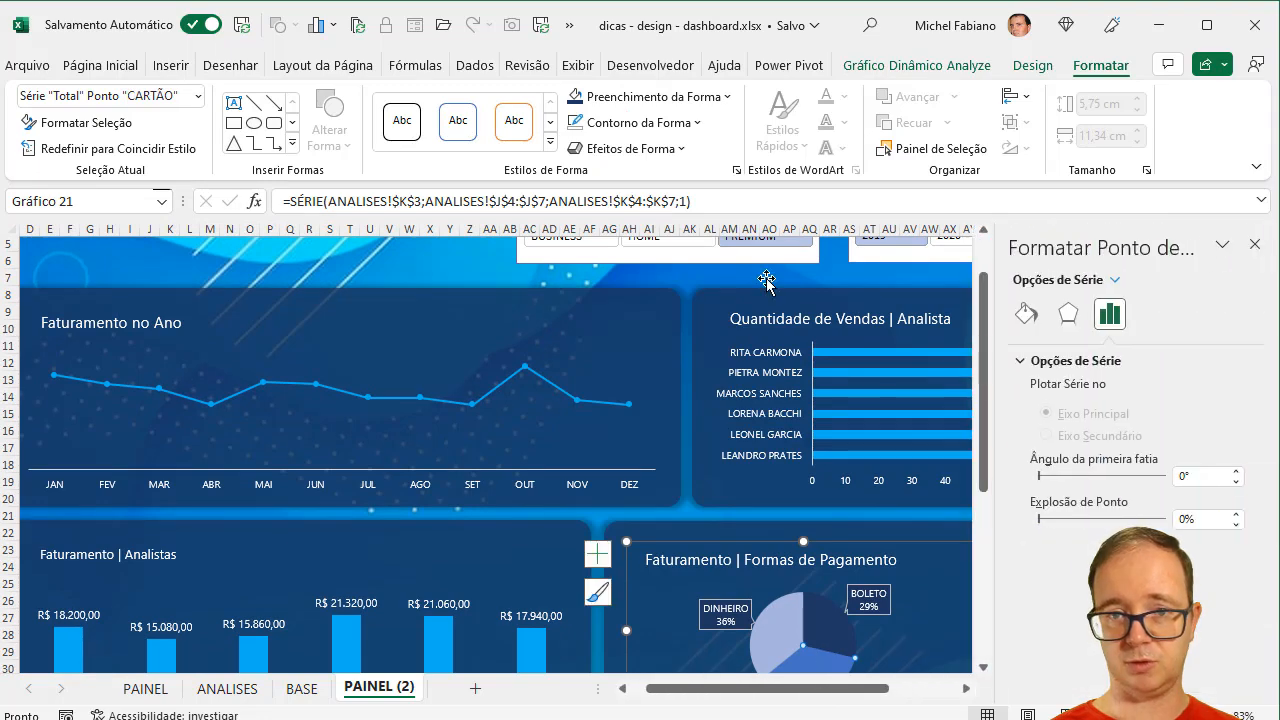
pyautogui.click(723, 101)
pyautogui.click(671, 313)
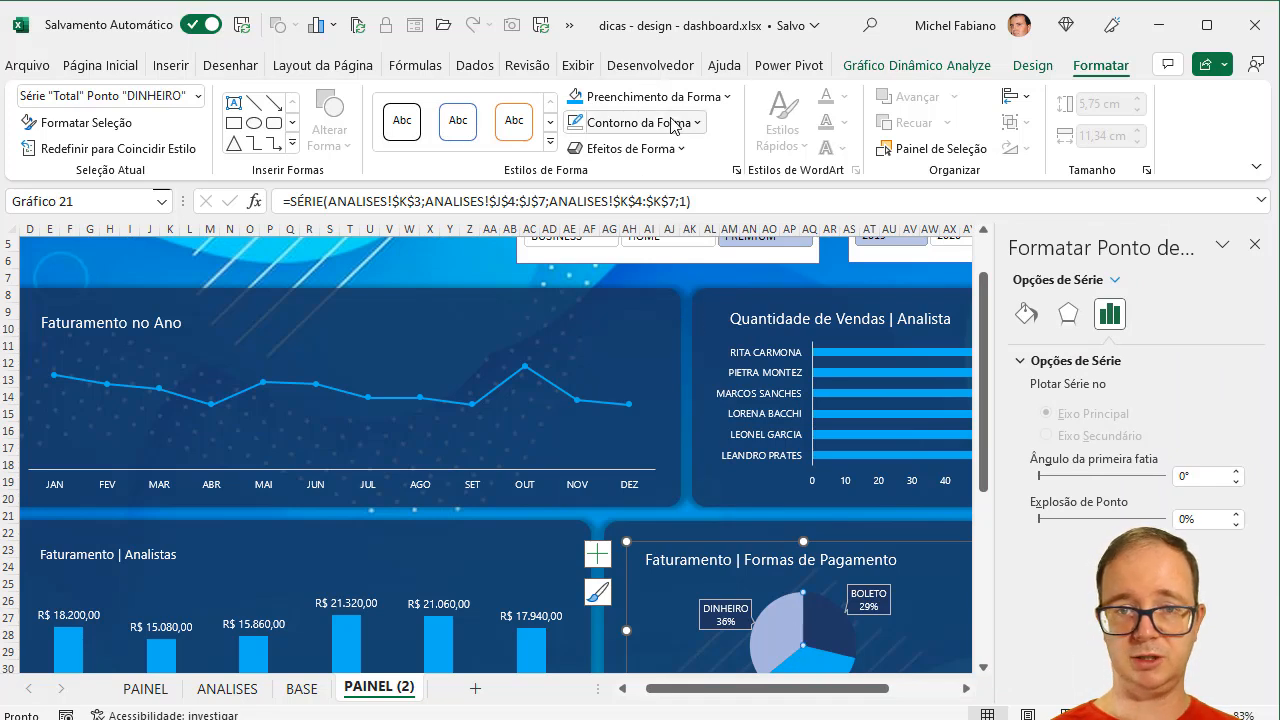
pyautogui.click(716, 97)
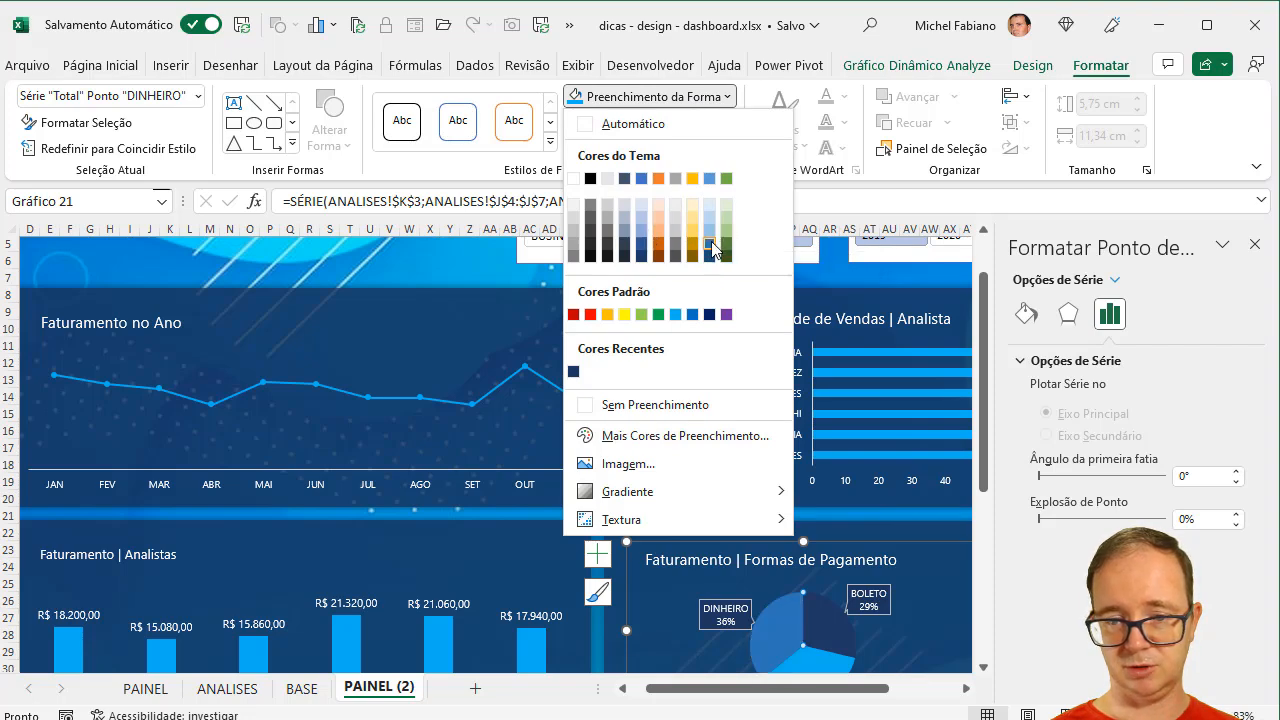
pyautogui.click(711, 243)
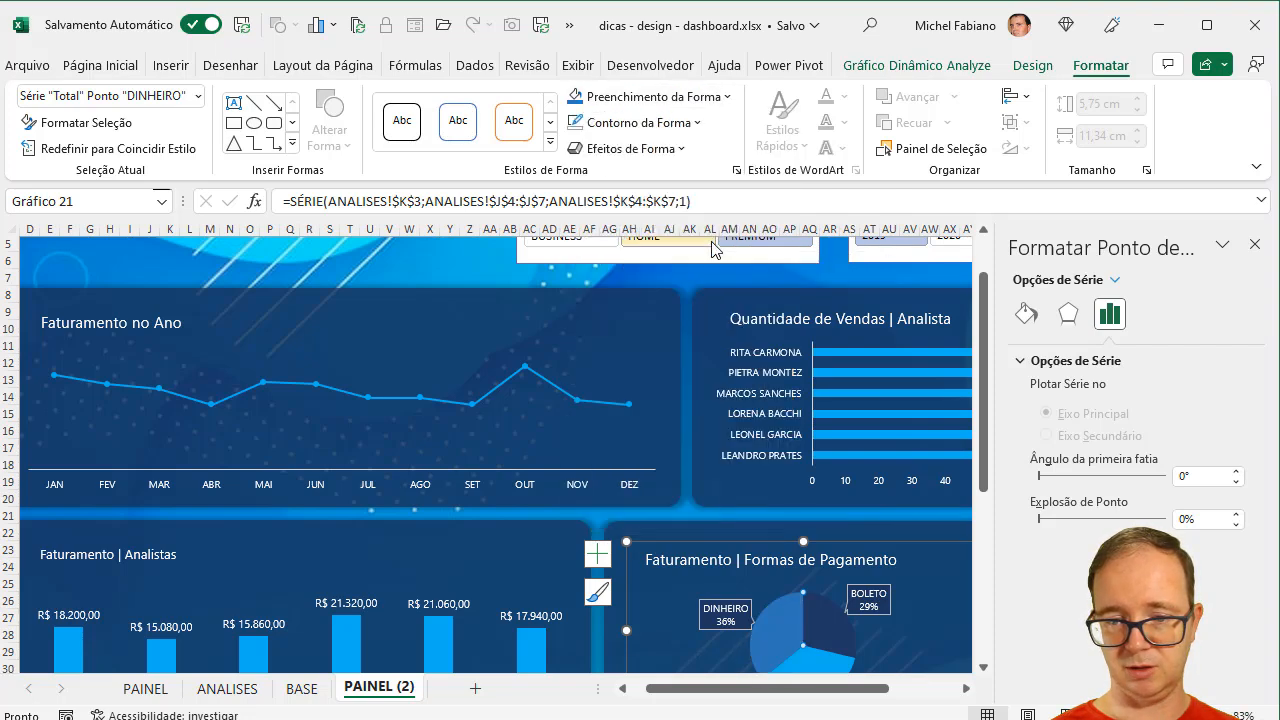
pyautogui.click(1257, 240)
pyautogui.click(1238, 305)
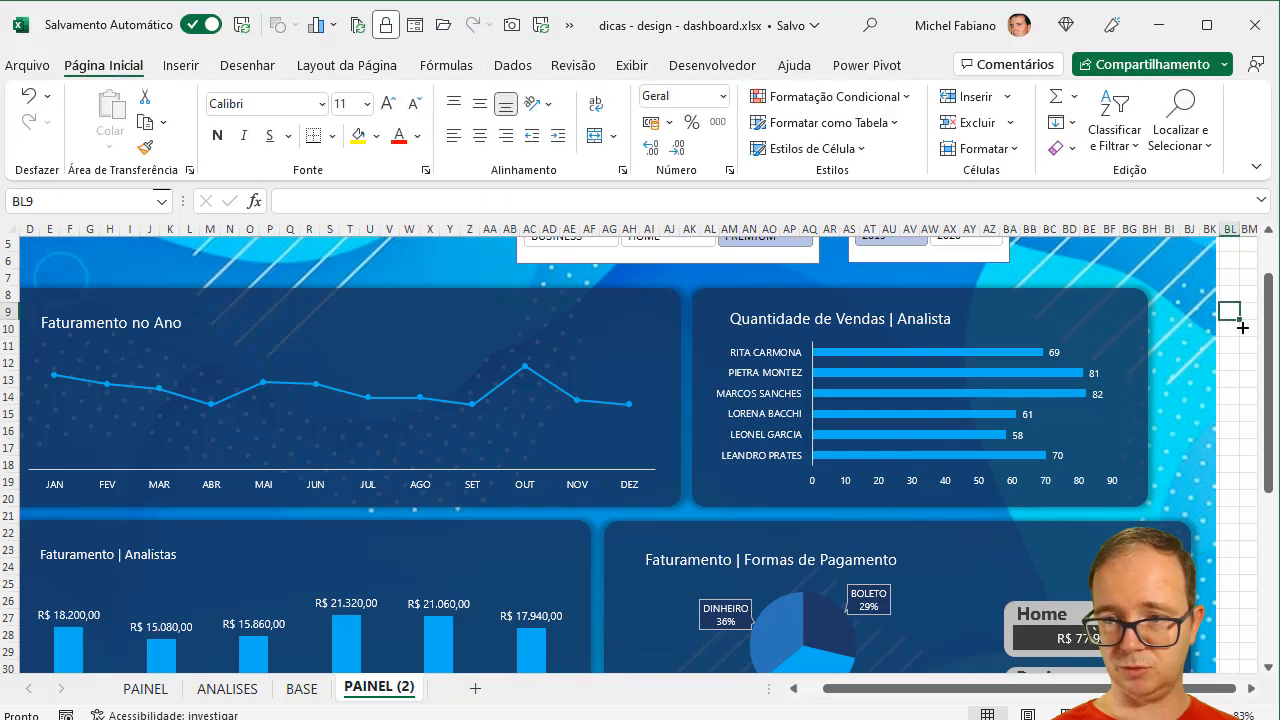
# Step: Remove the outline from the data labels of the Faturamento | Formas de Pagamento pie chart
pyautogui.moveTo(1272, 370); pyautogui.dragTo(1272, 473)
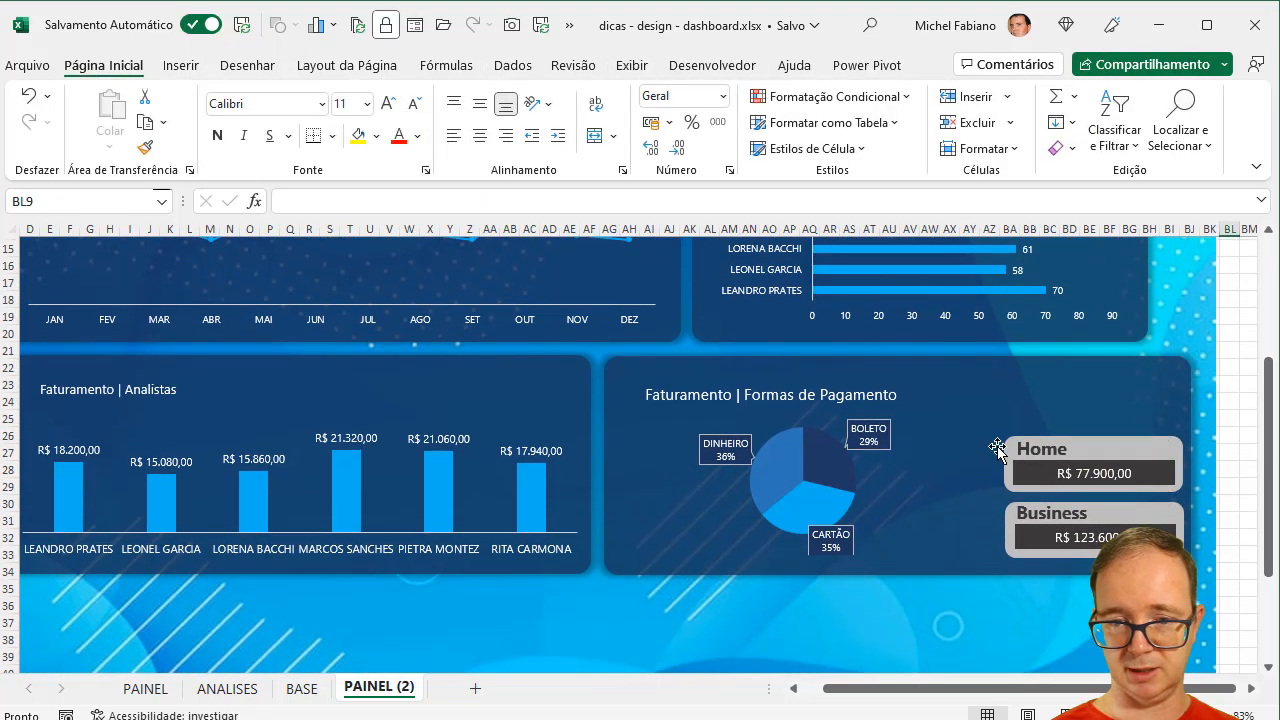
pyautogui.click(882, 512)
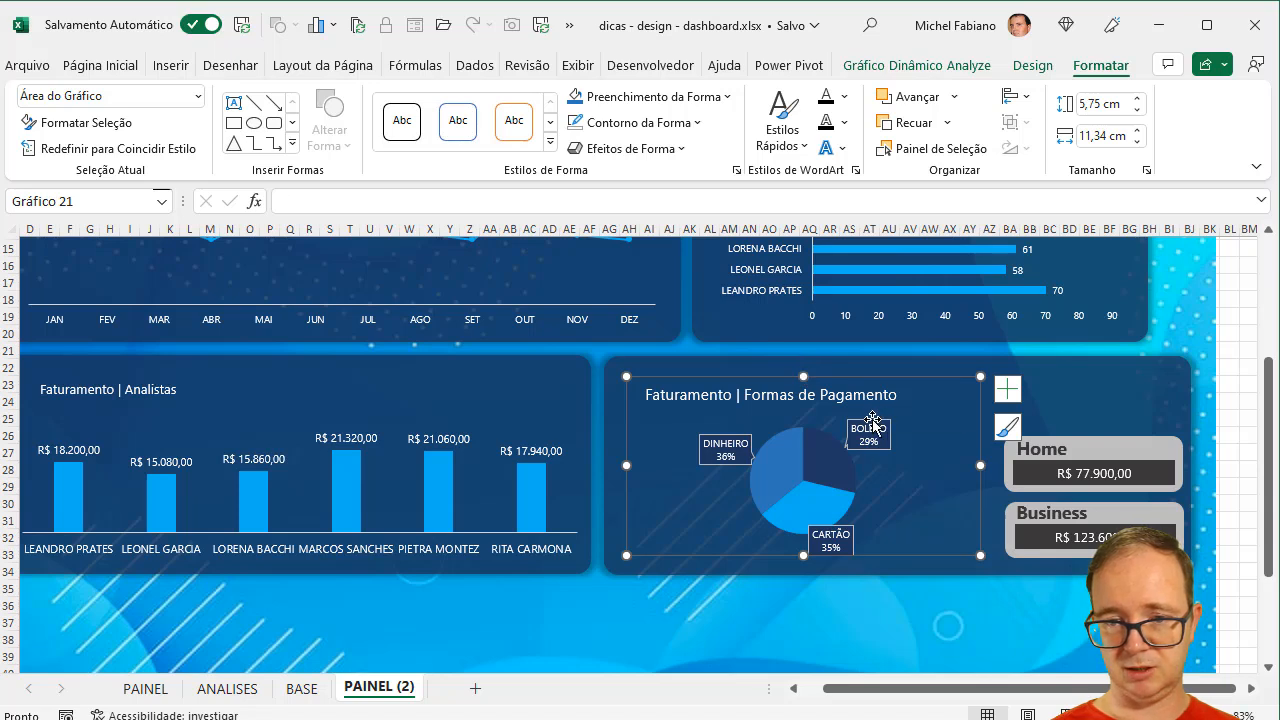
pyautogui.click(872, 422)
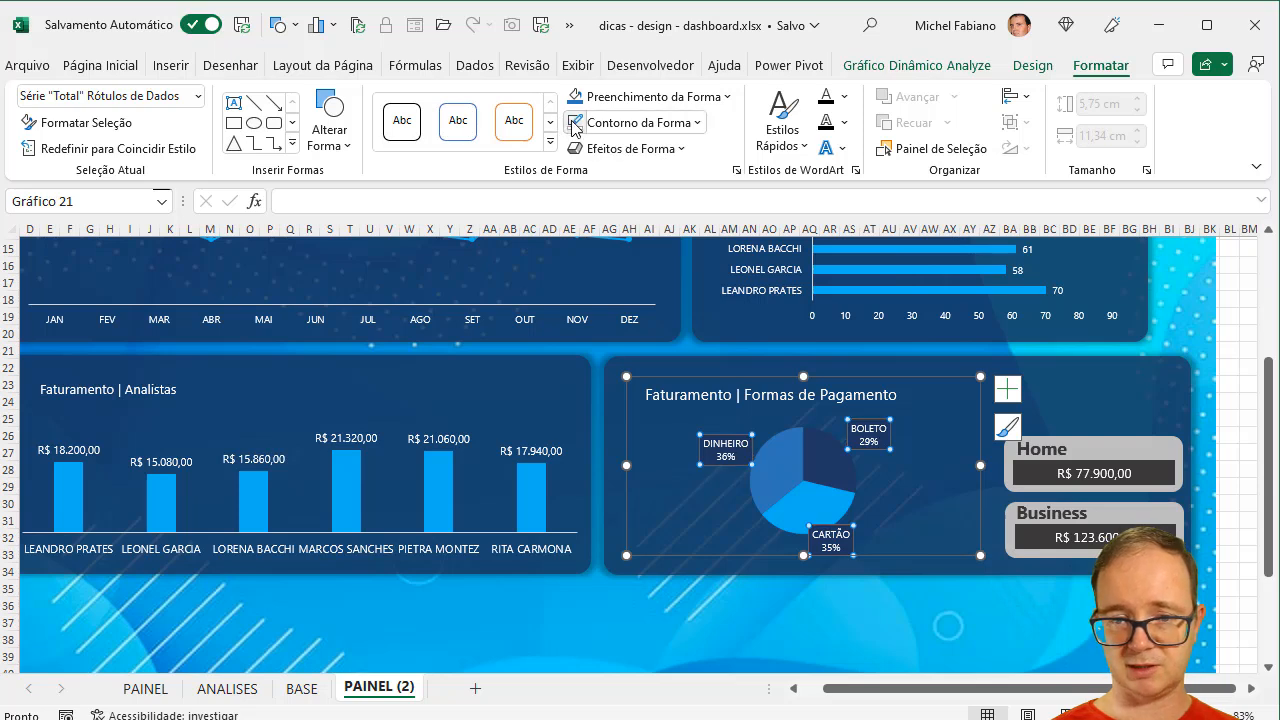
pyautogui.click(720, 601)
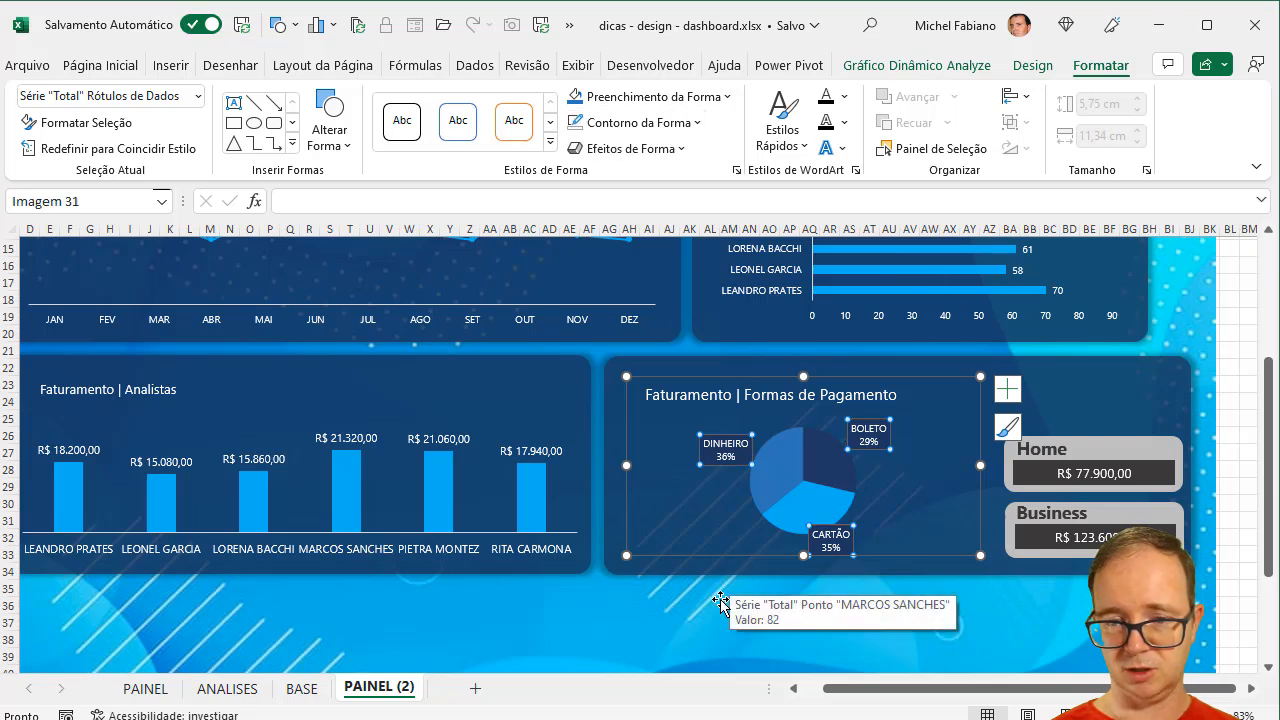
# Step: Enlarge the Faturamento | Formas de Pagamento chart slightly by extending its upper edge upward
pyautogui.click(754, 365)
pyautogui.click(731, 390)
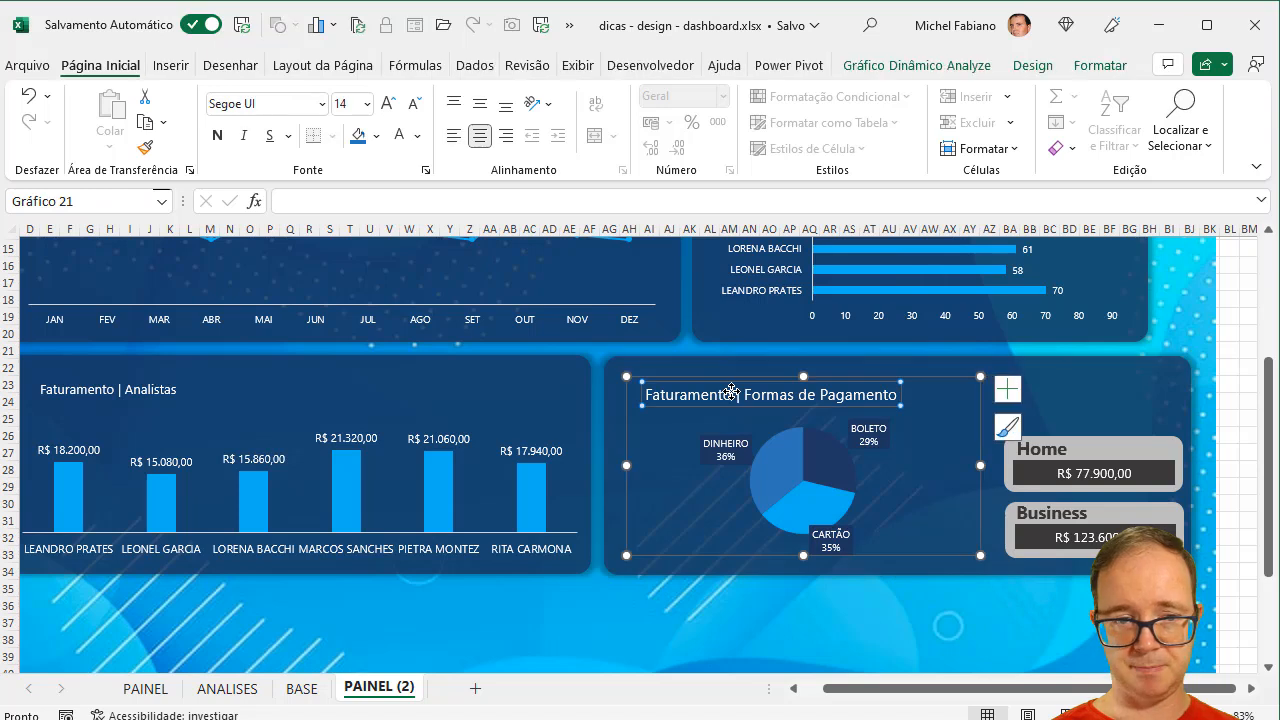
pyautogui.moveTo(803, 376); pyautogui.dragTo(803, 365)
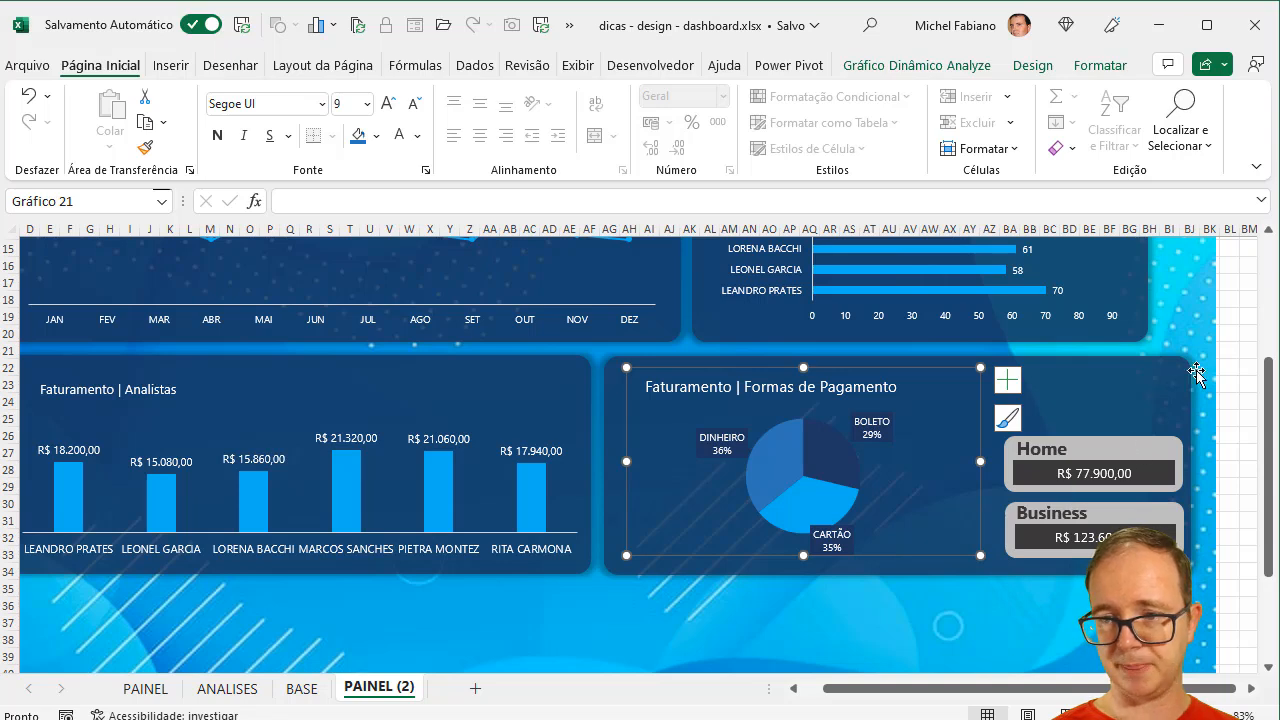
# Step: Insert a rounded rectangle about 1.85 cm high and 5.77 cm wide above the Home card
pyautogui.click(1128, 296)
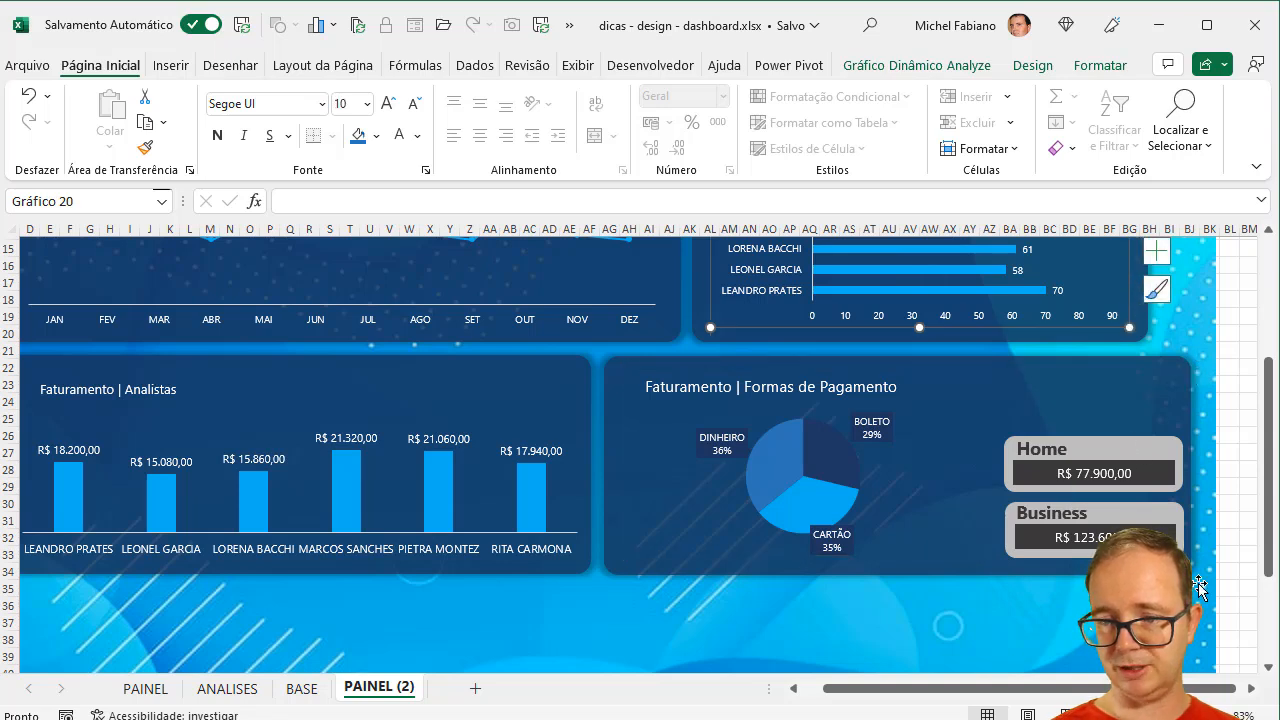
pyautogui.moveTo(1038, 690); pyautogui.dragTo(1018, 690)
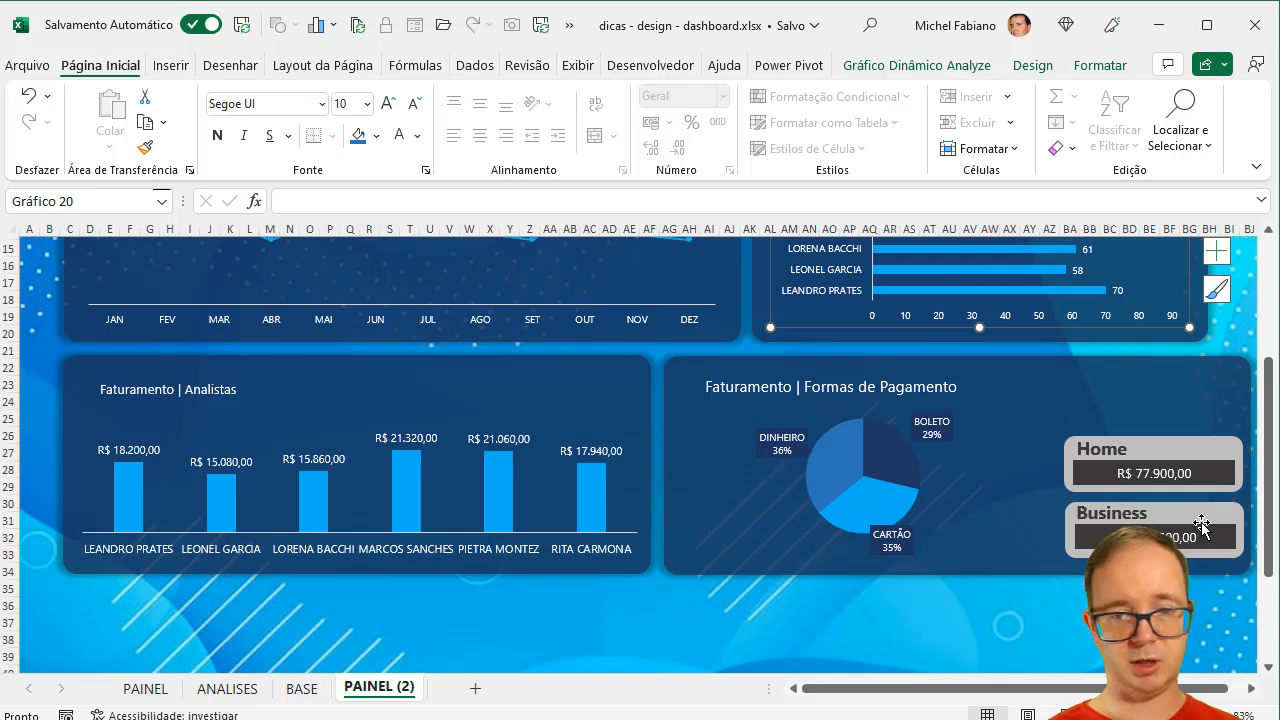
pyautogui.moveTo(1269, 445); pyautogui.dragTo(1264, 415)
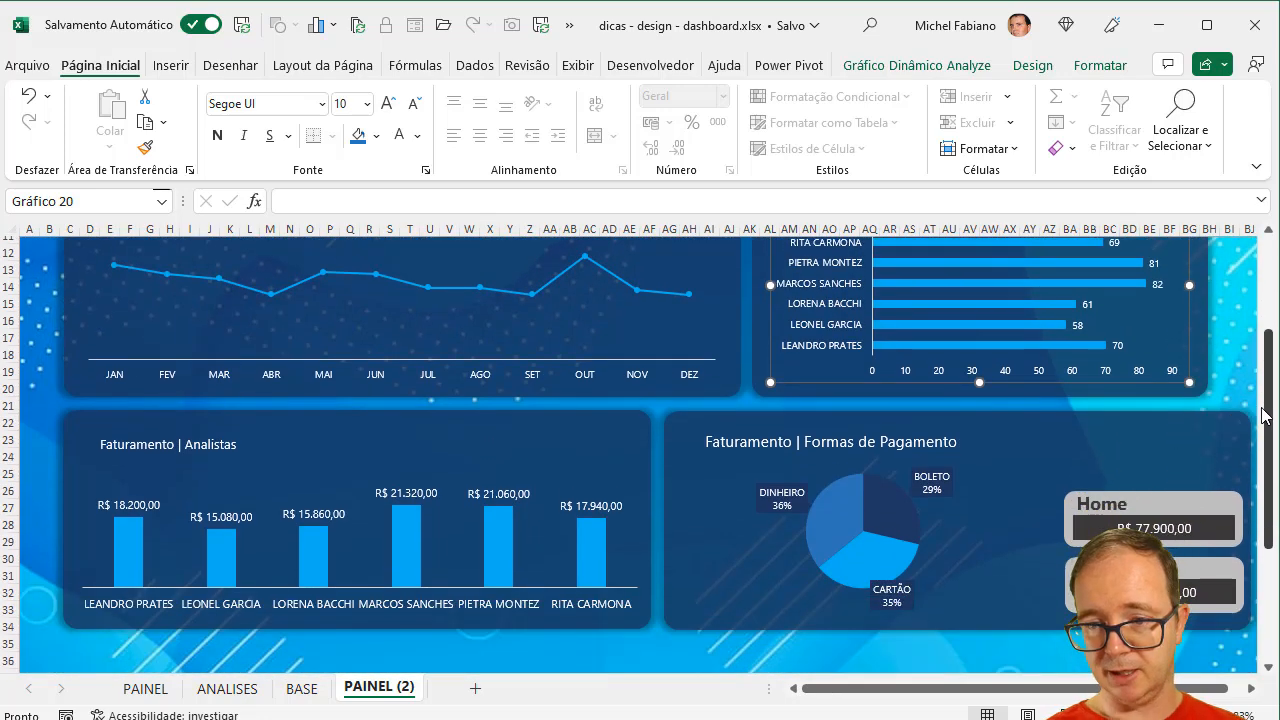
pyautogui.click(1147, 496)
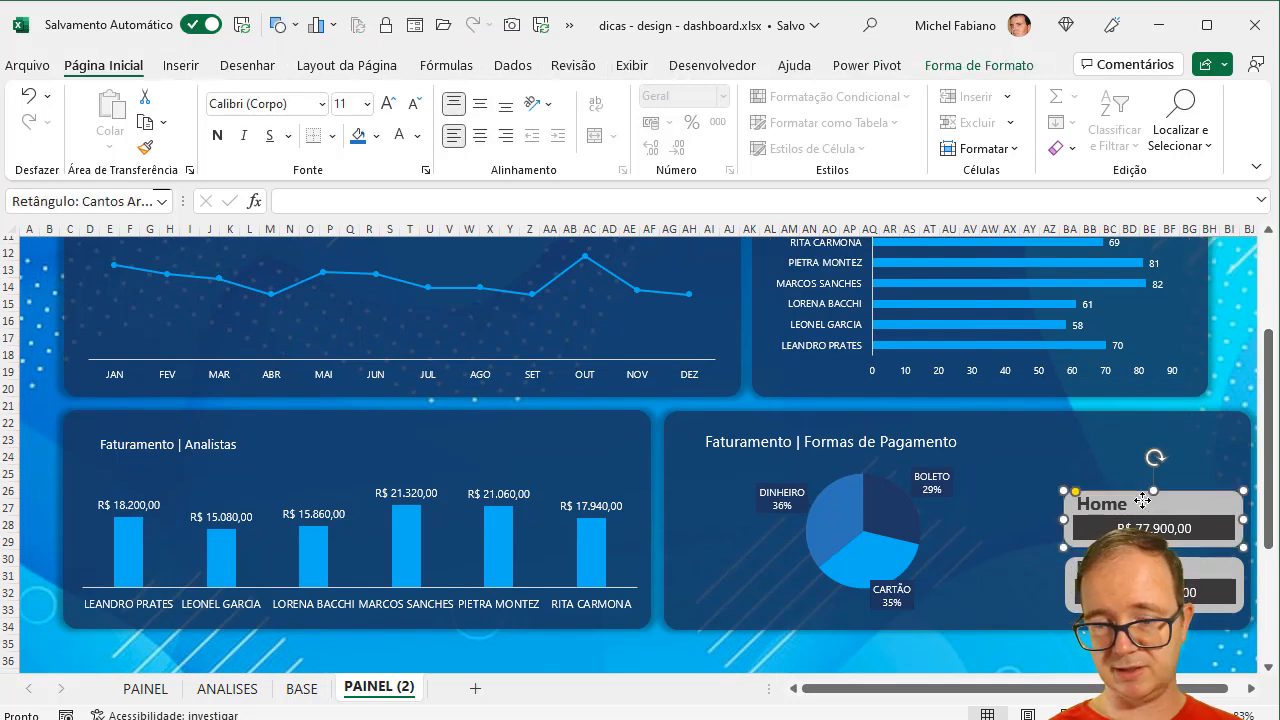
pyautogui.click(181, 65)
pyautogui.click(272, 120)
pyautogui.click(318, 240)
pyautogui.click(398, 297)
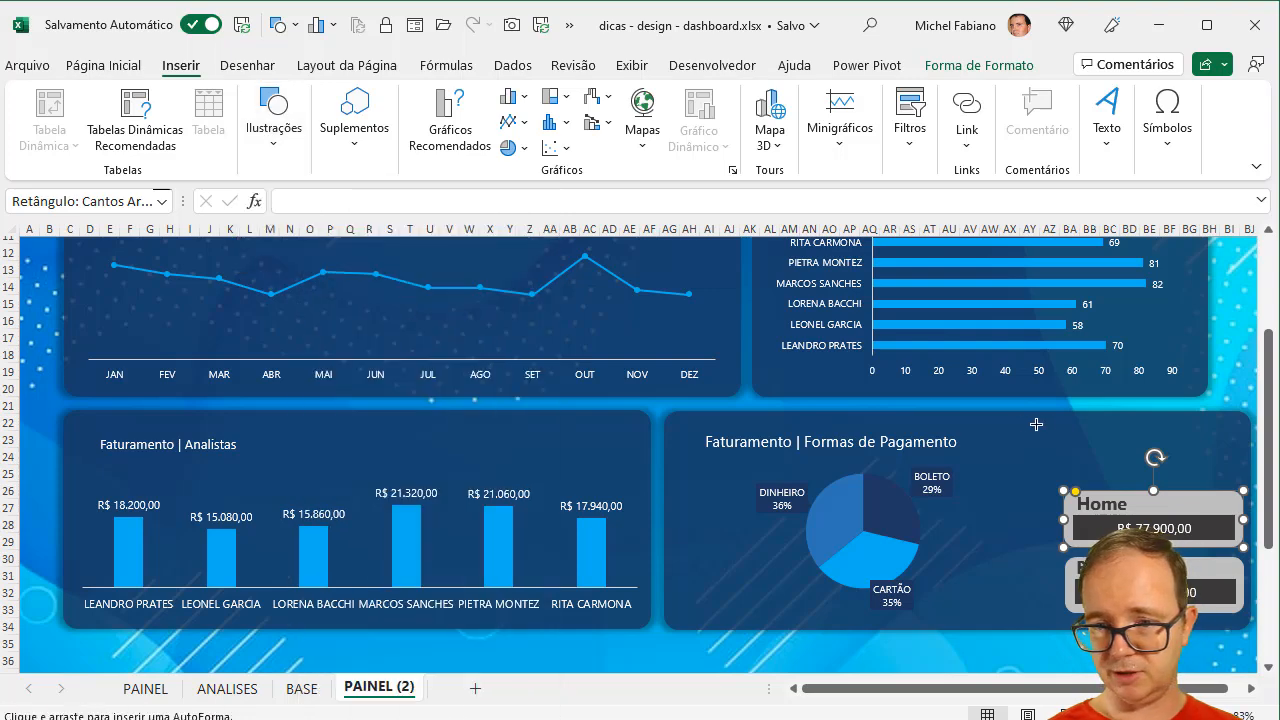
pyautogui.moveTo(1058, 425); pyautogui.dragTo(1240, 483)
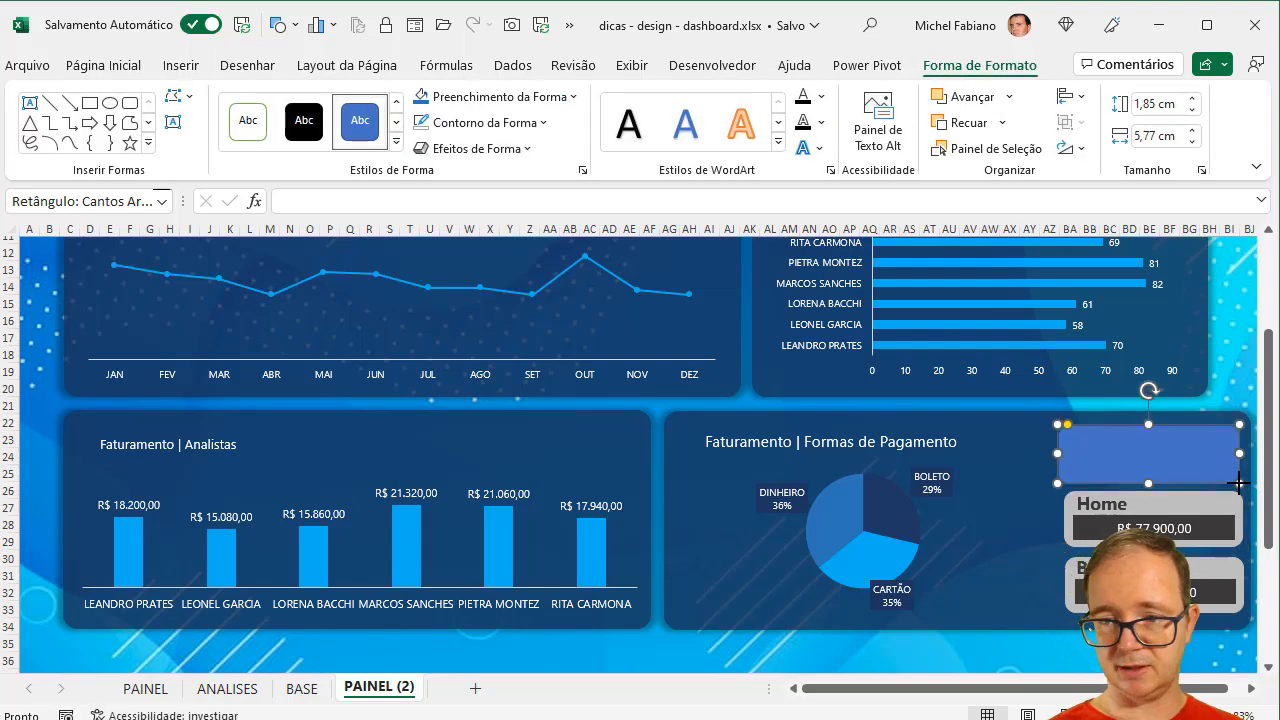
# Step: Fill the new rounded rectangle above the Home card with black (#000000) at 18% transparency
pyautogui.click(545, 97)
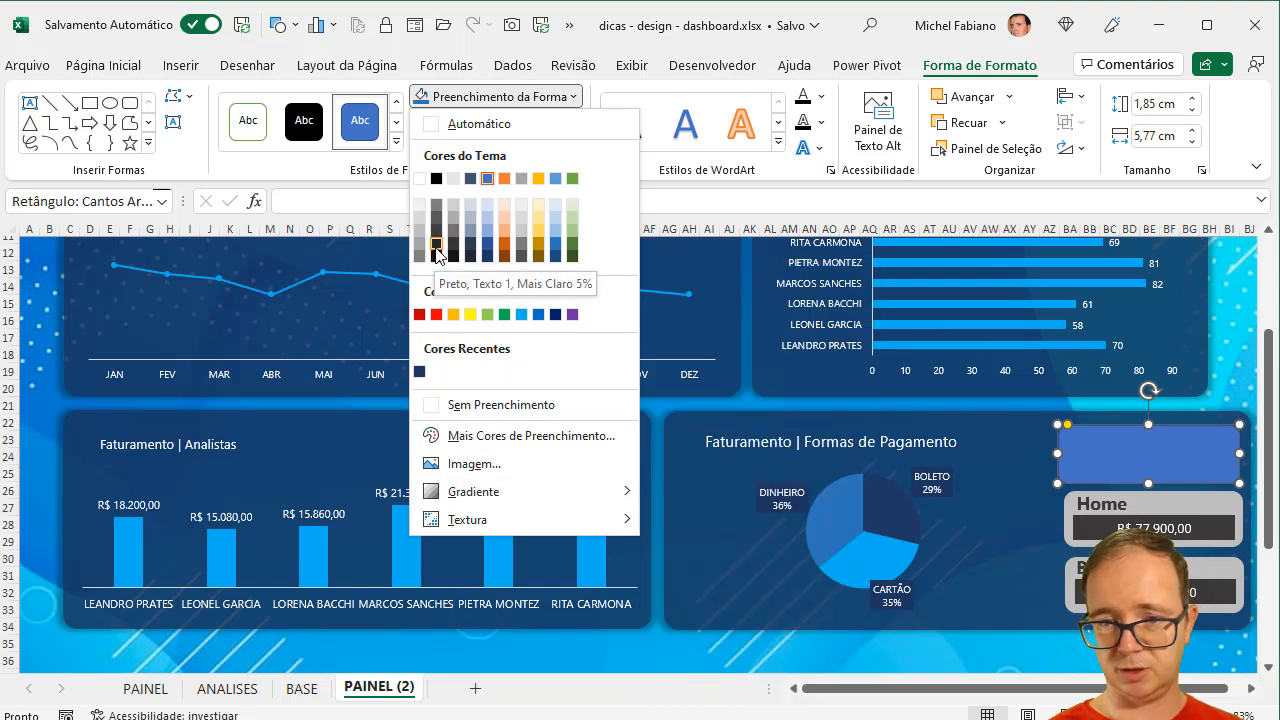
pyautogui.click(507, 435)
pyautogui.moveTo(722, 182); pyautogui.dragTo(727, 258)
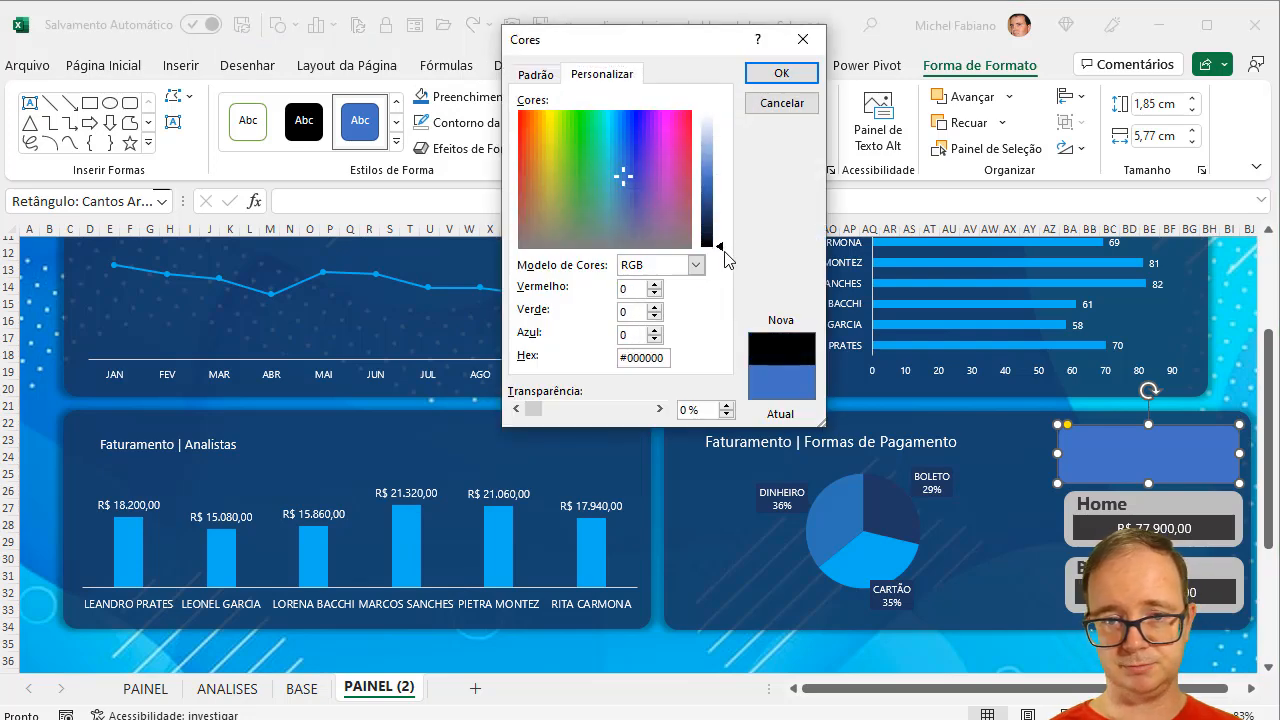
pyautogui.moveTo(532, 409); pyautogui.dragTo(547, 416)
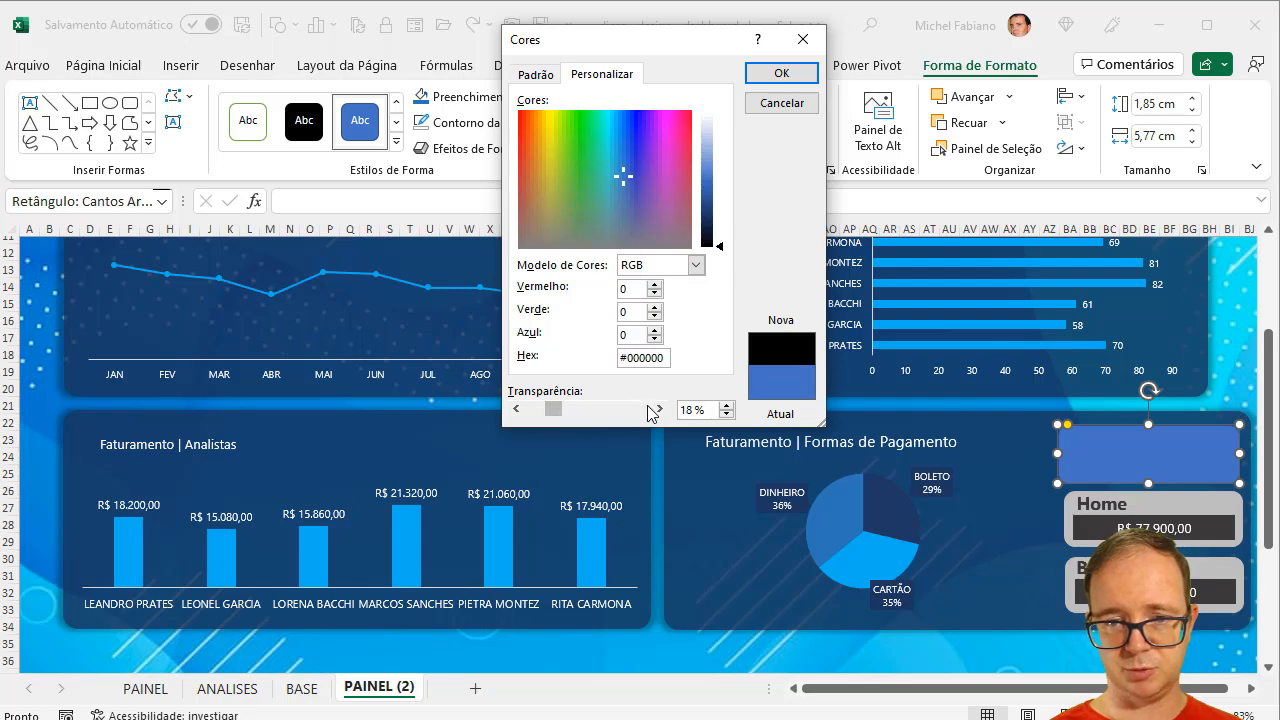
pyautogui.click(781, 73)
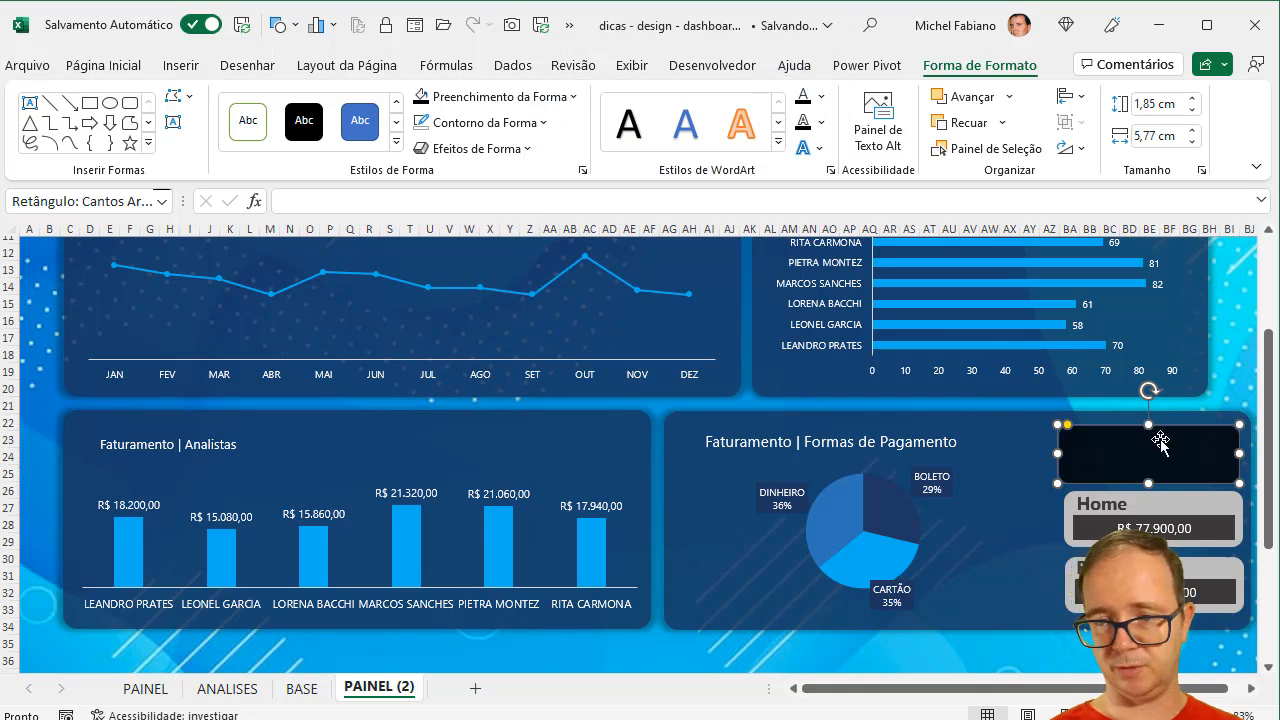
pyautogui.click(1050, 493)
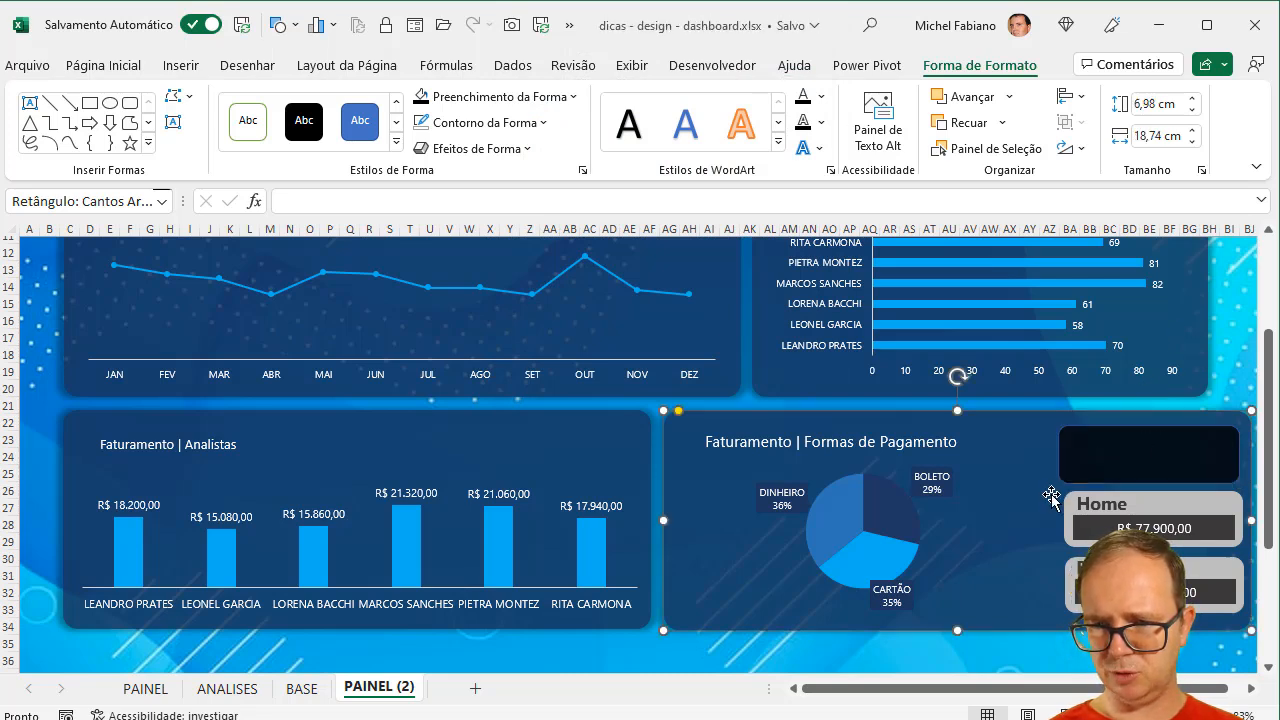
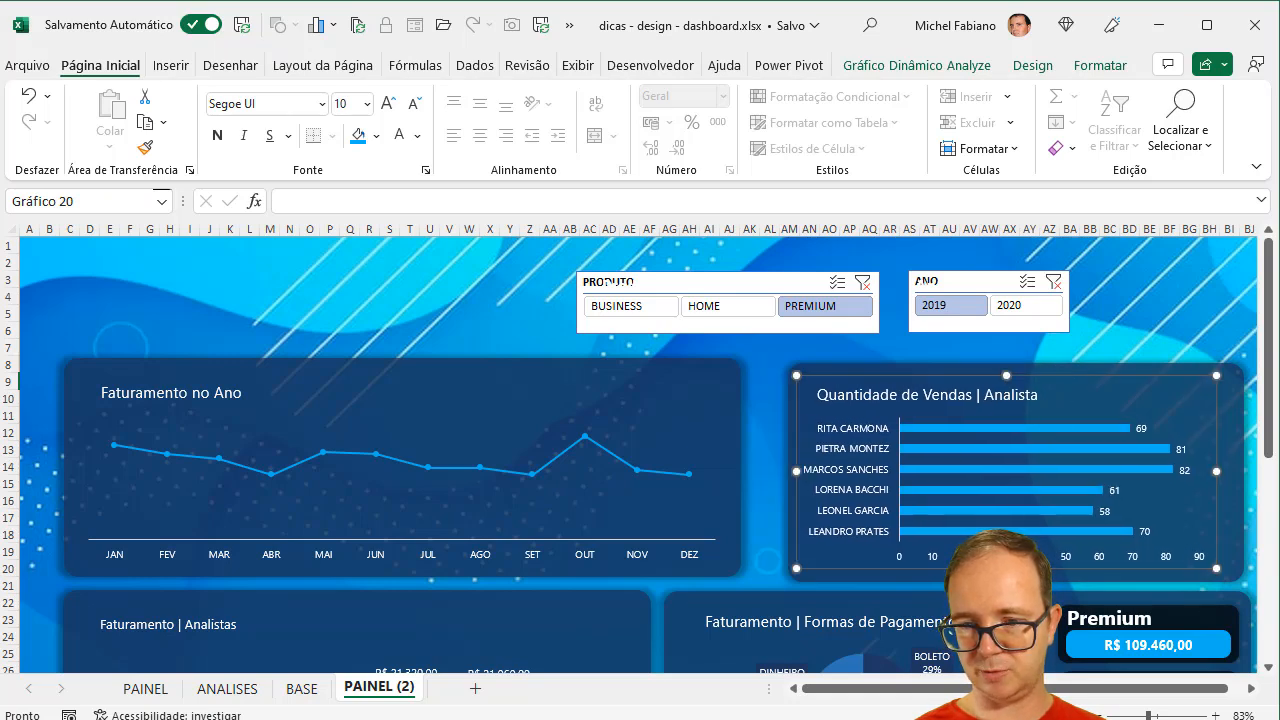
# Step: Delete the horizontal axis from the Quantidade de Vendas | Analista chart and filter the PRODUTO slicer by BUSINESS, after trying HOME
pyautogui.click(1030, 556)
pyautogui.press('Delete')
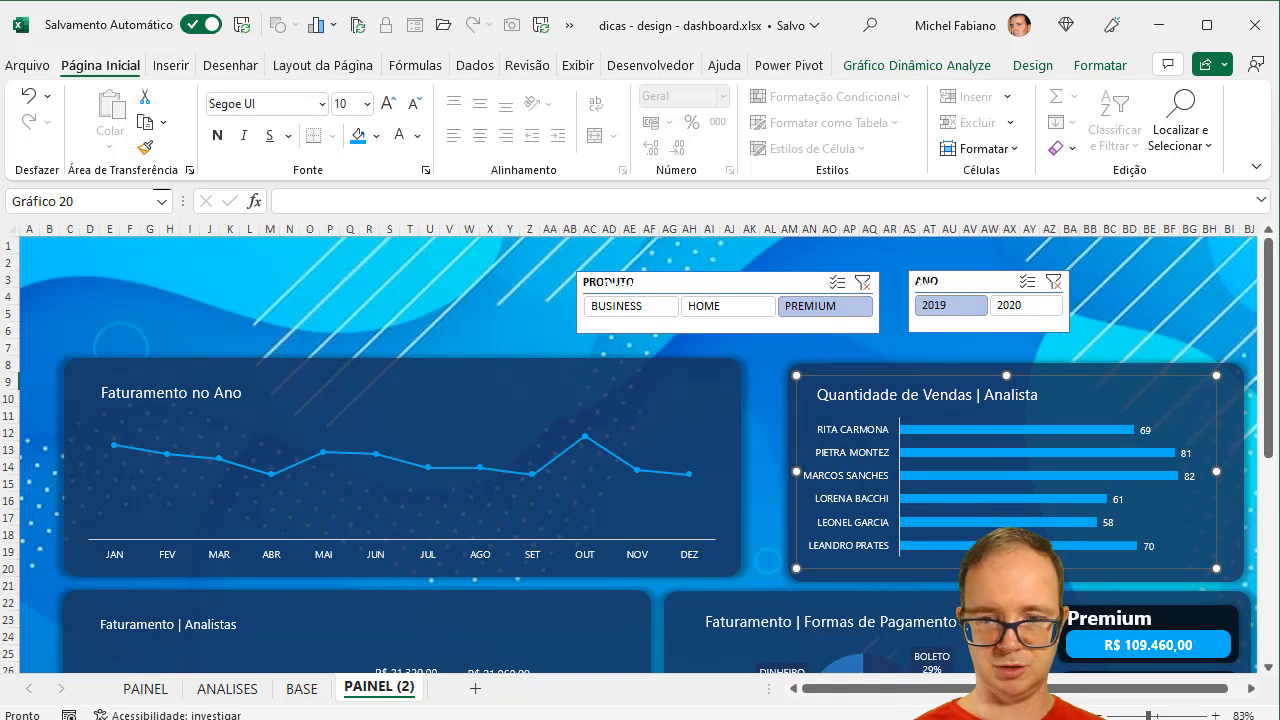
pyautogui.click(752, 312)
pyautogui.click(658, 314)
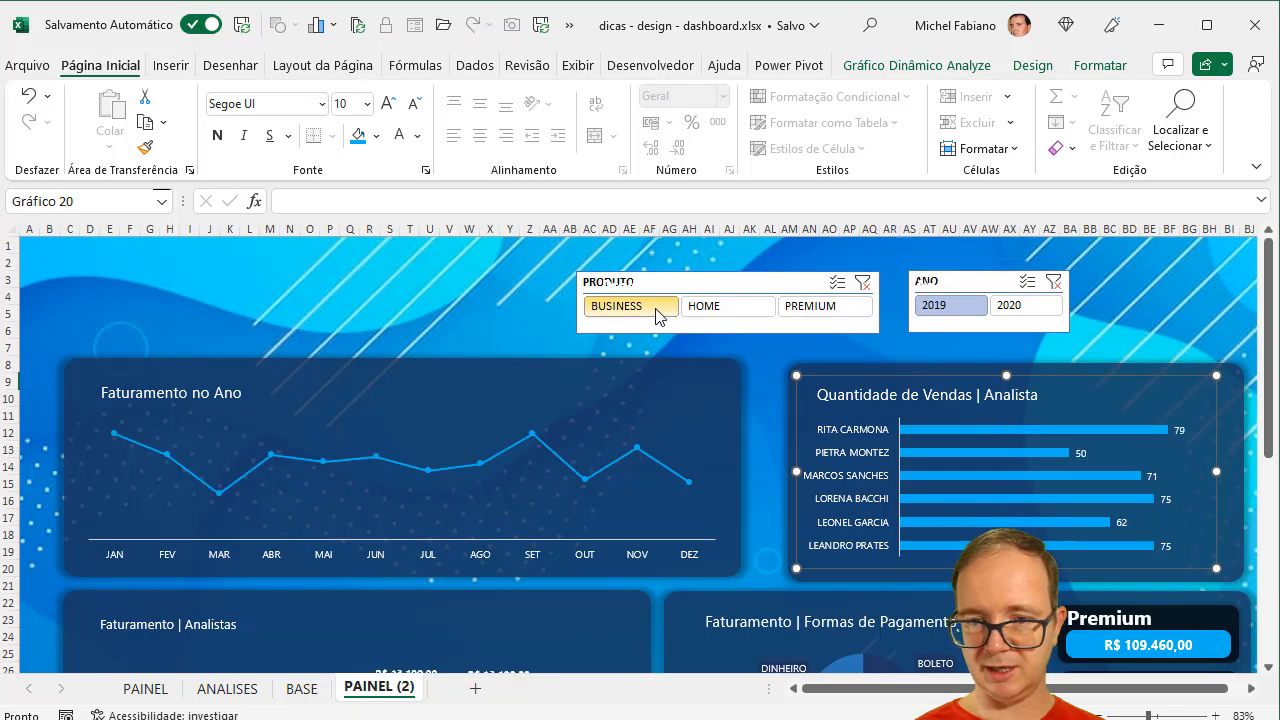
# Step: Resize the panel behind the Quantidade de Vendas chart to match the Faturamento no Ano panel's height, and widen it toward that panel
pyautogui.click(868, 366)
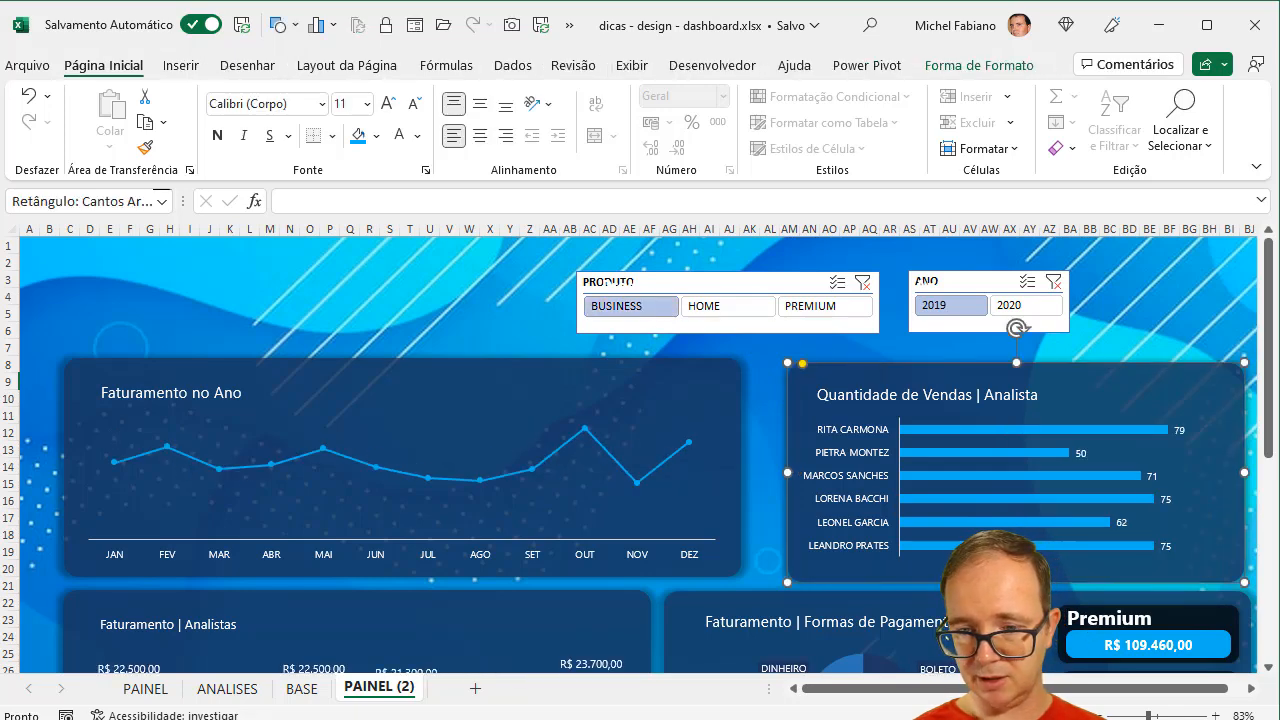
pyautogui.moveTo(1016, 582); pyautogui.dragTo(1016, 576)
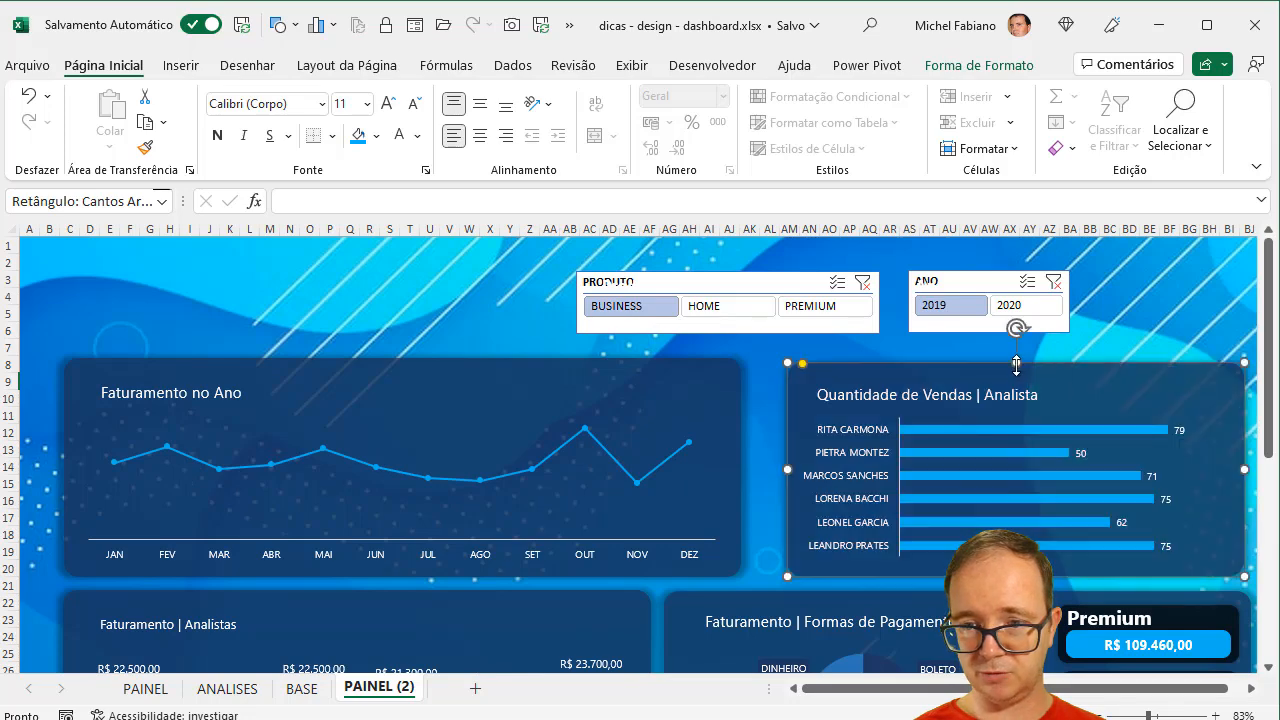
pyautogui.moveTo(1016, 362); pyautogui.dragTo(1016, 359)
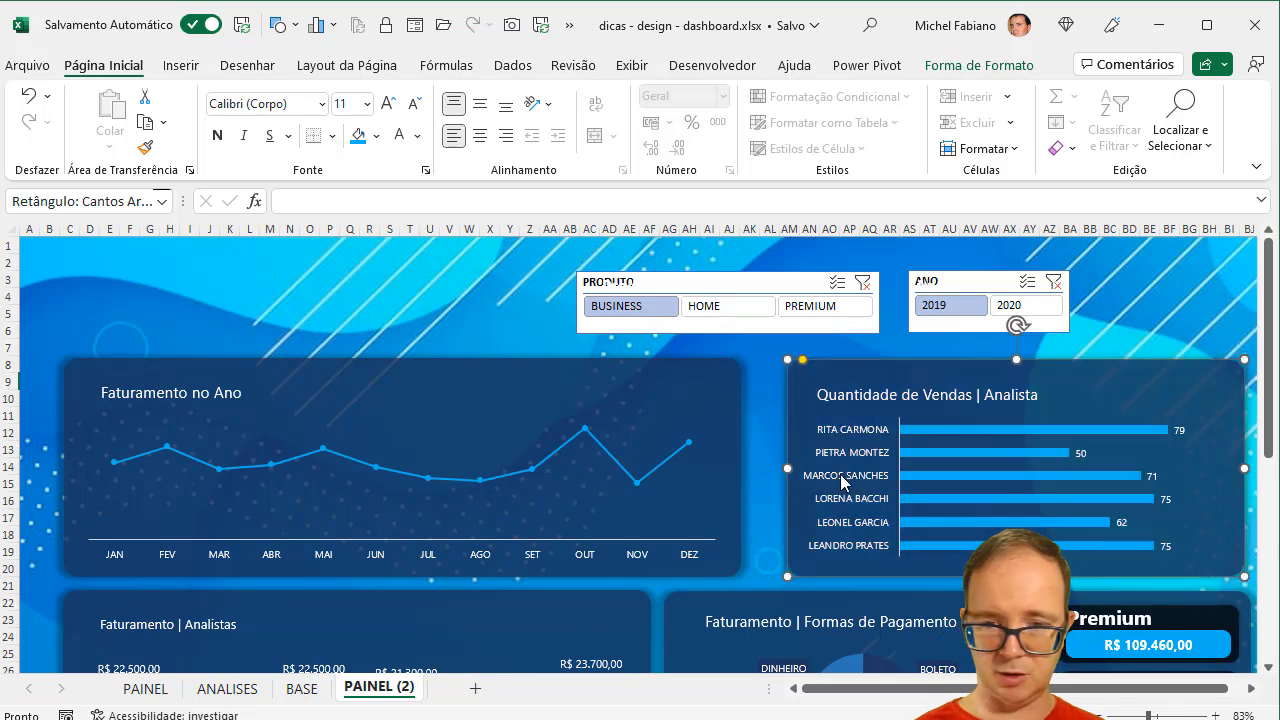
pyautogui.moveTo(784, 471); pyautogui.dragTo(758, 471)
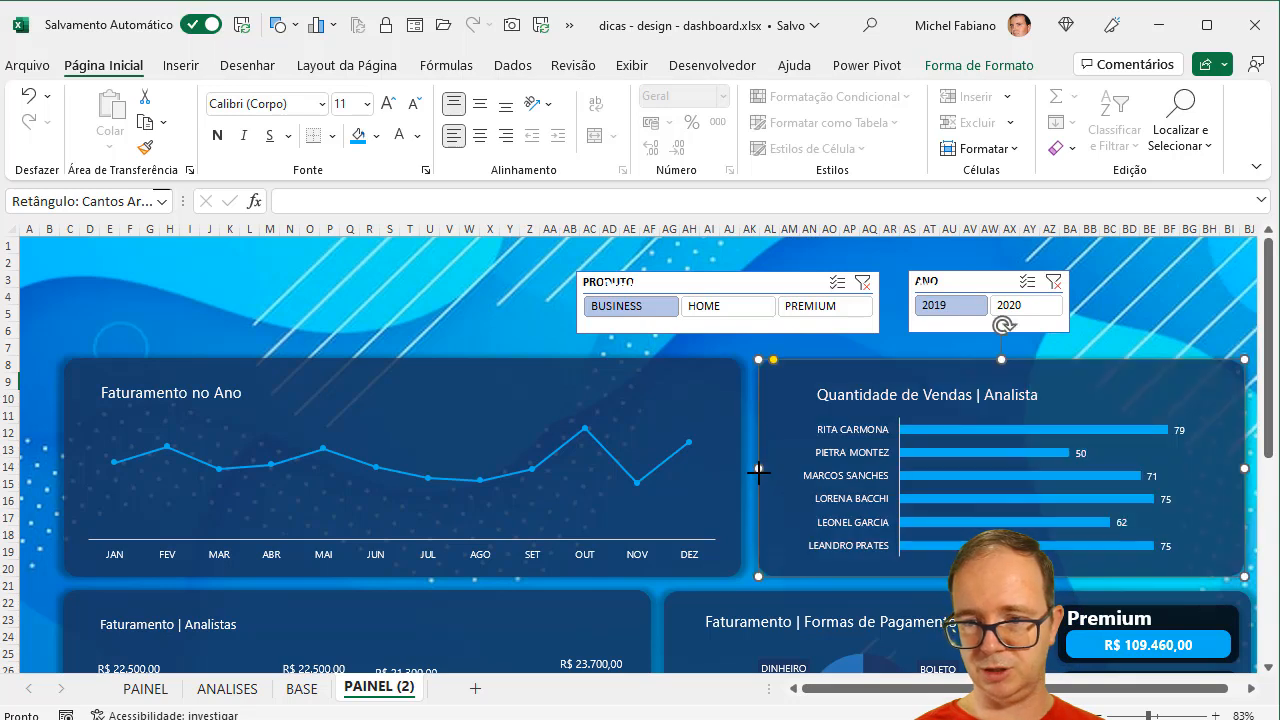
# Step: Enlarge the Quantidade de Vendas | Analista and Faturamento no Ano charts toward the upper-left corners of their panels
pyautogui.click(905, 379)
pyautogui.moveTo(795, 374); pyautogui.dragTo(772, 369)
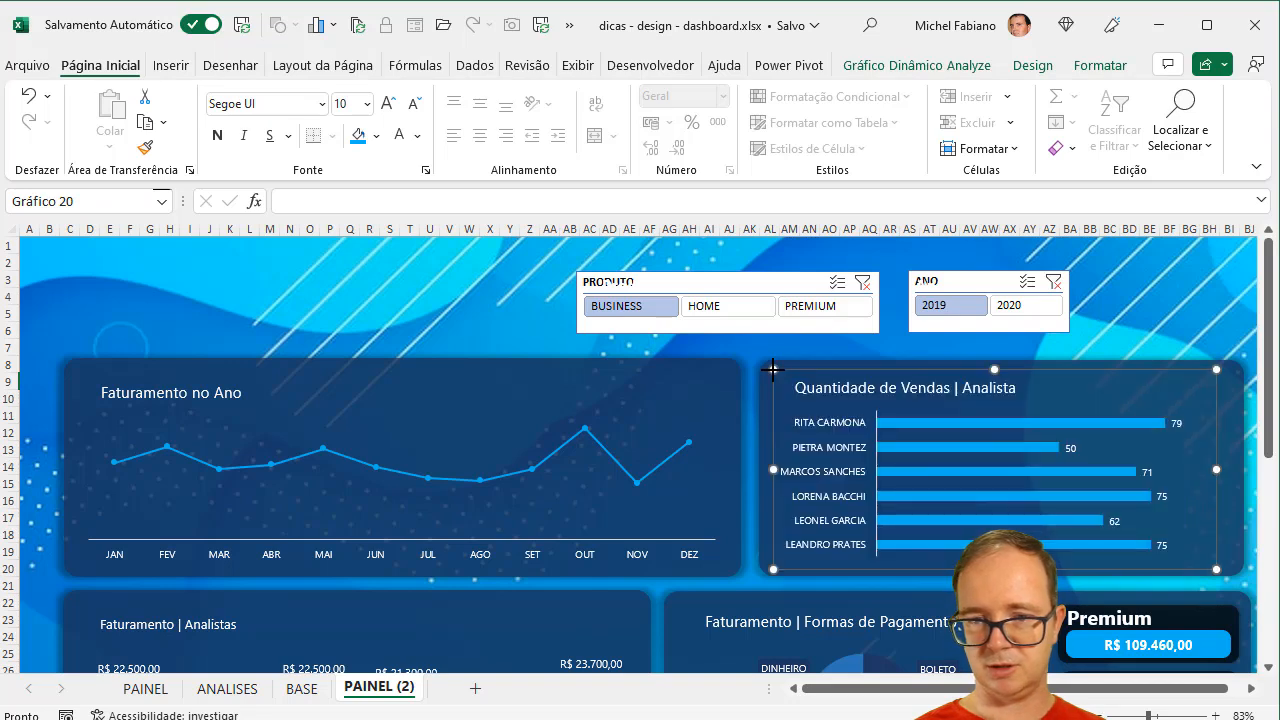
pyautogui.click(537, 409)
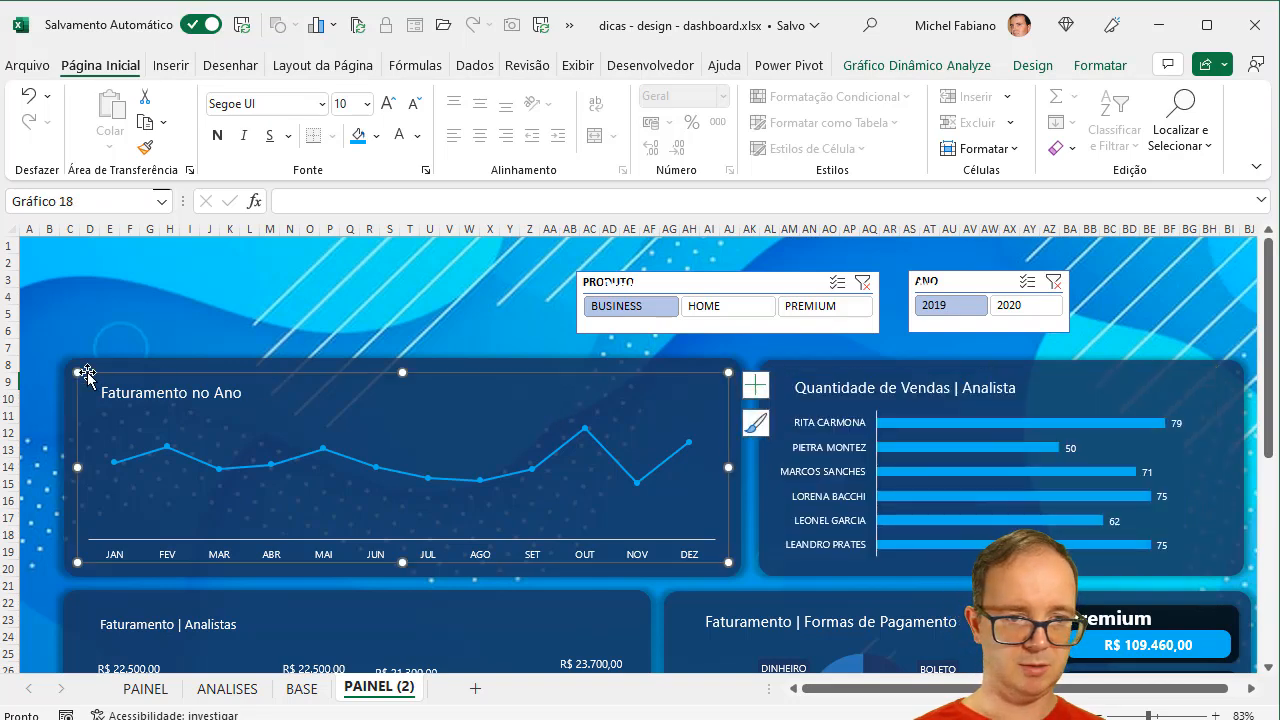
pyautogui.moveTo(74, 371); pyautogui.dragTo(73, 369)
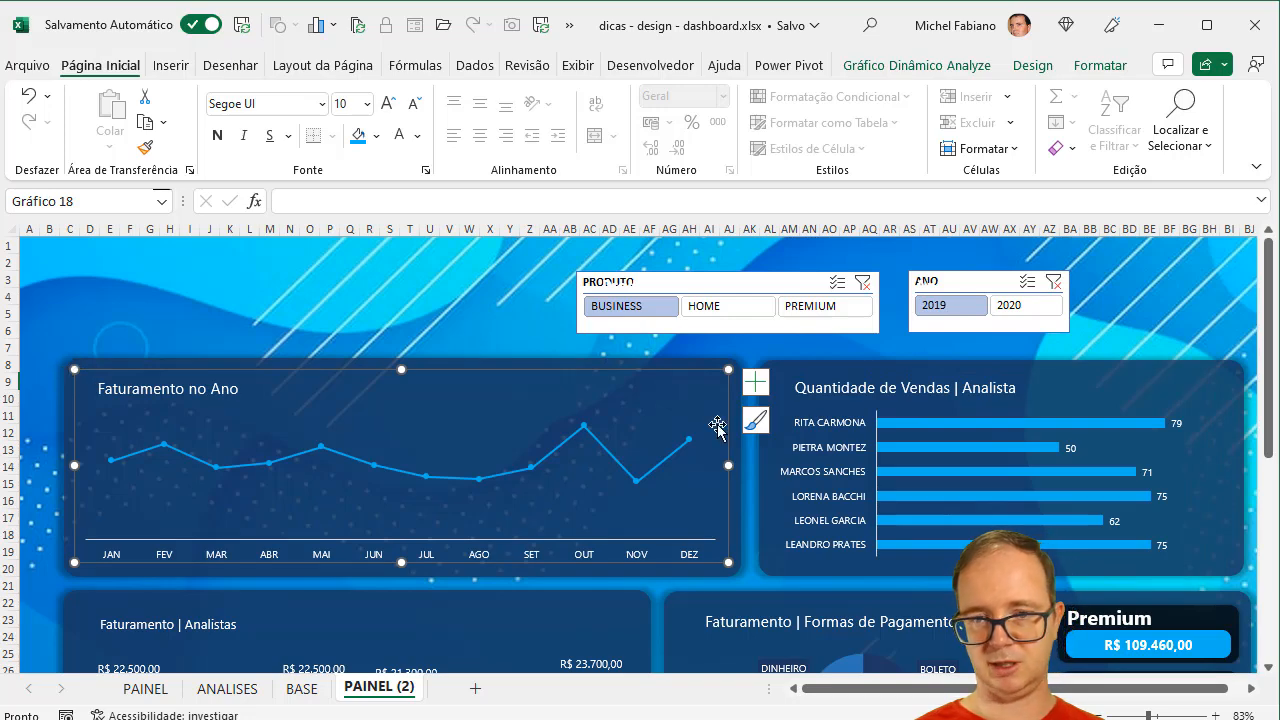
# Step: Duplicate the panel behind the Quantidade de Vendas chart and stretch the copy across the dashboard's top as a header band, 3.48 cm high and 38.85 cm wide
pyautogui.click(1097, 713)
pyautogui.click(1097, 713)
pyautogui.click(1097, 713)
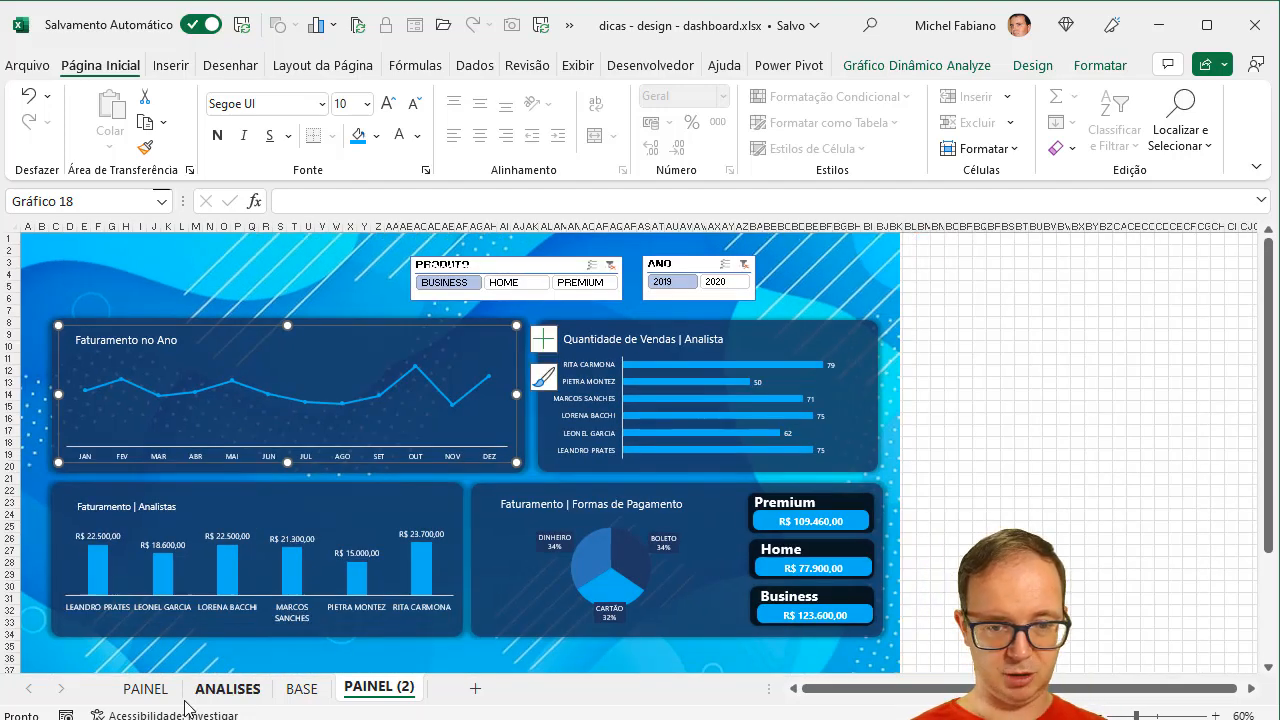
pyautogui.click(148, 689)
pyautogui.click(408, 689)
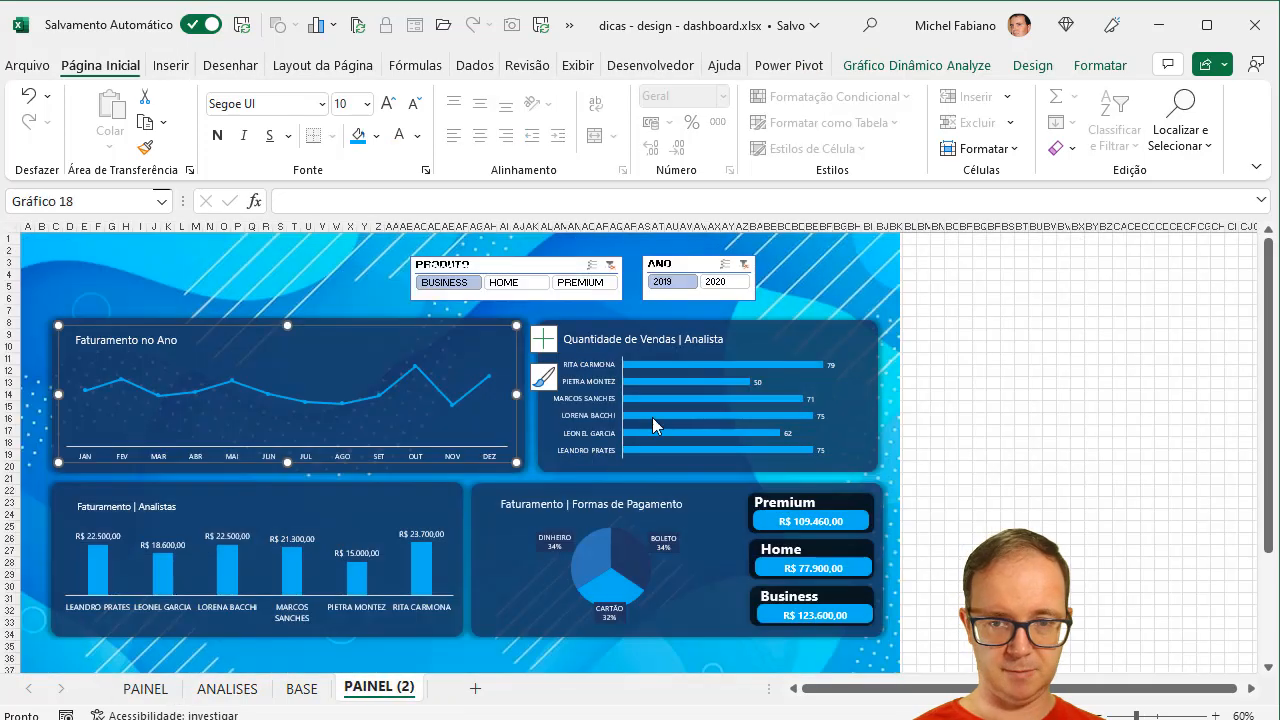
pyautogui.click(847, 324)
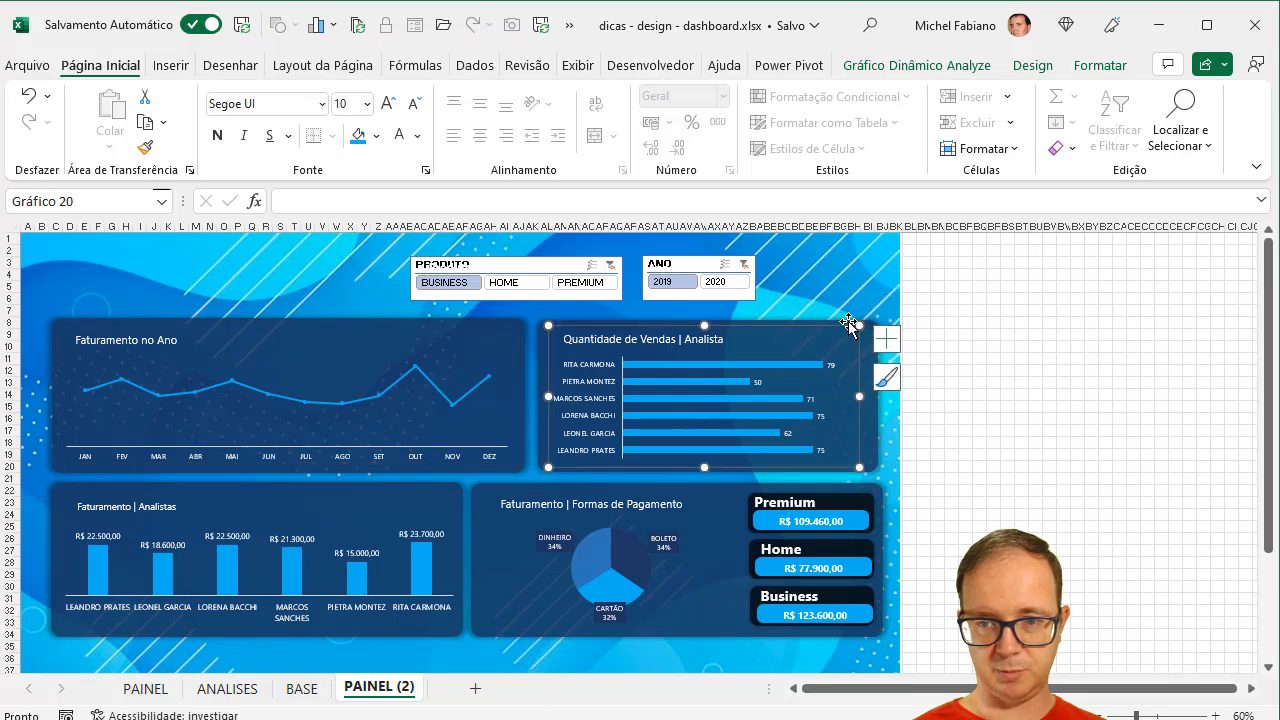
pyautogui.click(869, 321)
pyautogui.moveTo(870, 321); pyautogui.dragTo(328, 233)
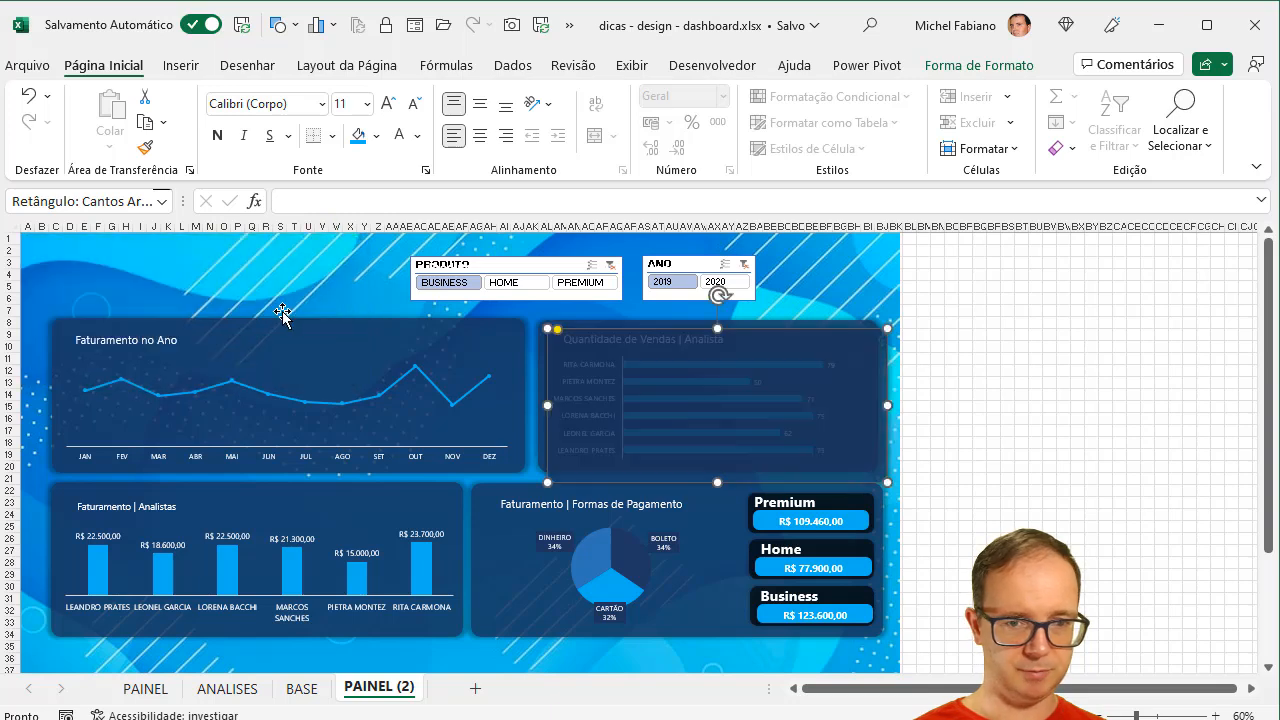
pyautogui.moveTo(852, 334); pyautogui.dragTo(975, 239)
pyautogui.moveTo(842, 389); pyautogui.dragTo(195, 264)
pyautogui.moveTo(359, 282); pyautogui.dragTo(900, 311)
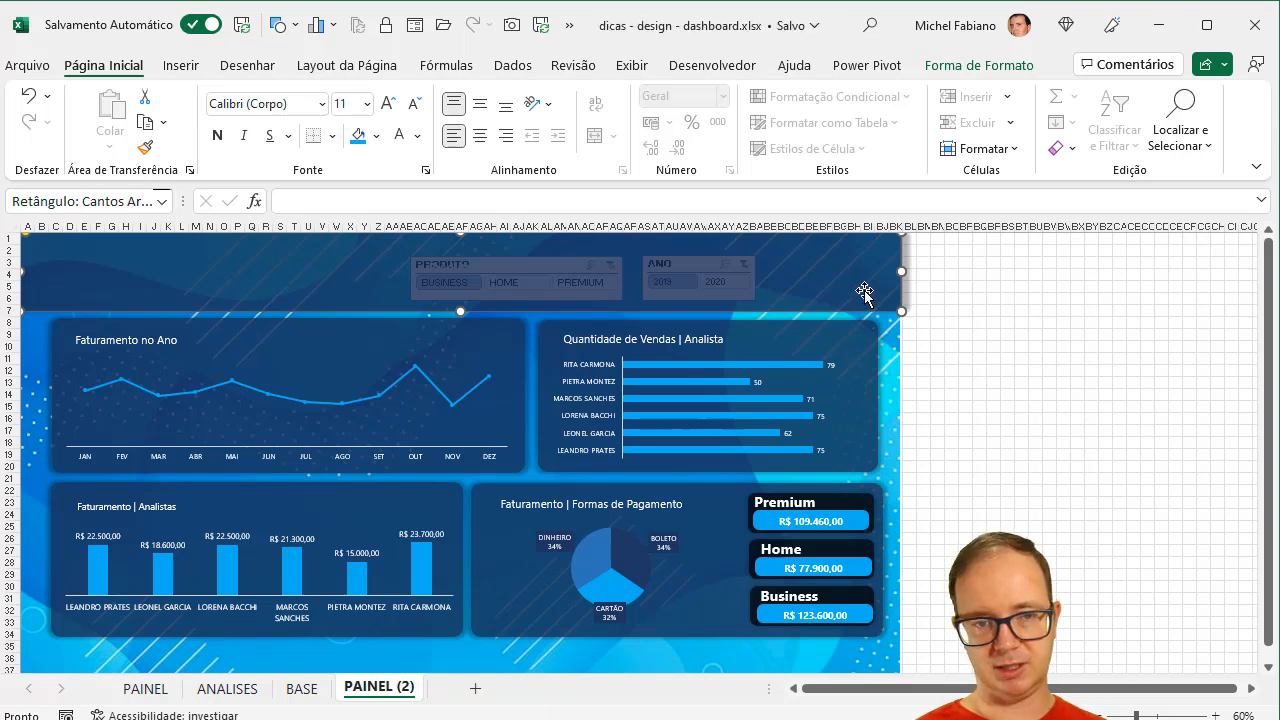
# Step: Make the header band's dark blue fill (#1E3660) fully opaque with 0% transparency
pyautogui.click(975, 66)
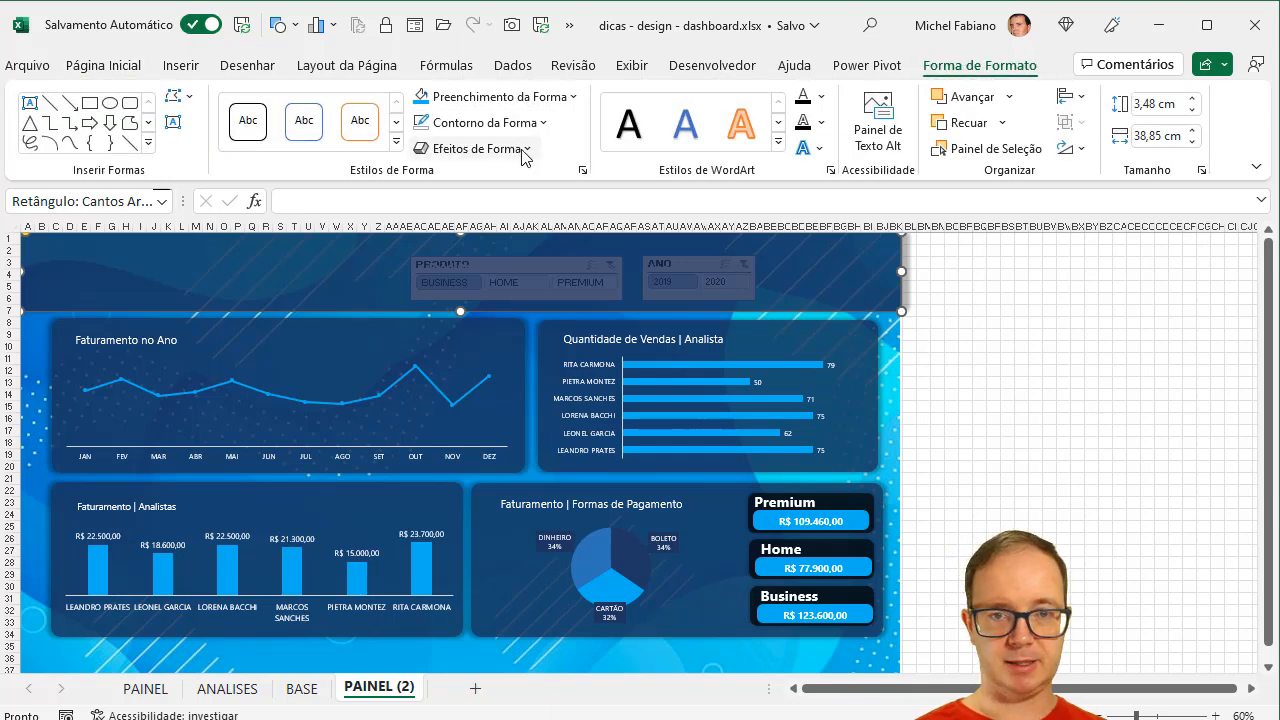
pyautogui.click(566, 100)
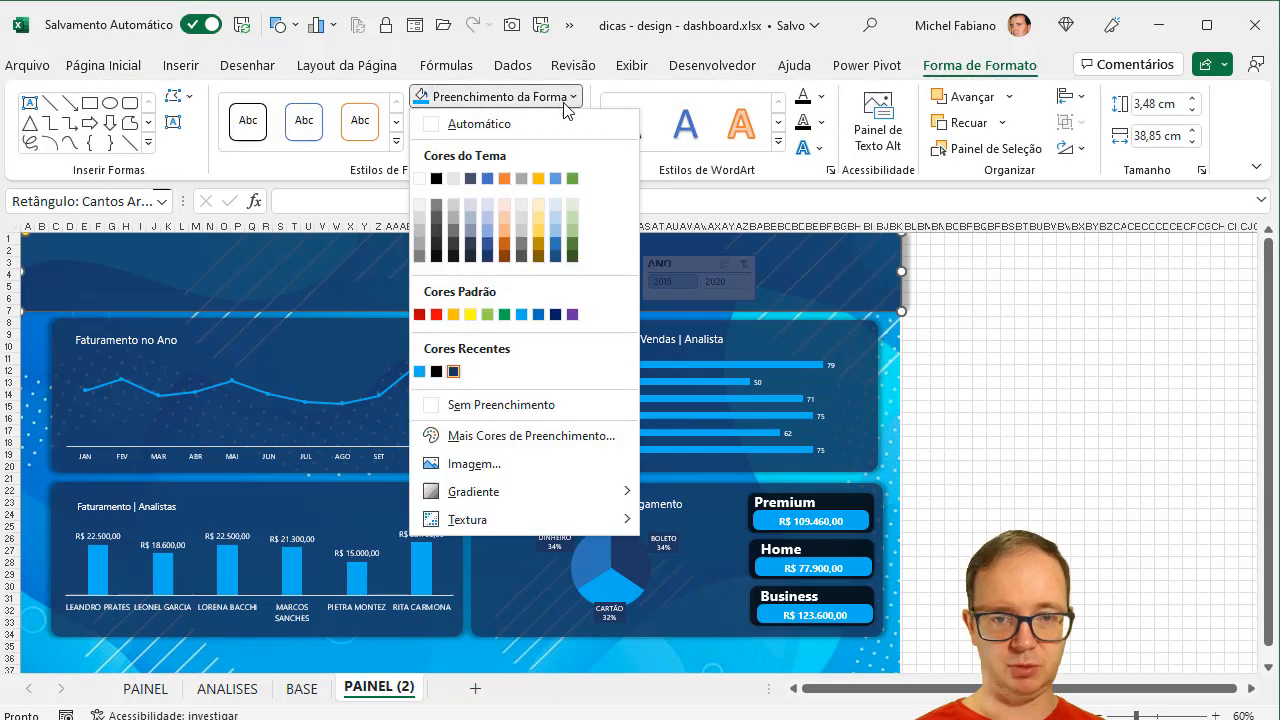
pyautogui.click(500, 443)
pyautogui.moveTo(561, 415); pyautogui.dragTo(527, 410)
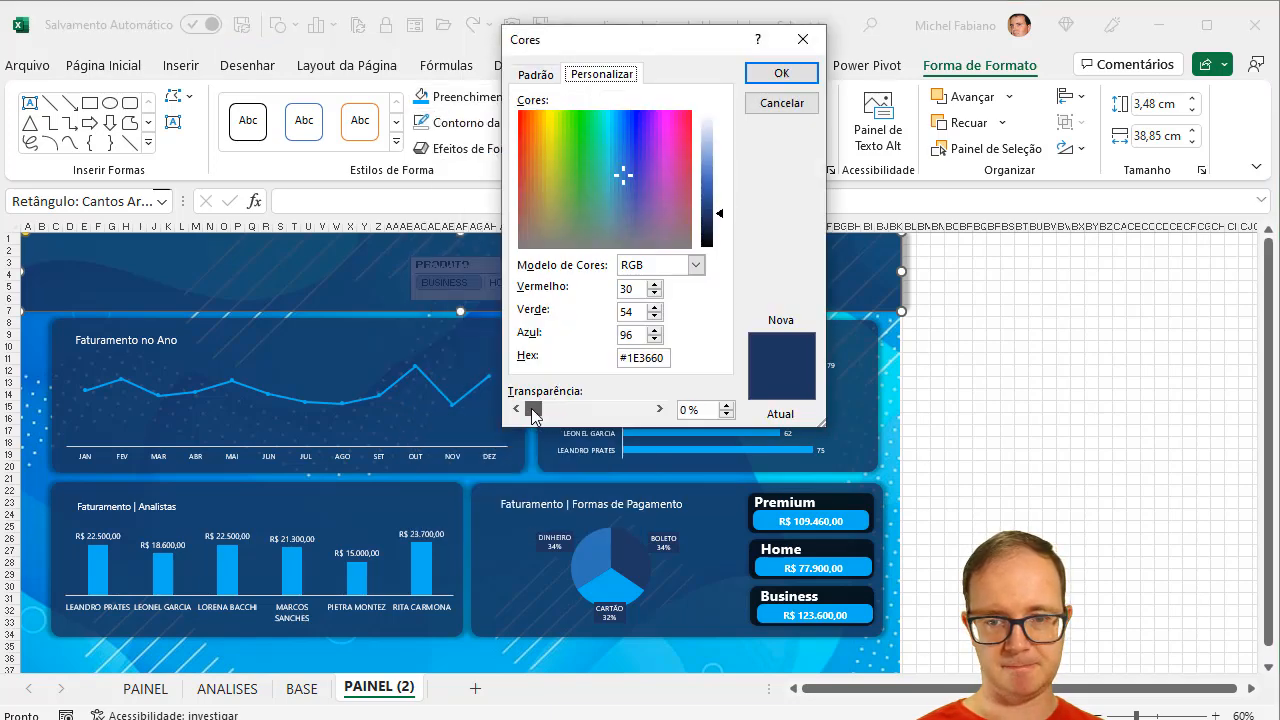
pyautogui.click(778, 74)
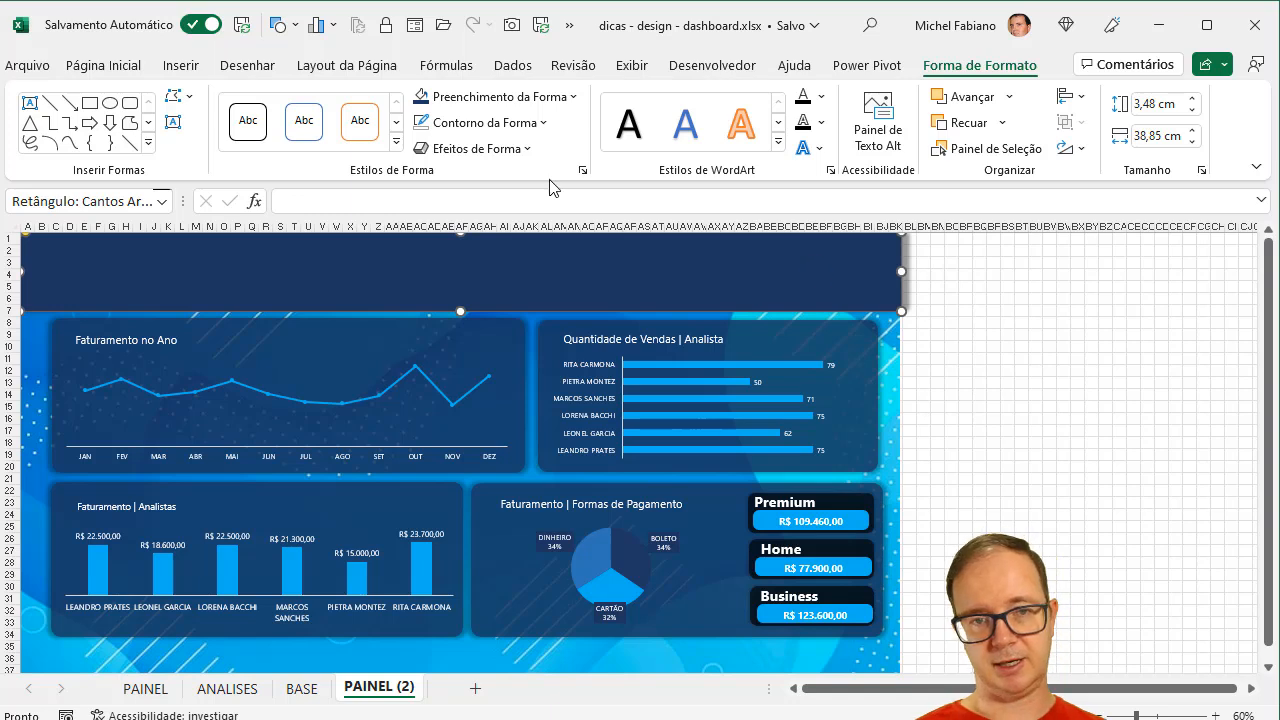
# Step: Remove the shadow effect from the header band
pyautogui.click(527, 156)
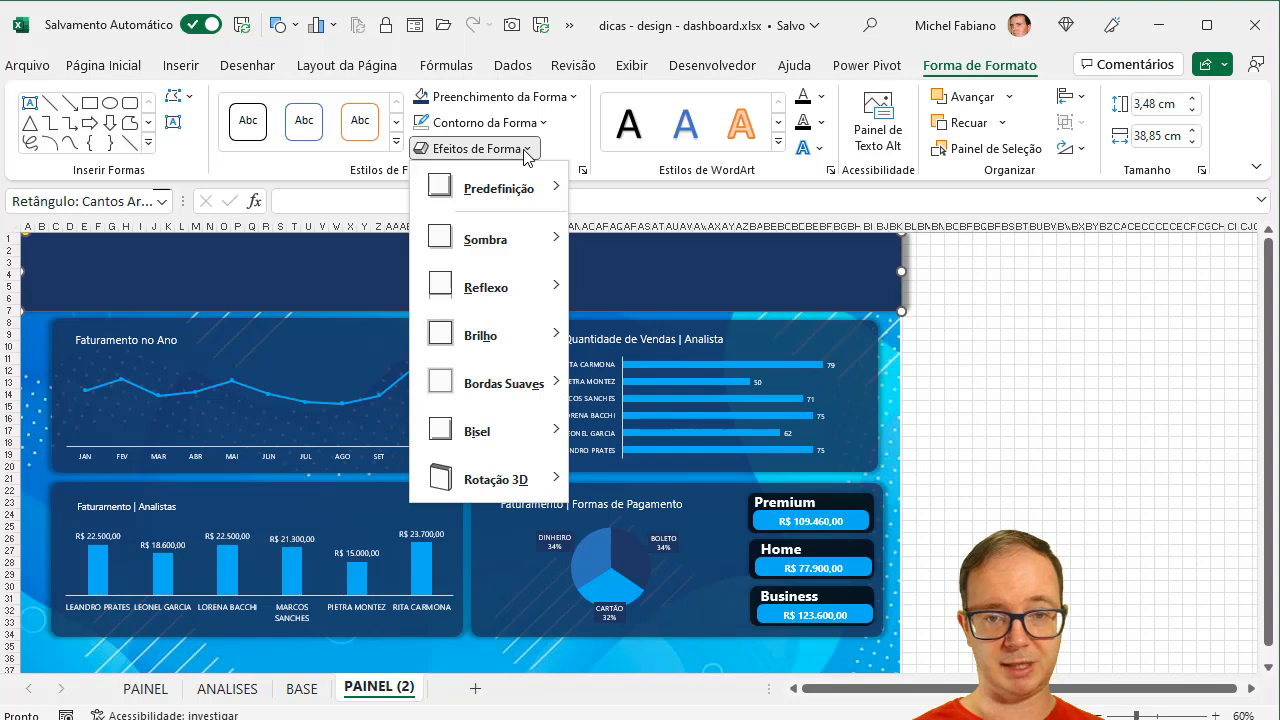
pyautogui.moveTo(551, 248)
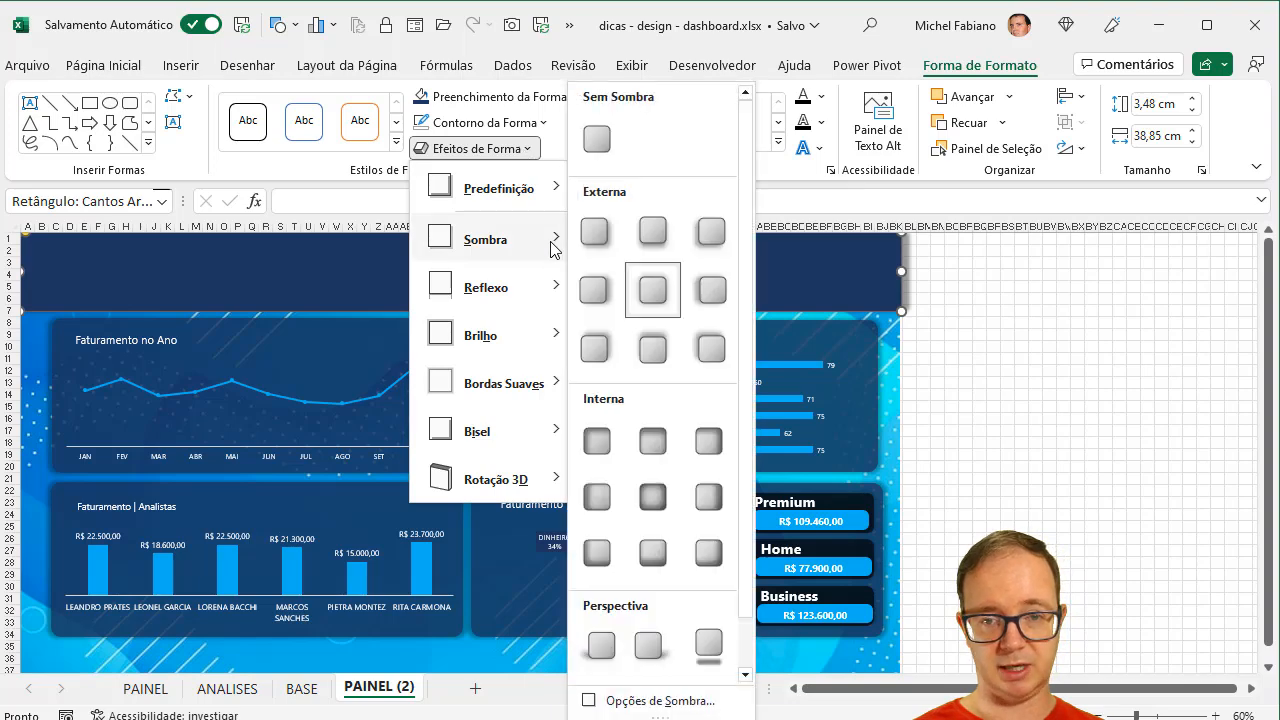
pyautogui.click(604, 142)
pyautogui.click(962, 325)
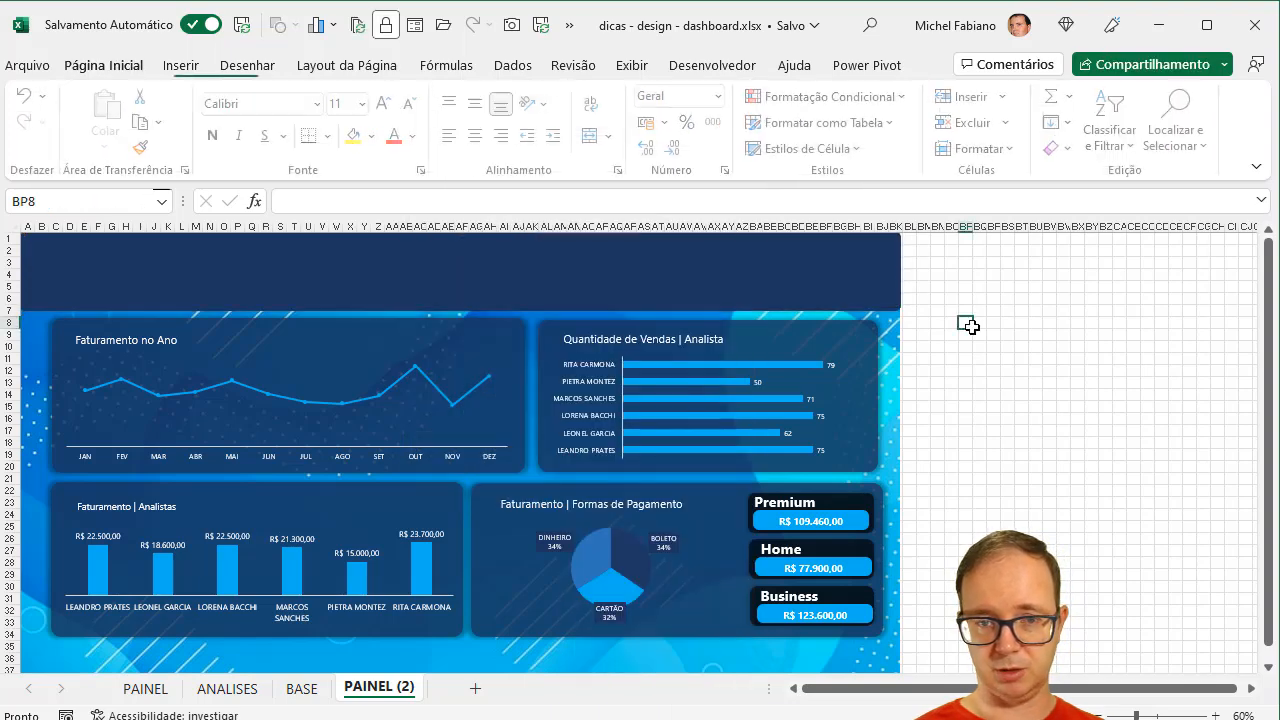
# Step: Change the header band's shape from a rounded rectangle to a plain rectangle
pyautogui.click(829, 284)
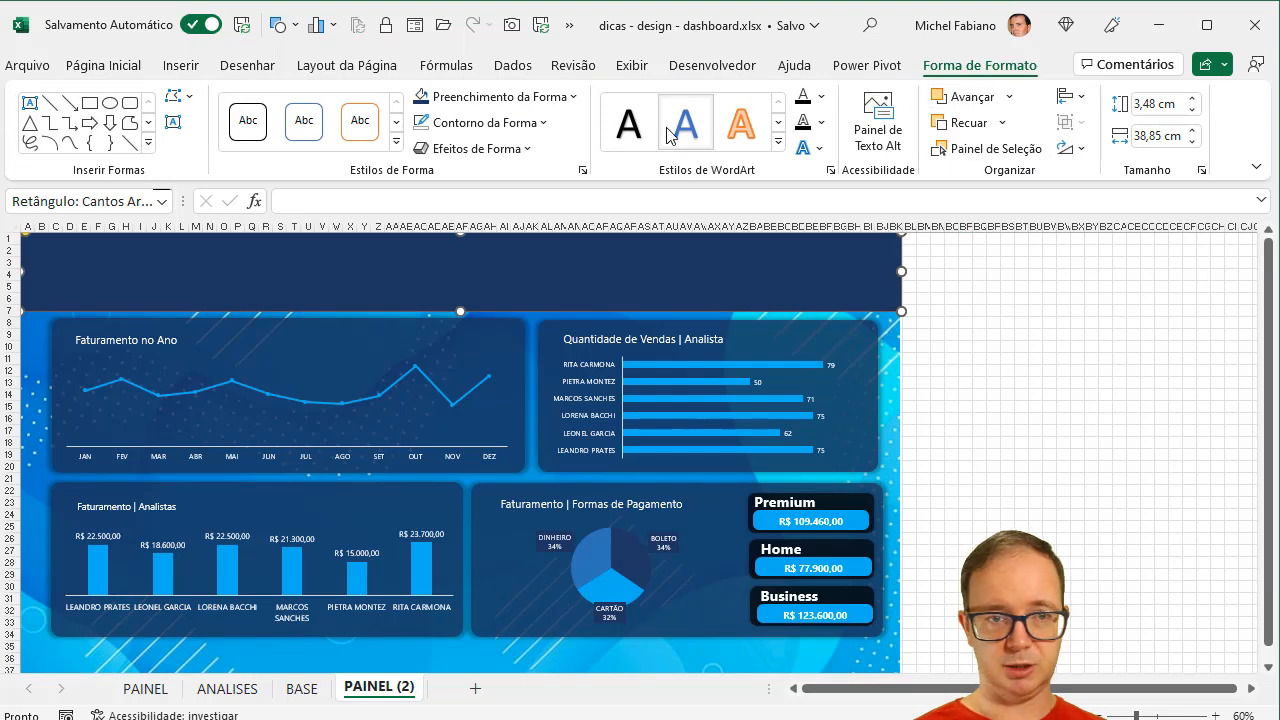
pyautogui.click(176, 95)
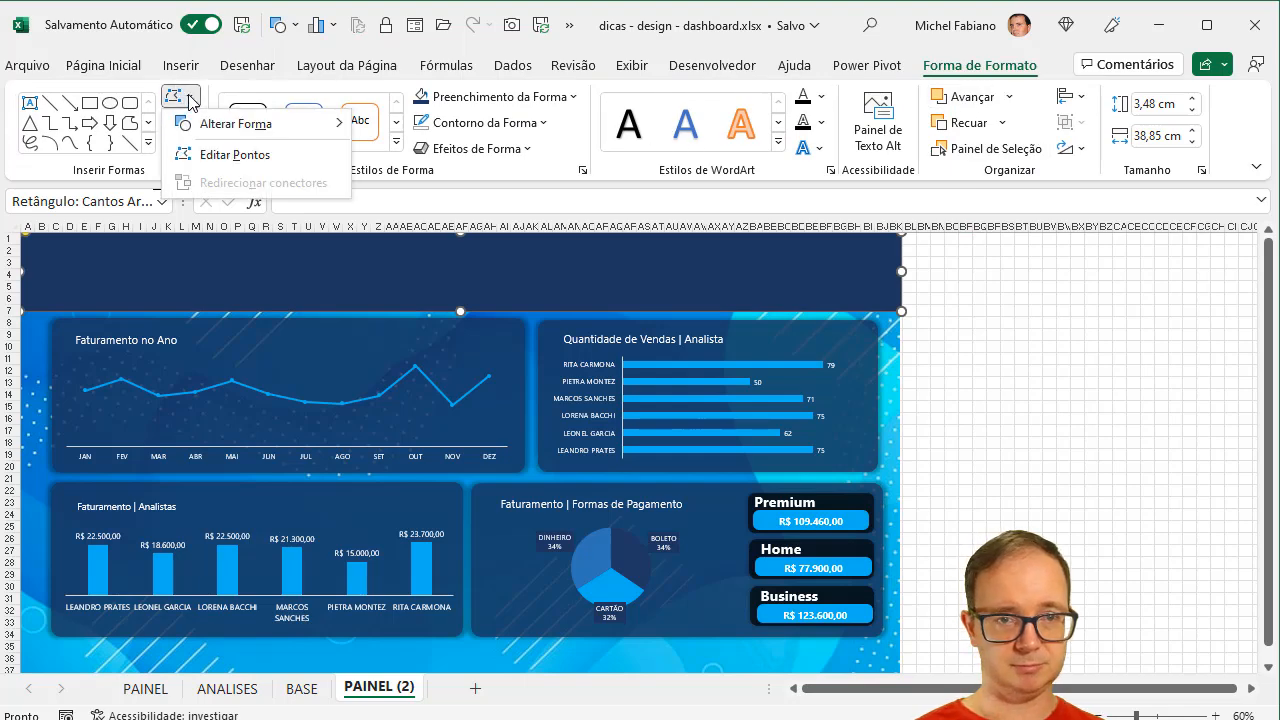
pyautogui.moveTo(278, 128)
pyautogui.click(362, 150)
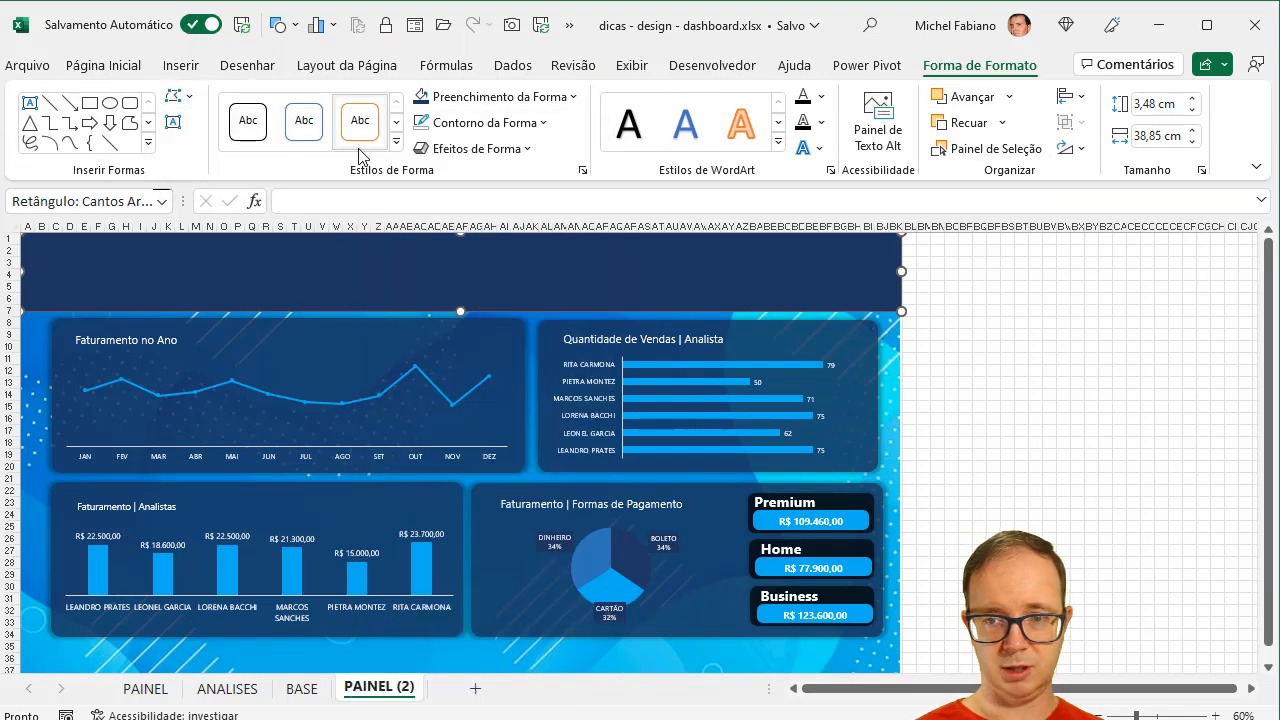
# Step: Reorder the header band so it sits in front of the background image but behind the slicers
pyautogui.click(1001, 123)
pyautogui.click(997, 178)
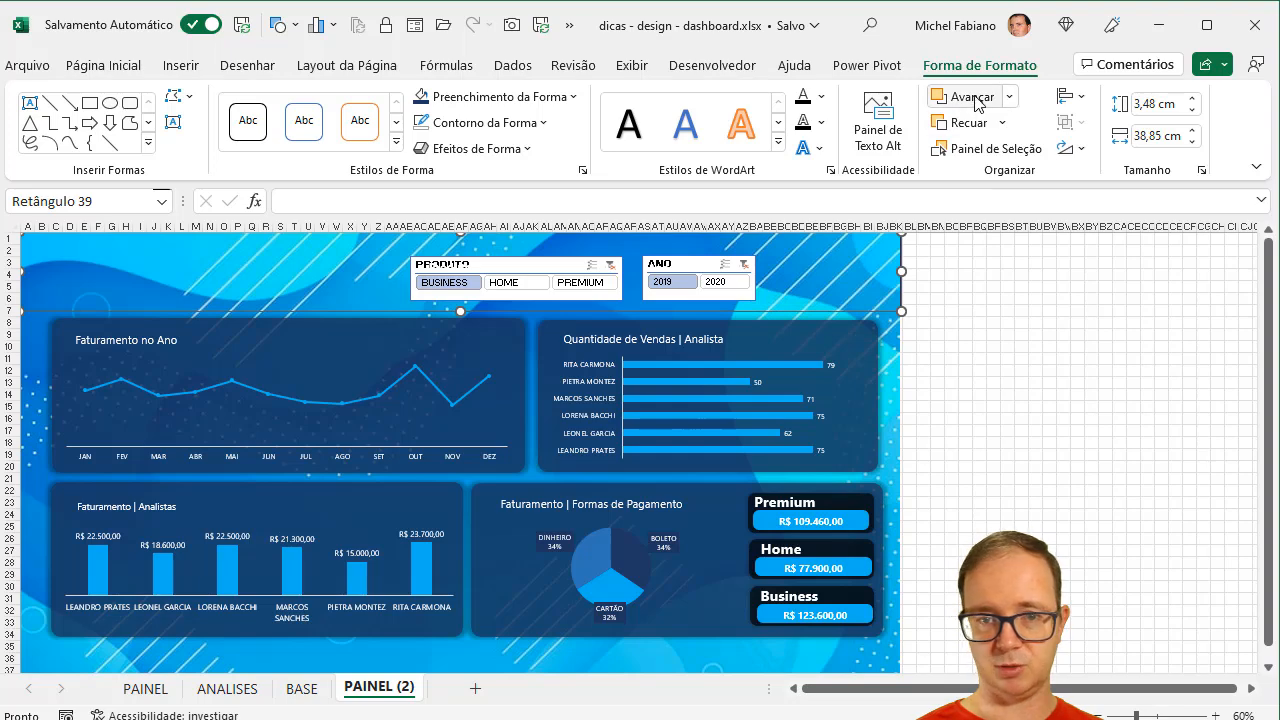
pyautogui.click(1042, 321)
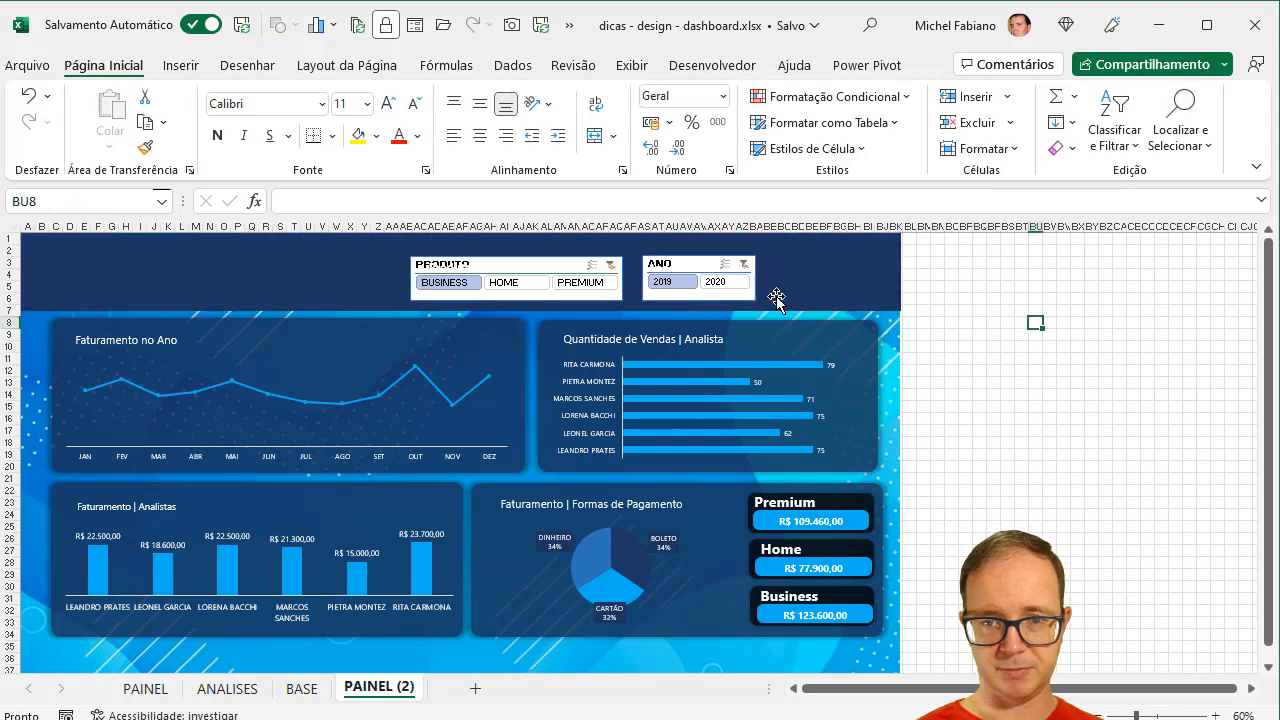
# Step: Shift the ANO slicer, the Ano label and the PRODUTO slicer toward the right end of the header band, clear of one another
pyautogui.moveTo(698, 264); pyautogui.dragTo(818, 261)
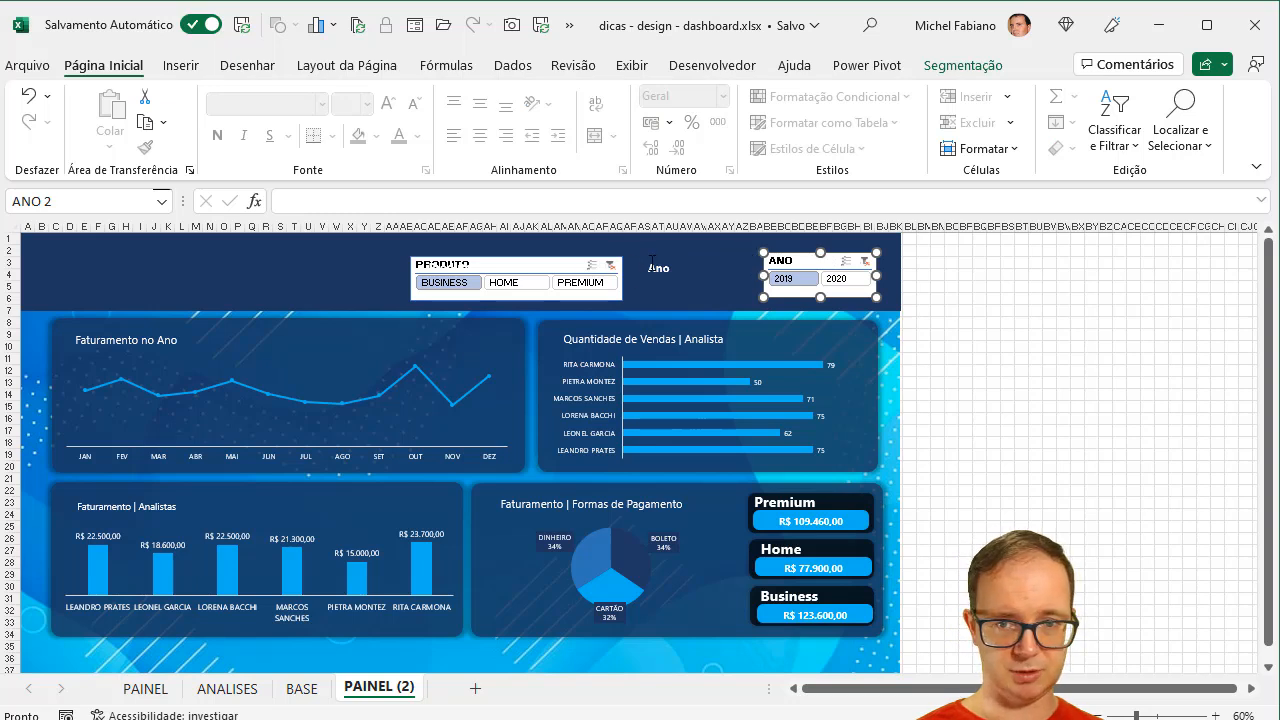
pyautogui.click(664, 264)
pyautogui.moveTo(668, 256); pyautogui.dragTo(742, 250)
pyautogui.moveTo(556, 262); pyautogui.dragTo(639, 258)
pyautogui.click(442, 264)
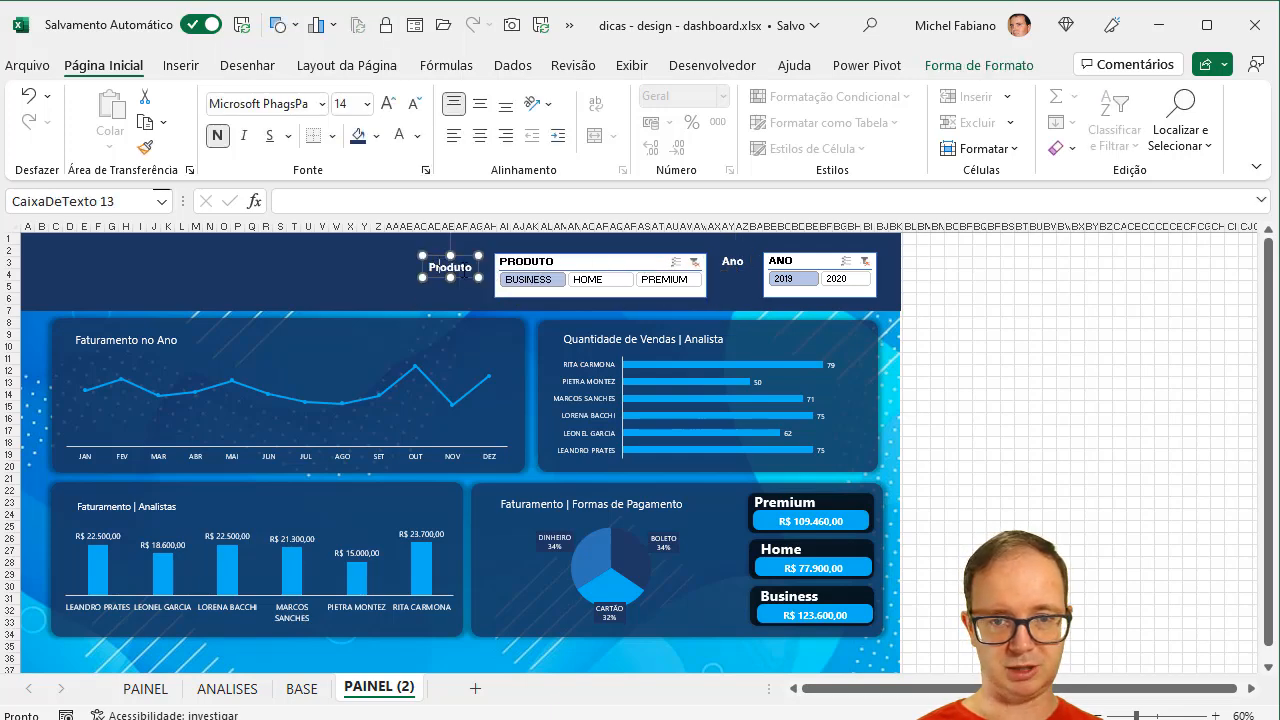
# Step: Apply the dark blue slicer style to both the PRODUTO and ANO slicers
pyautogui.click(575, 262)
pyautogui.click(965, 66)
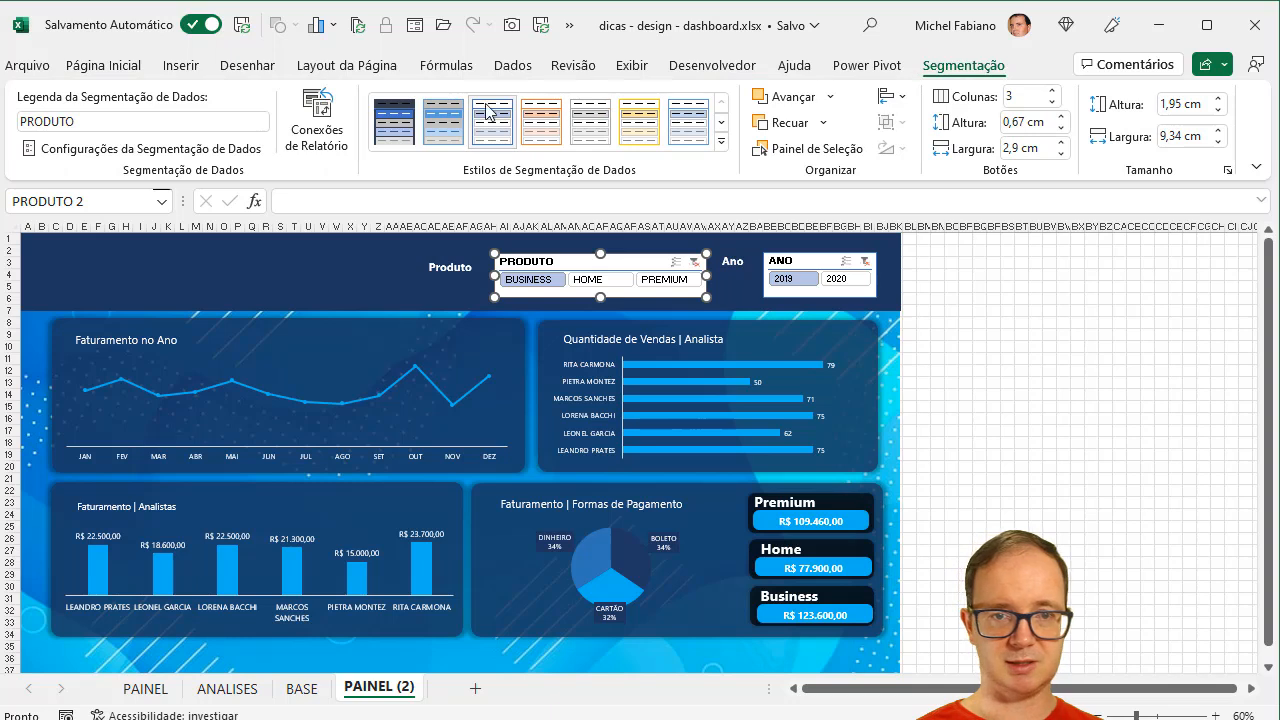
pyautogui.click(396, 124)
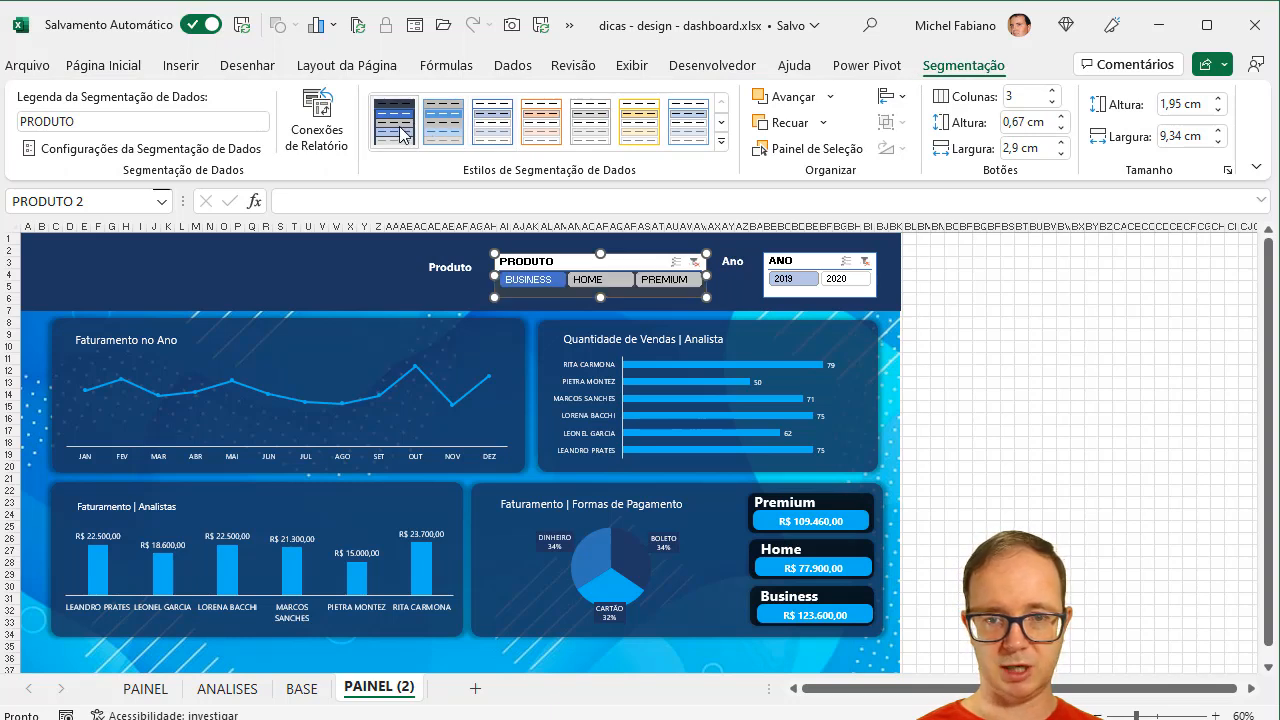
pyautogui.click(816, 256)
pyautogui.press('F4')
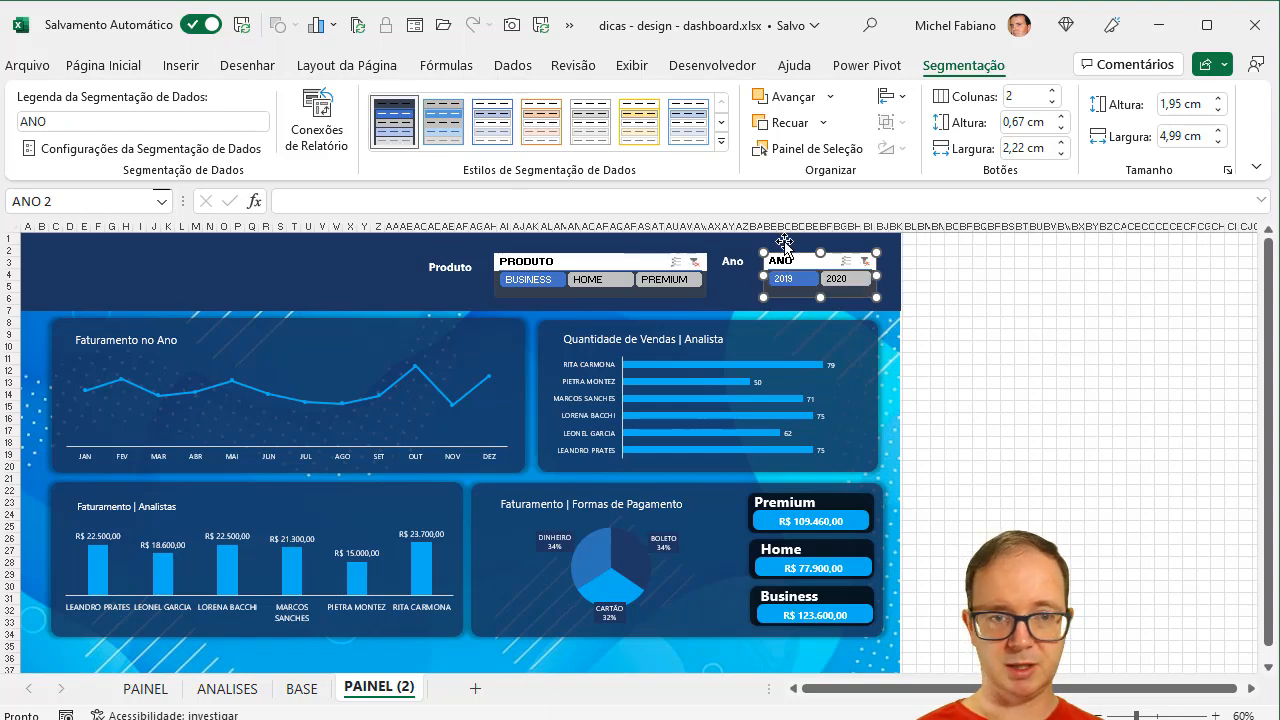
# Step: Turn off the header display in the settings of the ANO and PRODUTO slicers
pyautogui.click(168, 152)
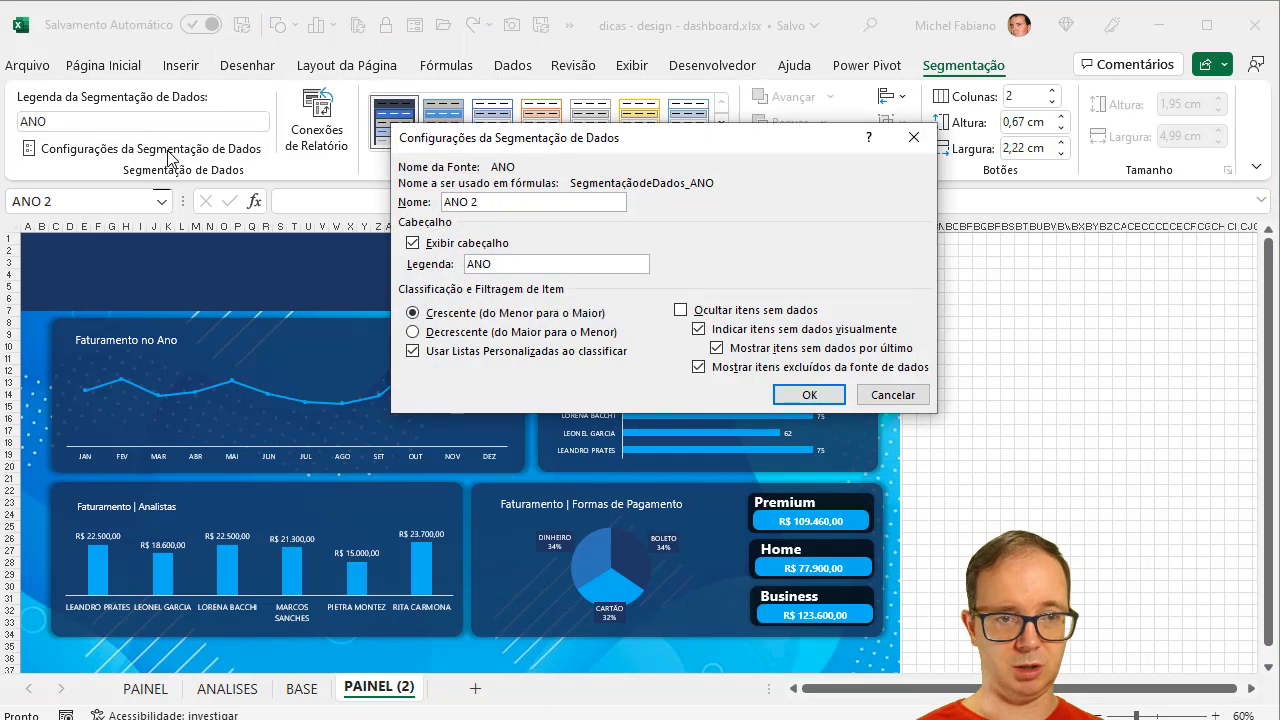
pyautogui.click(483, 245)
pyautogui.click(790, 393)
pyautogui.click(603, 292)
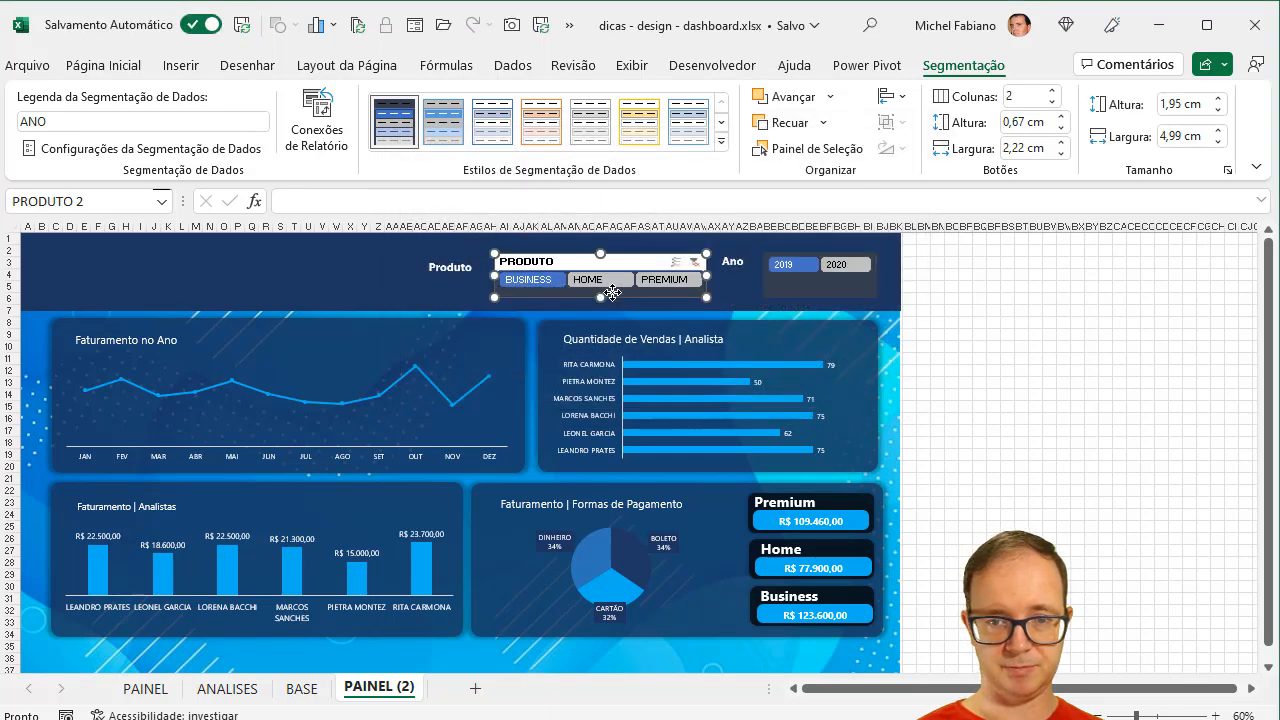
pyautogui.click(168, 150)
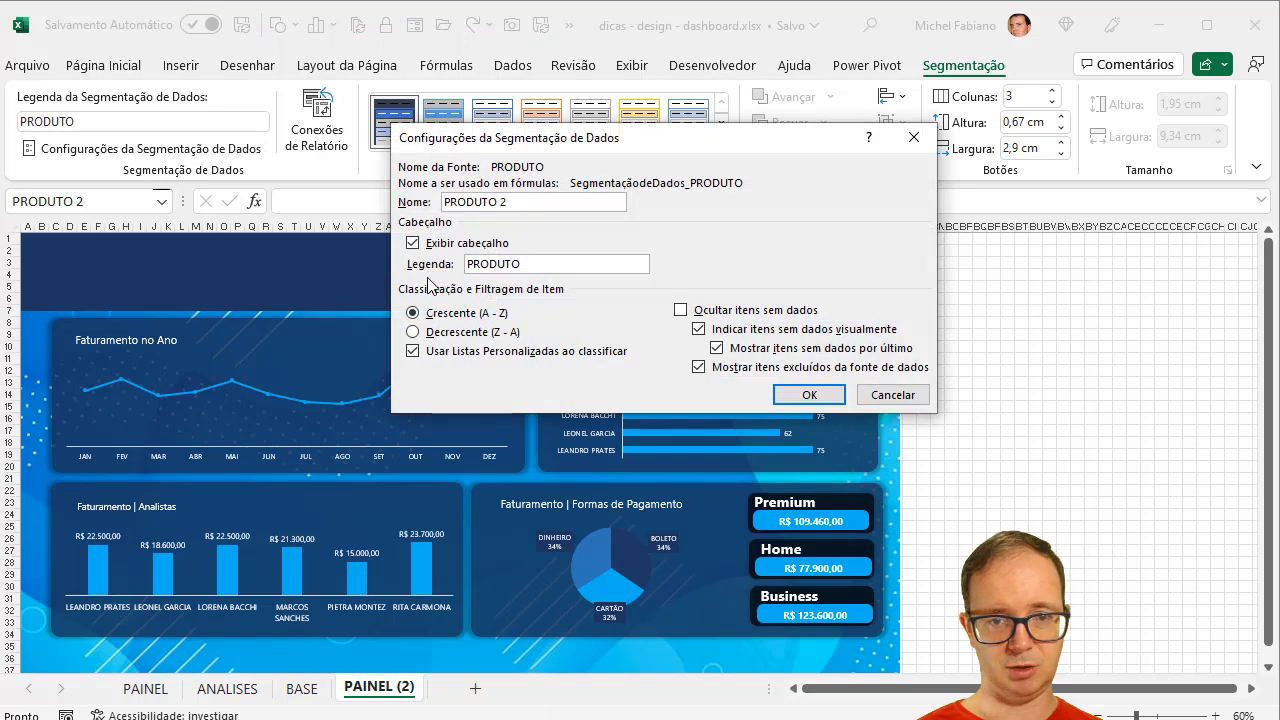
pyautogui.click(812, 397)
pyautogui.click(1021, 383)
# Step: Reduce the height of the PRODUTO slicer to about 1.28 cm and the ANO slicer to about 1.19 cm, and align them in the header band
pyautogui.click(708, 290)
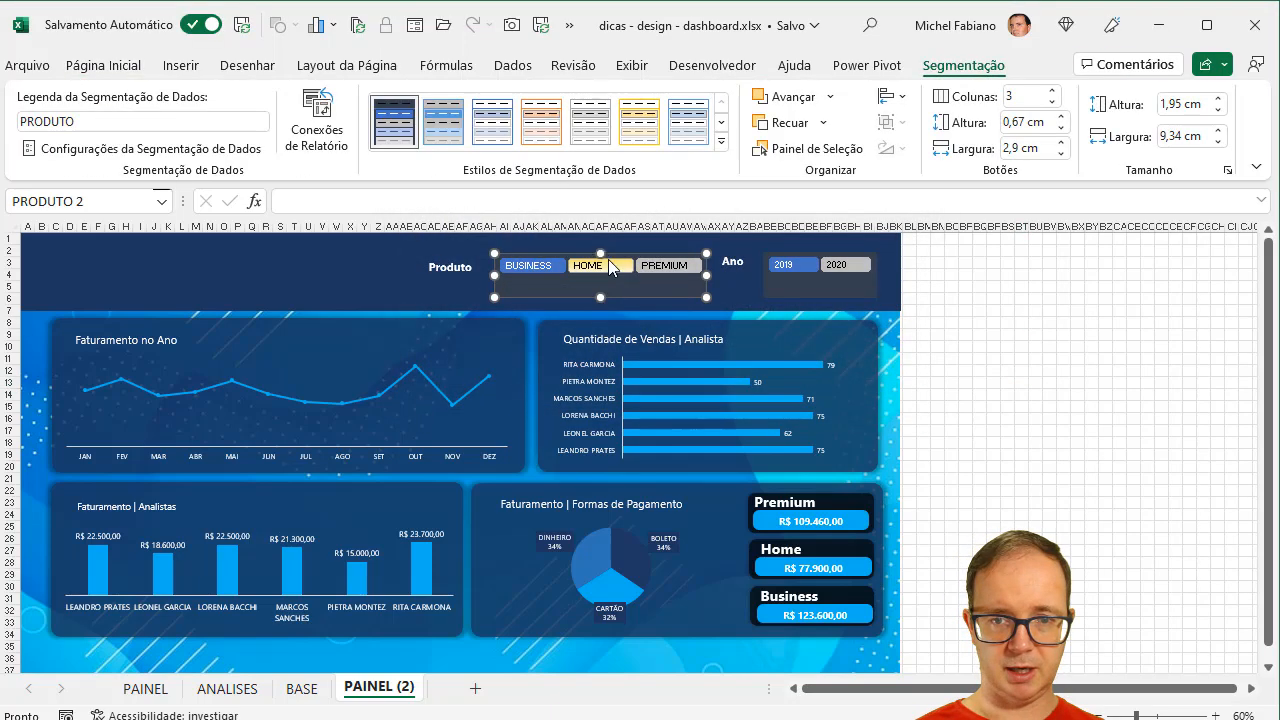
pyautogui.moveTo(598, 247); pyautogui.dragTo(638, 258)
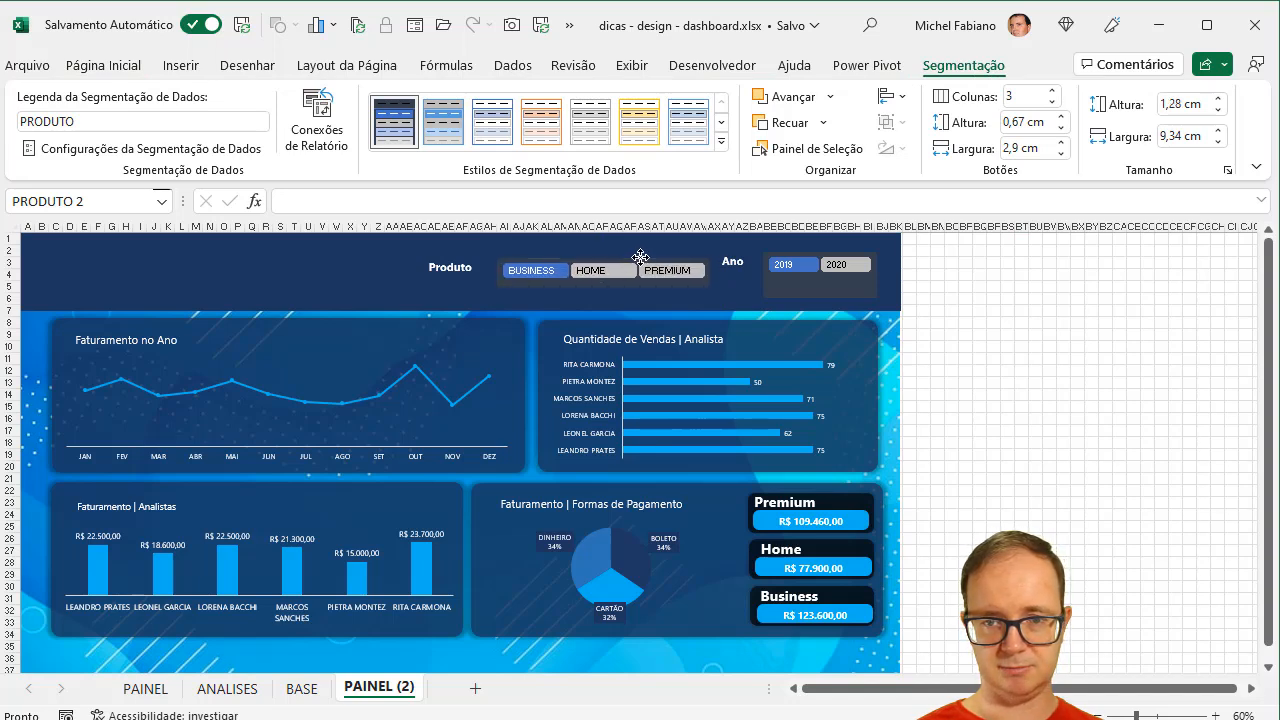
pyautogui.click(815, 294)
pyautogui.moveTo(822, 297); pyautogui.dragTo(850, 281)
# Step: Place the Ano and Produto labels above the left edges of their slicers in the header band
pyautogui.click(720, 263)
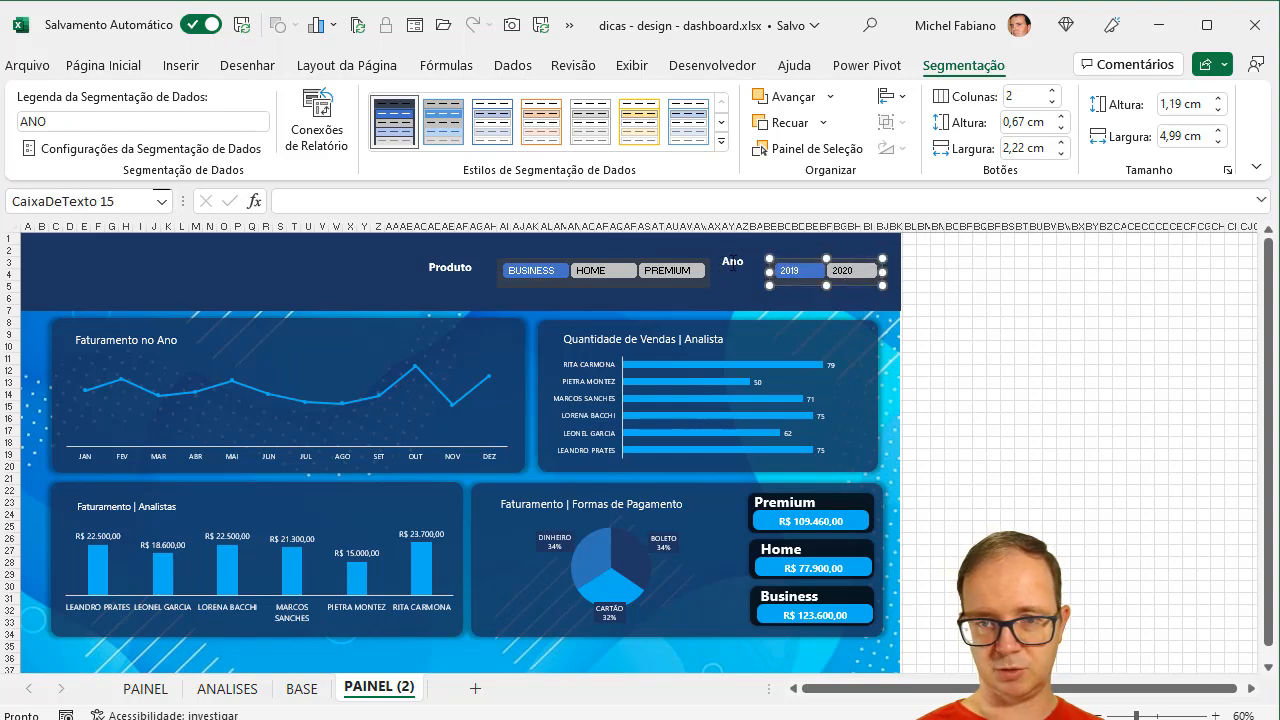
pyautogui.moveTo(735, 311); pyautogui.dragTo(791, 302)
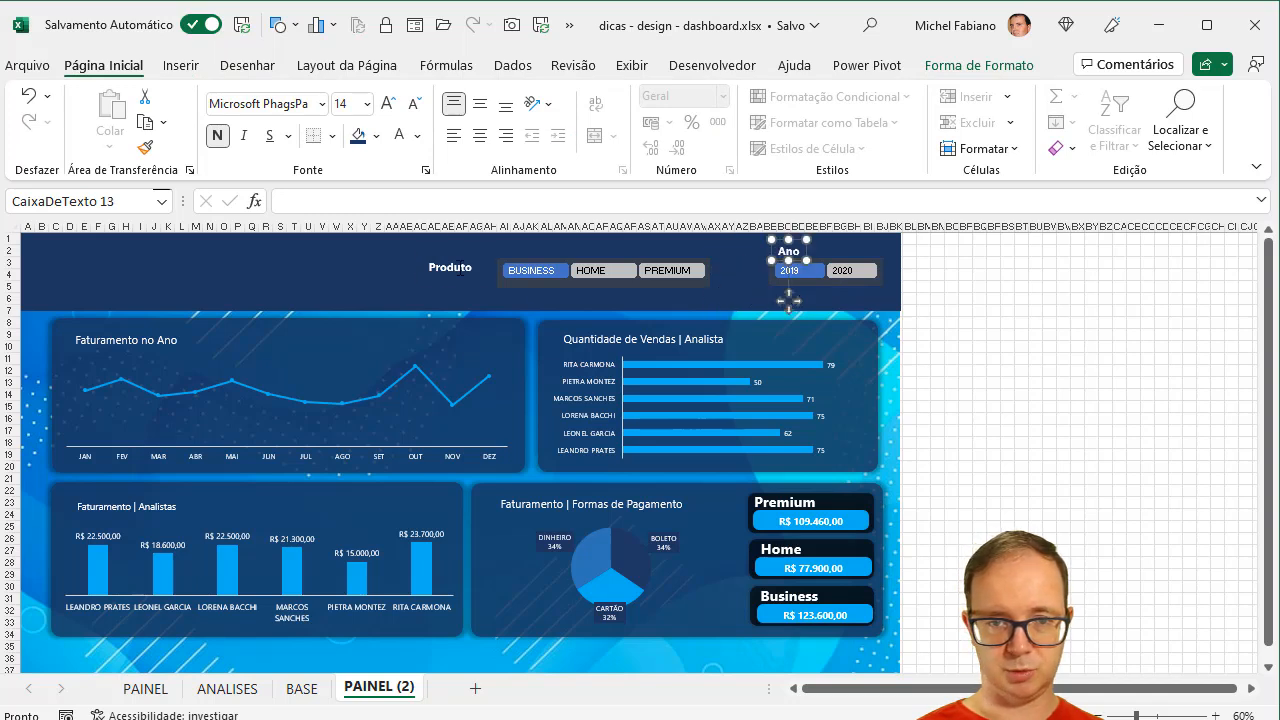
pyautogui.click(465, 278)
pyautogui.moveTo(458, 284); pyautogui.dragTo(531, 260)
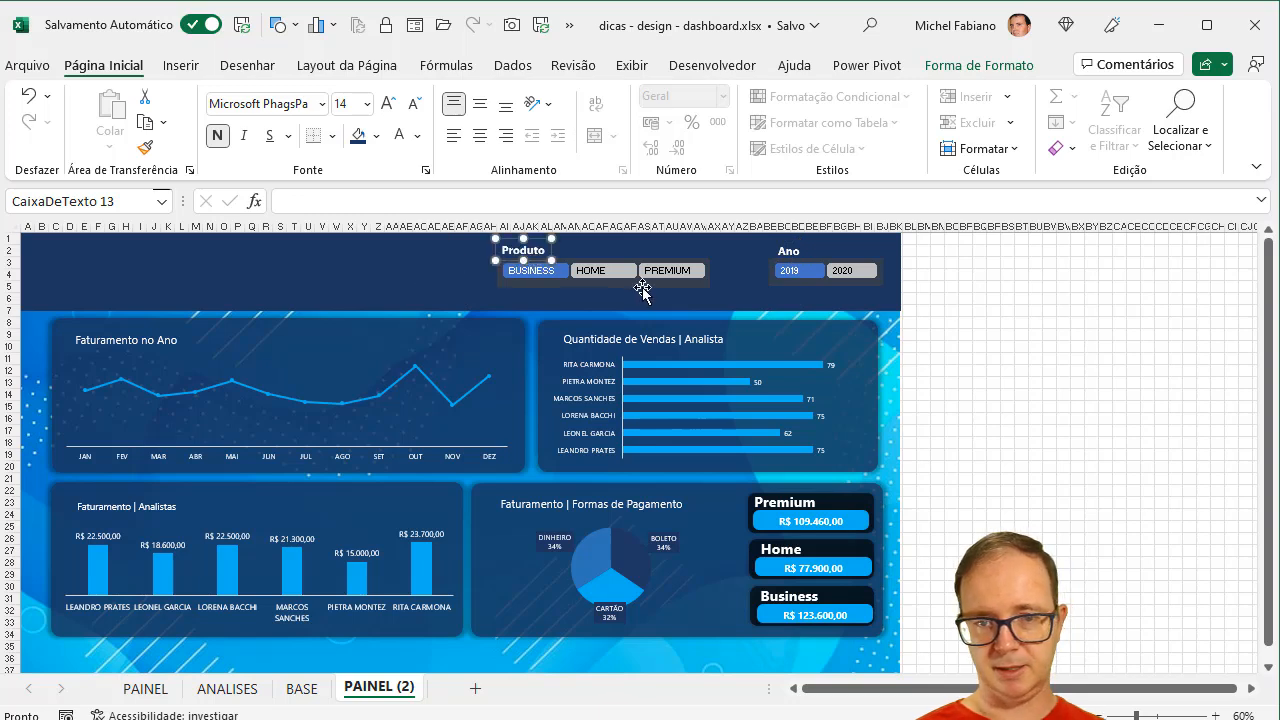
pyautogui.click(643, 290)
pyautogui.click(643, 284)
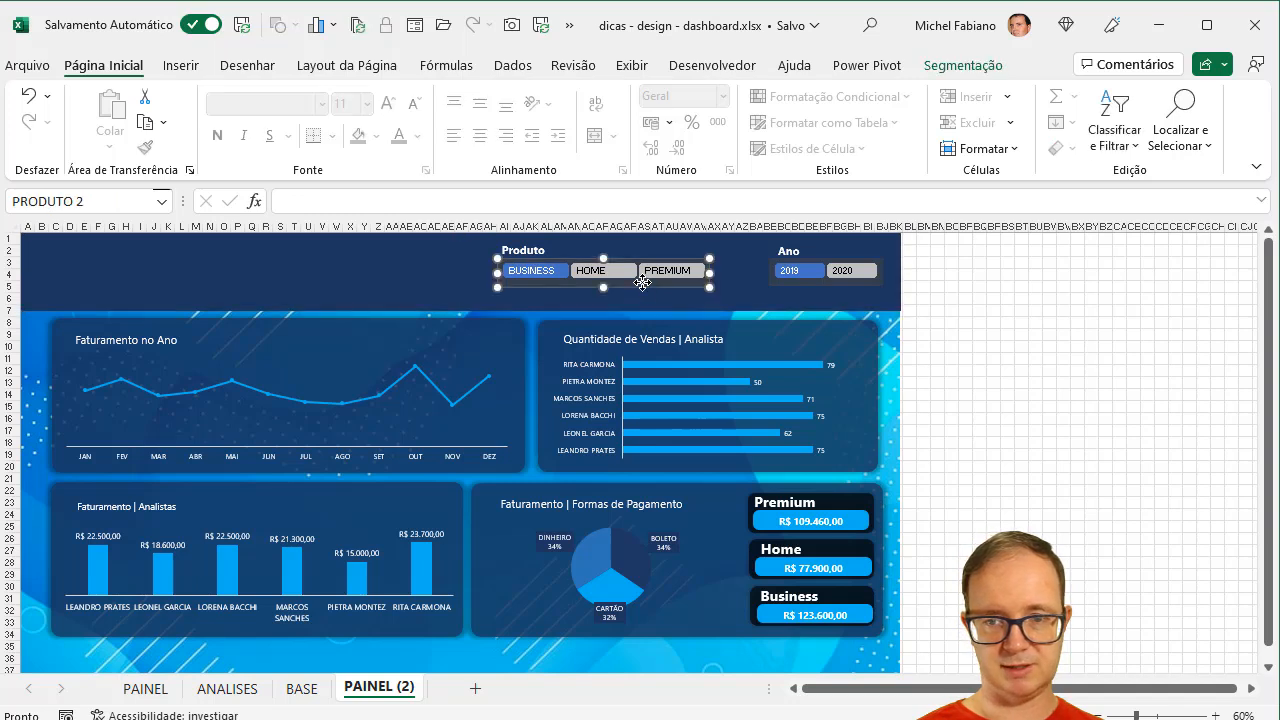
pyautogui.click(745, 294)
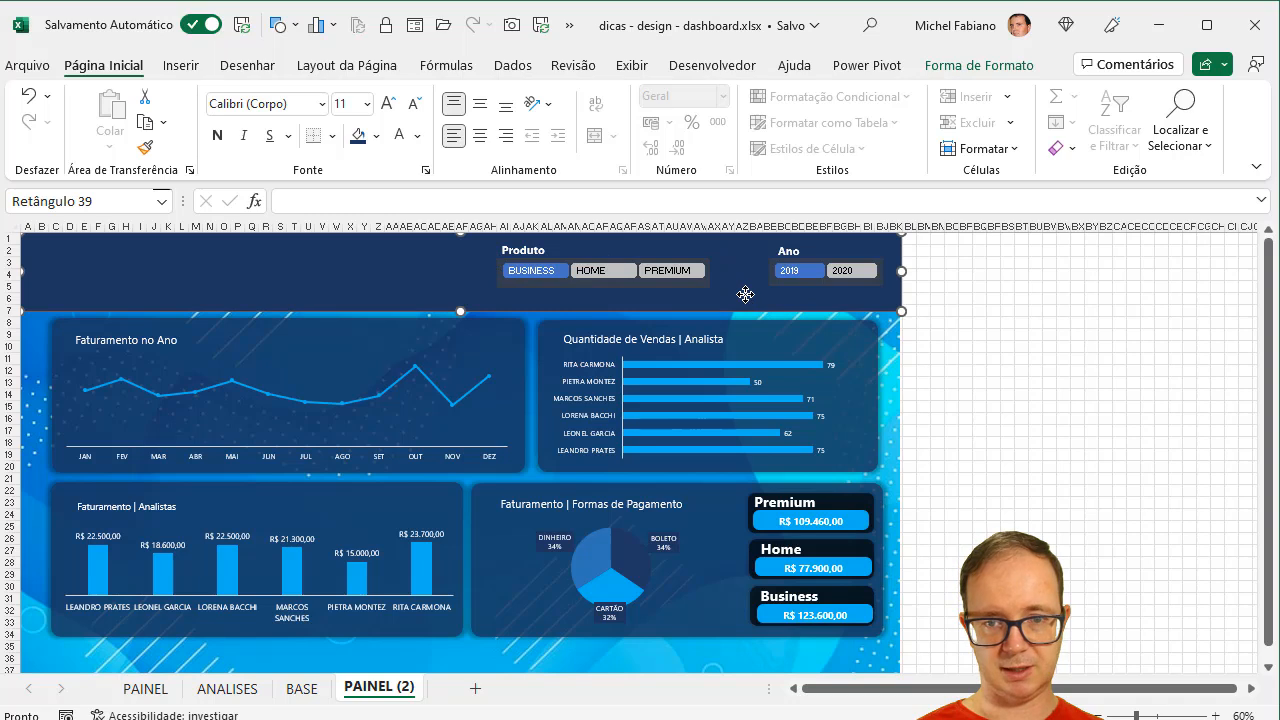
# Step: Duplicate the PRODUTO slicer's style and fill its whole-slicer element with the darkest blue shade used in the header band
pyautogui.click(376, 137)
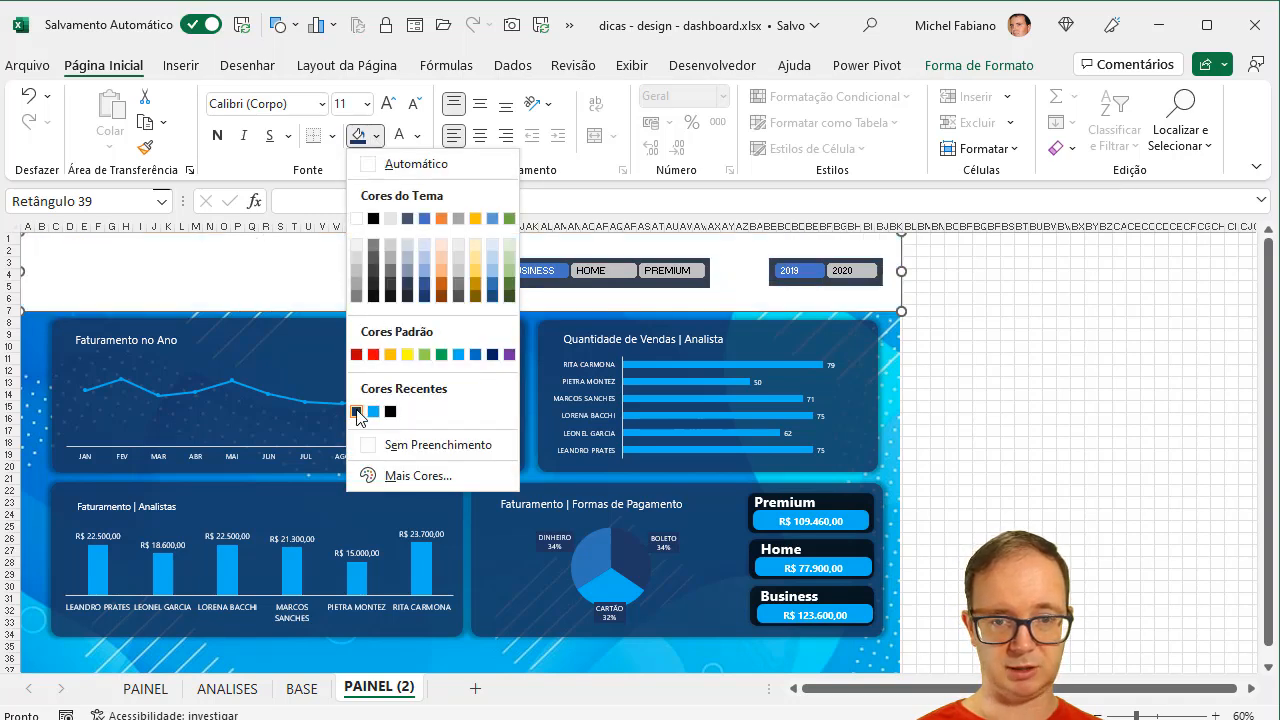
pyautogui.click(654, 283)
pyautogui.click(963, 65)
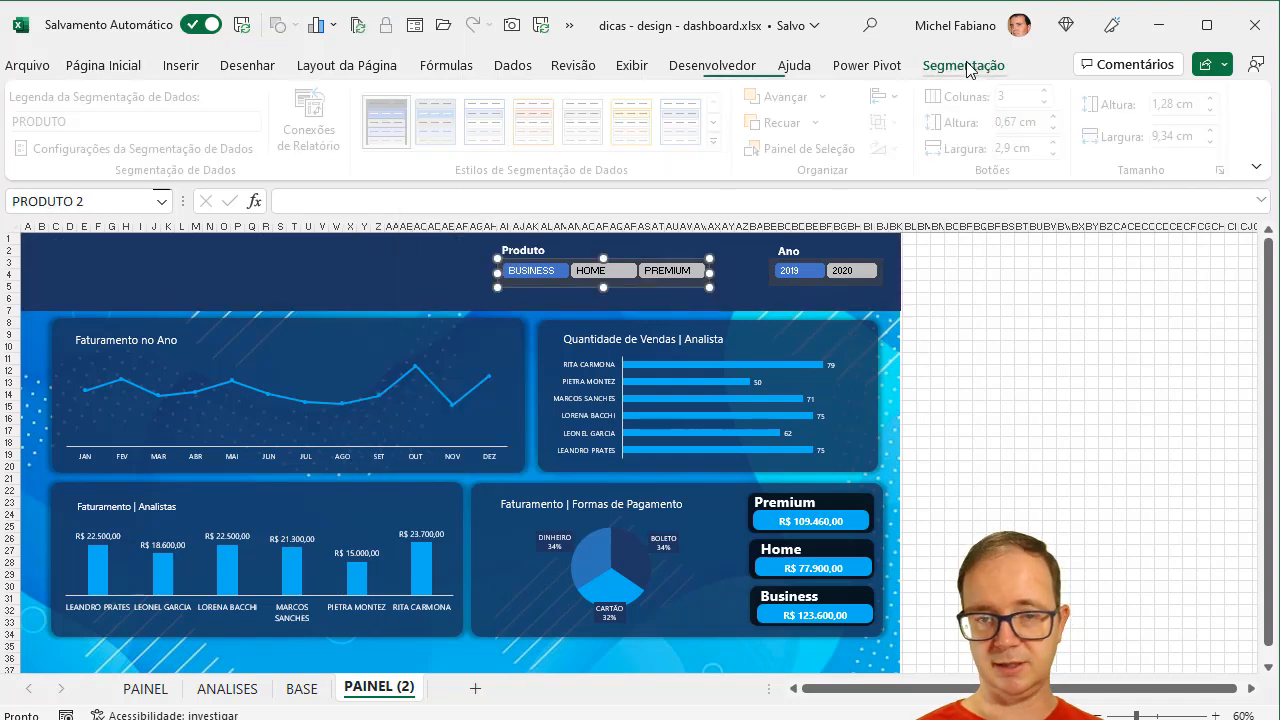
pyautogui.rightClick(378, 130)
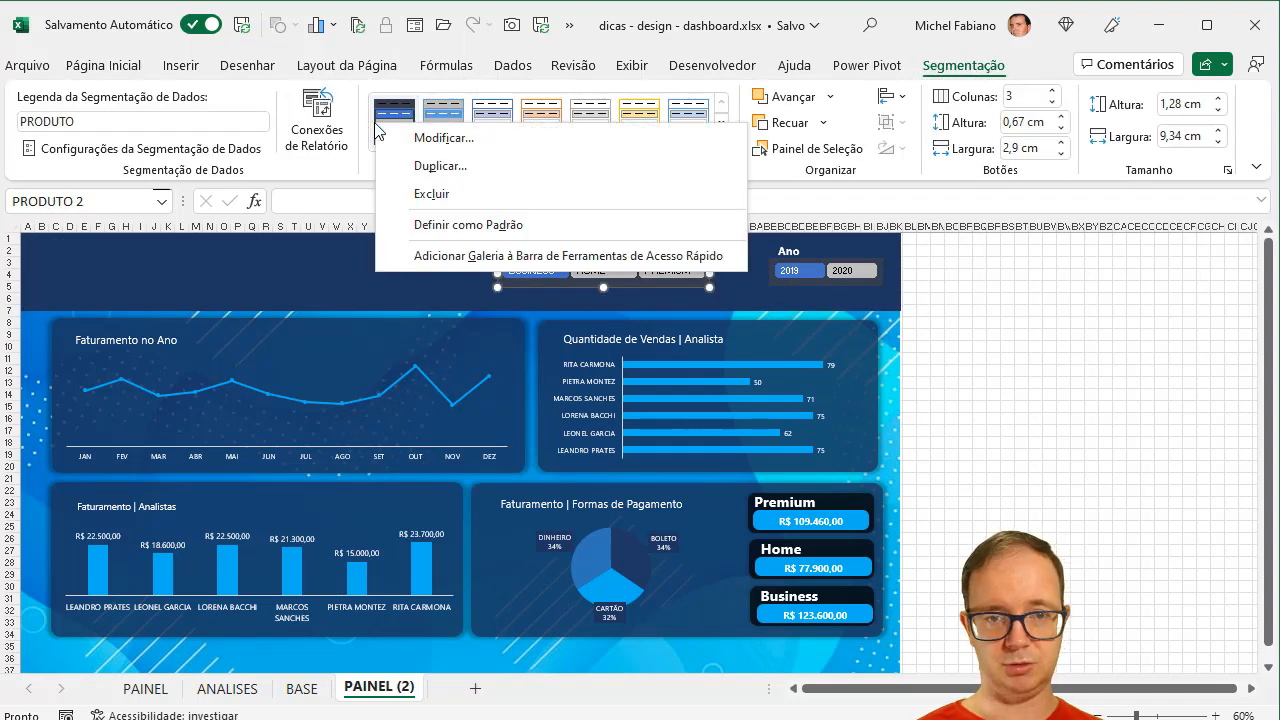
pyautogui.click(437, 166)
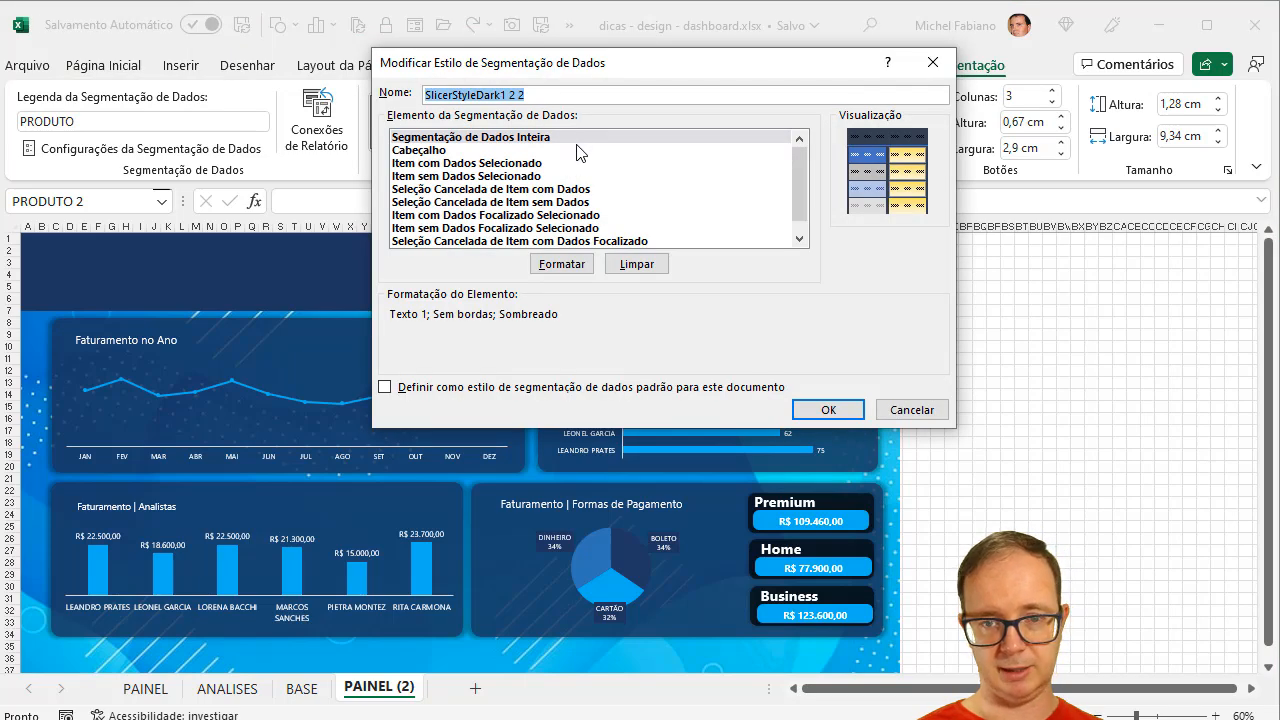
pyautogui.click(530, 138)
pyautogui.click(562, 264)
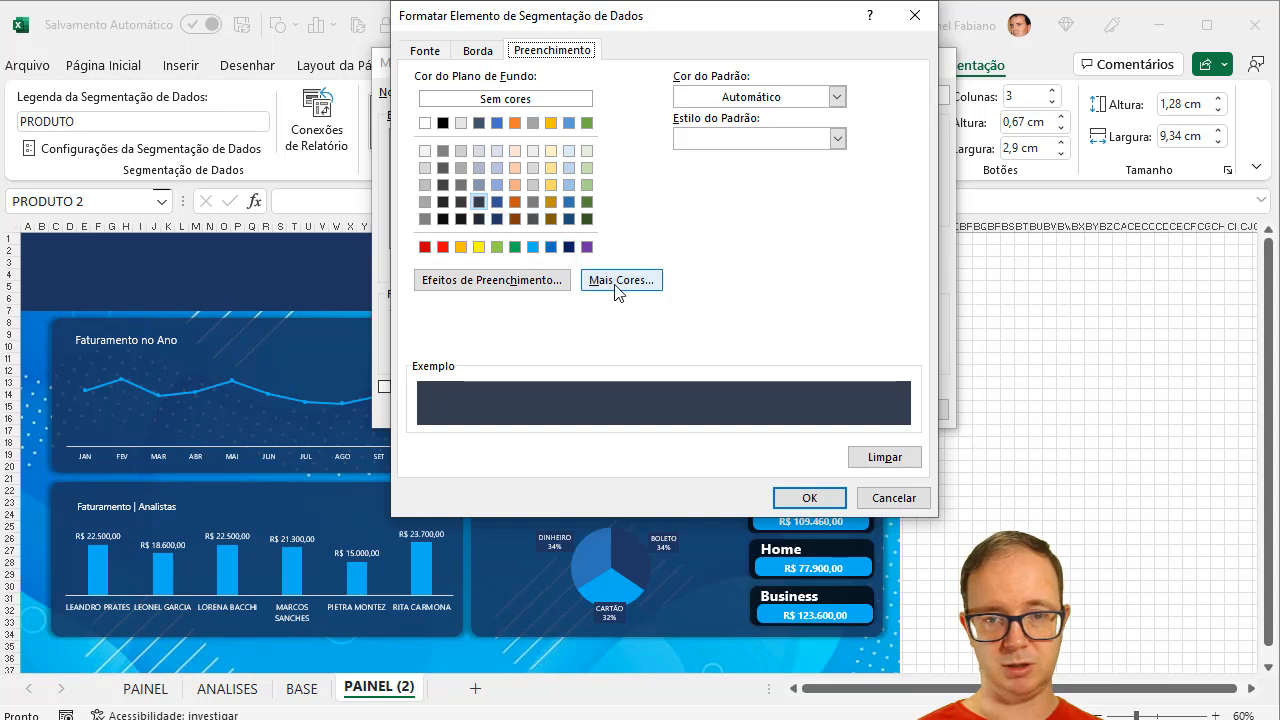
pyautogui.click(497, 219)
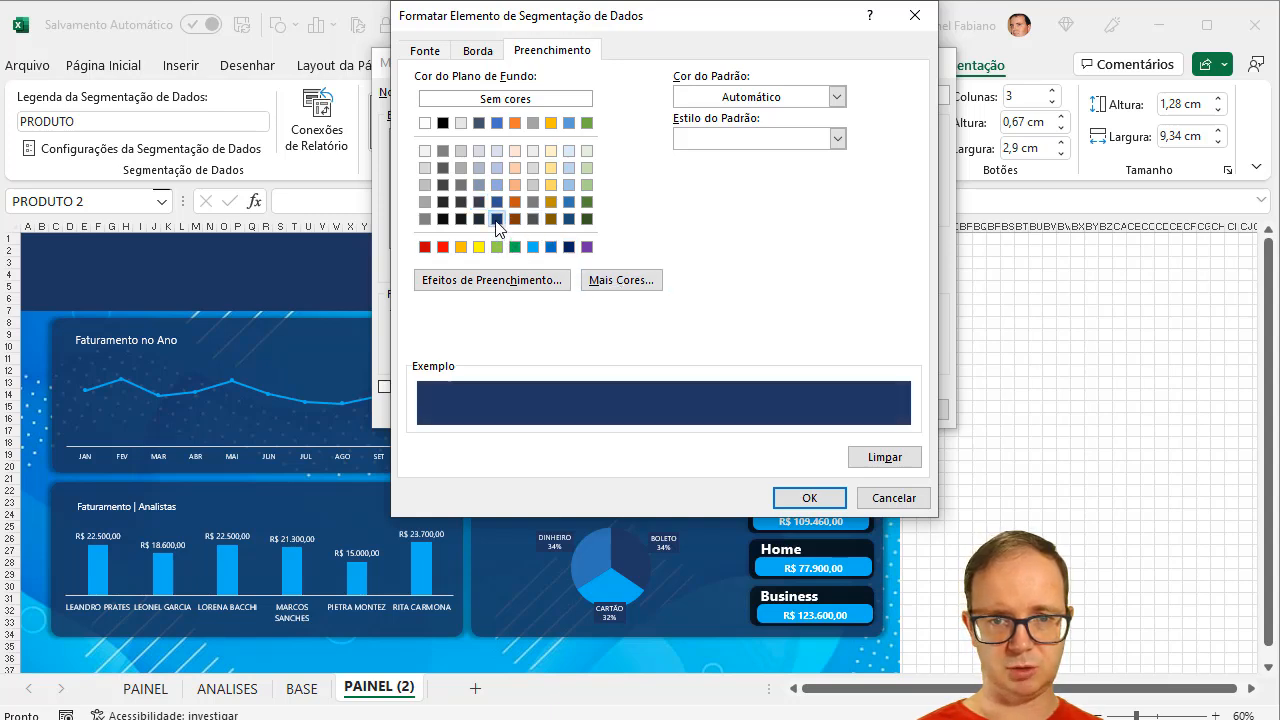
pyautogui.click(811, 497)
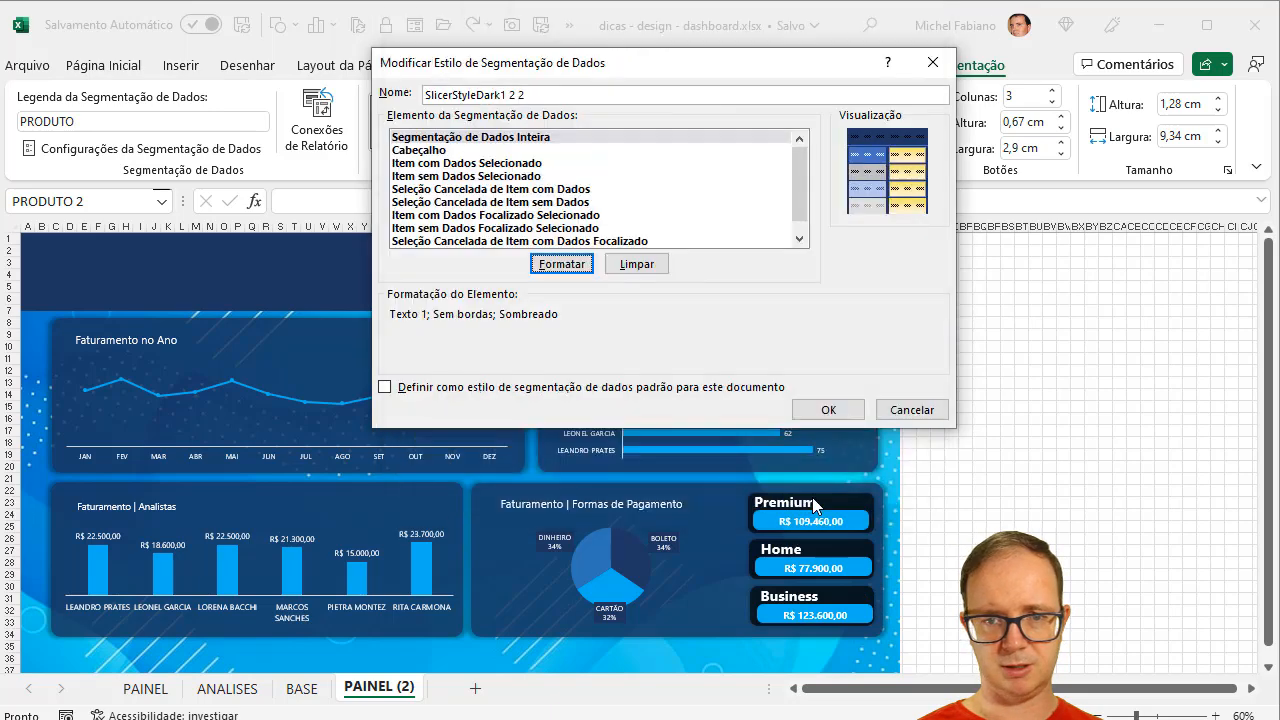
pyautogui.click(836, 411)
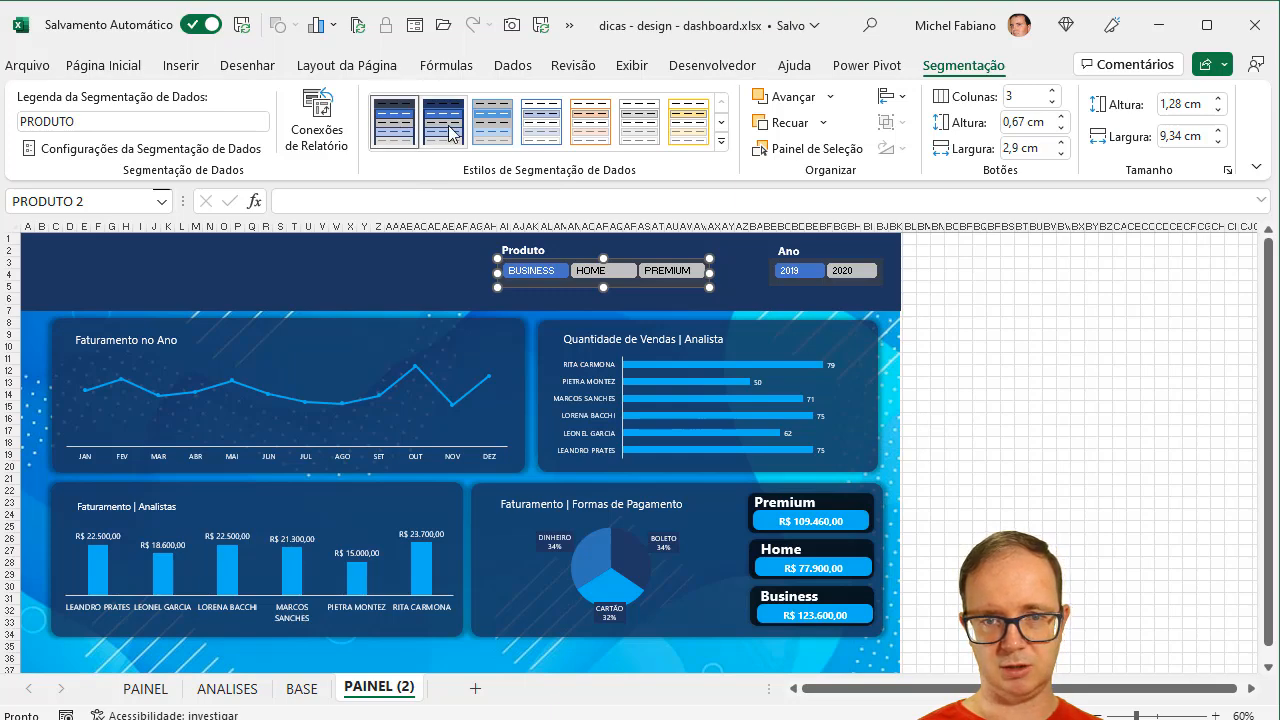
# Step: Apply the duplicated dark blue style to the PRODUTO and ANO slicers
pyautogui.click(805, 240)
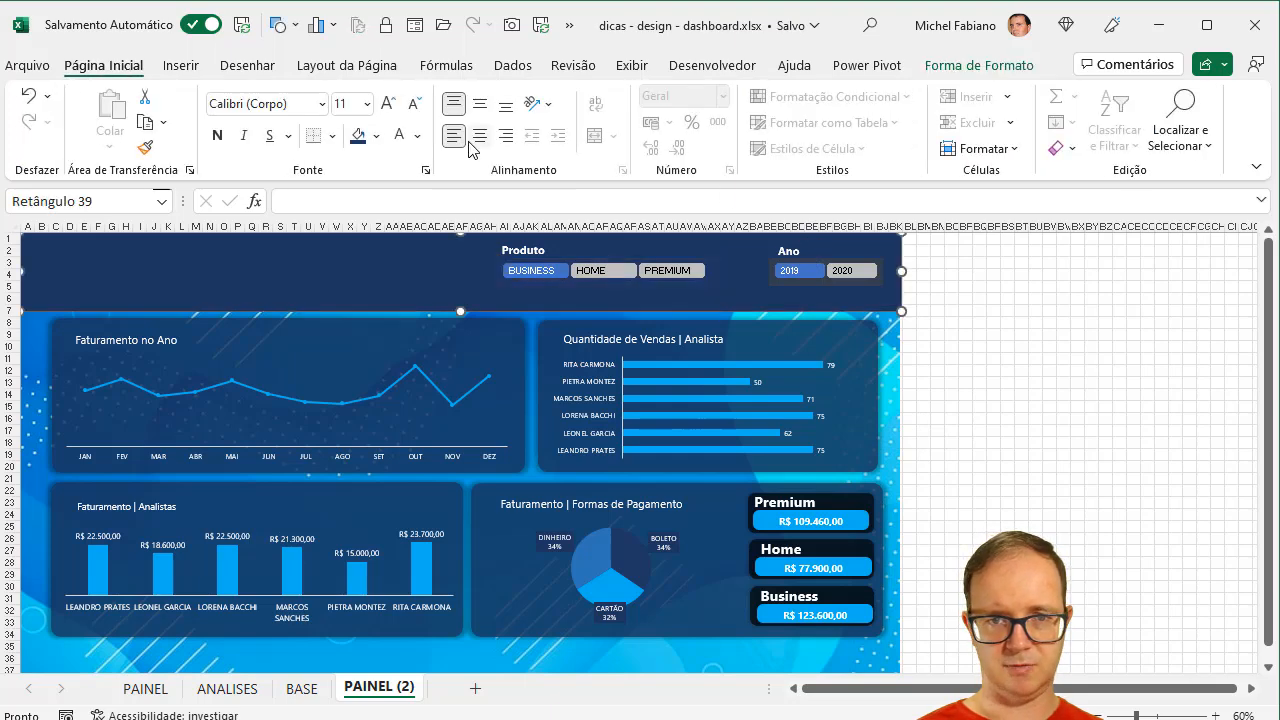
pyautogui.click(858, 282)
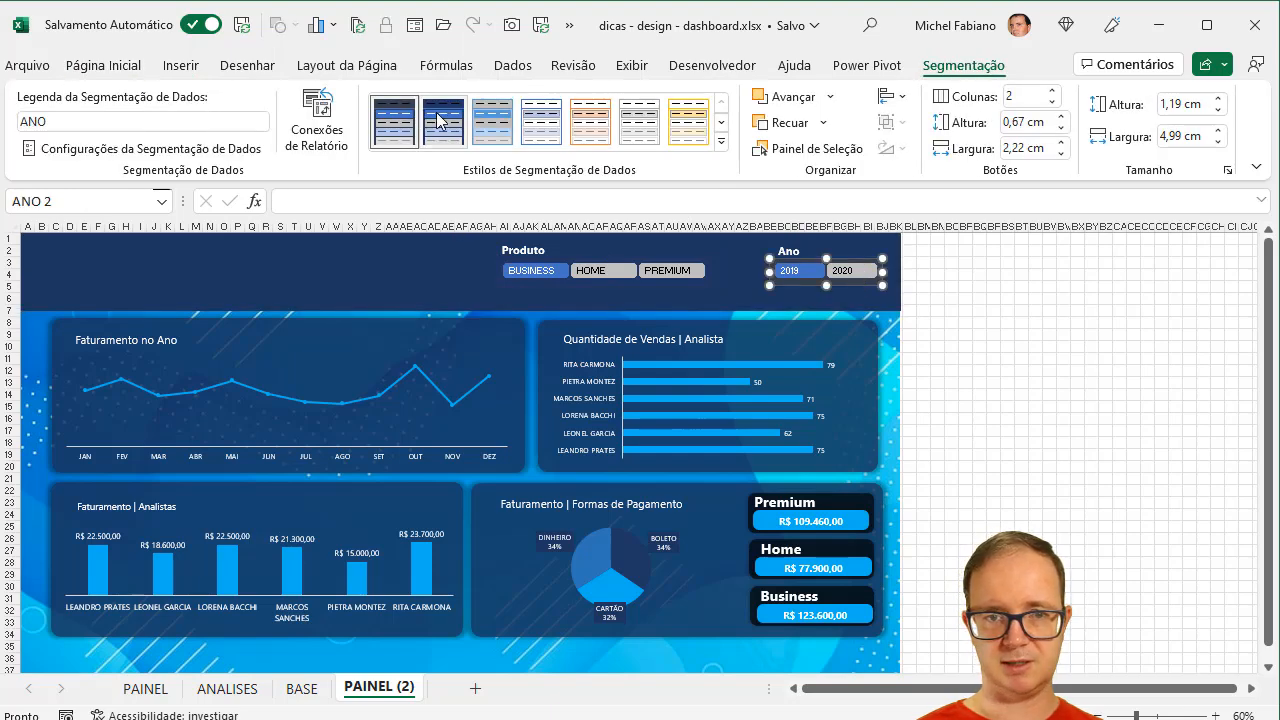
pyautogui.click(1062, 322)
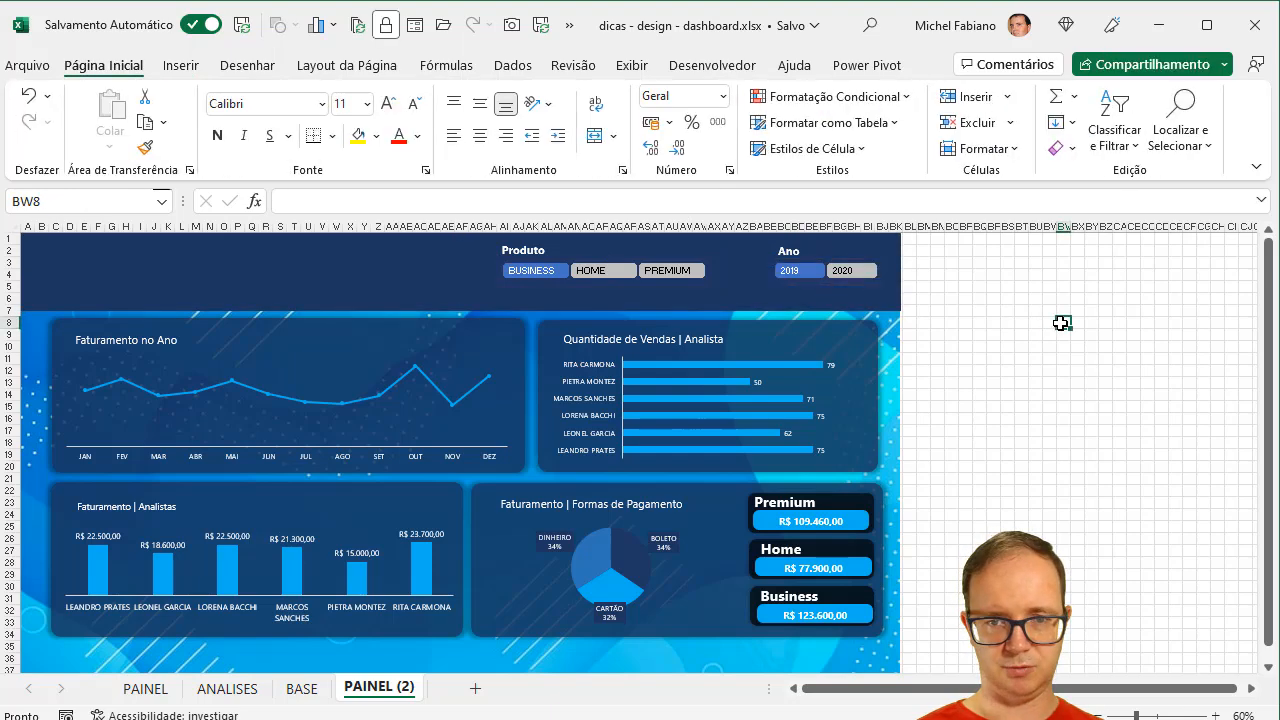
# Step: Insert a text box reading "Dashboard de Desempenho" and place it in the empty area of the header band, above the Faturamento no Ano chart
pyautogui.click(178, 66)
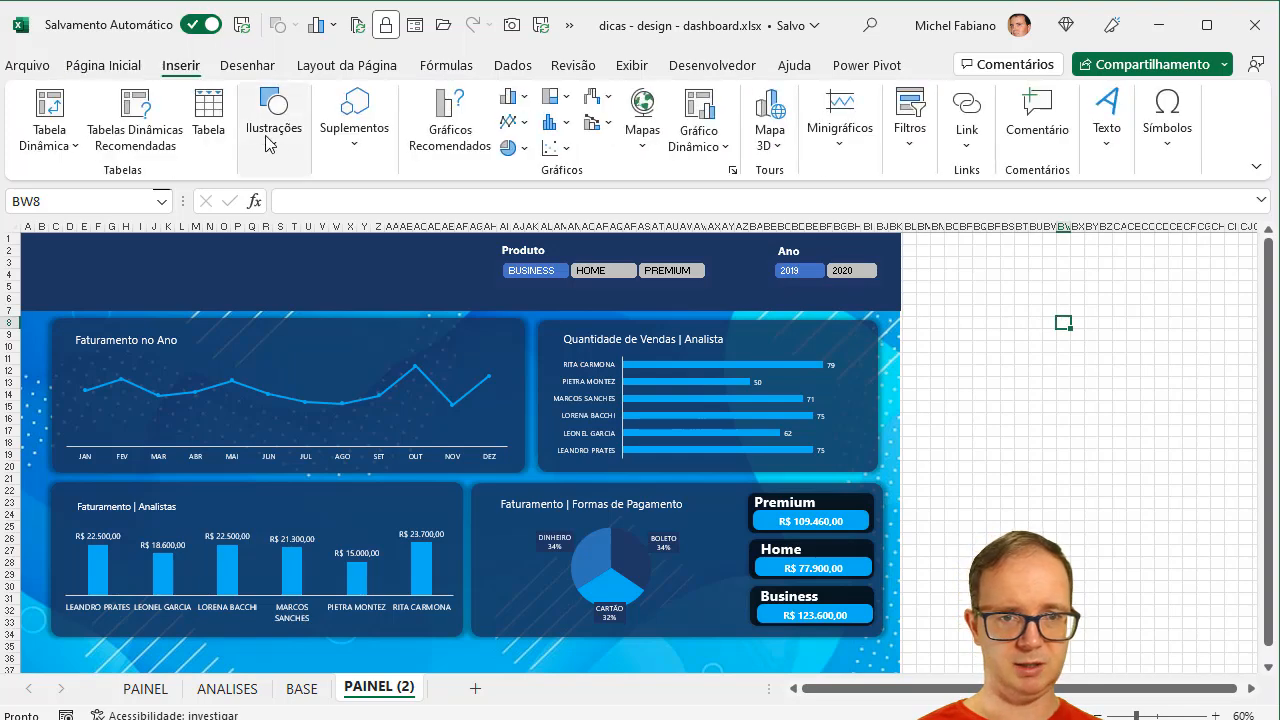
pyautogui.click(279, 150)
pyautogui.click(320, 218)
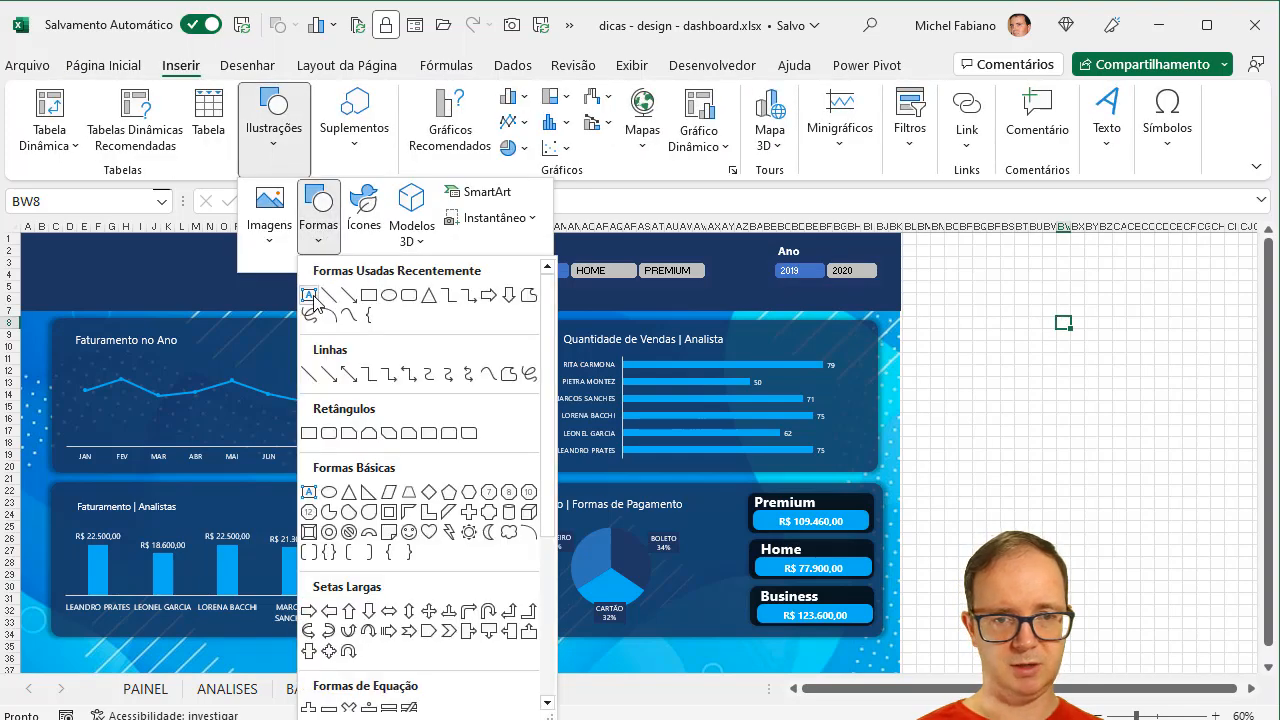
pyautogui.click(312, 289)
pyautogui.click(940, 296)
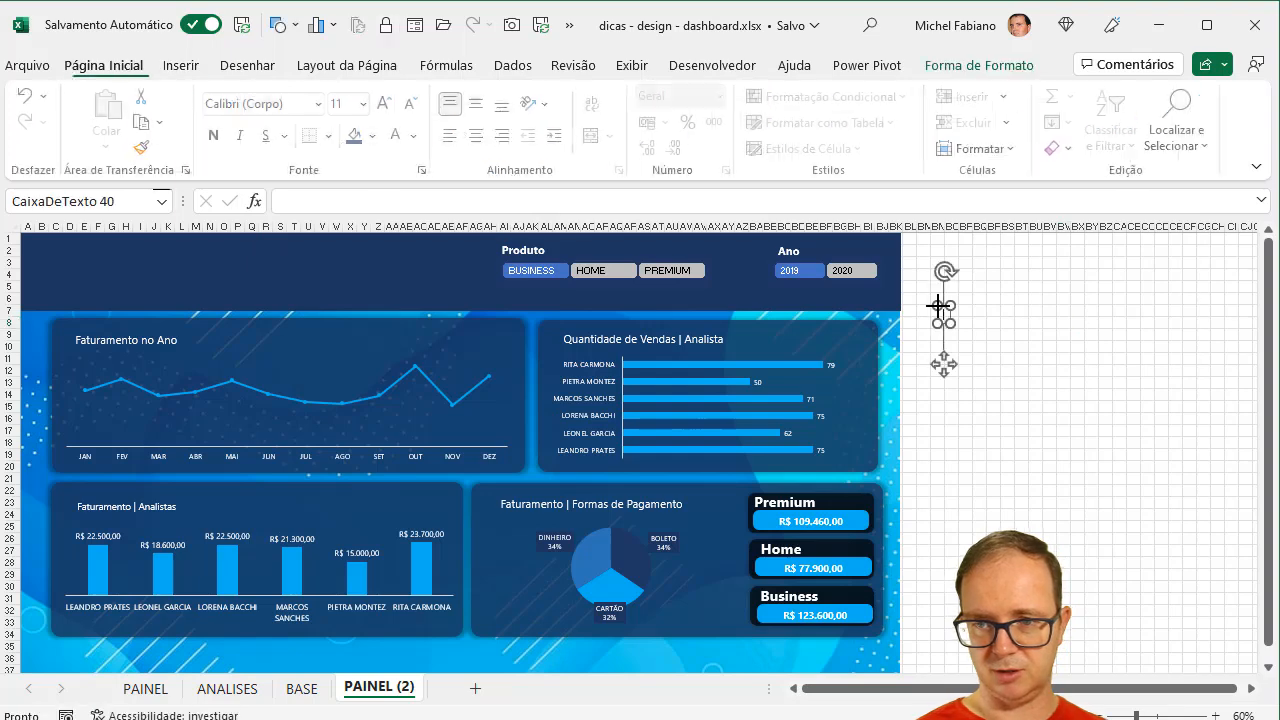
pyautogui.write('Dashboard de')
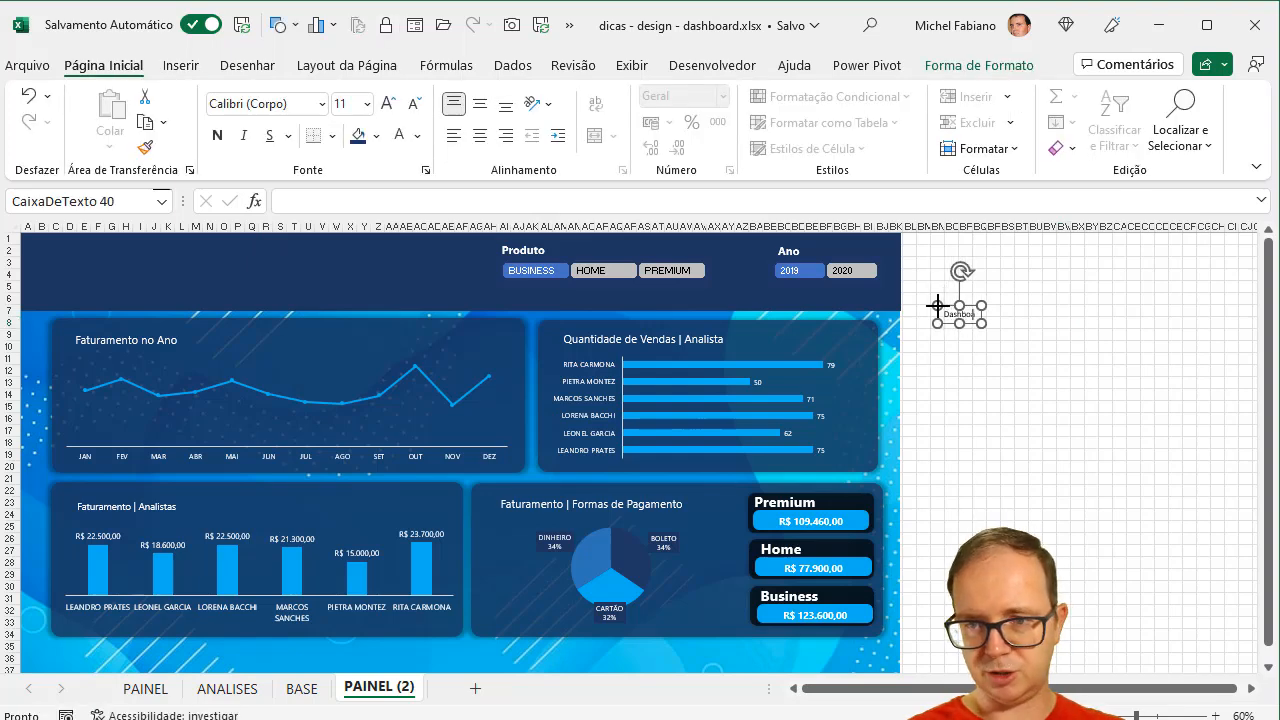
pyautogui.write(' Desempenho')
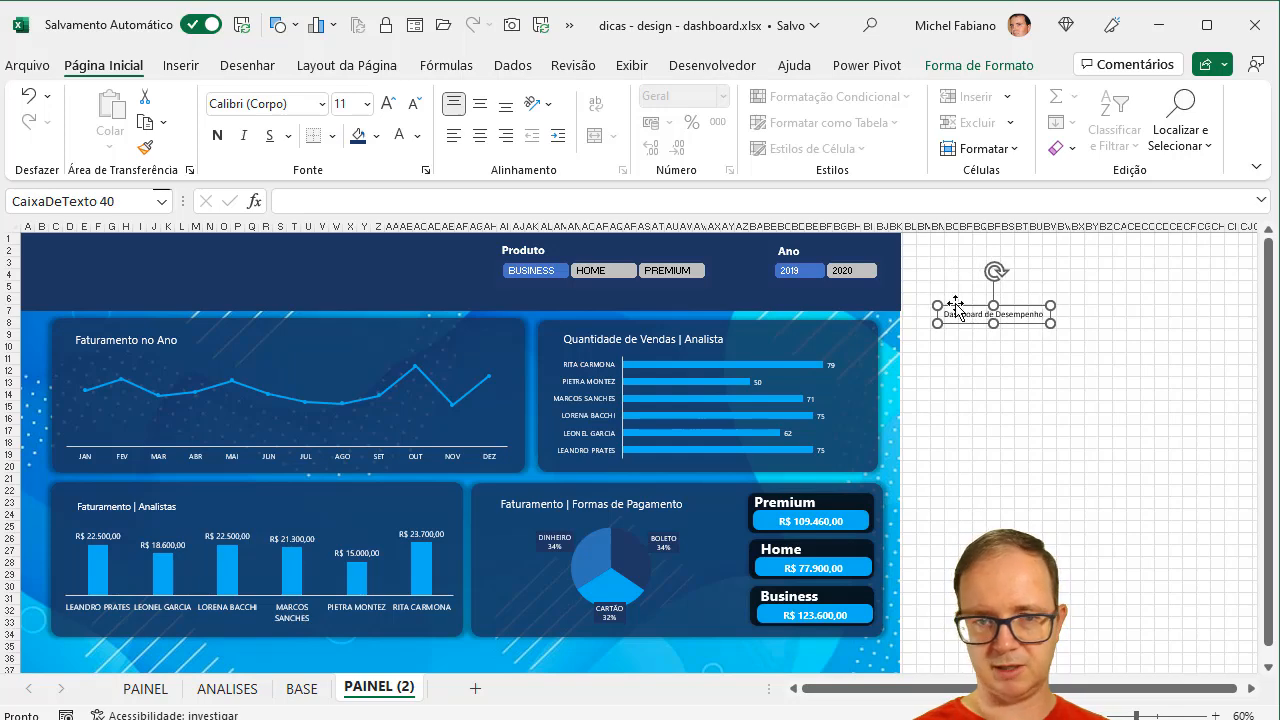
pyautogui.moveTo(944, 311); pyautogui.dragTo(69, 264)
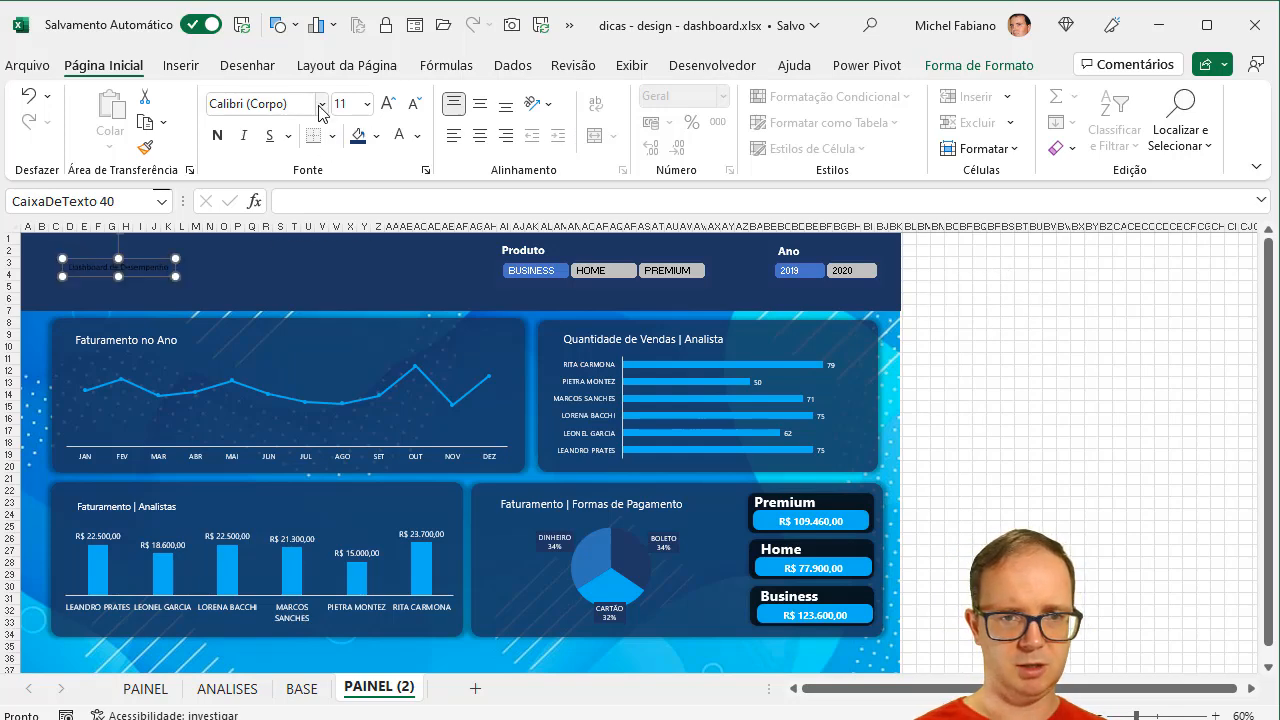
# Step: Format the Dashboard de Desempenho title as bold white Segoe UI at size 36 and raise it slightly in the header band
pyautogui.click(321, 104)
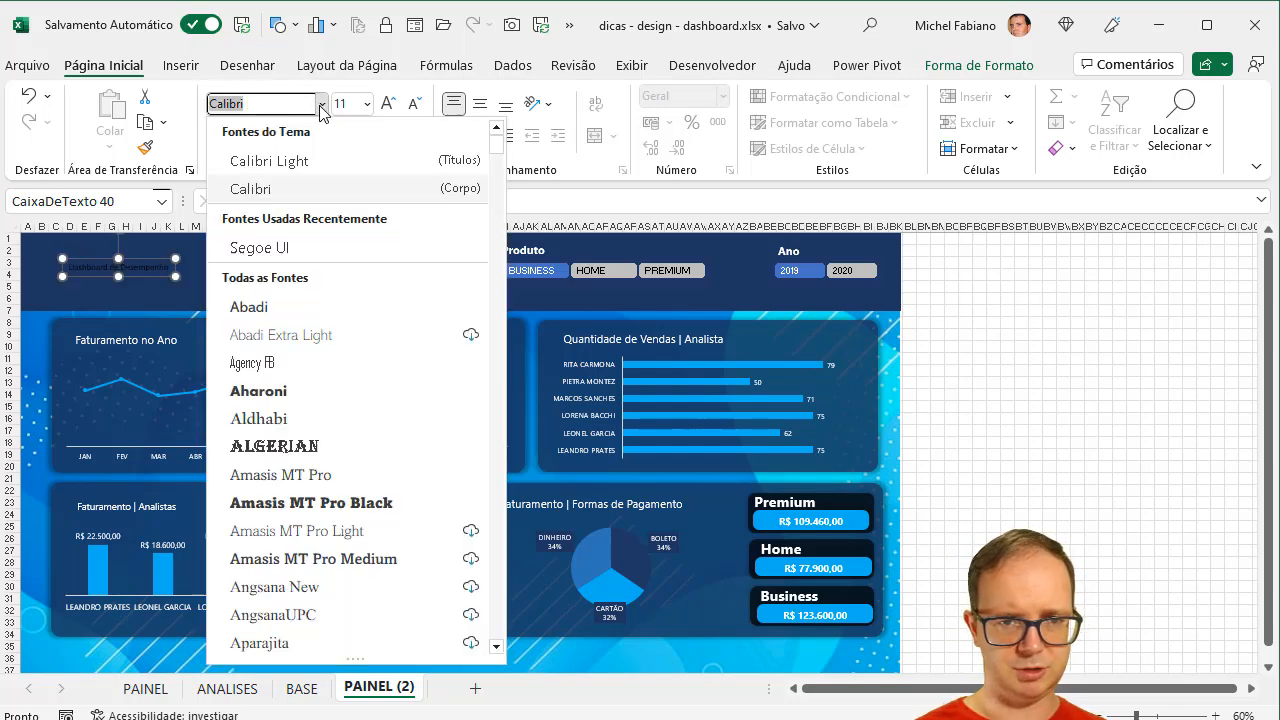
pyautogui.click(296, 248)
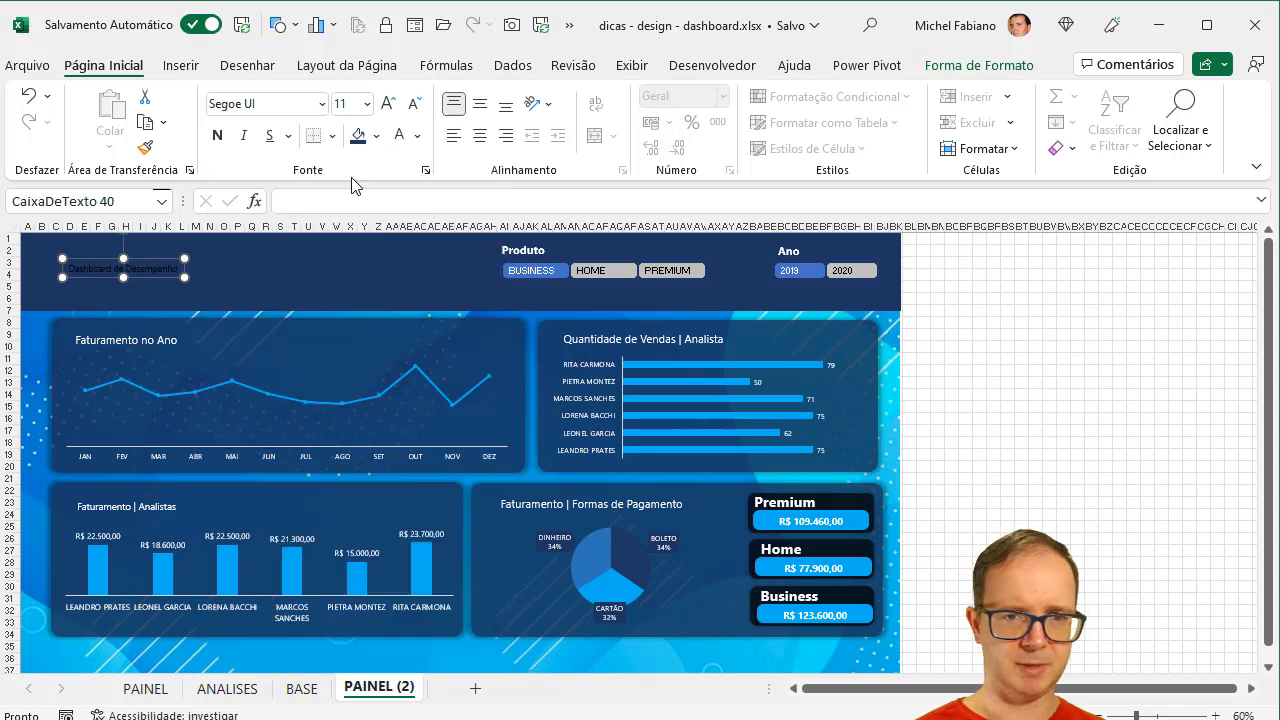
pyautogui.click(389, 105)
pyautogui.click(389, 104)
pyautogui.click(389, 104)
pyautogui.click(389, 104)
pyautogui.click(389, 104)
pyautogui.click(389, 104)
pyautogui.click(389, 104)
pyautogui.click(217, 136)
pyautogui.moveTo(292, 260); pyautogui.dragTo(290, 246)
pyautogui.click(385, 110)
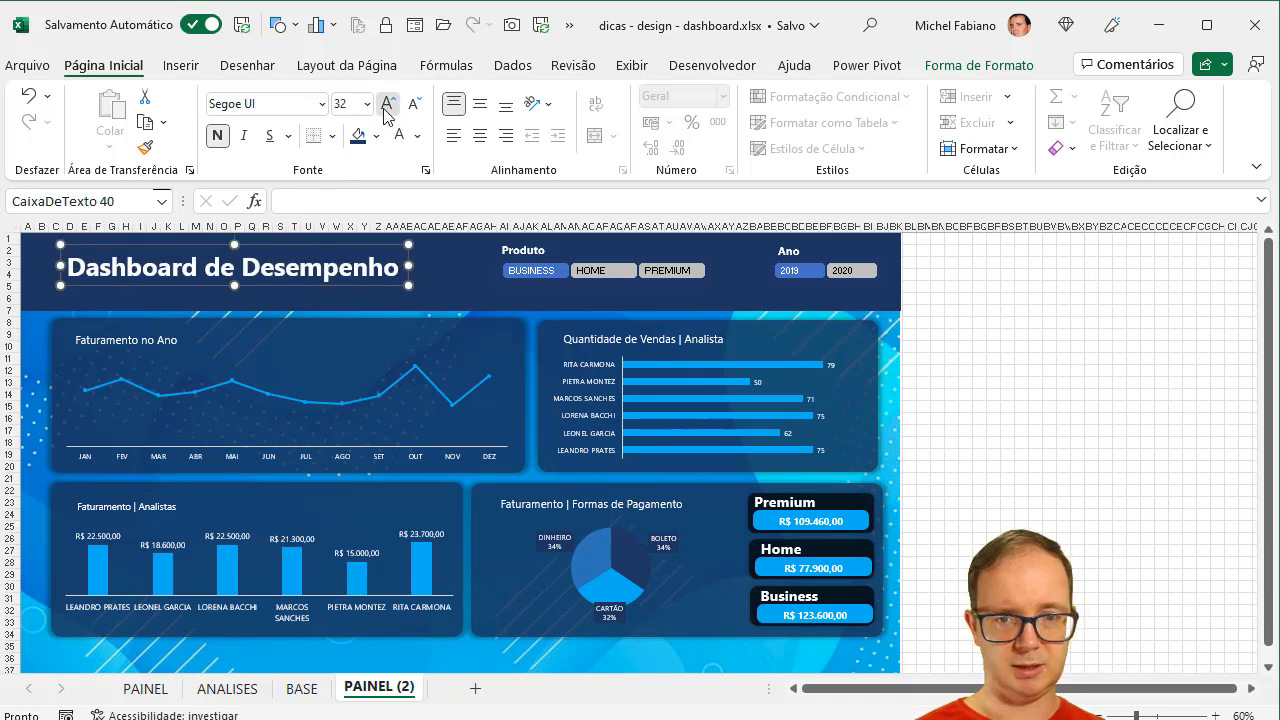
# Step: Copy the Produto label to just below the title and change the copy's text to "Vendas & Faturamento"
pyautogui.click(528, 250)
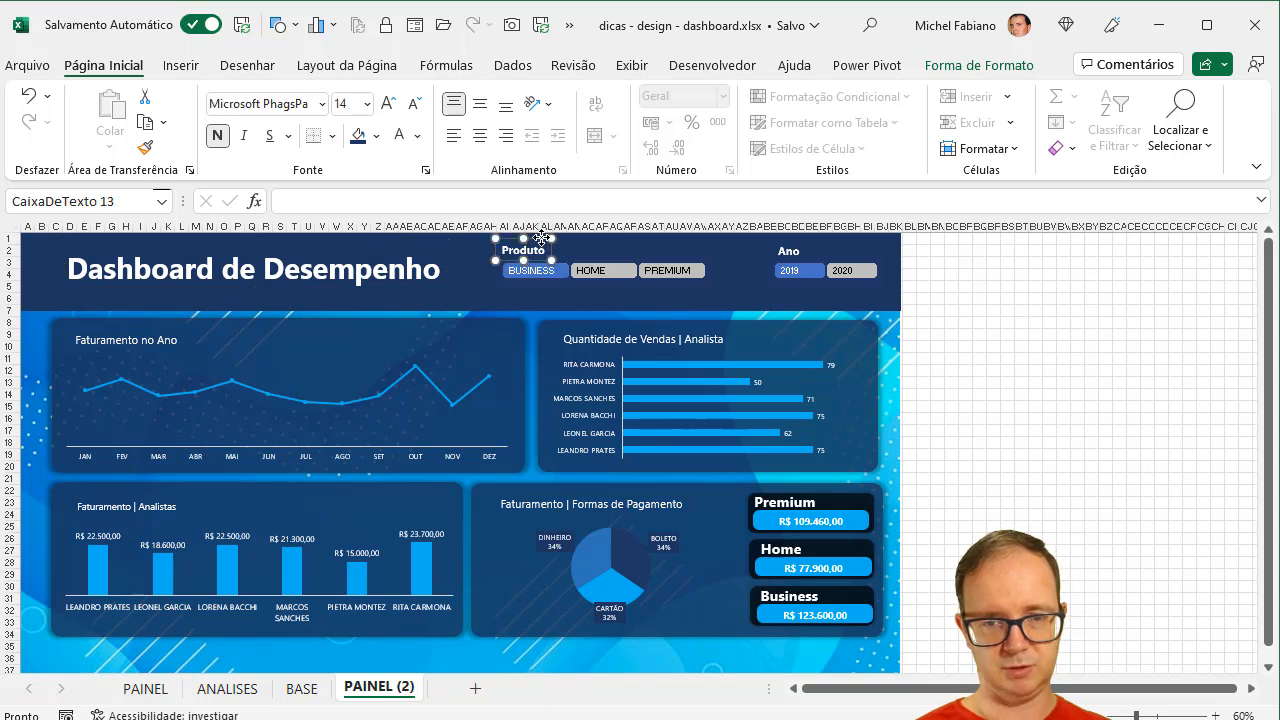
pyautogui.moveTo(540, 238); pyautogui.dragTo(426, 282)
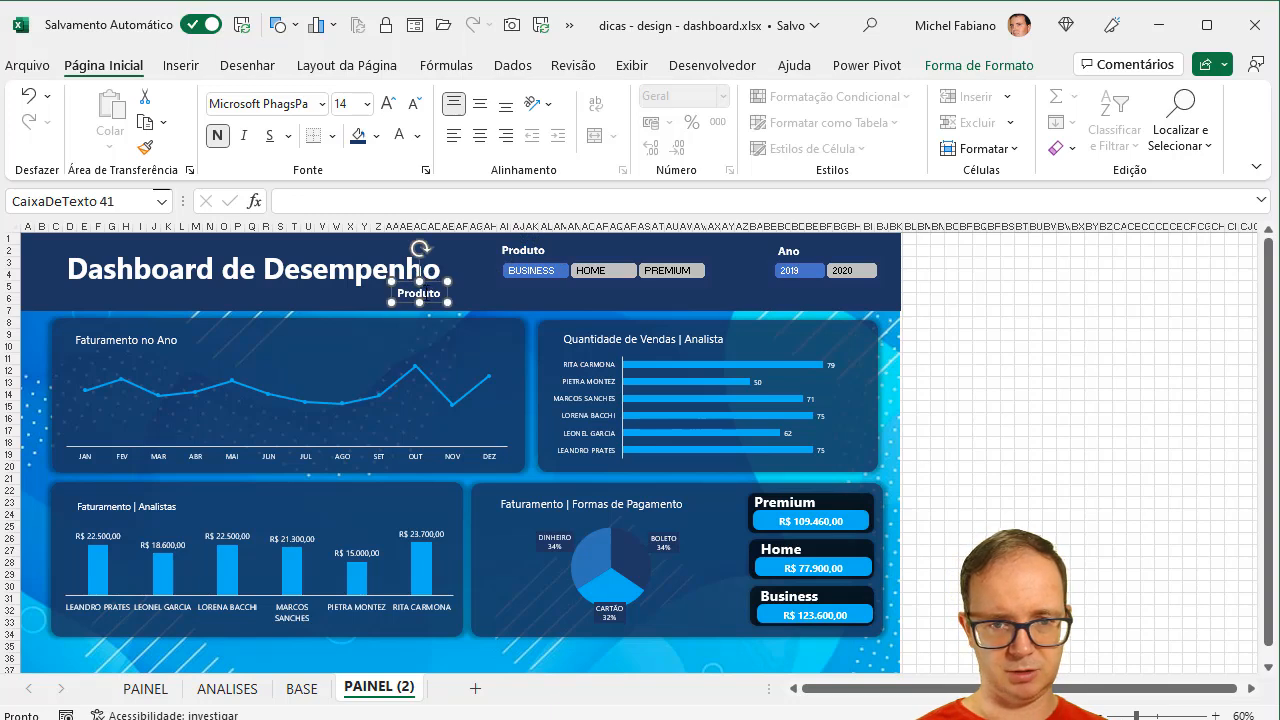
pyautogui.doubleClick(427, 291)
pyautogui.write('Ve')
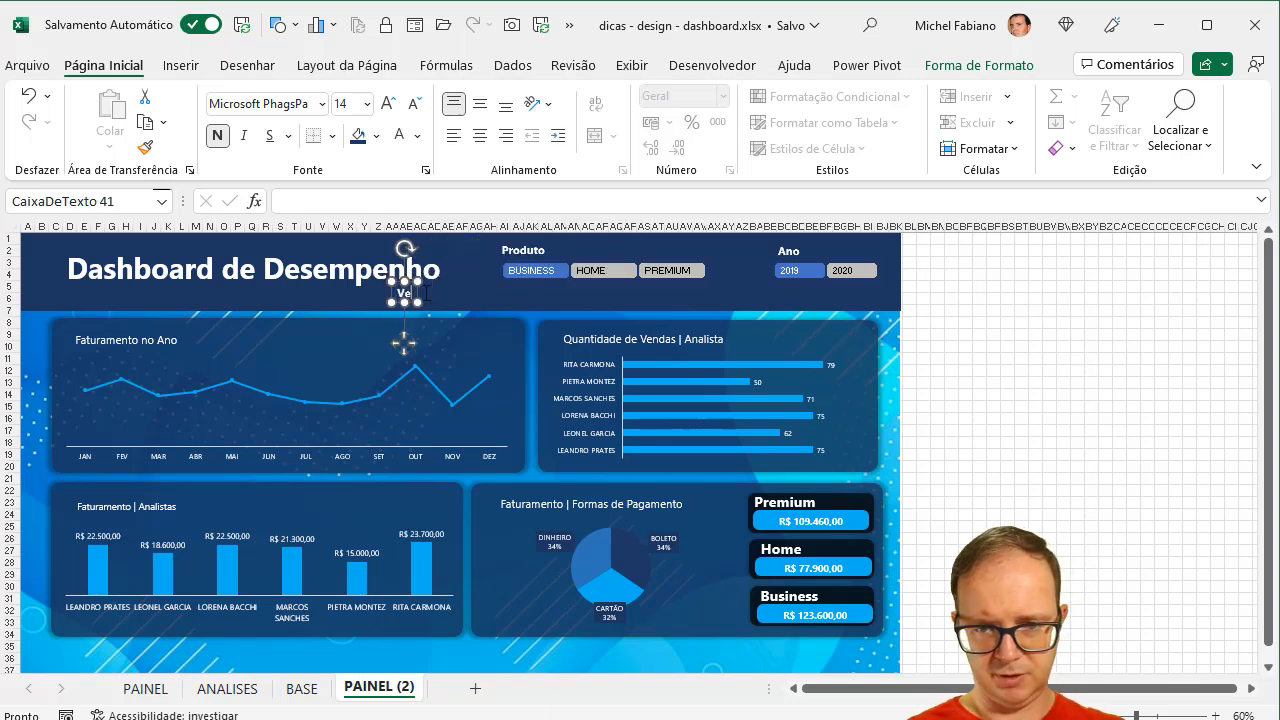
pyautogui.write('das')
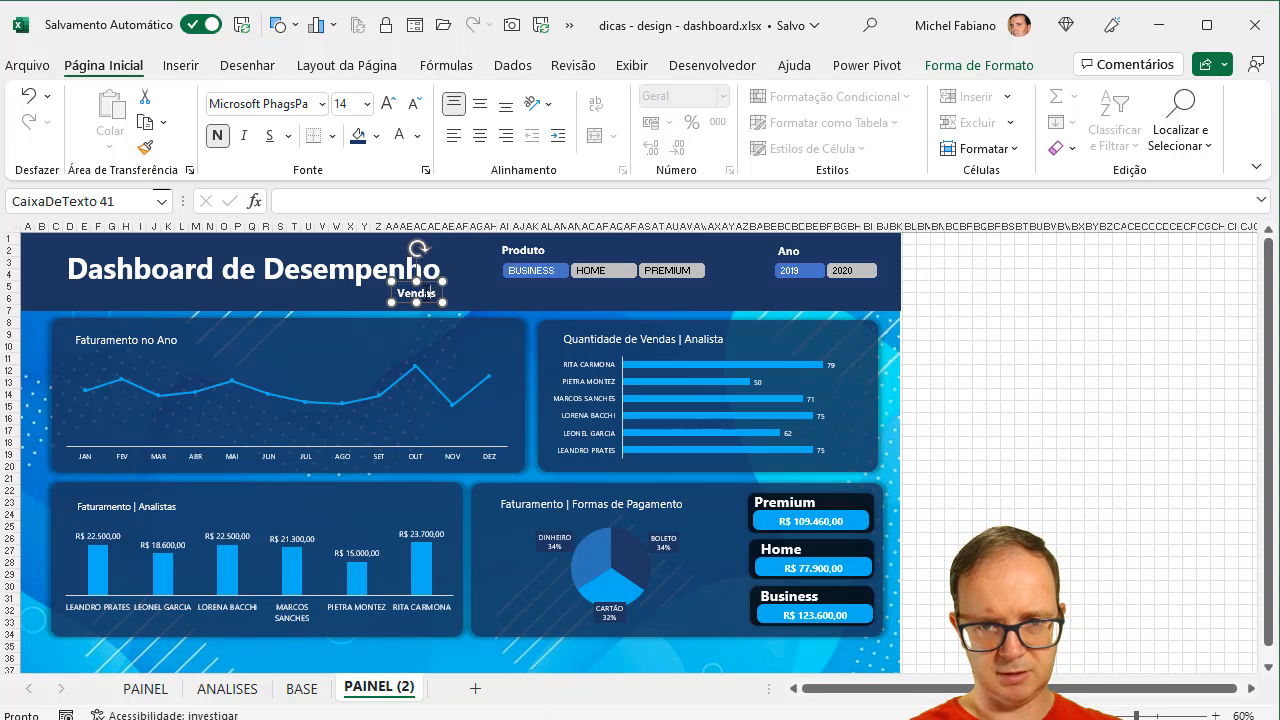
pyautogui.write(' & Fatyra')
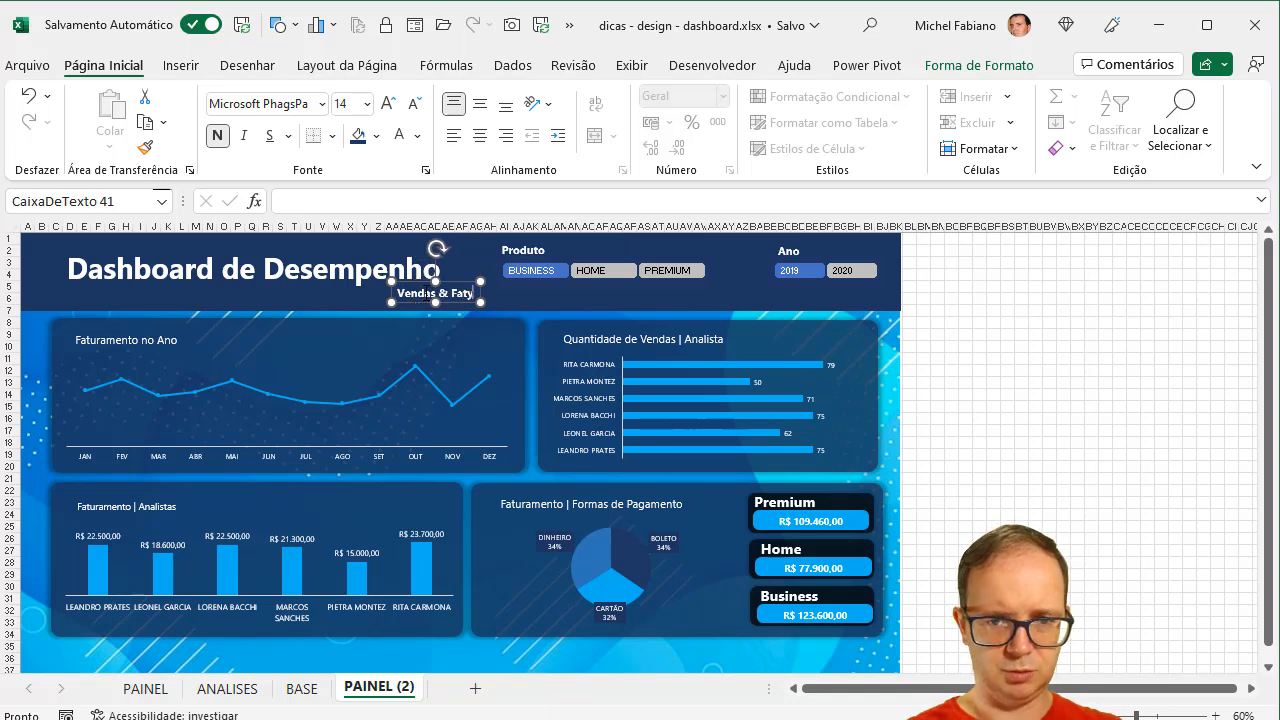
pyautogui.press('BackSpace')
pyautogui.press('BackSpace')
pyautogui.press('BackSpace')
pyautogui.write('uramen')
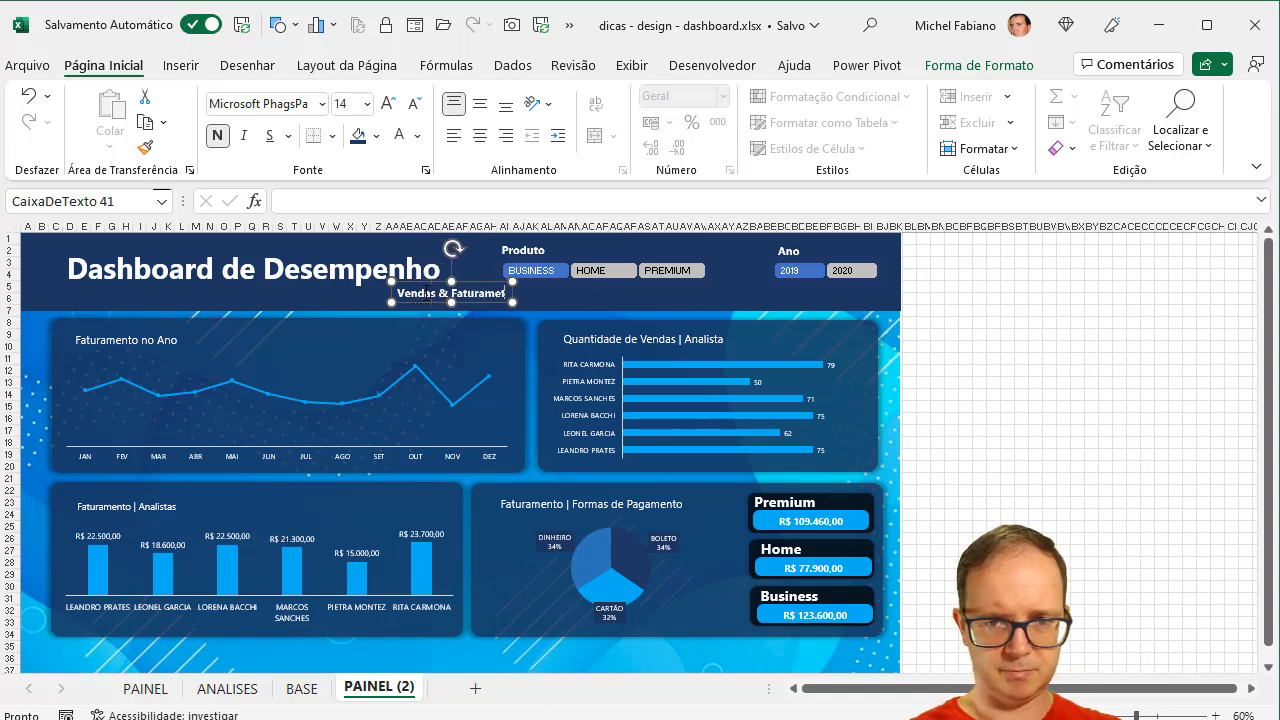
pyautogui.write('to')
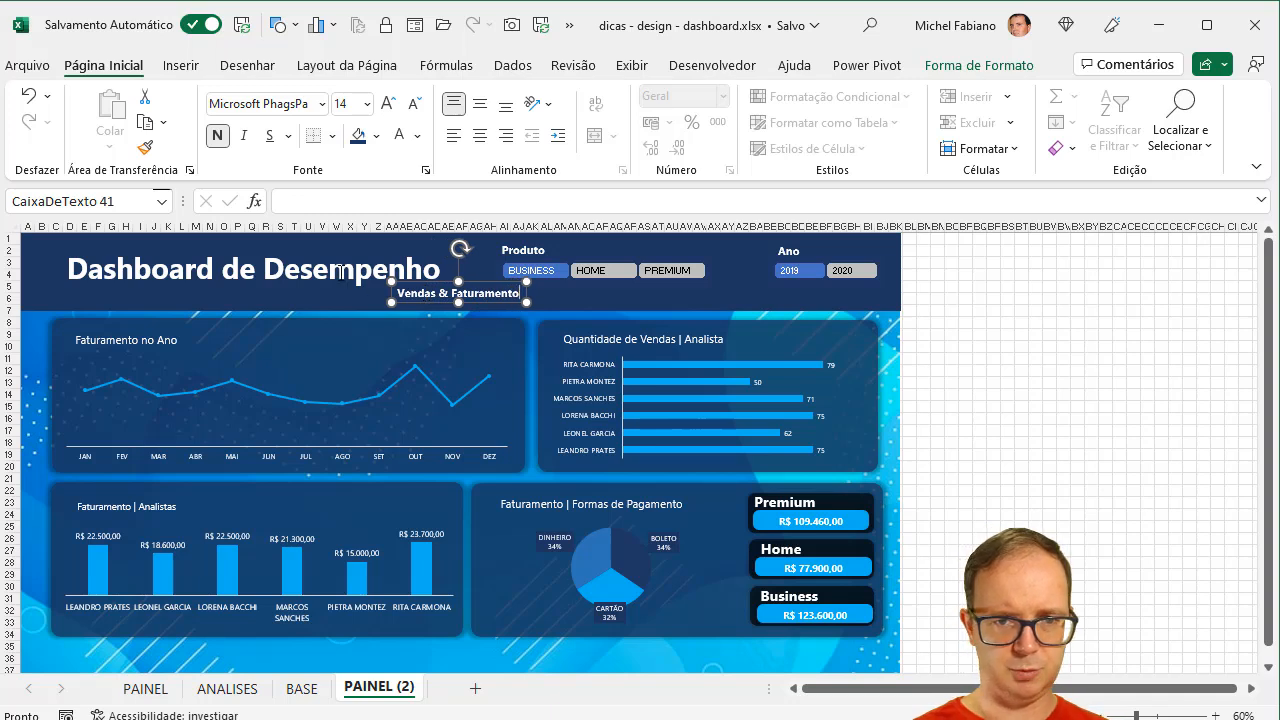
# Step: Reduce the title to size 32, enlarge the subtitle's font one step, and align the subtitle beneath the title's right end
pyautogui.click(341, 273)
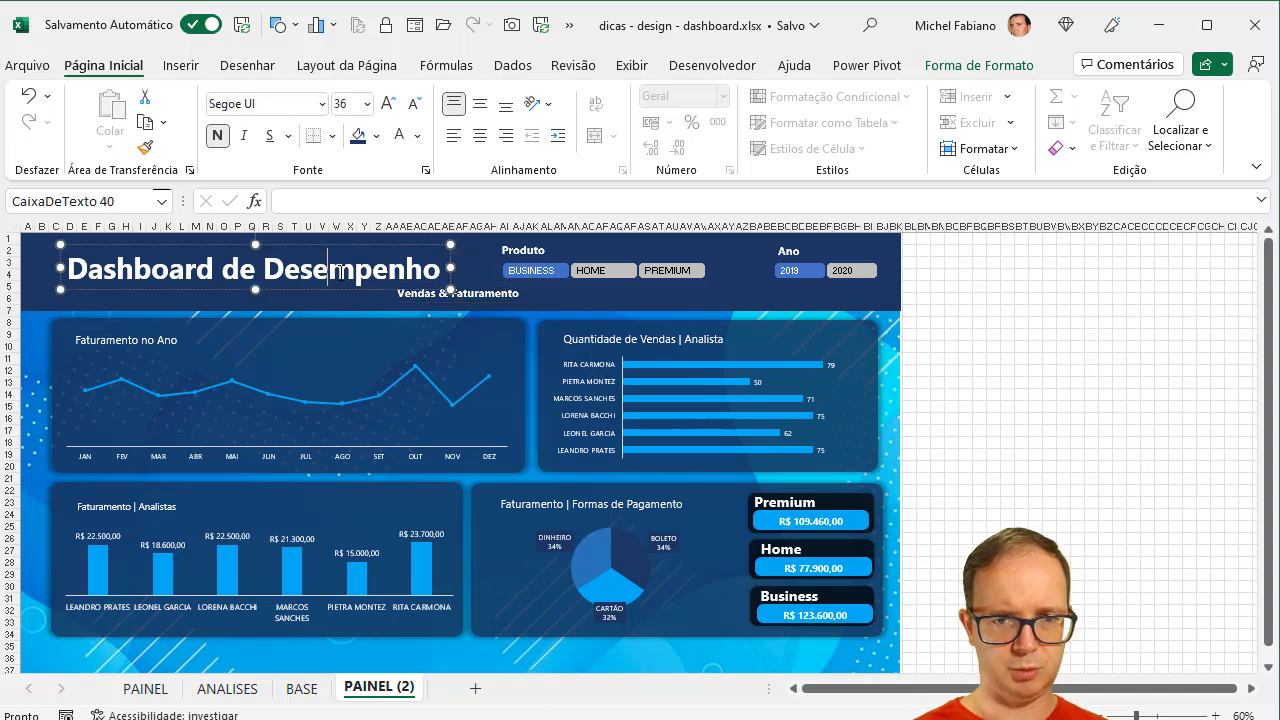
pyautogui.click(418, 108)
pyautogui.click(433, 283)
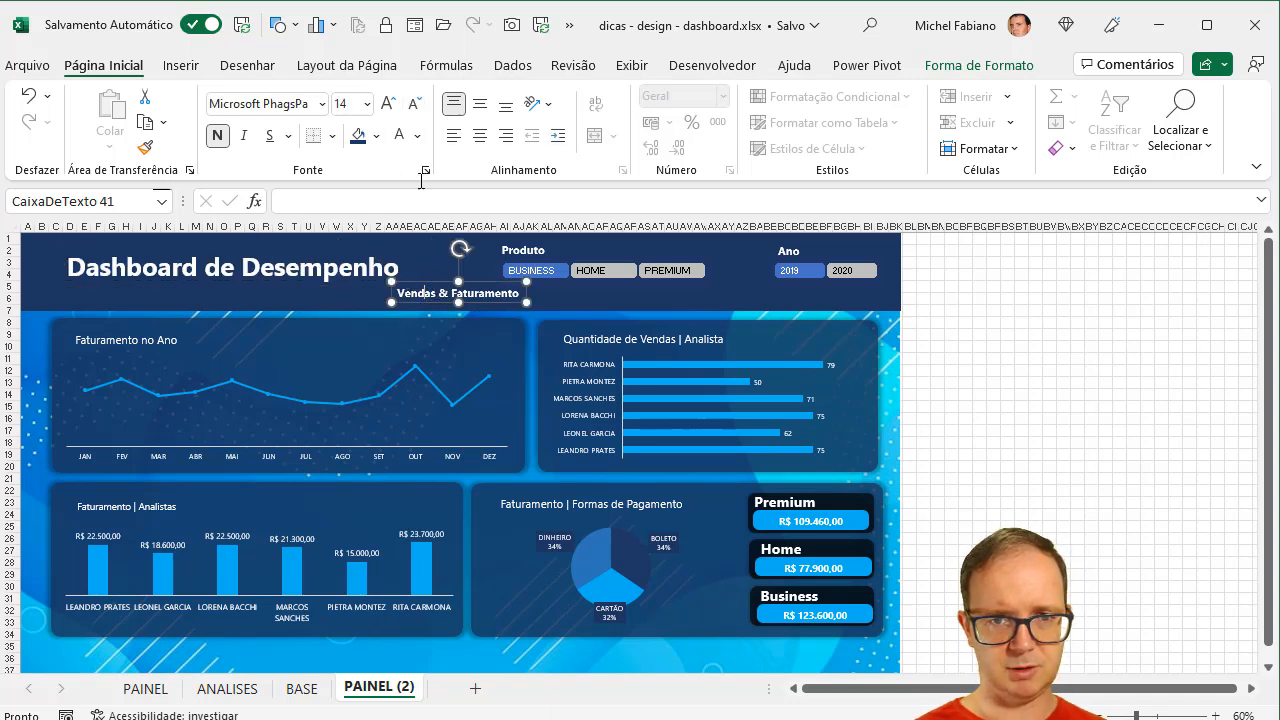
pyautogui.click(388, 103)
pyautogui.moveTo(488, 281); pyautogui.dragTo(361, 272)
pyautogui.click(999, 318)
# Step: Collapse the ribbon and shorten the background image so it ends near row 36, just below the chart panels
pyautogui.scroll(-4, 1000, 320)
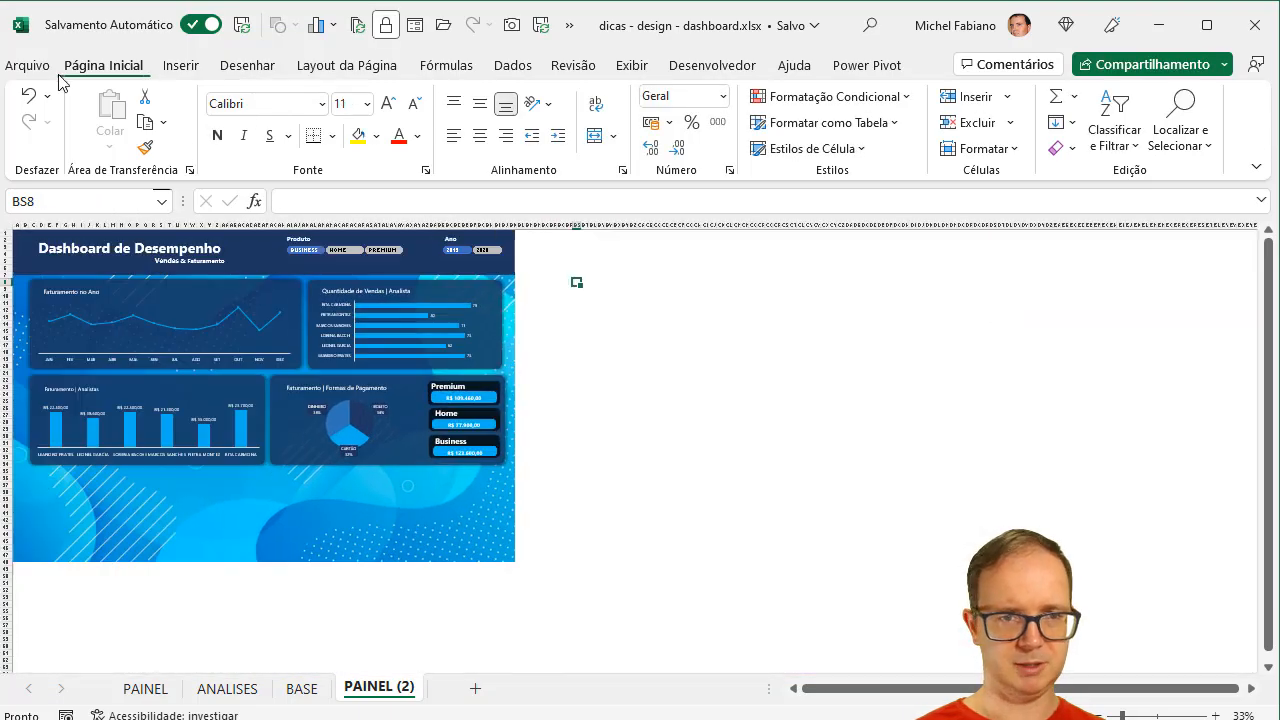
pyautogui.doubleClick(77, 68)
pyautogui.click(72, 70)
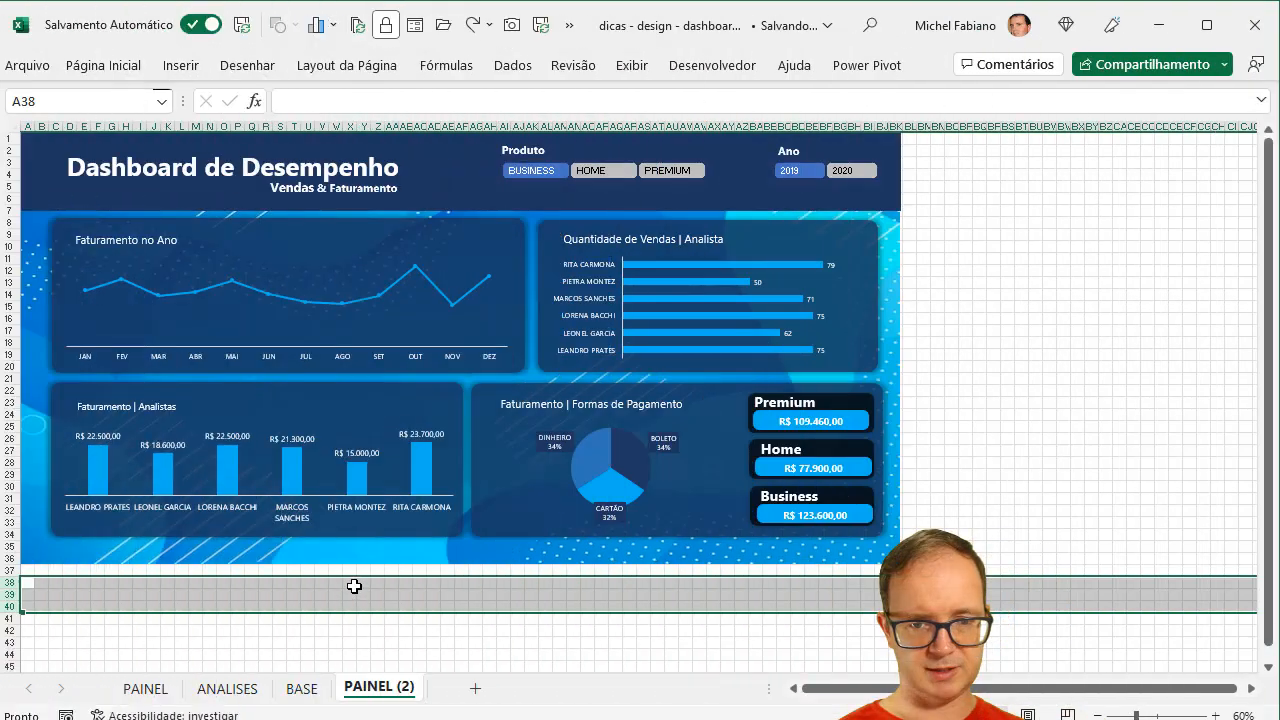
# Step: Fine-tune the background image's lower-right corner so its bottom edge meets the lower edge of row 36
pyautogui.click(349, 583)
pyautogui.click(8, 572)
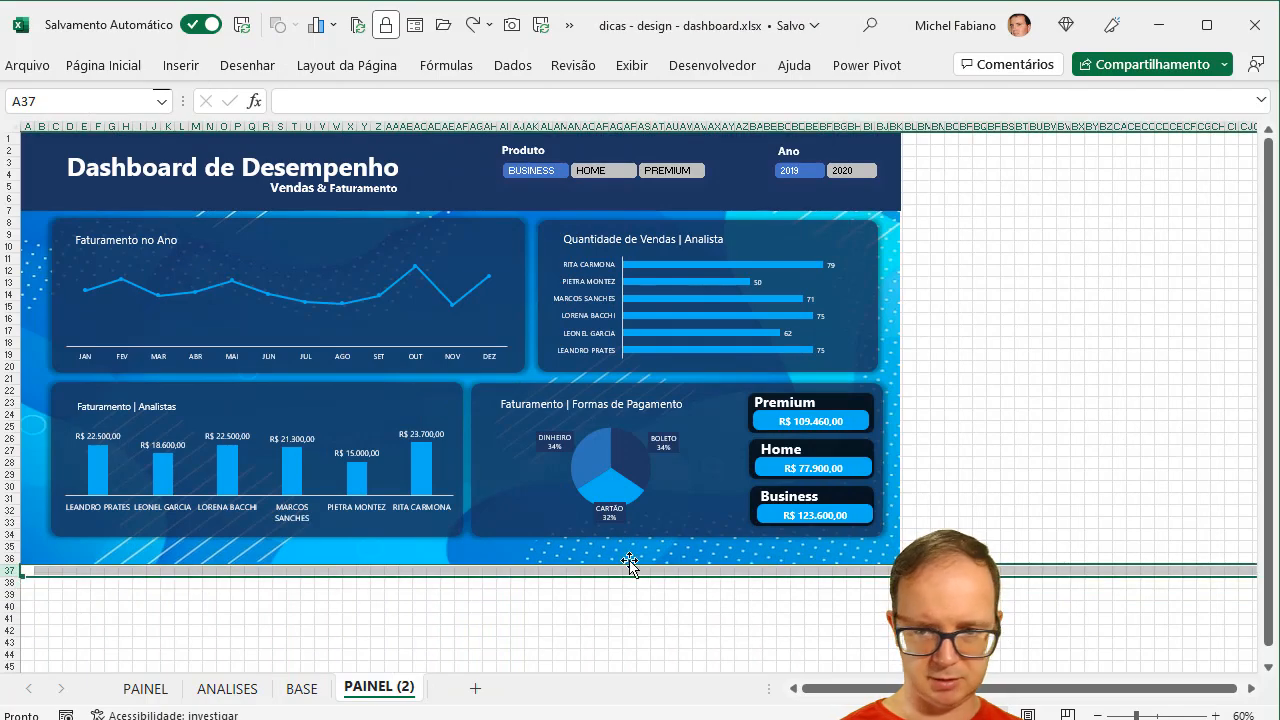
pyautogui.click(1215, 716)
pyautogui.click(1215, 716)
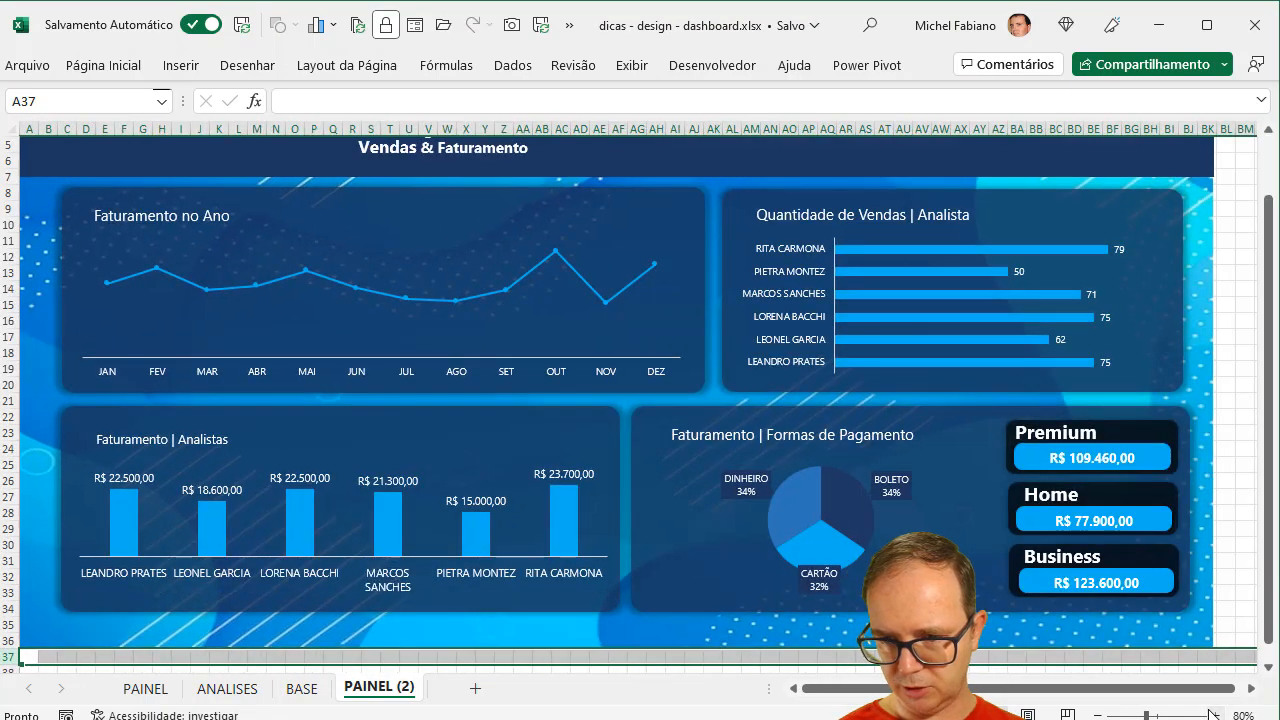
pyautogui.click(1268, 667)
pyautogui.scroll(-2, 1268, 667)
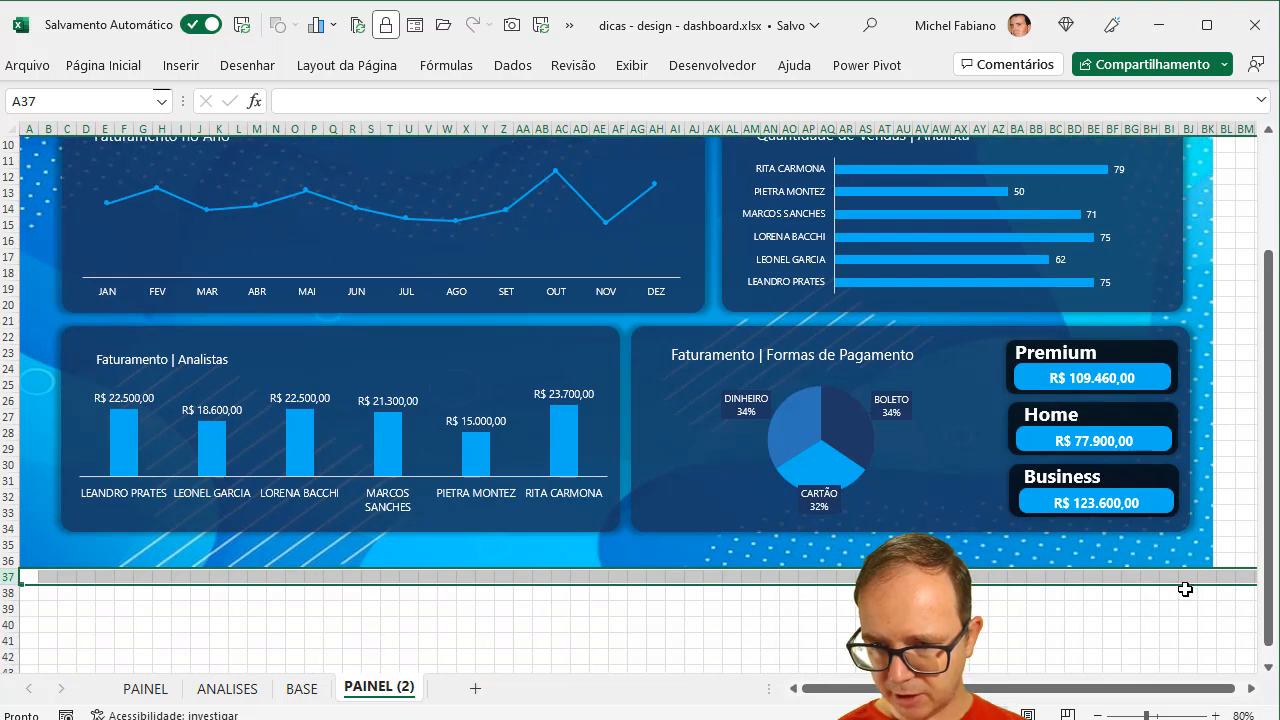
pyautogui.click(1198, 560)
pyautogui.moveTo(1210, 563); pyautogui.dragTo(1211, 565)
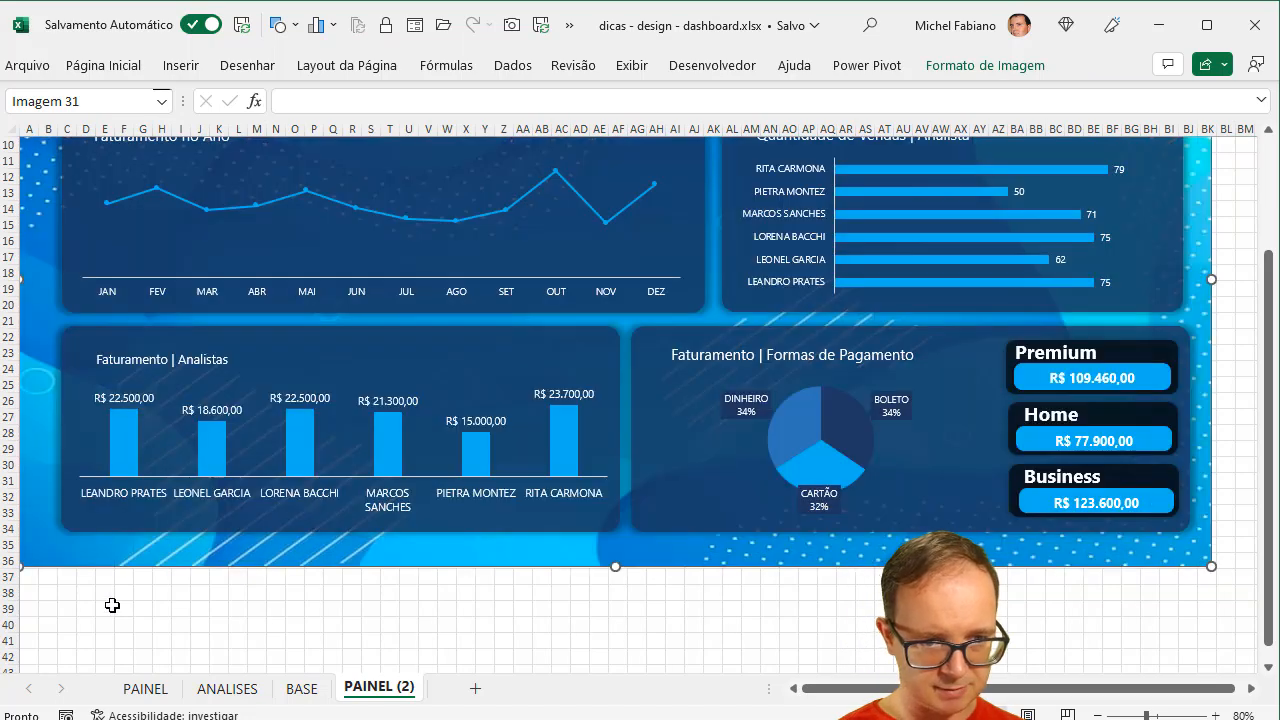
# Step: Hide all the empty rows below the dashboard, from row 37 to the end of the sheet
pyautogui.click(9, 577)
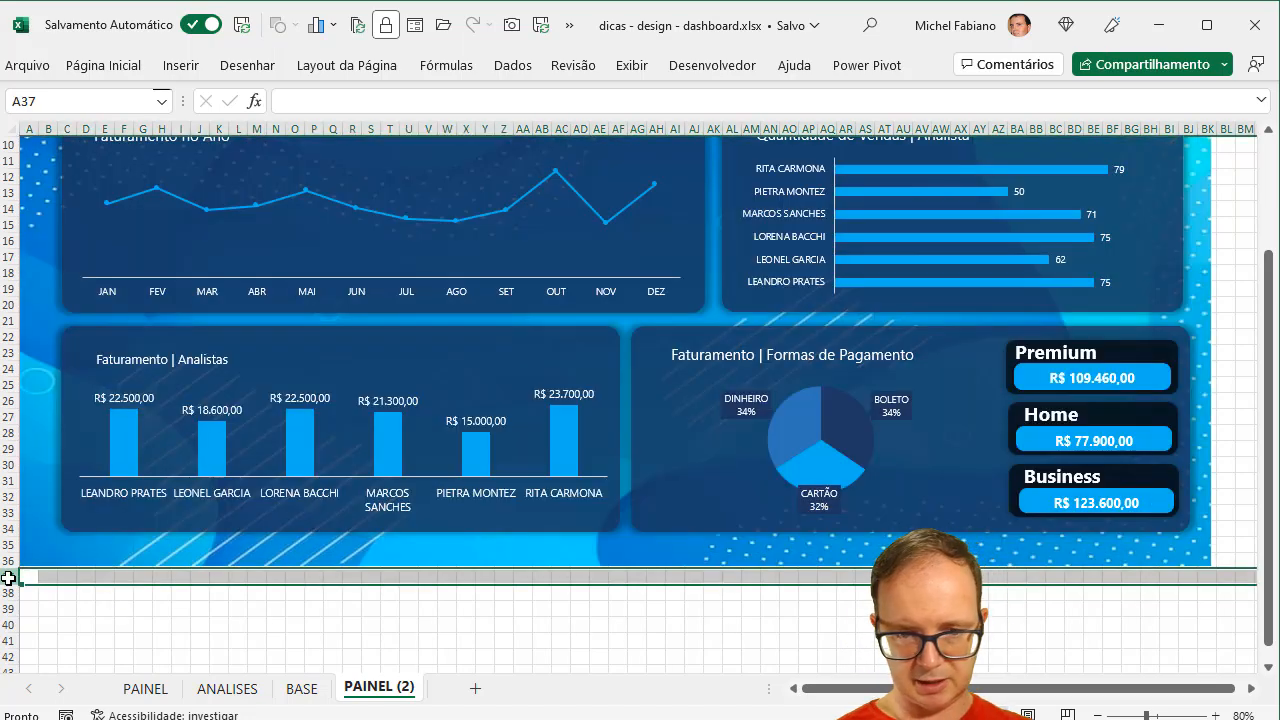
pyautogui.hotkey('ctrl', 'shift', 'Down')
pyautogui.rightClick(24, 572)
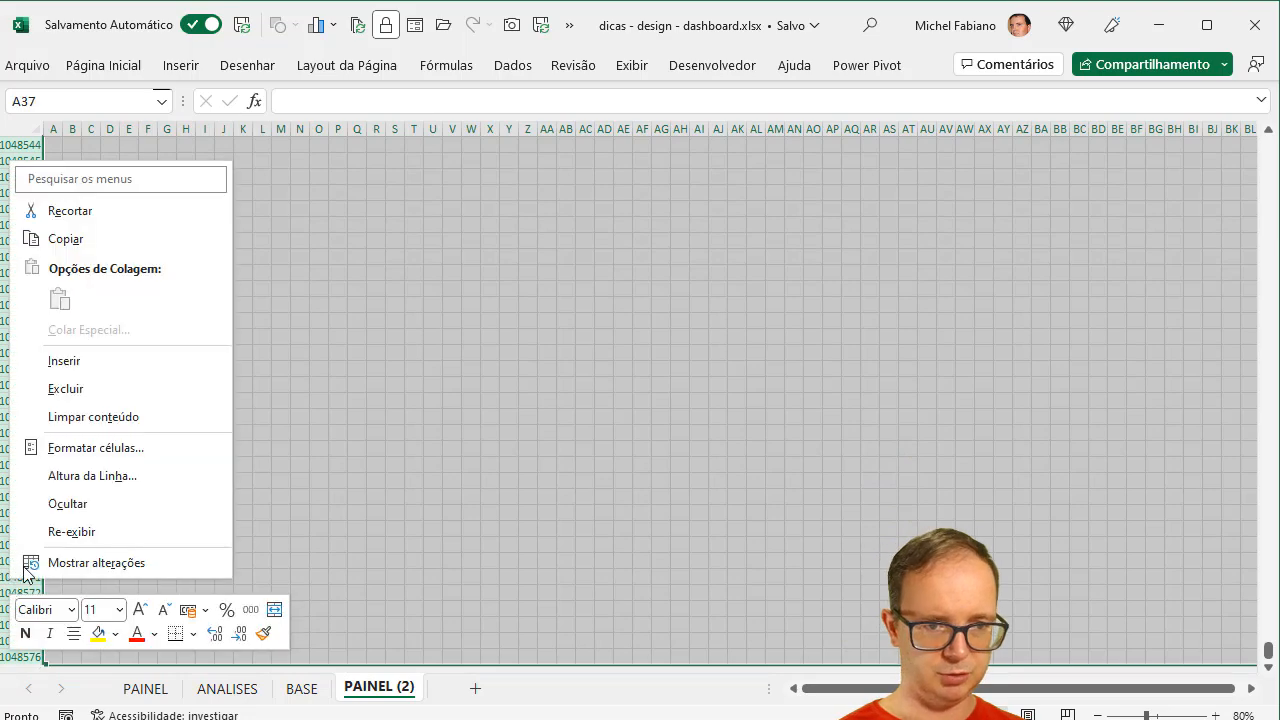
pyautogui.click(76, 506)
pyautogui.moveTo(1267, 478); pyautogui.dragTo(1220, 169)
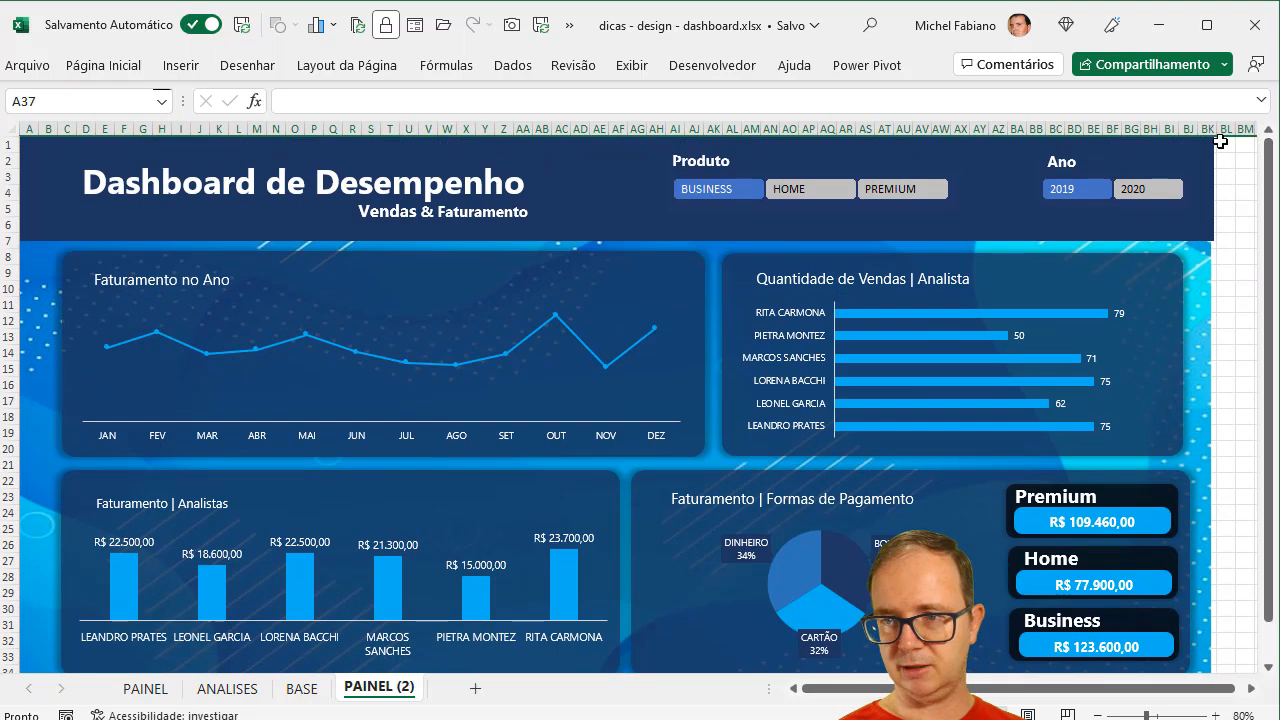
# Step: Hide all the empty columns beside the dashboard, from column BL to the end of the sheet
pyautogui.click(1224, 125)
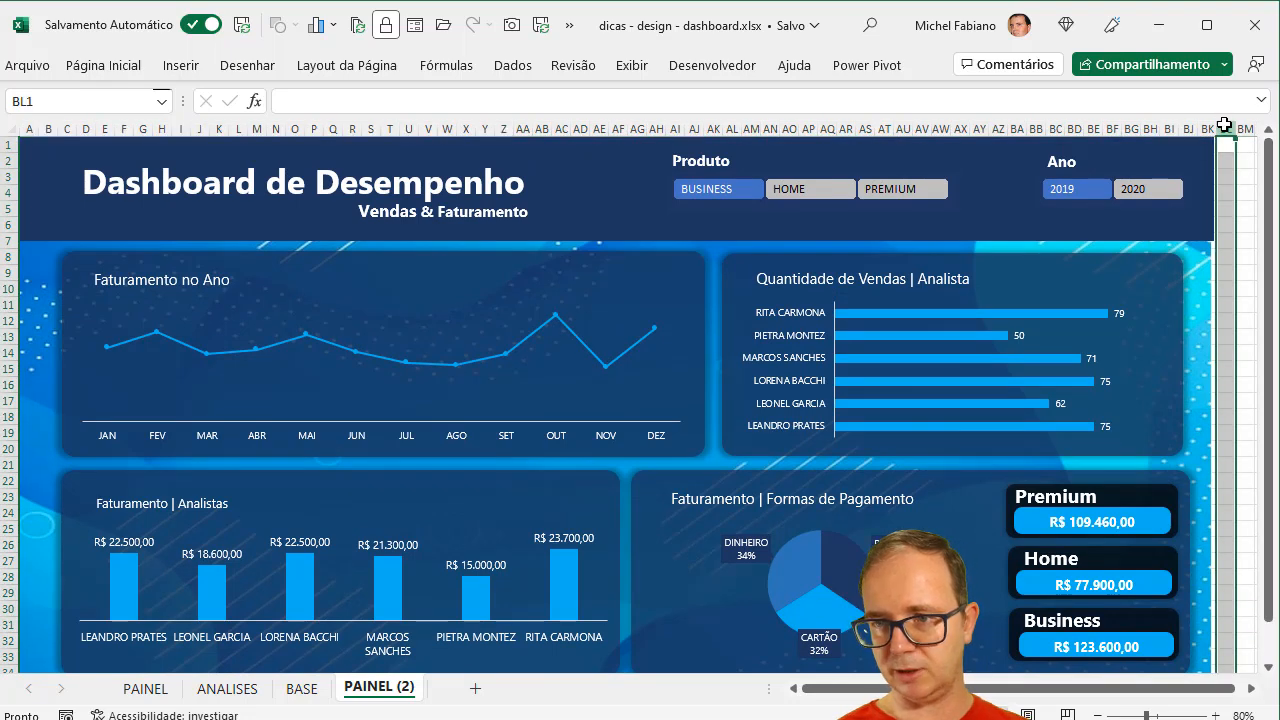
pyautogui.hotkey('ctrl', 'shift', 'Right')
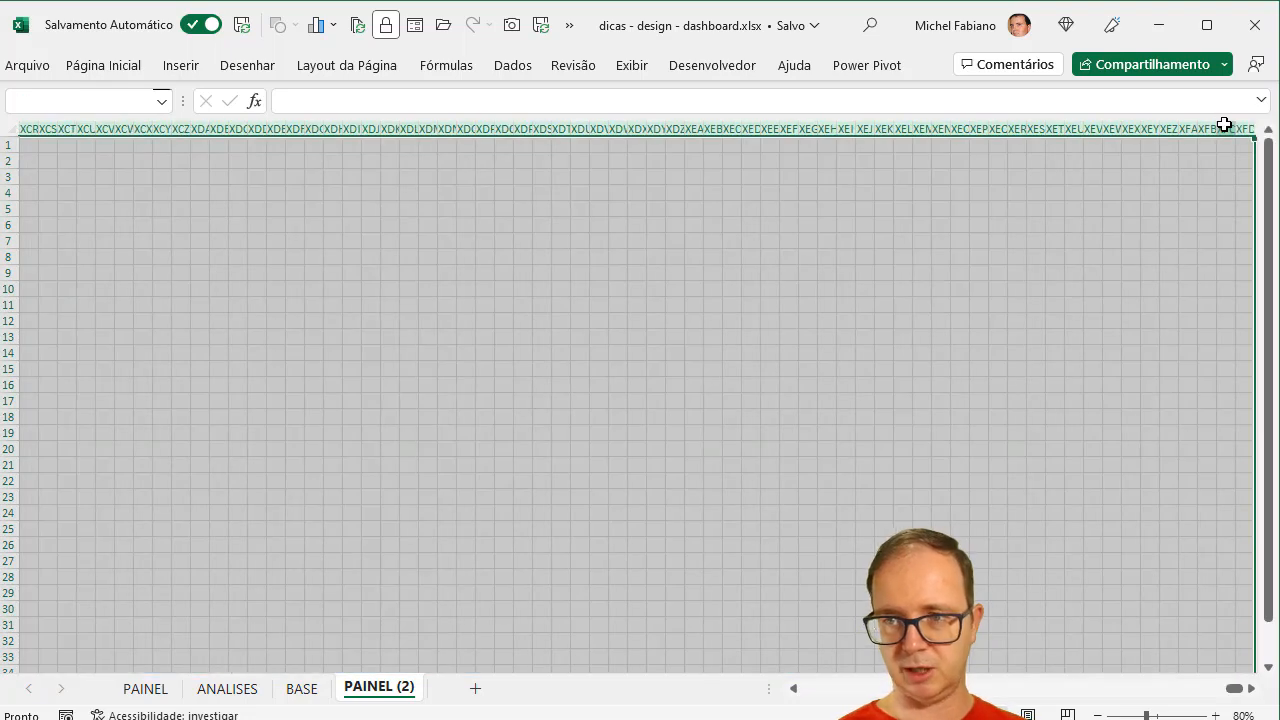
pyautogui.rightClick(1224, 121)
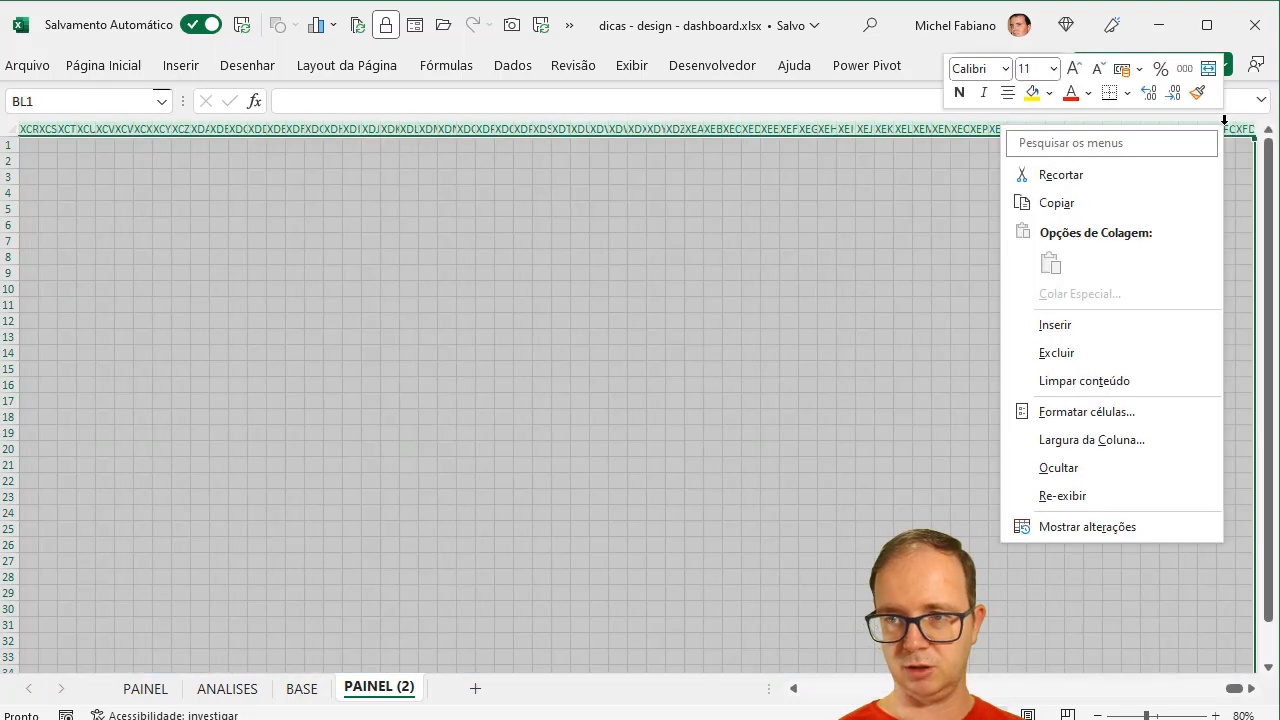
pyautogui.click(1060, 468)
pyautogui.moveTo(1069, 688); pyautogui.dragTo(1069, 694)
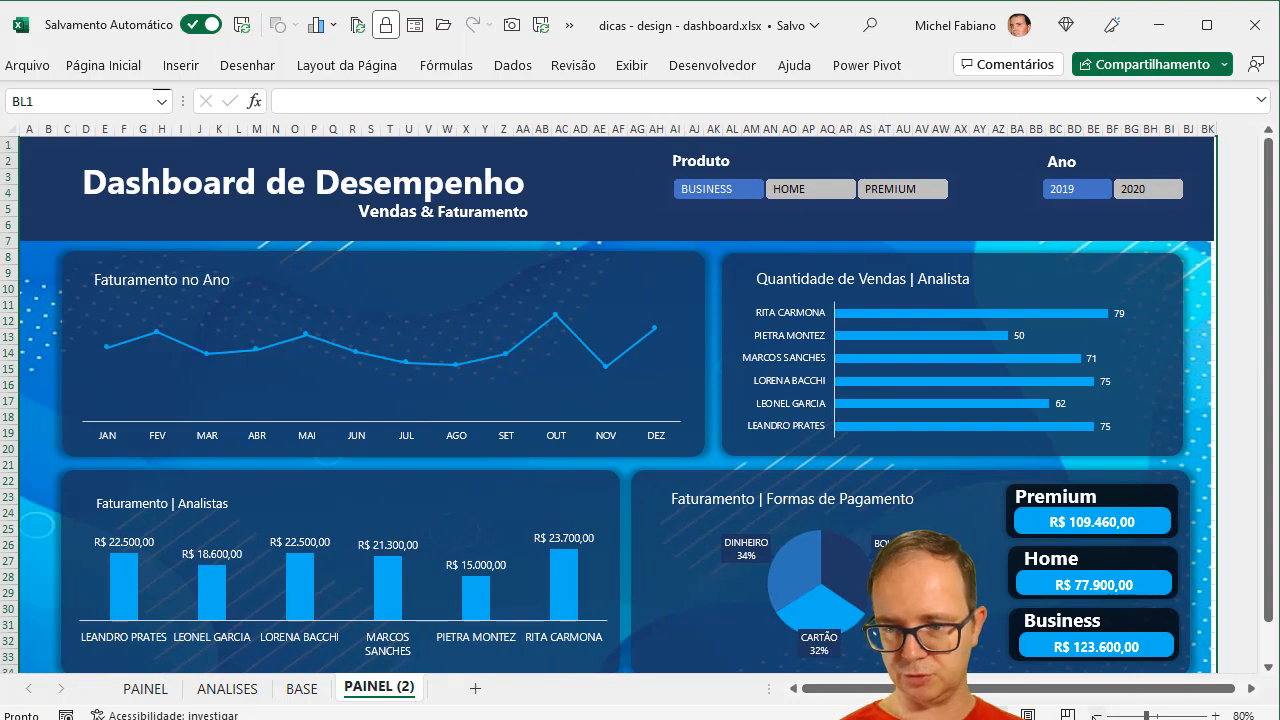
# Step: Widen the background image and the header band slightly so both reach the outer edge of column BK
pyautogui.click(1095, 716)
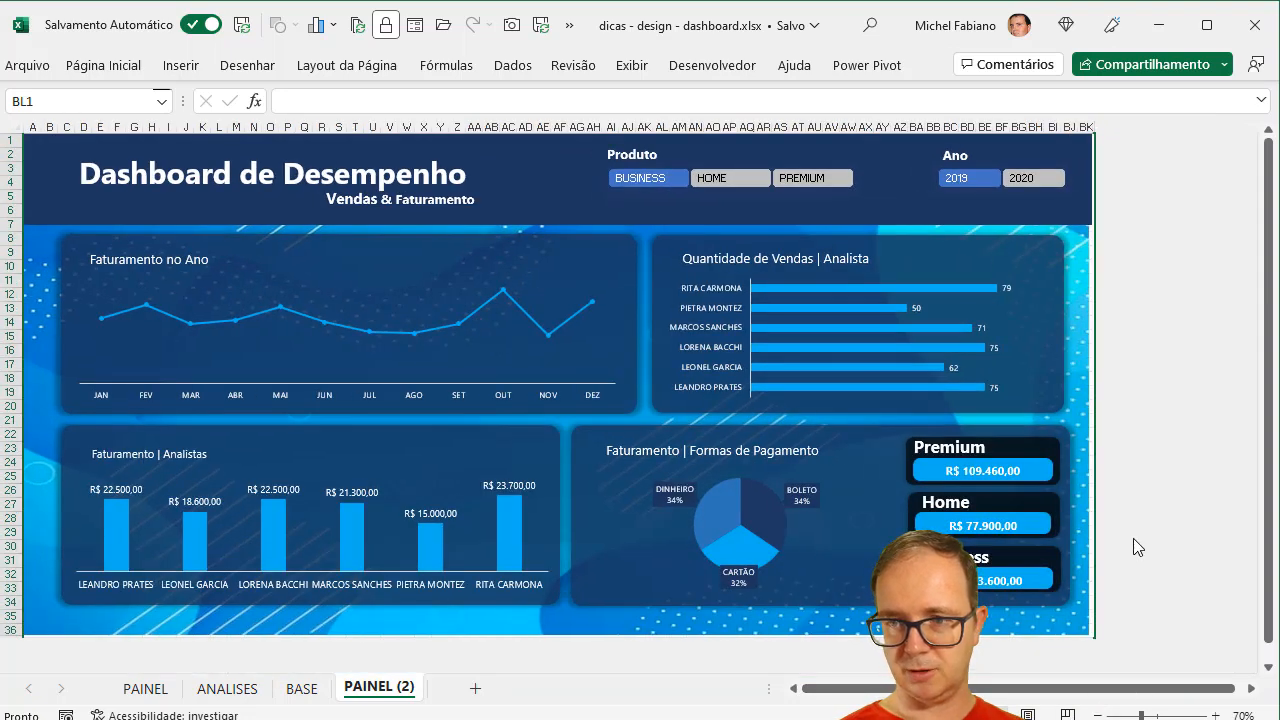
pyautogui.click(1086, 330)
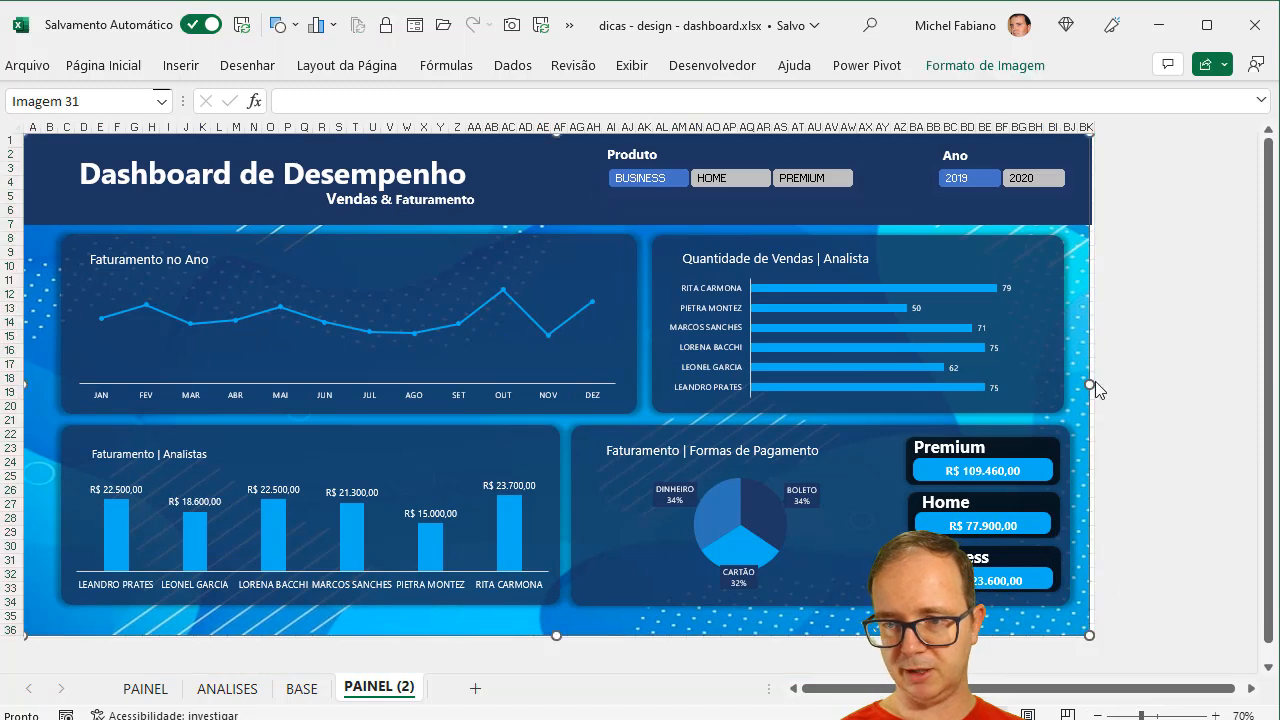
pyautogui.moveTo(1090, 385); pyautogui.dragTo(1093, 385)
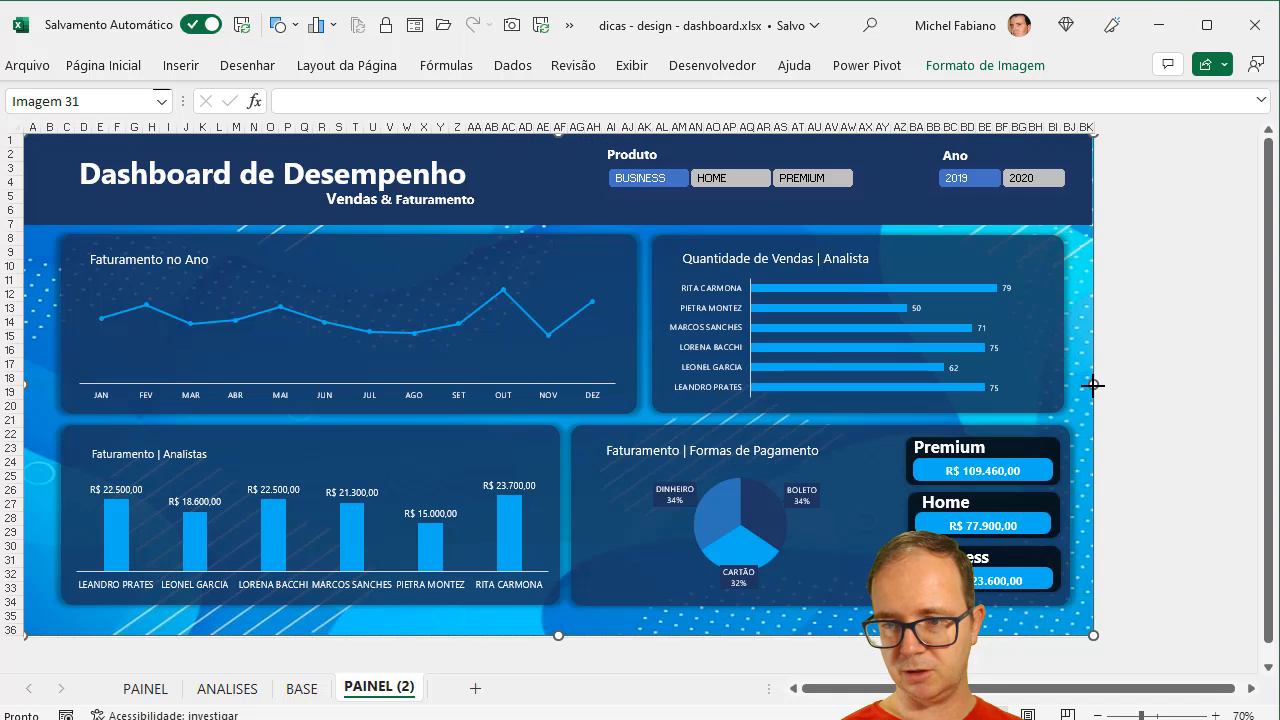
pyautogui.click(1063, 213)
pyautogui.moveTo(1092, 178); pyautogui.dragTo(1095, 178)
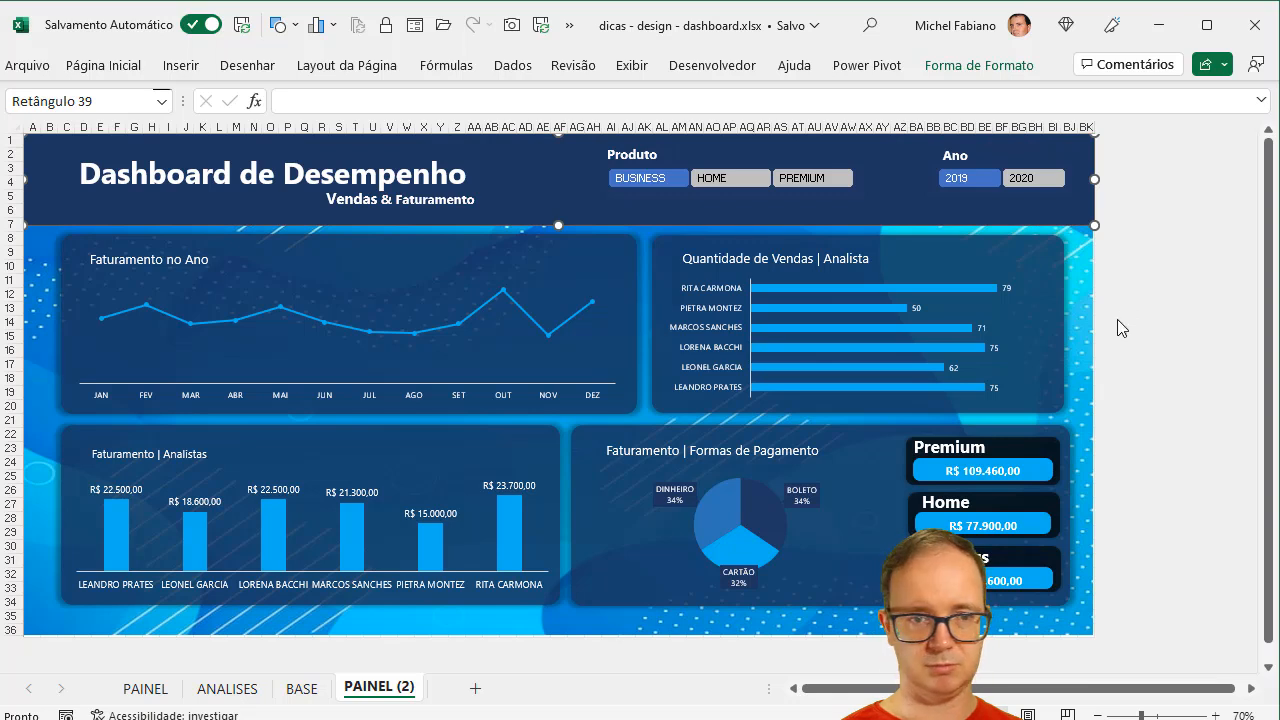
pyautogui.click(820, 620)
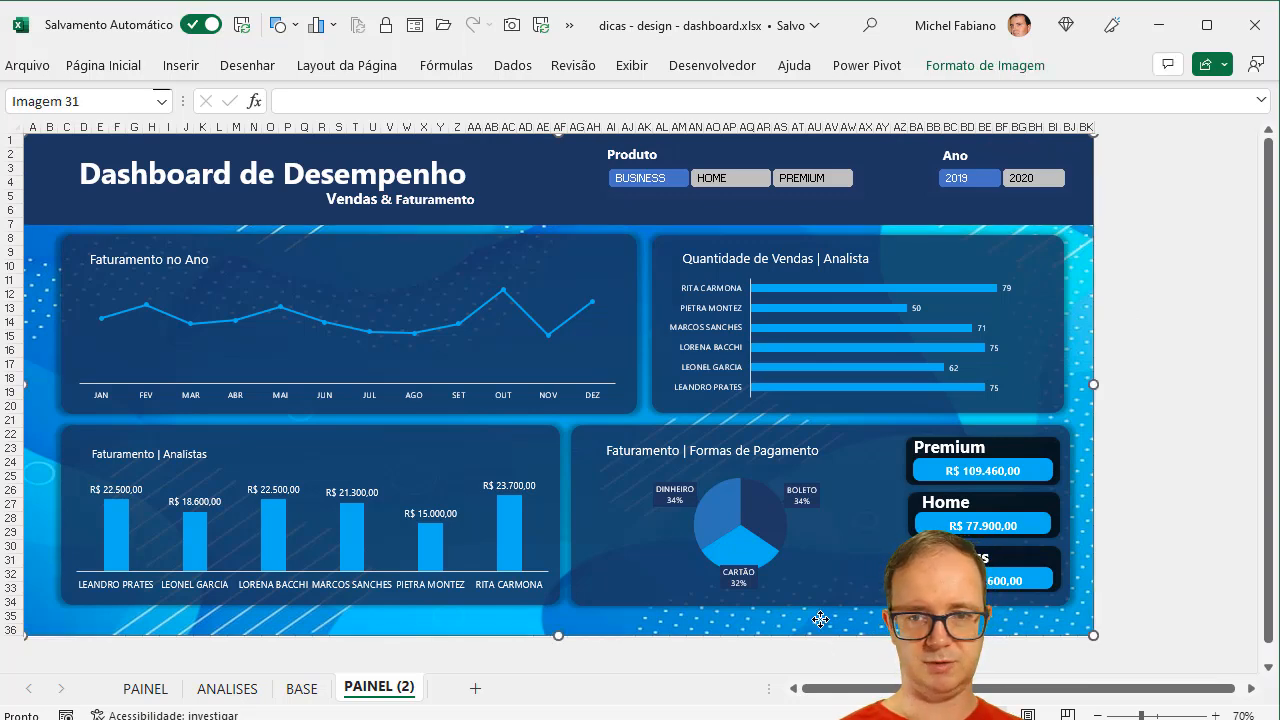
# Step: Test the slicers by filtering the dashboard by Home and Premium, and by the years 2020 and 2019
pyautogui.click(738, 177)
pyautogui.click(812, 178)
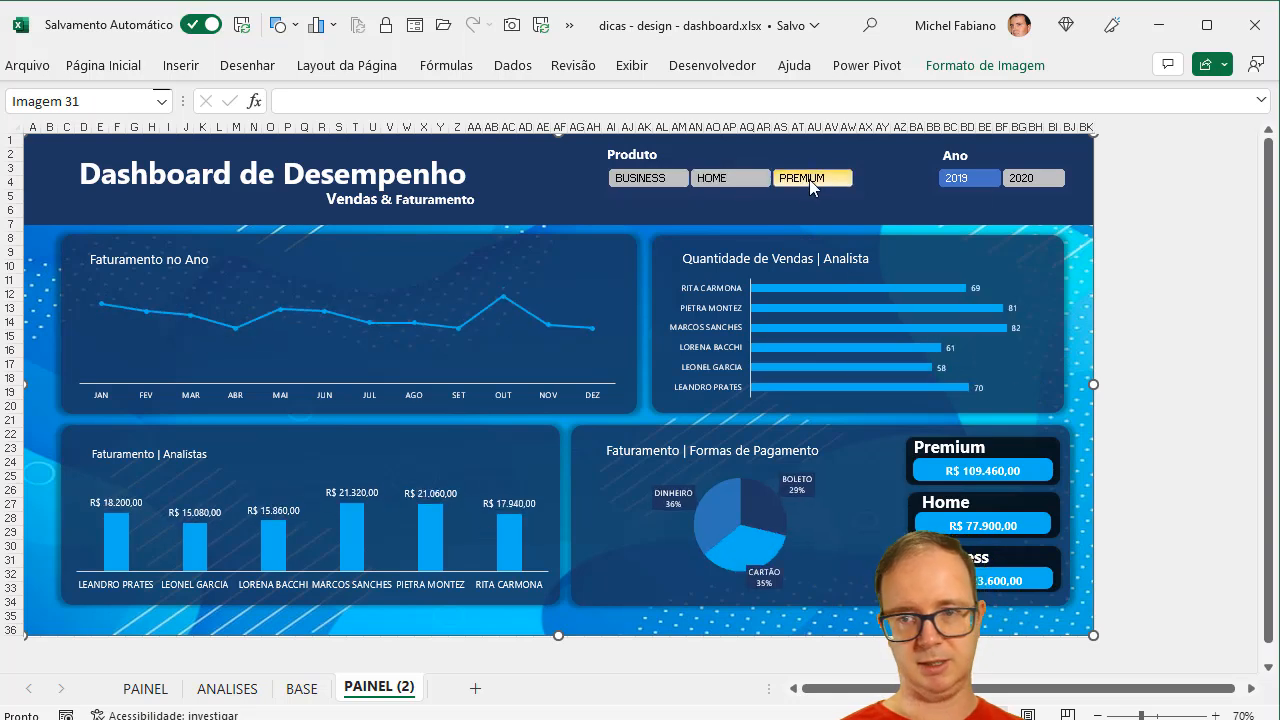
pyautogui.click(1038, 180)
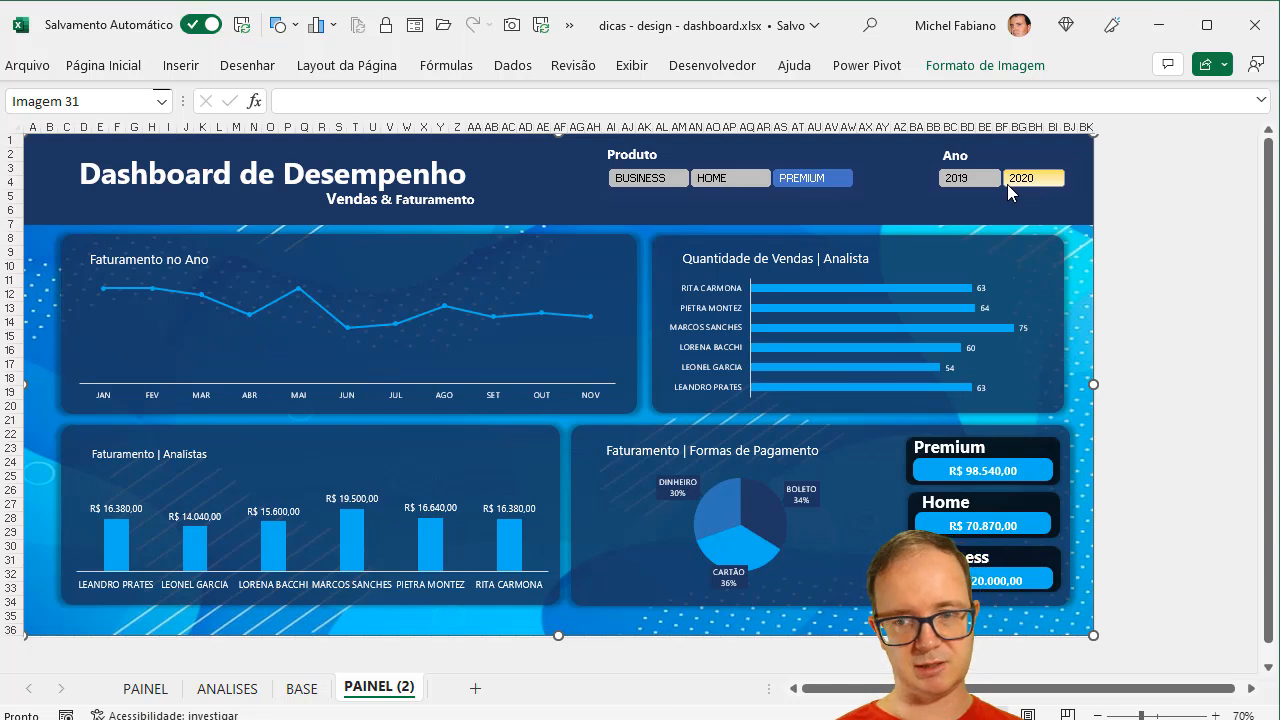
pyautogui.click(975, 181)
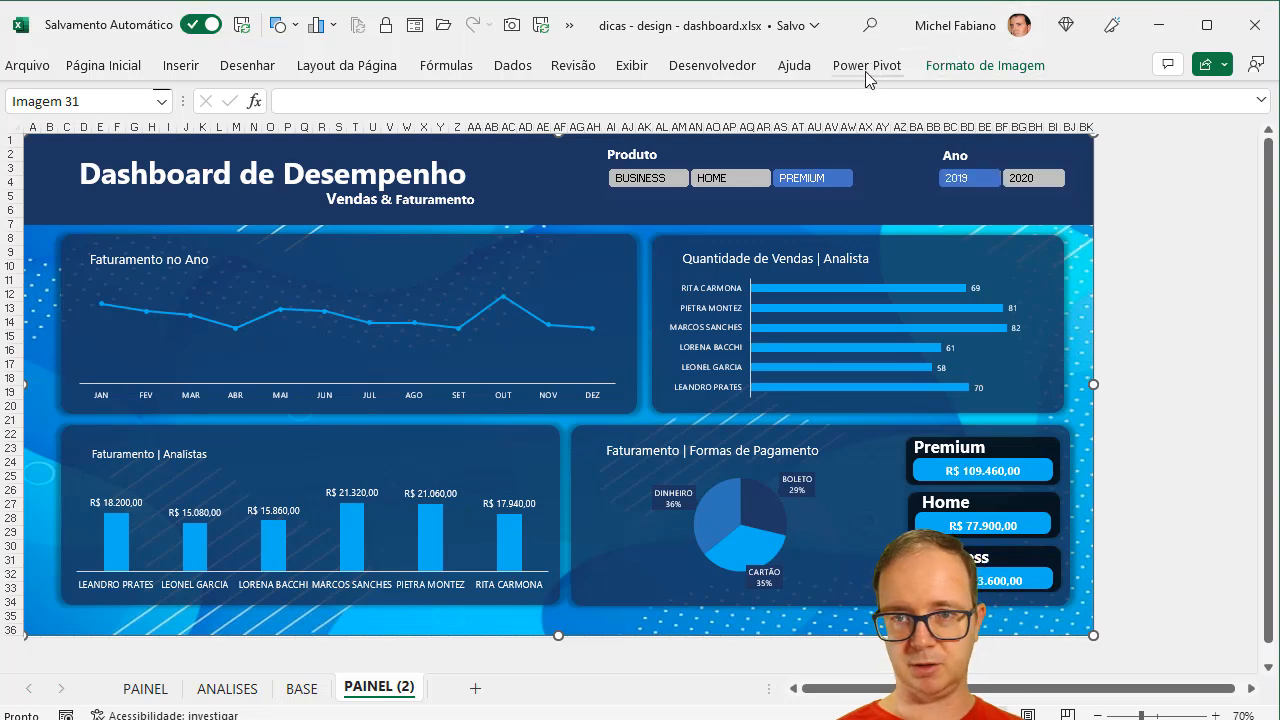
# Step: Hide the formula bar and the row and column headings, and collapse the ribbon
pyautogui.click(640, 72)
pyautogui.click(568, 150)
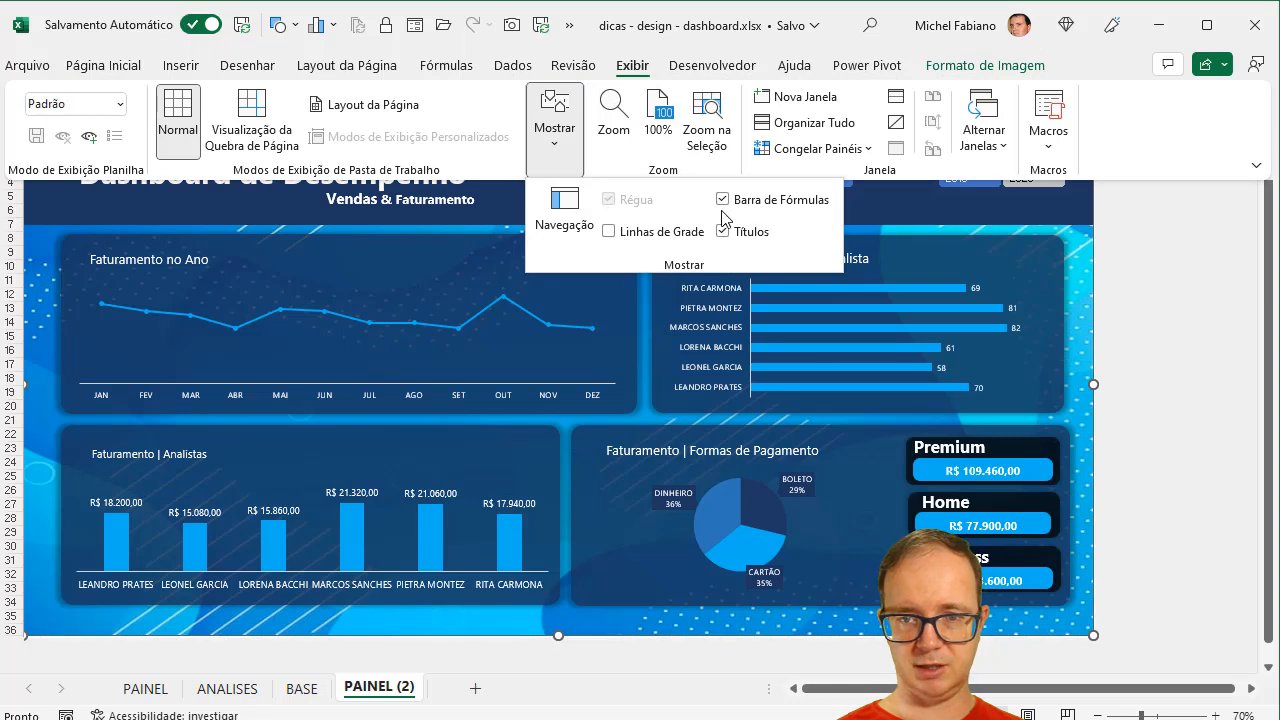
pyautogui.click(748, 201)
pyautogui.click(749, 232)
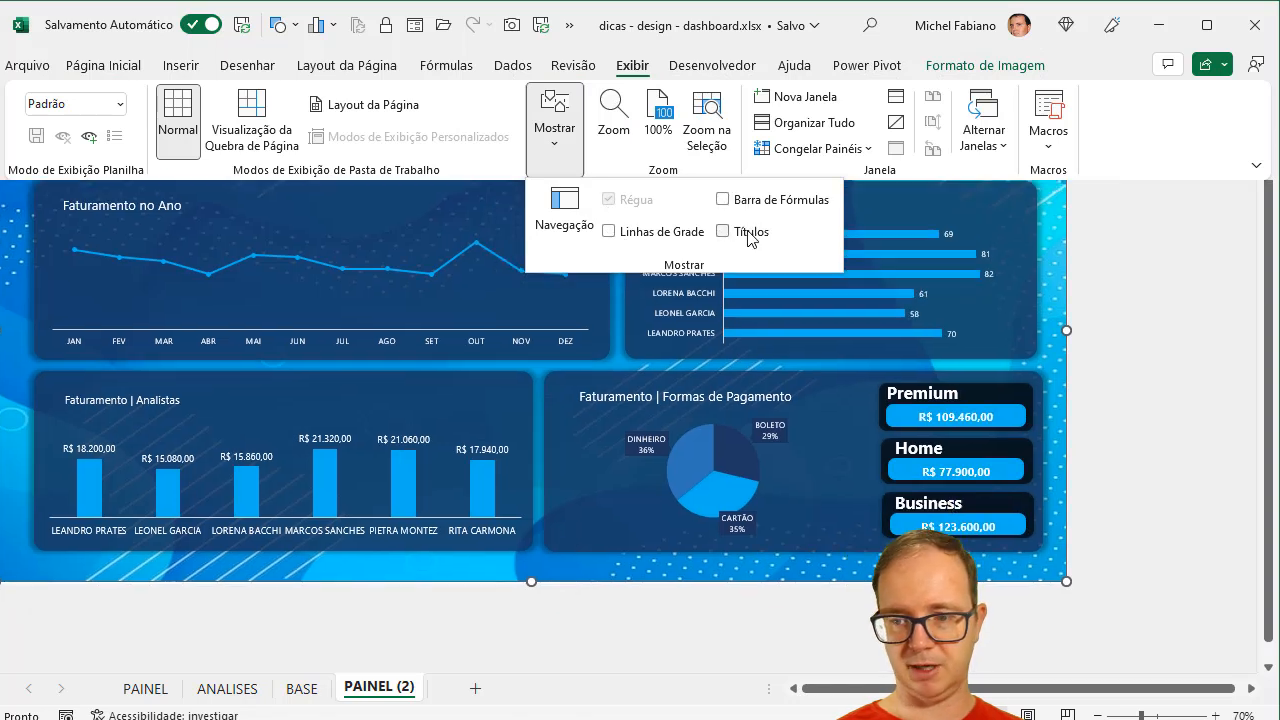
pyautogui.press('Escape')
pyautogui.hotkey('ctrl', 'F1')
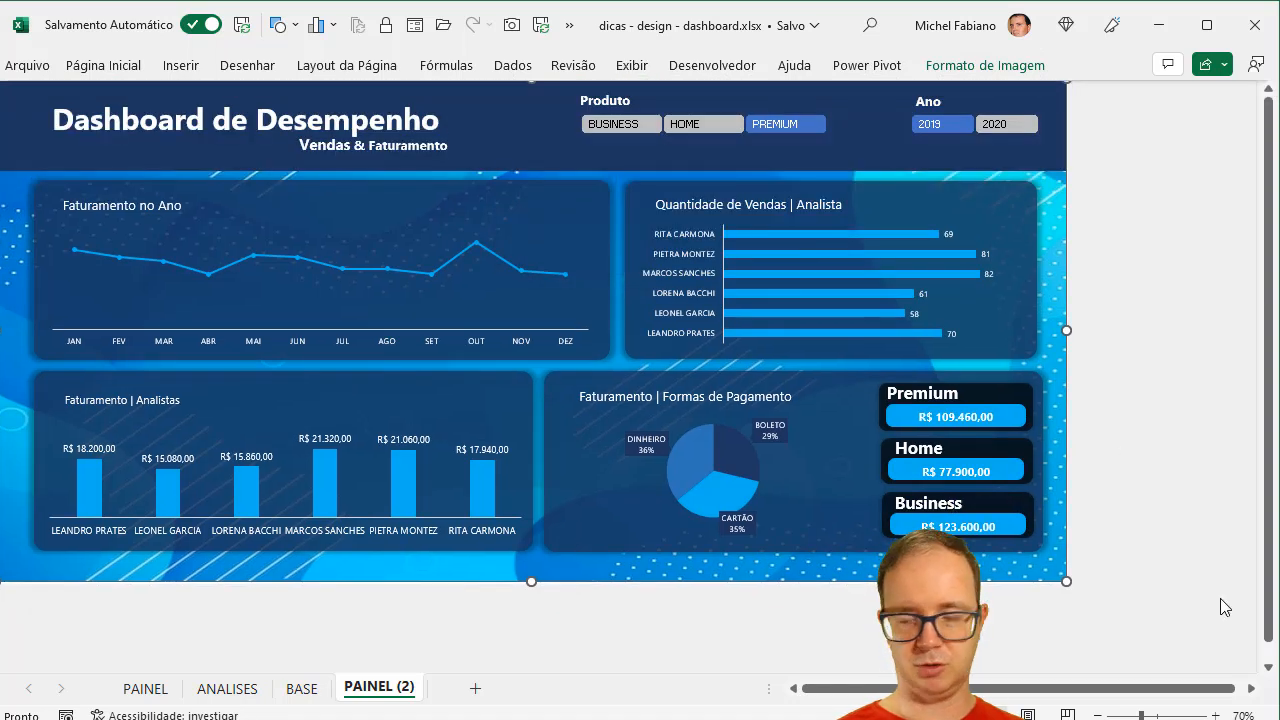
pyautogui.click(1216, 716)
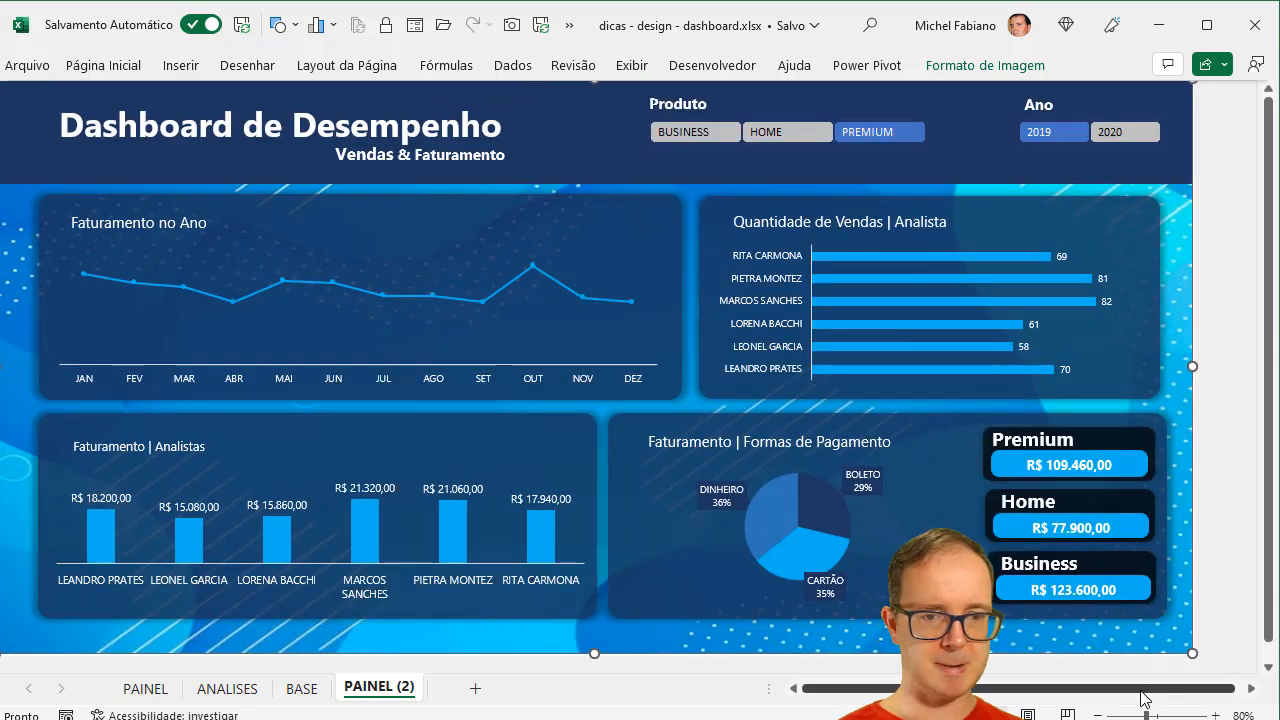
# Step: Filter the redesigned dashboard by Business and 2020, and compare it with the original PAINEL sheet
pyautogui.click(796, 133)
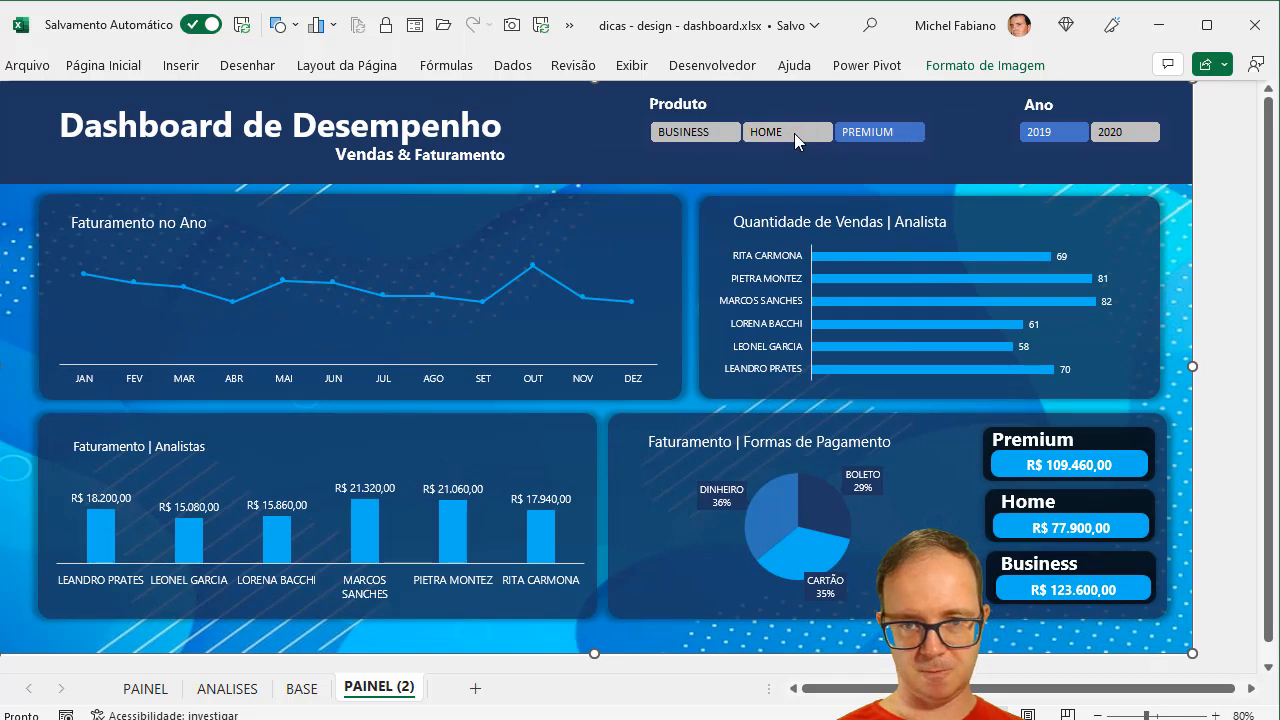
pyautogui.click(728, 135)
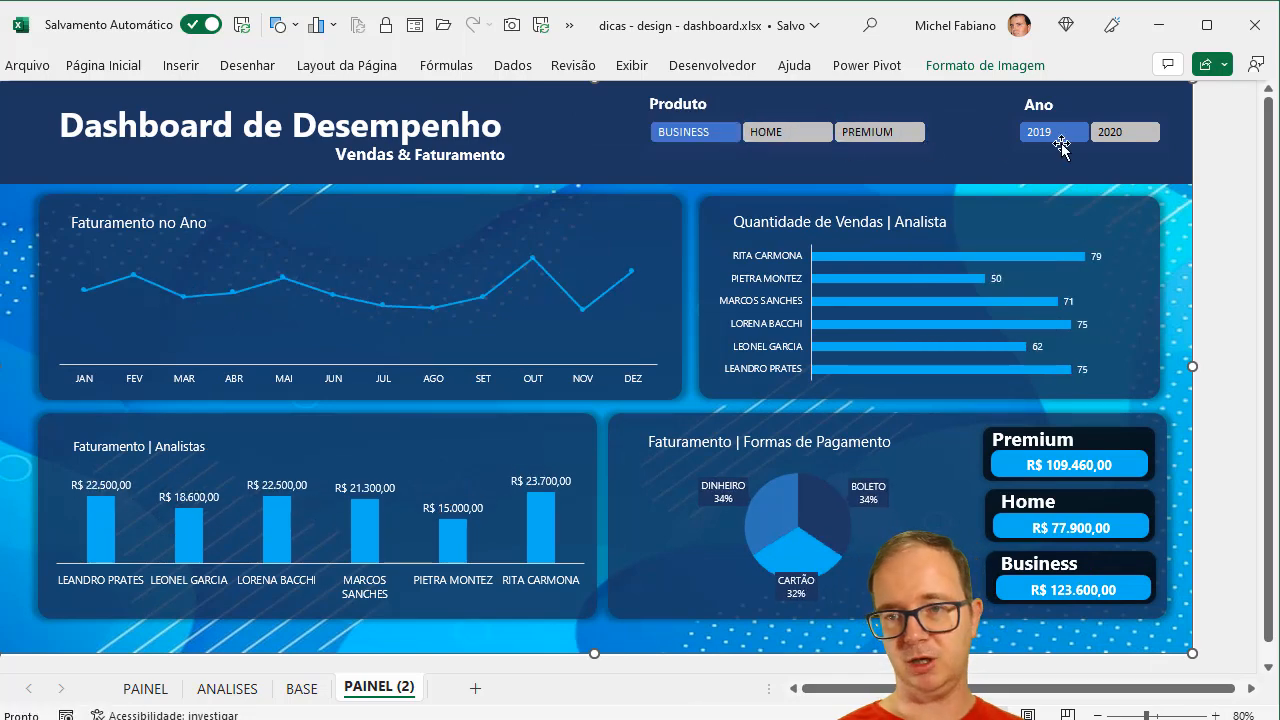
pyautogui.click(1121, 137)
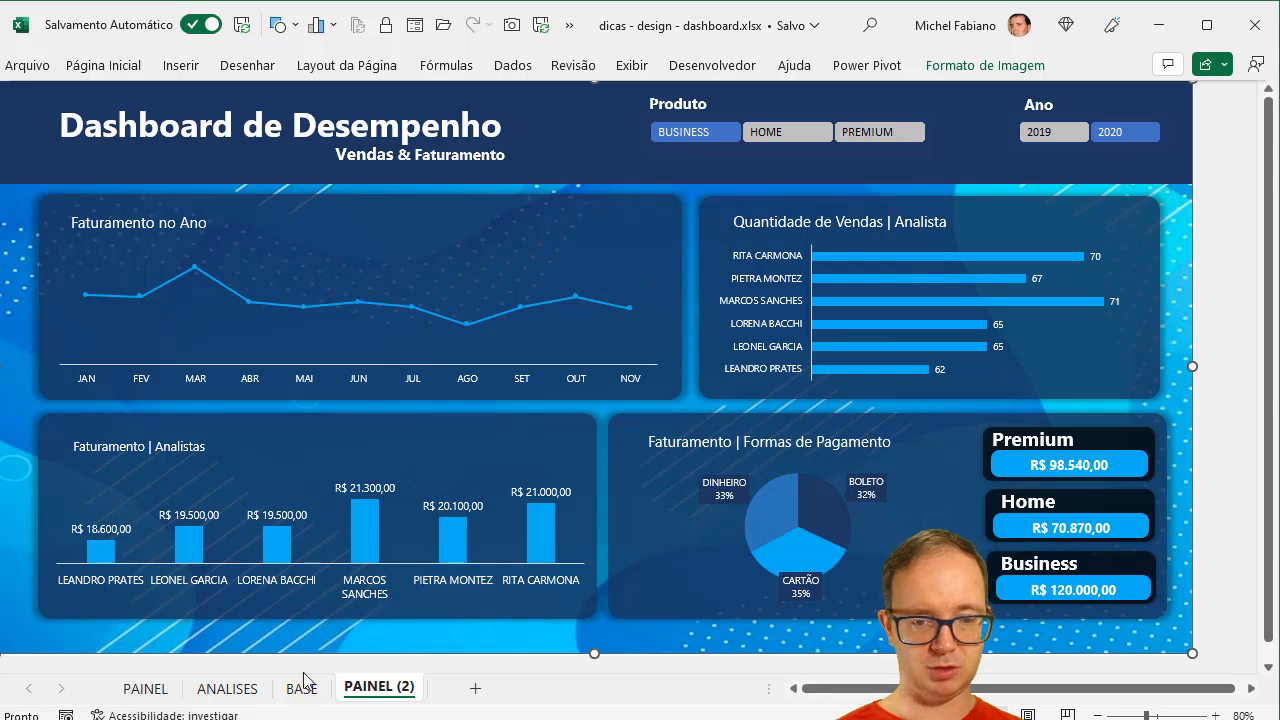
pyautogui.click(140, 690)
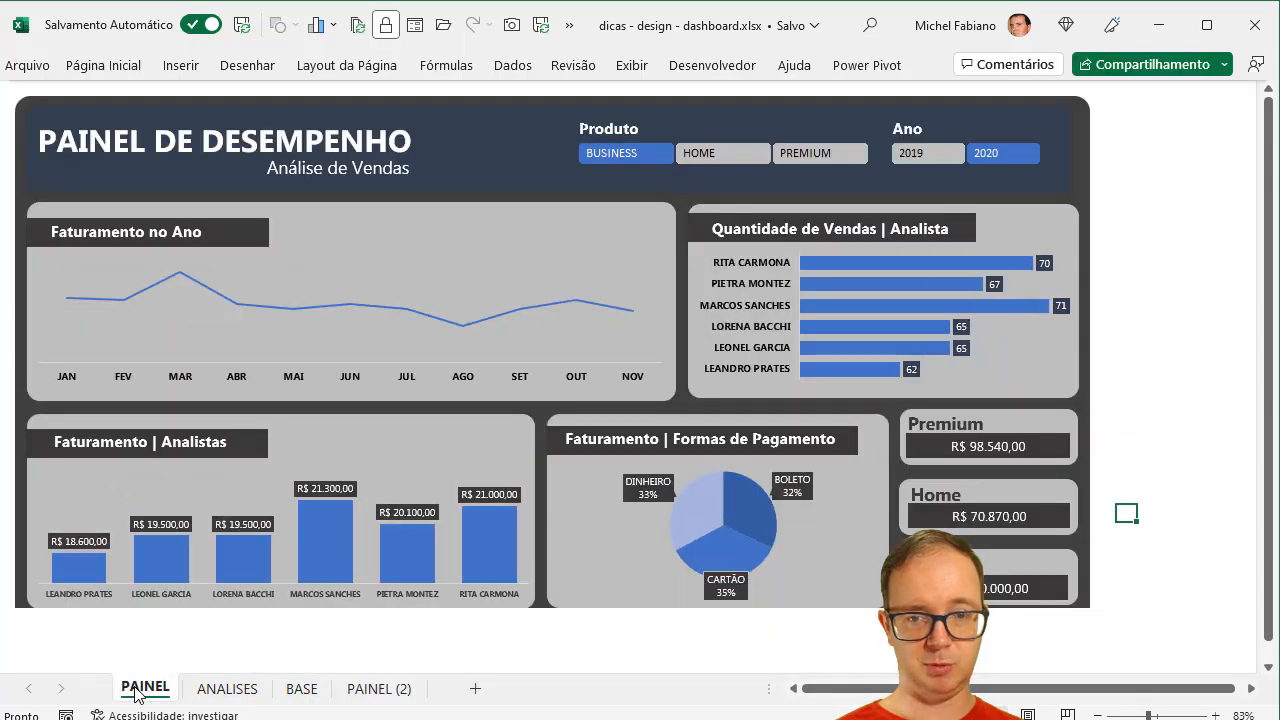
pyautogui.click(380, 690)
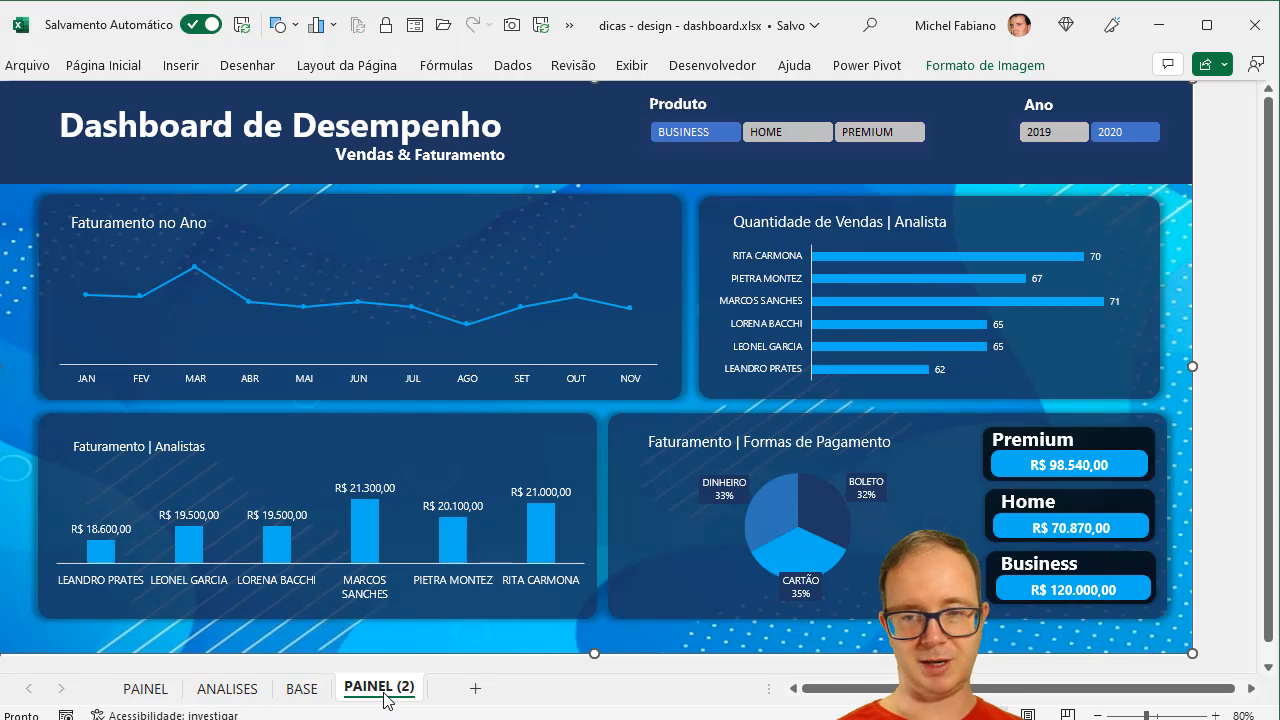